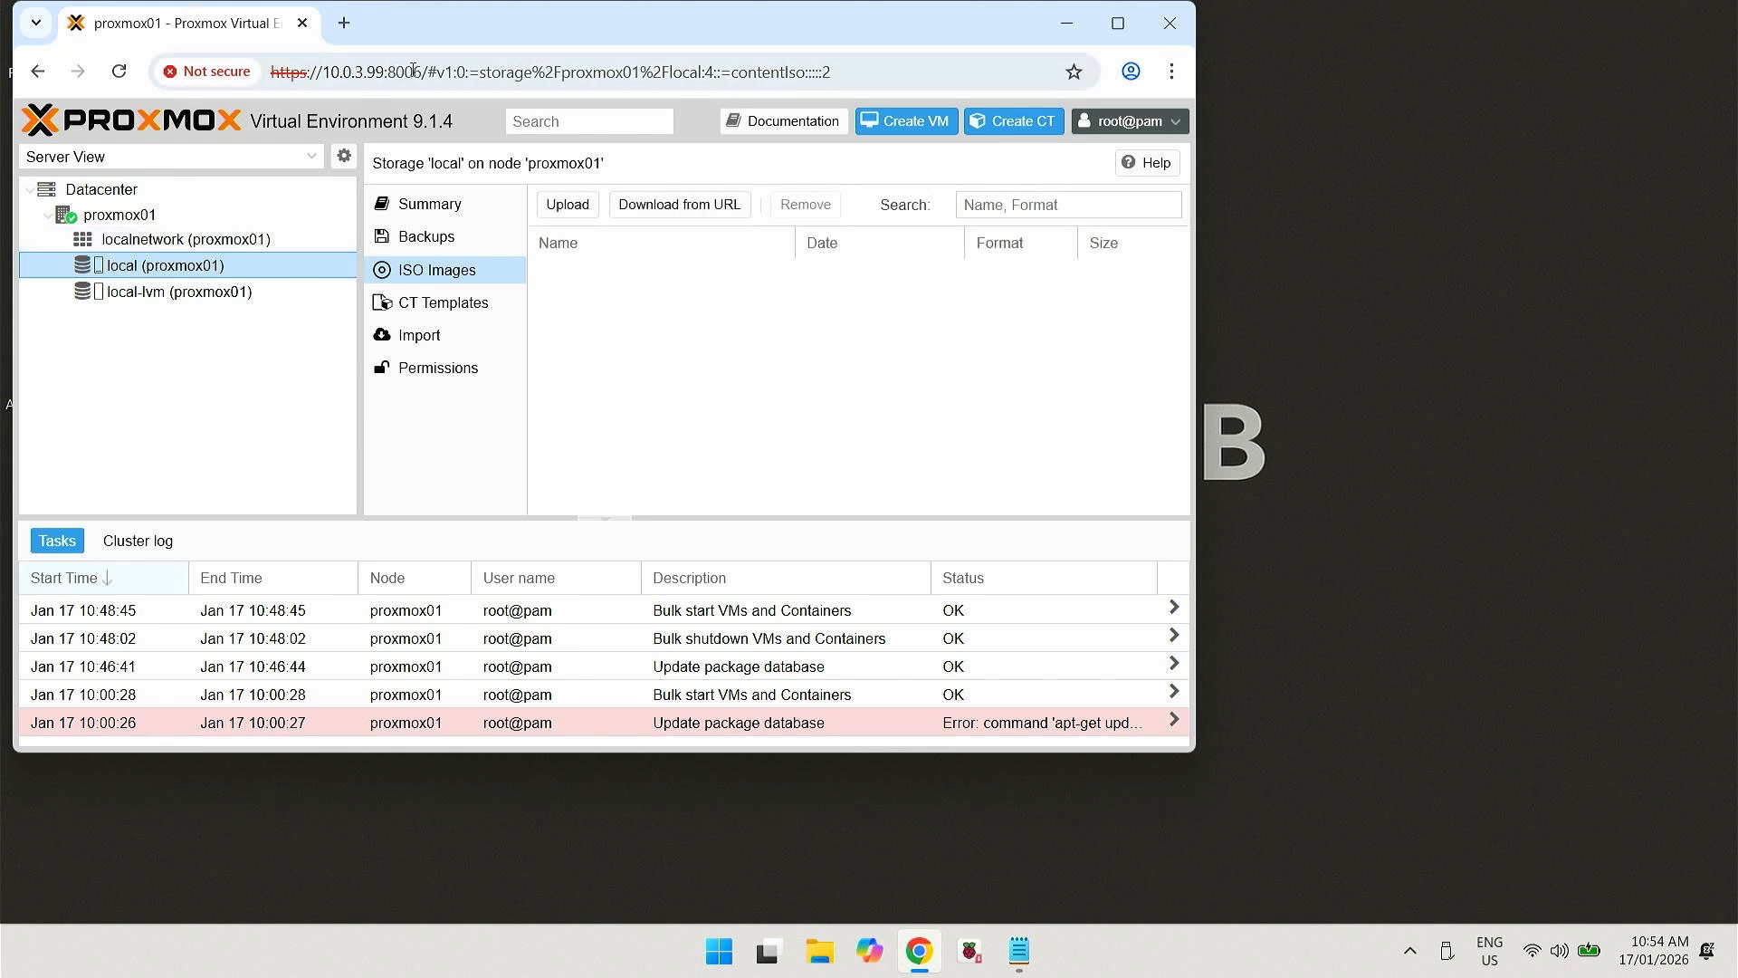
- Upload ubuntu-24.04.3-live-server-amd64.iso from the ISO folder on the Ventoy (E:) drive to the local storage's ISO images
double_click(492, 23)
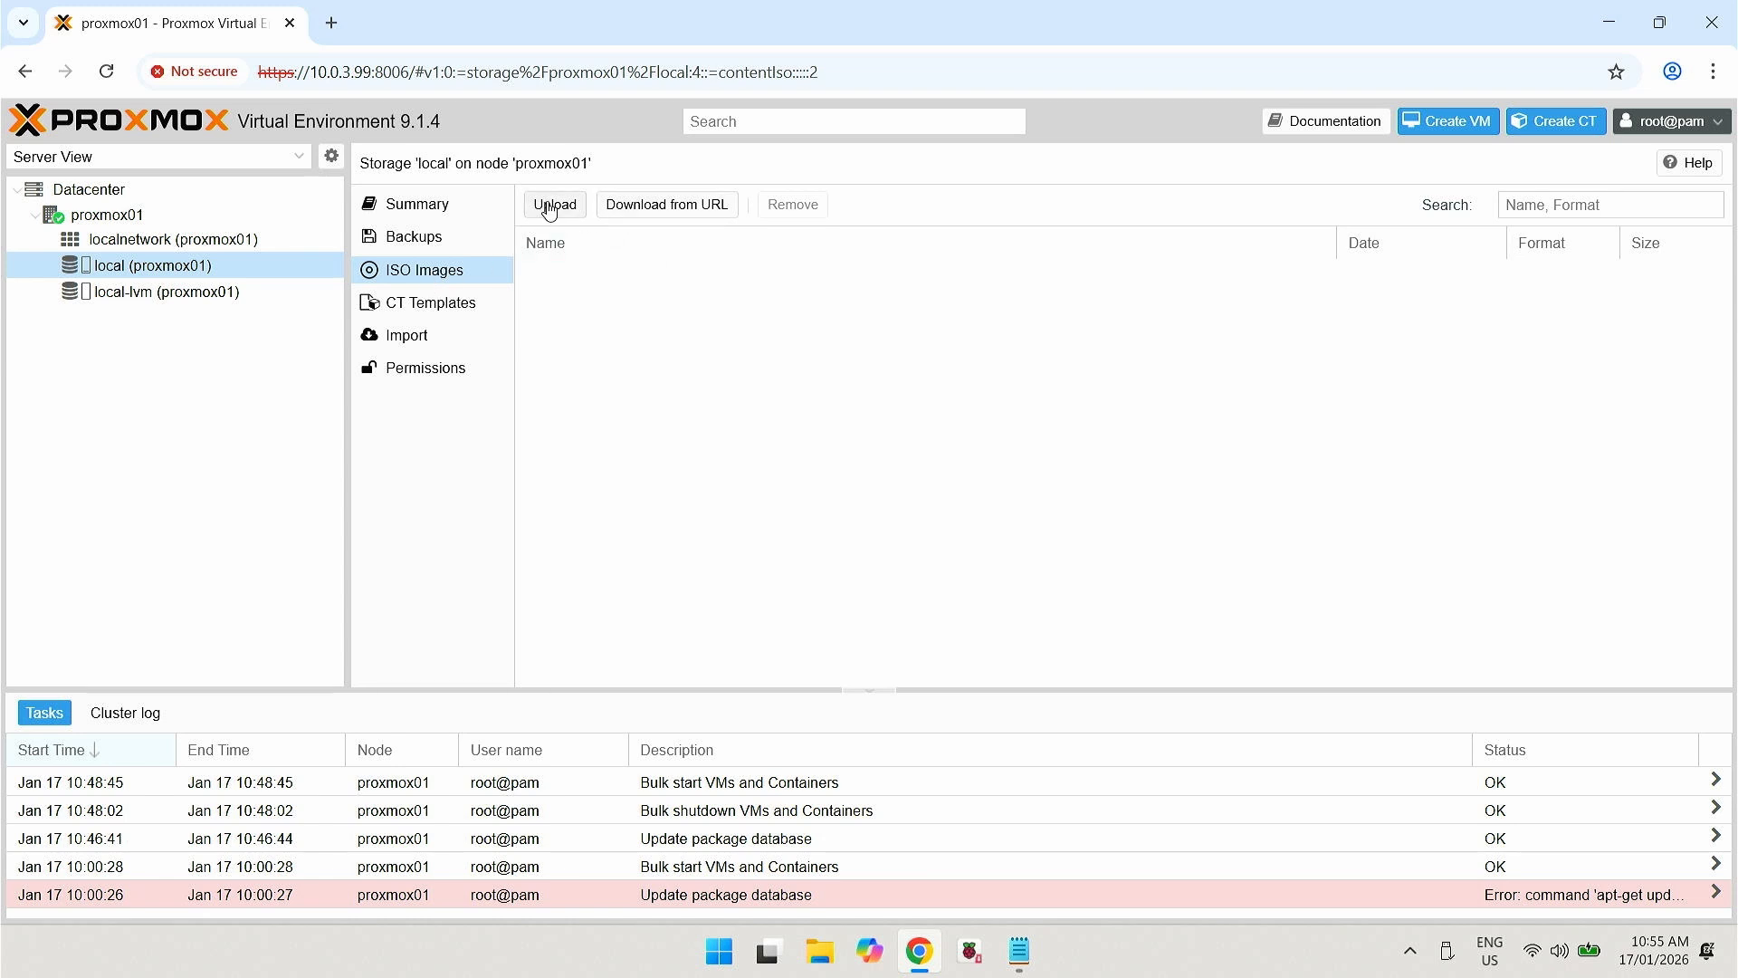
click(550, 207)
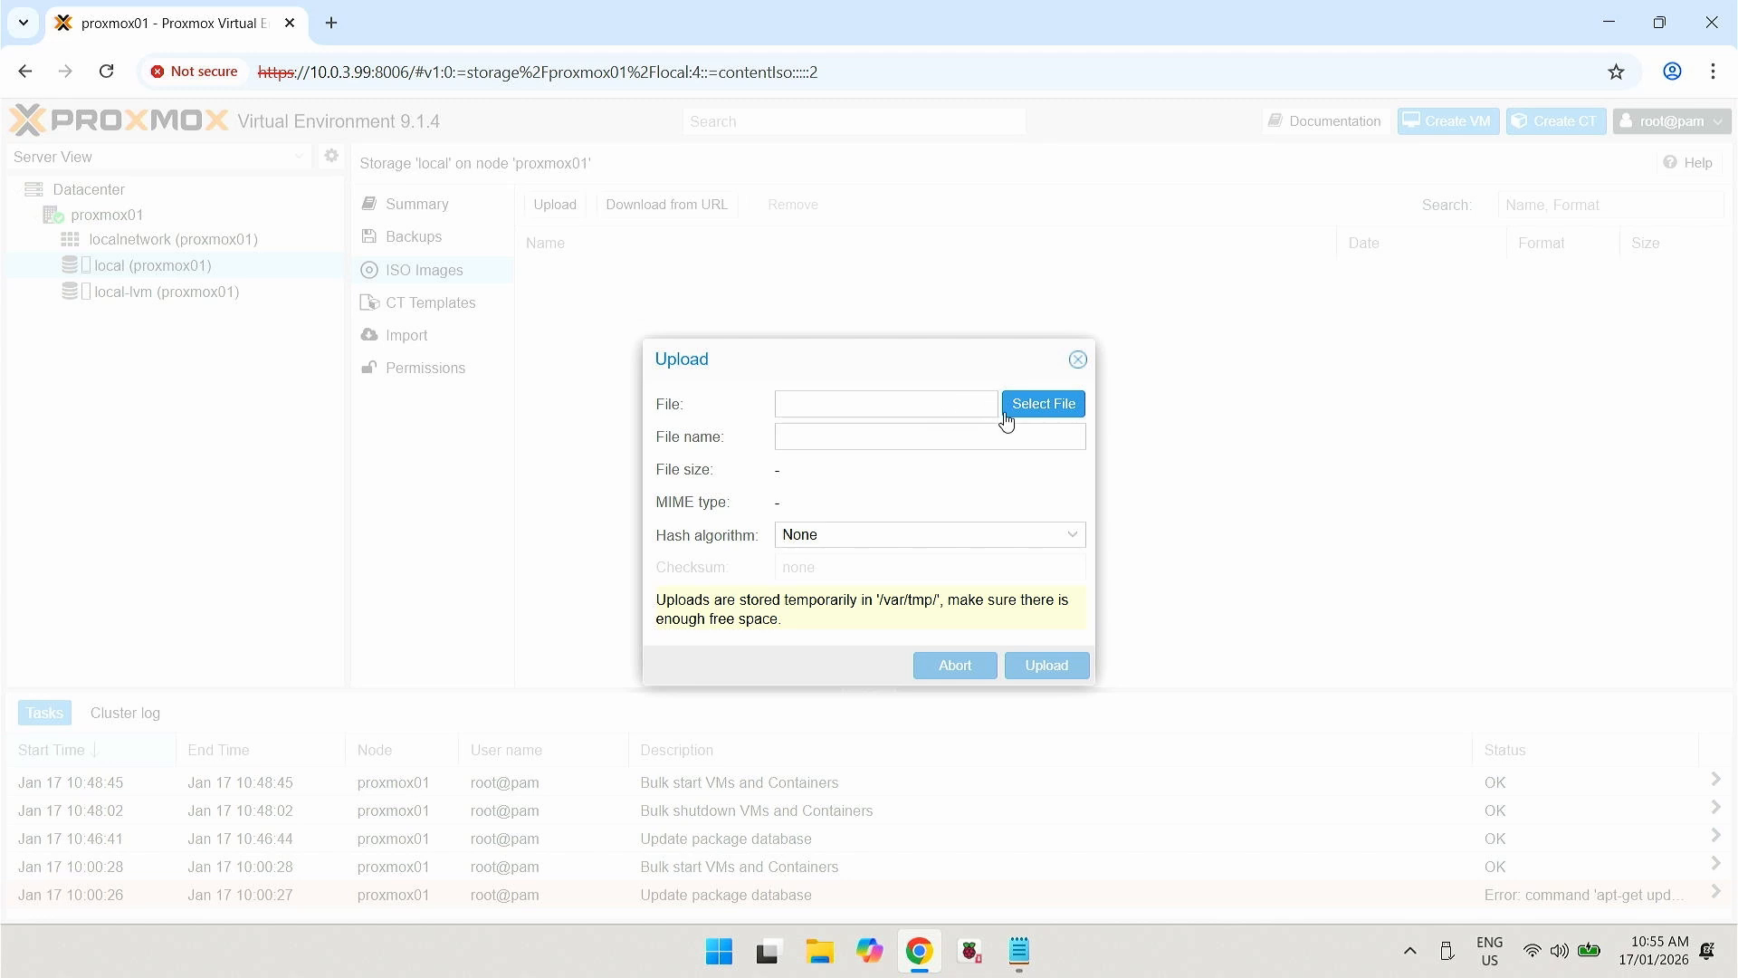
click(1053, 415)
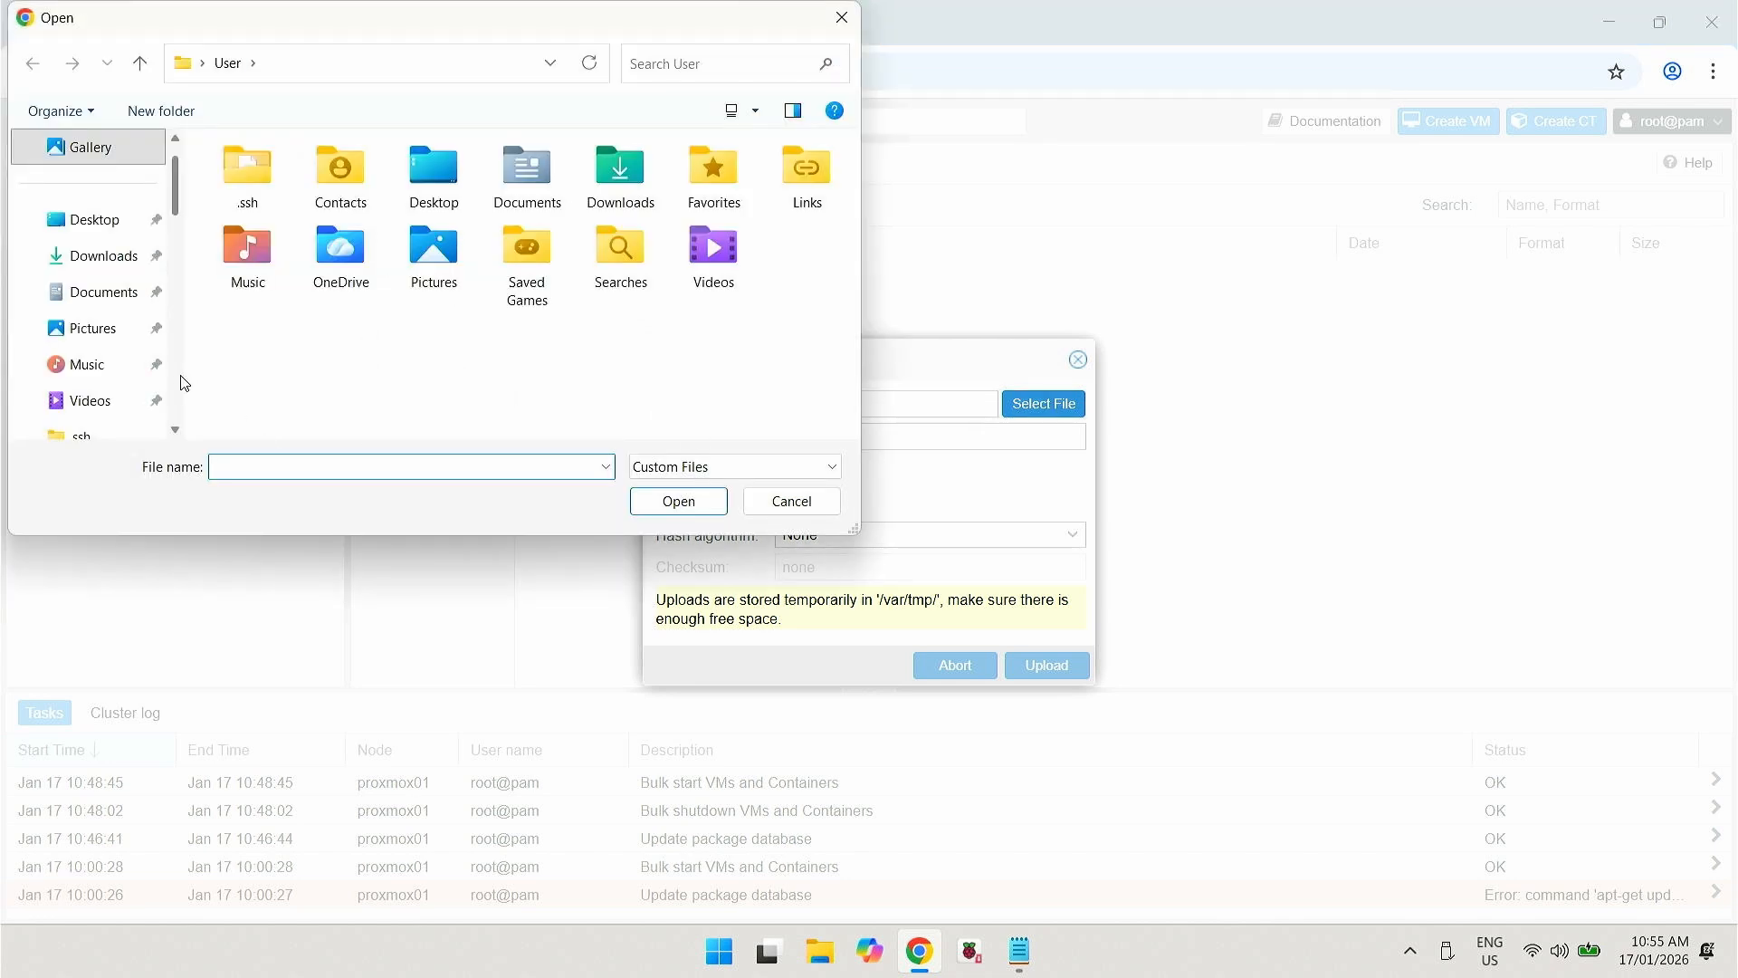
scroll(184, 383, down, 5)
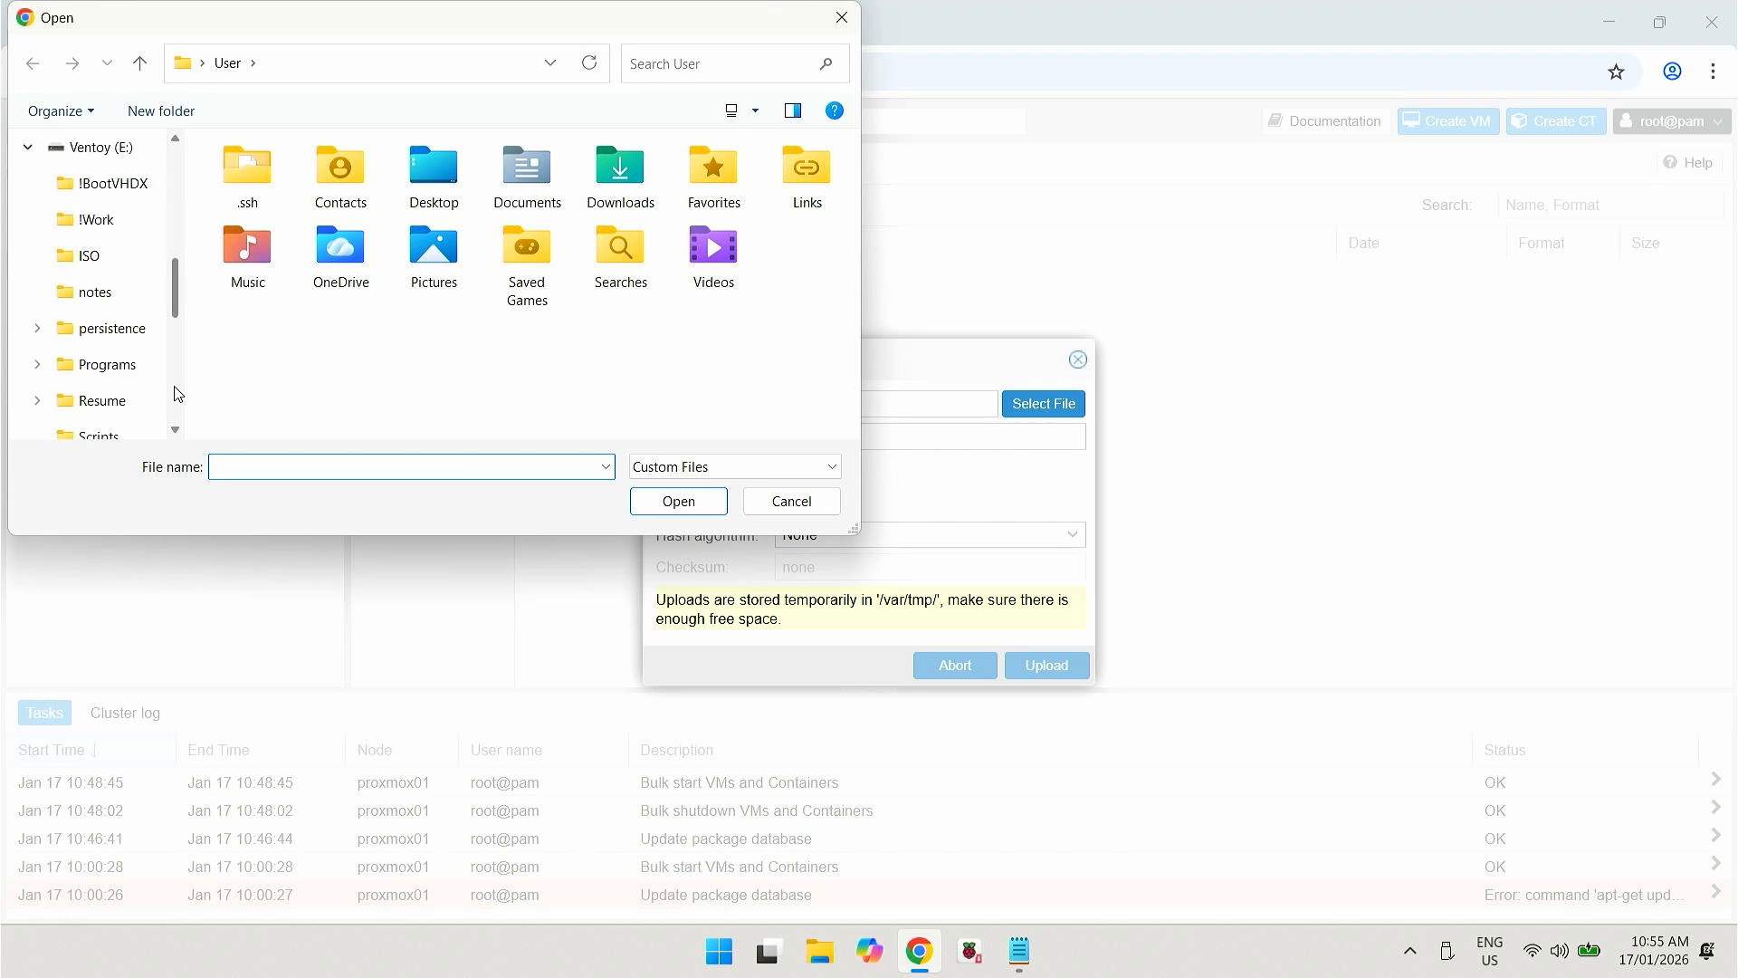
click(96, 264)
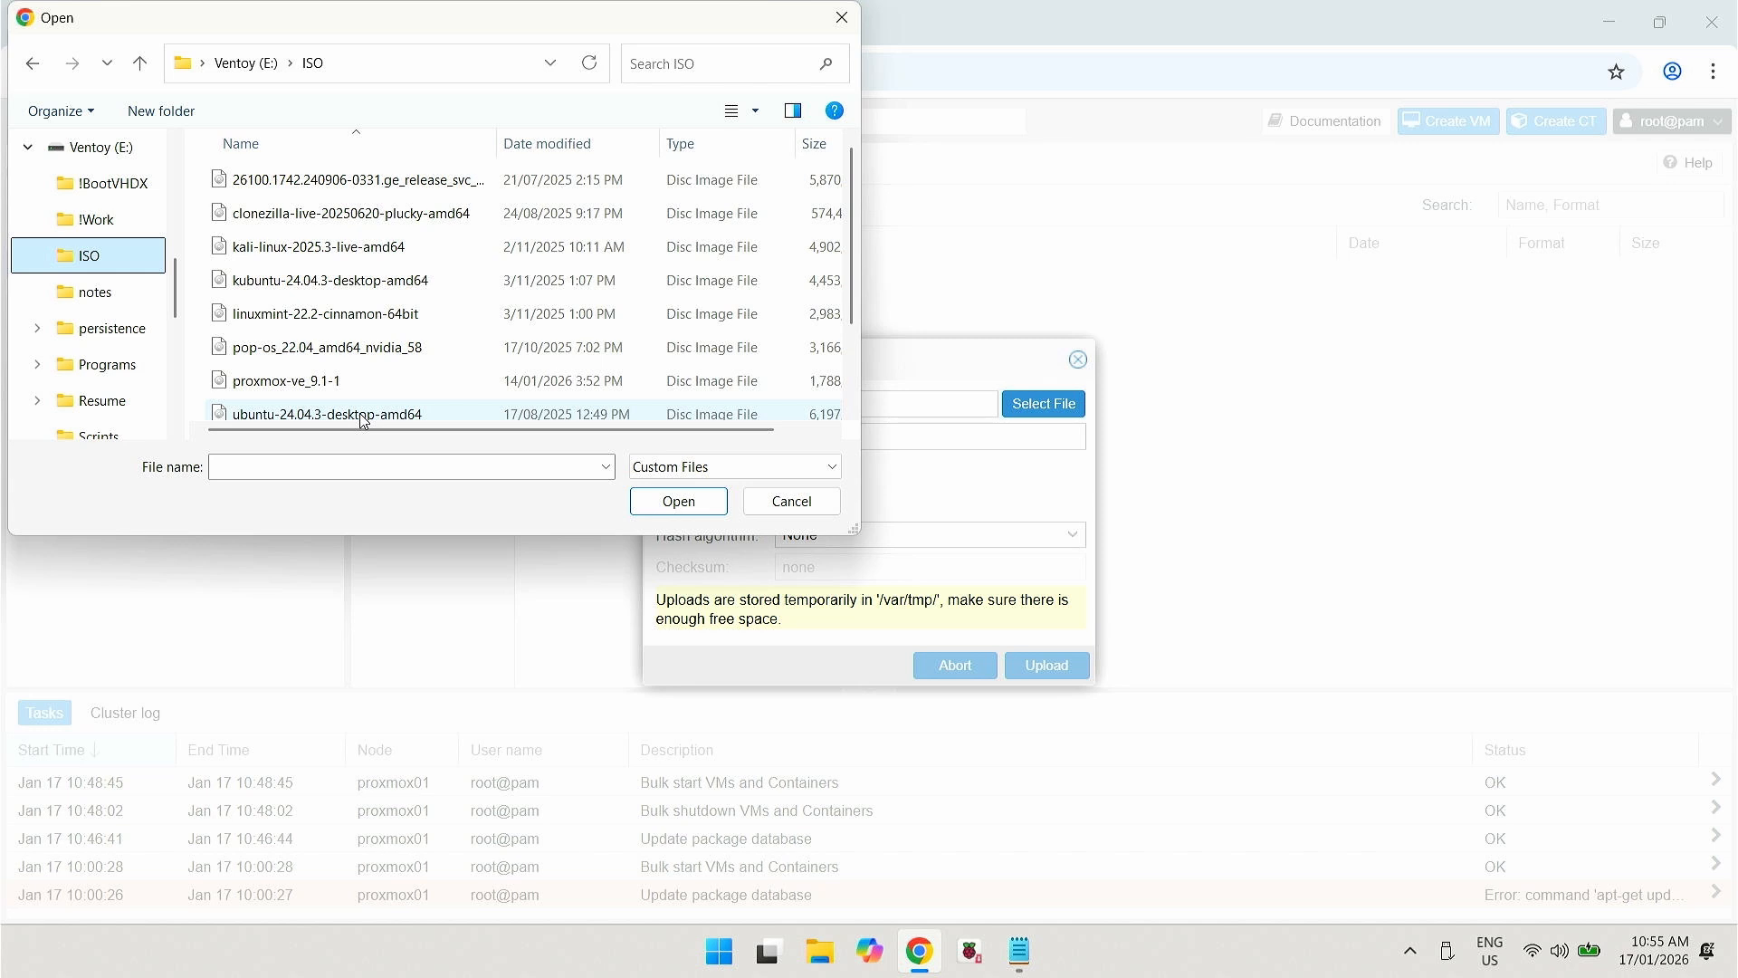
scroll(363, 419, down, 1)
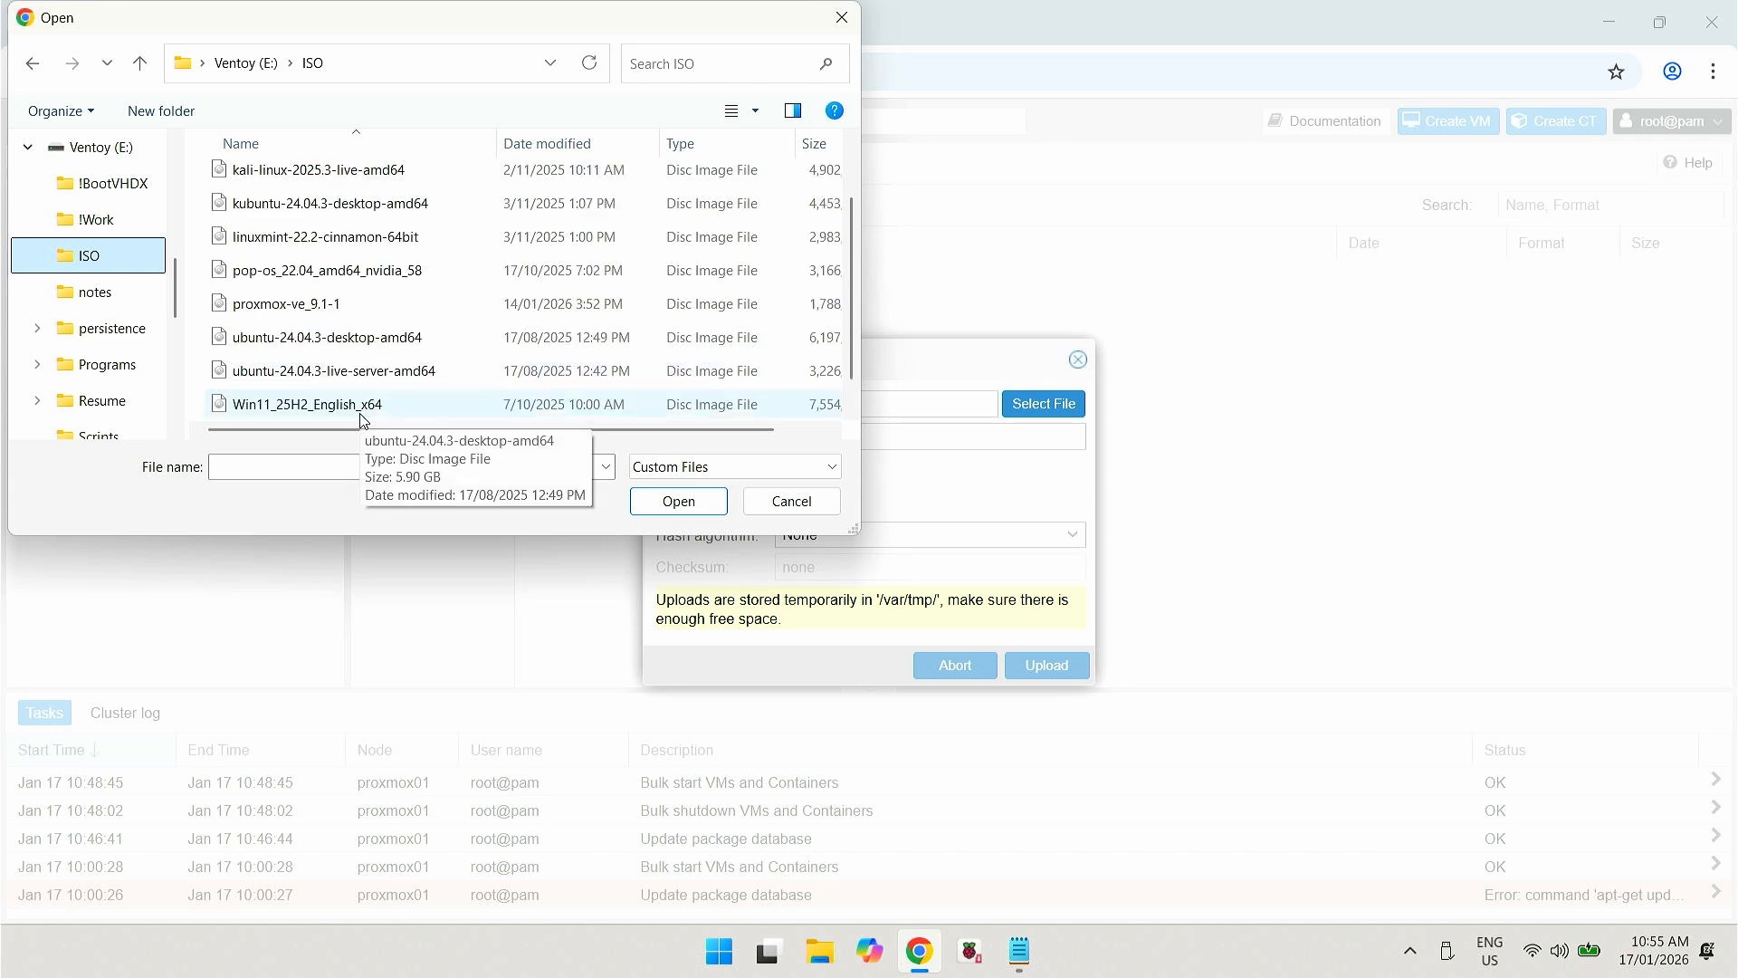
click(391, 373)
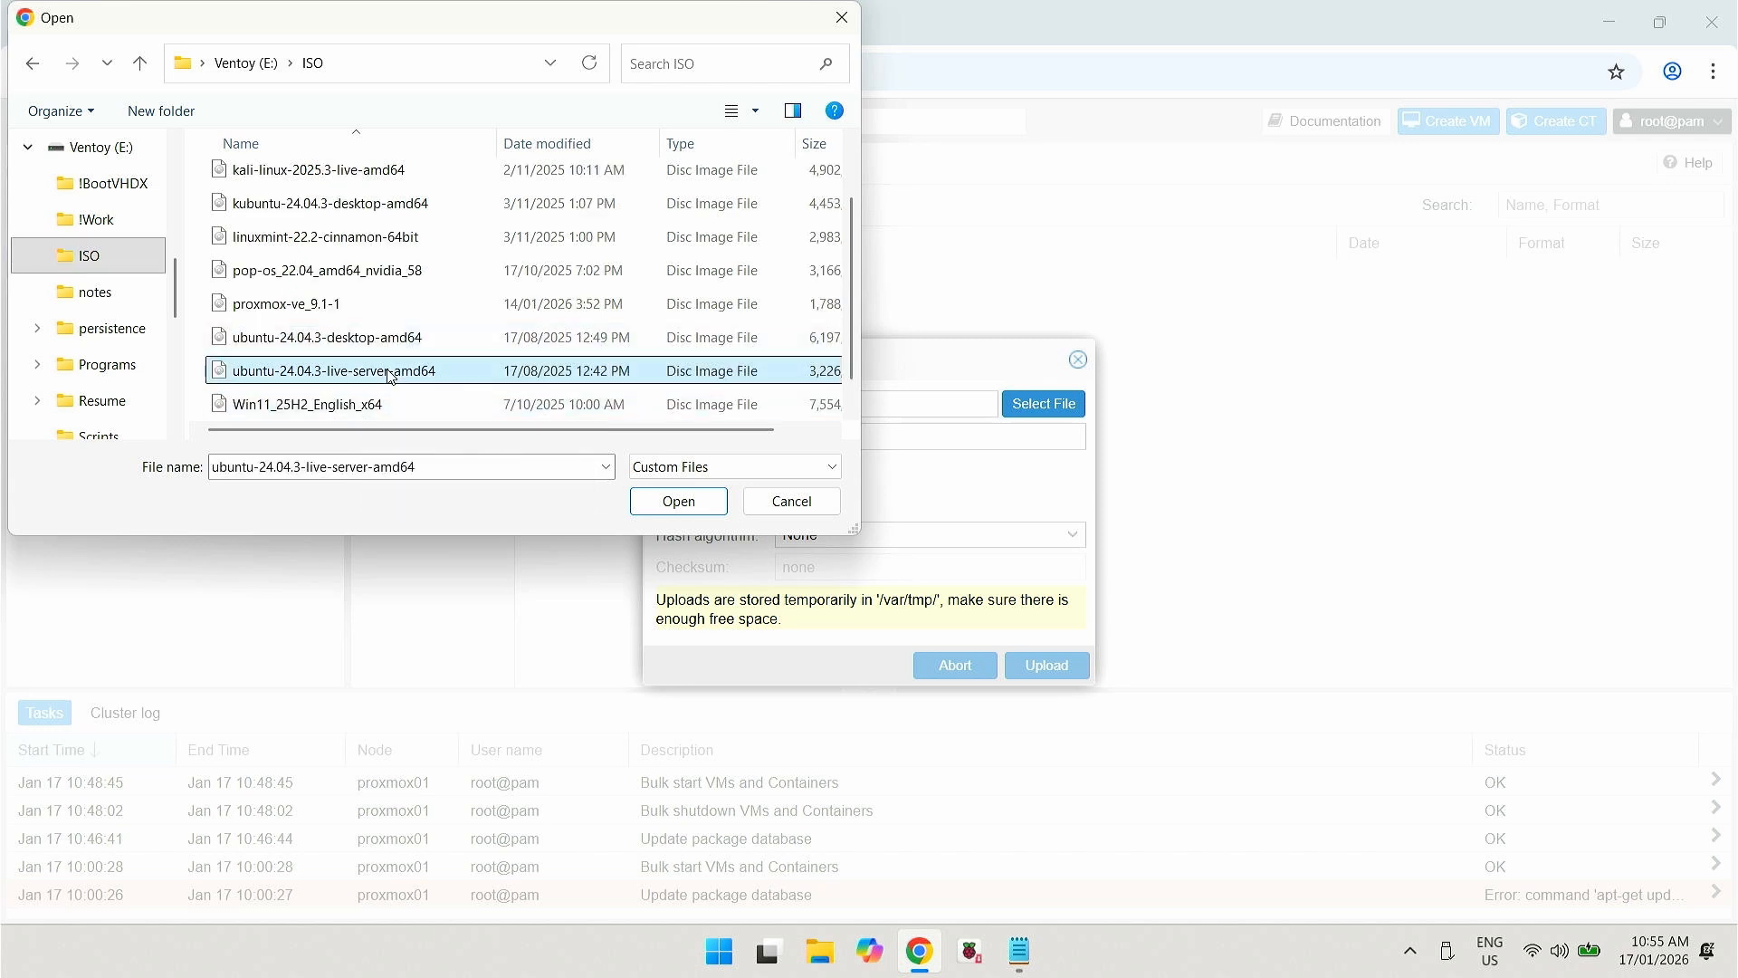
click(695, 502)
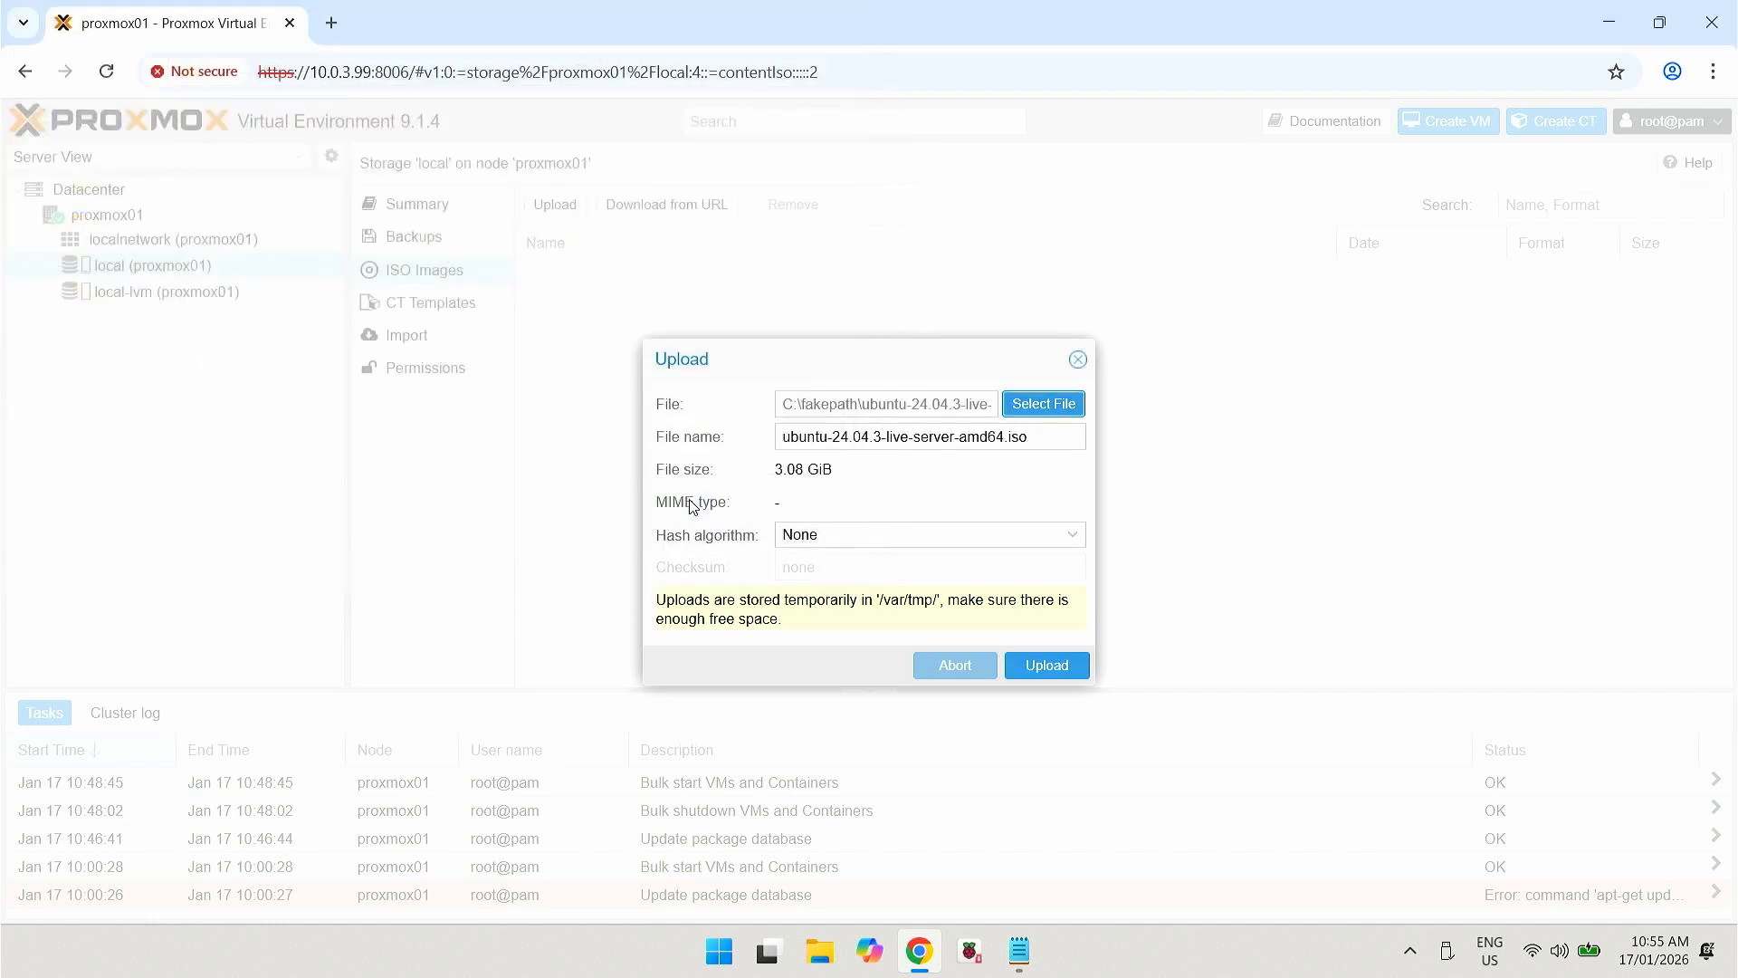
click(1049, 665)
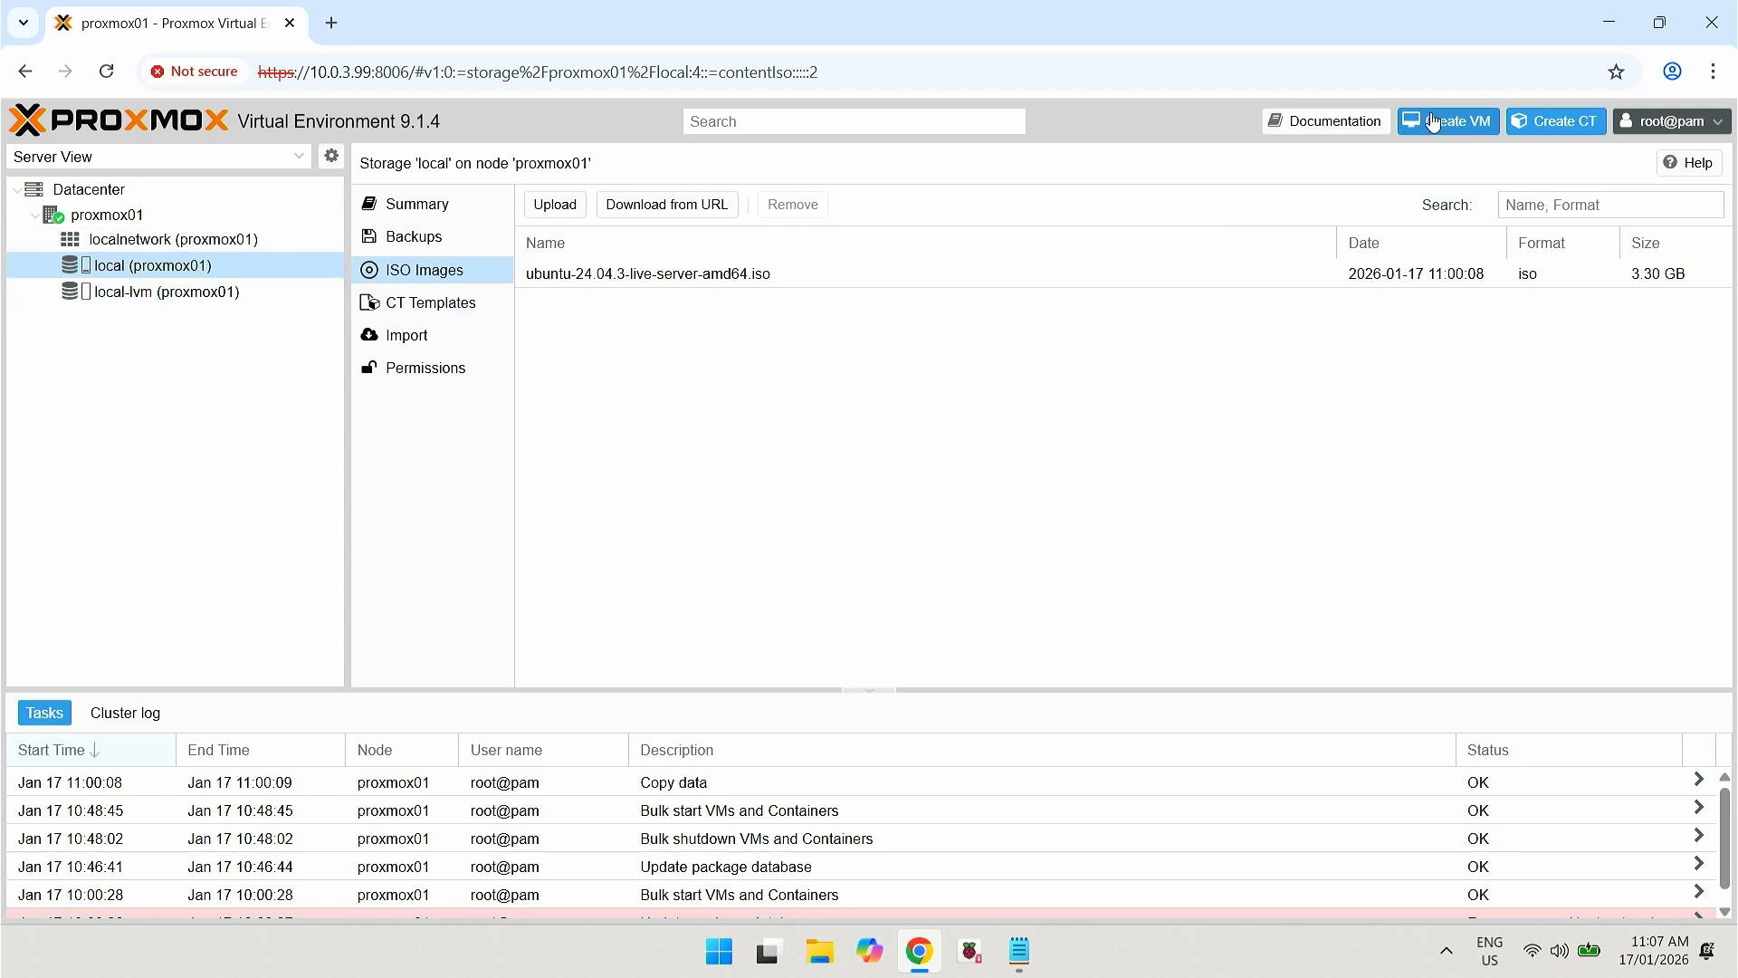
- Start creating a virtual machine on node proxmox01 and name it docker-01
click(1433, 121)
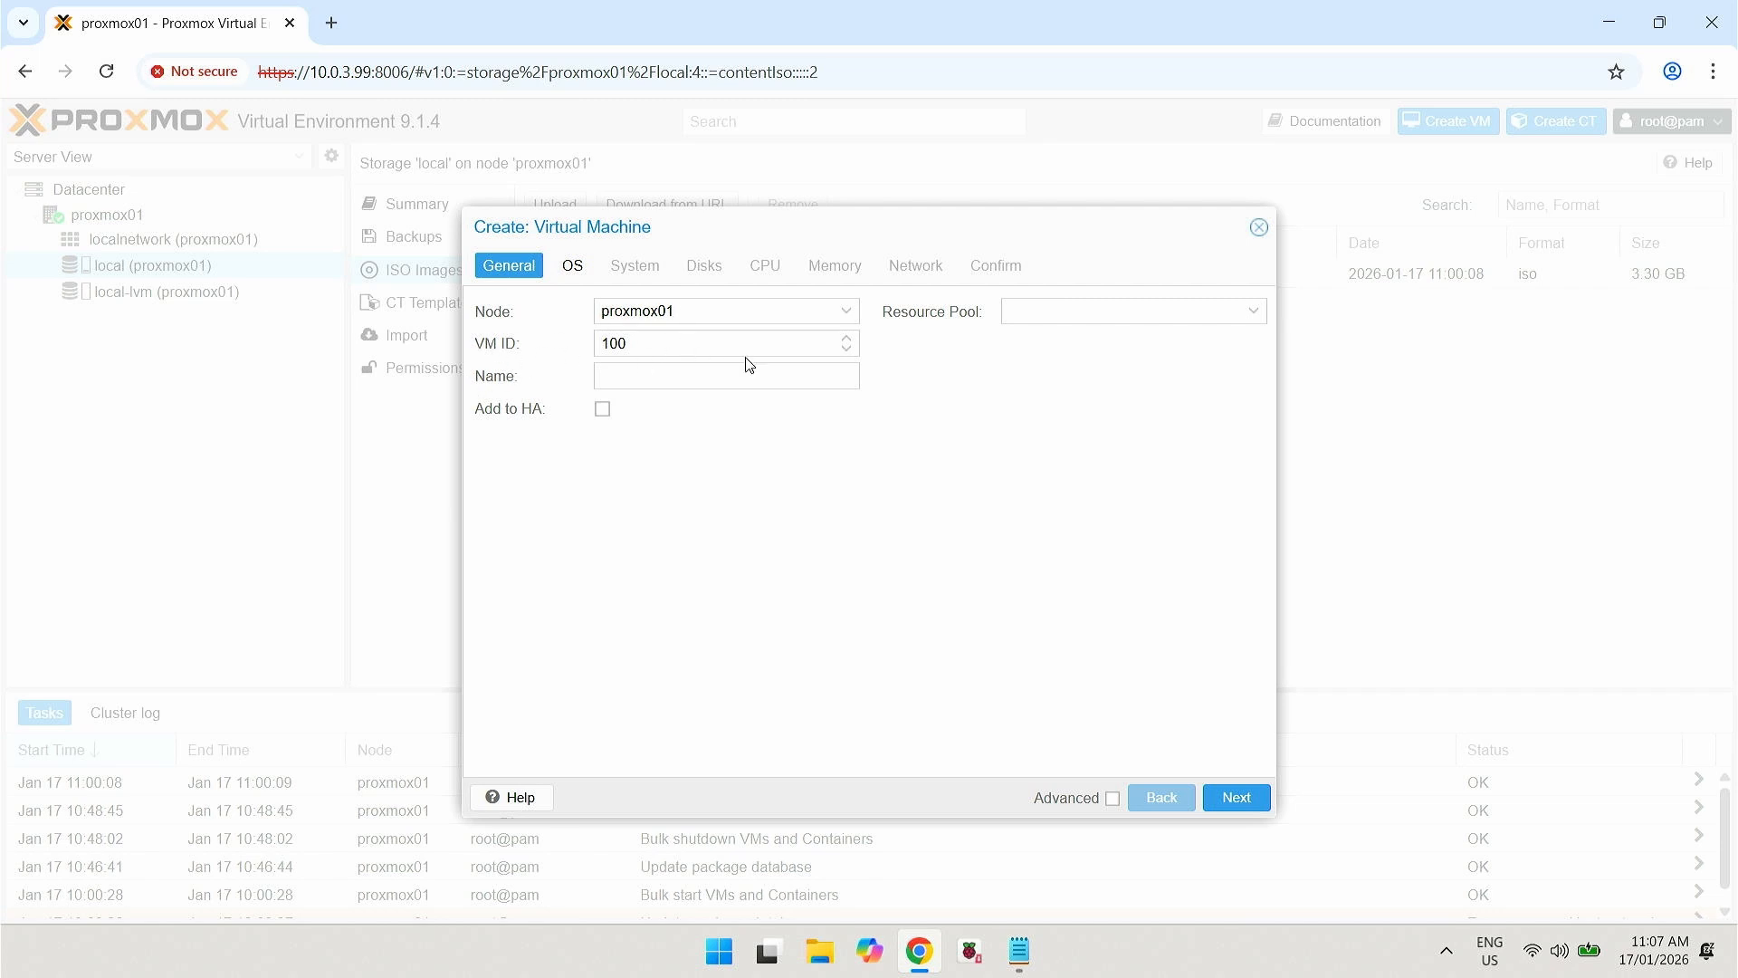
click(655, 371)
text(docker-01)
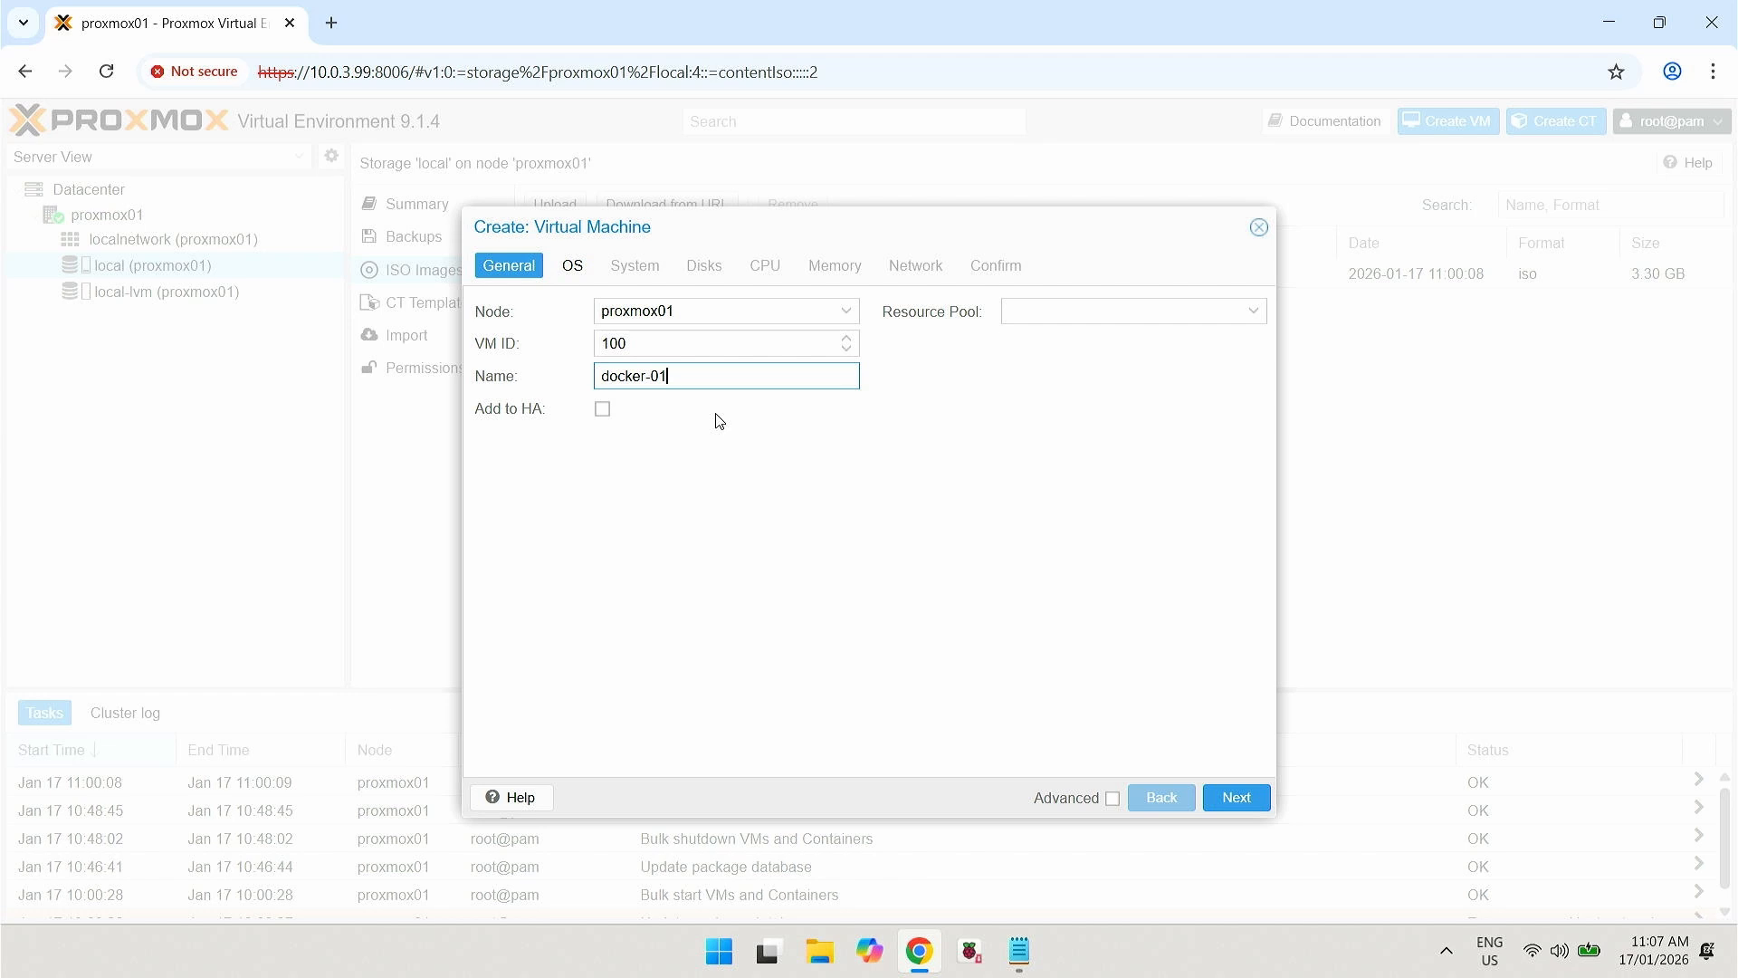
click(1047, 313)
click(1251, 312)
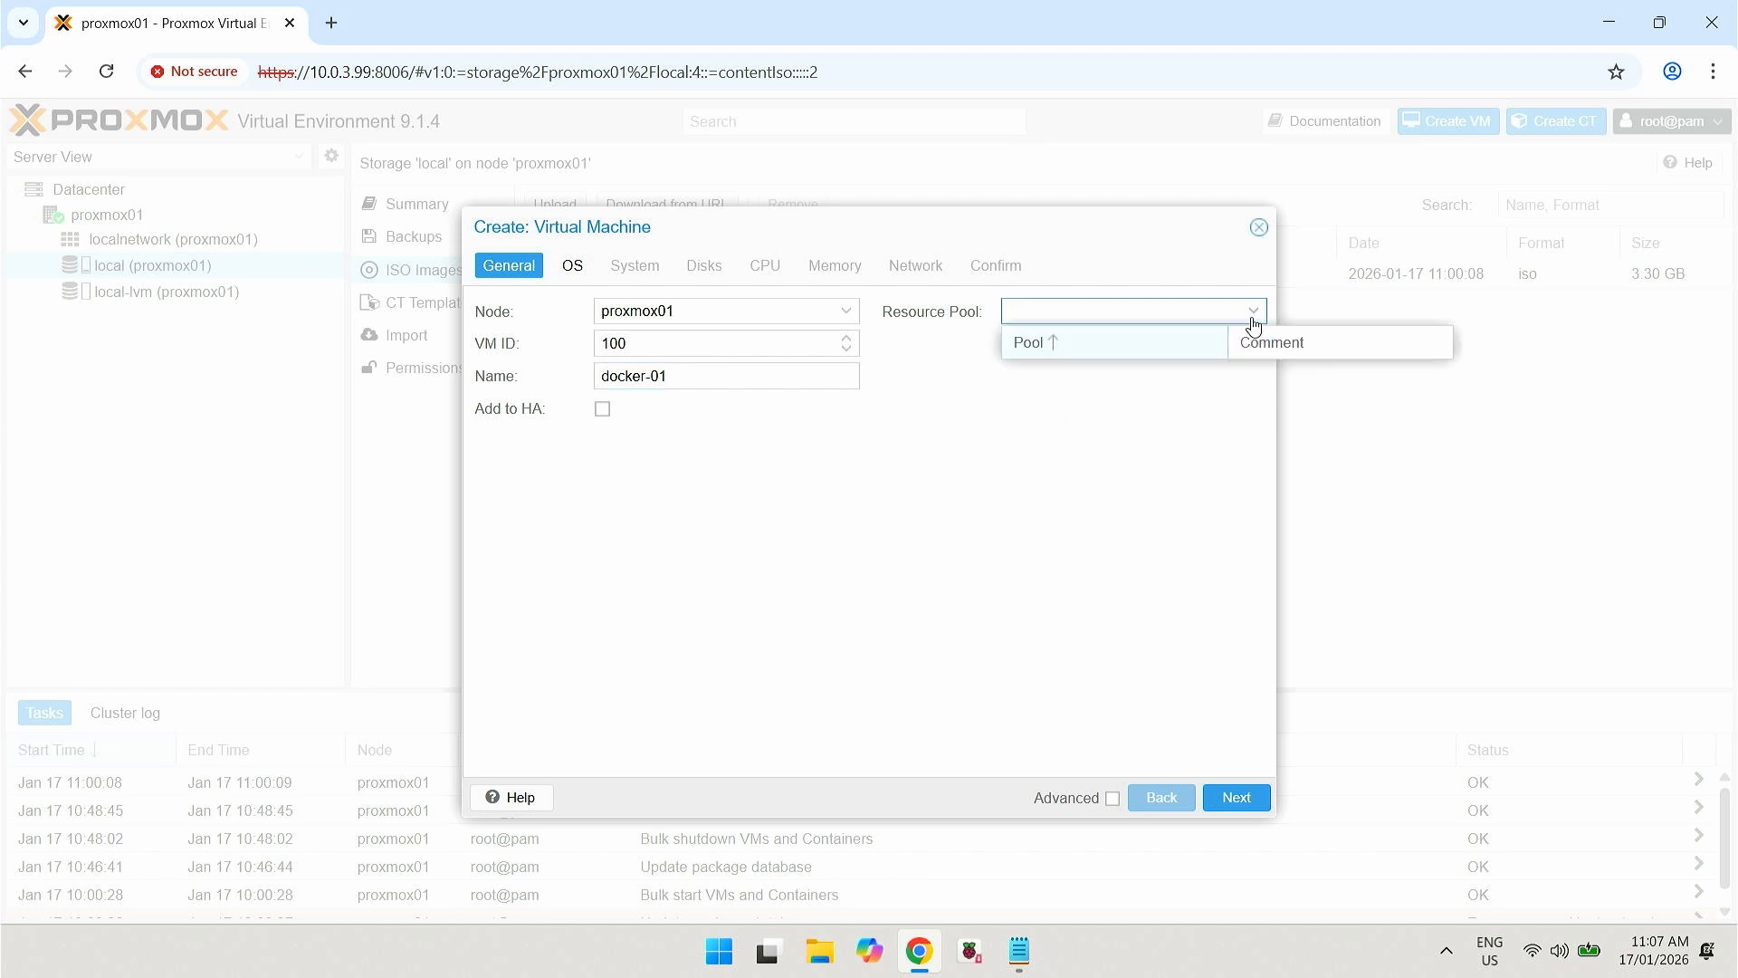
click(1055, 344)
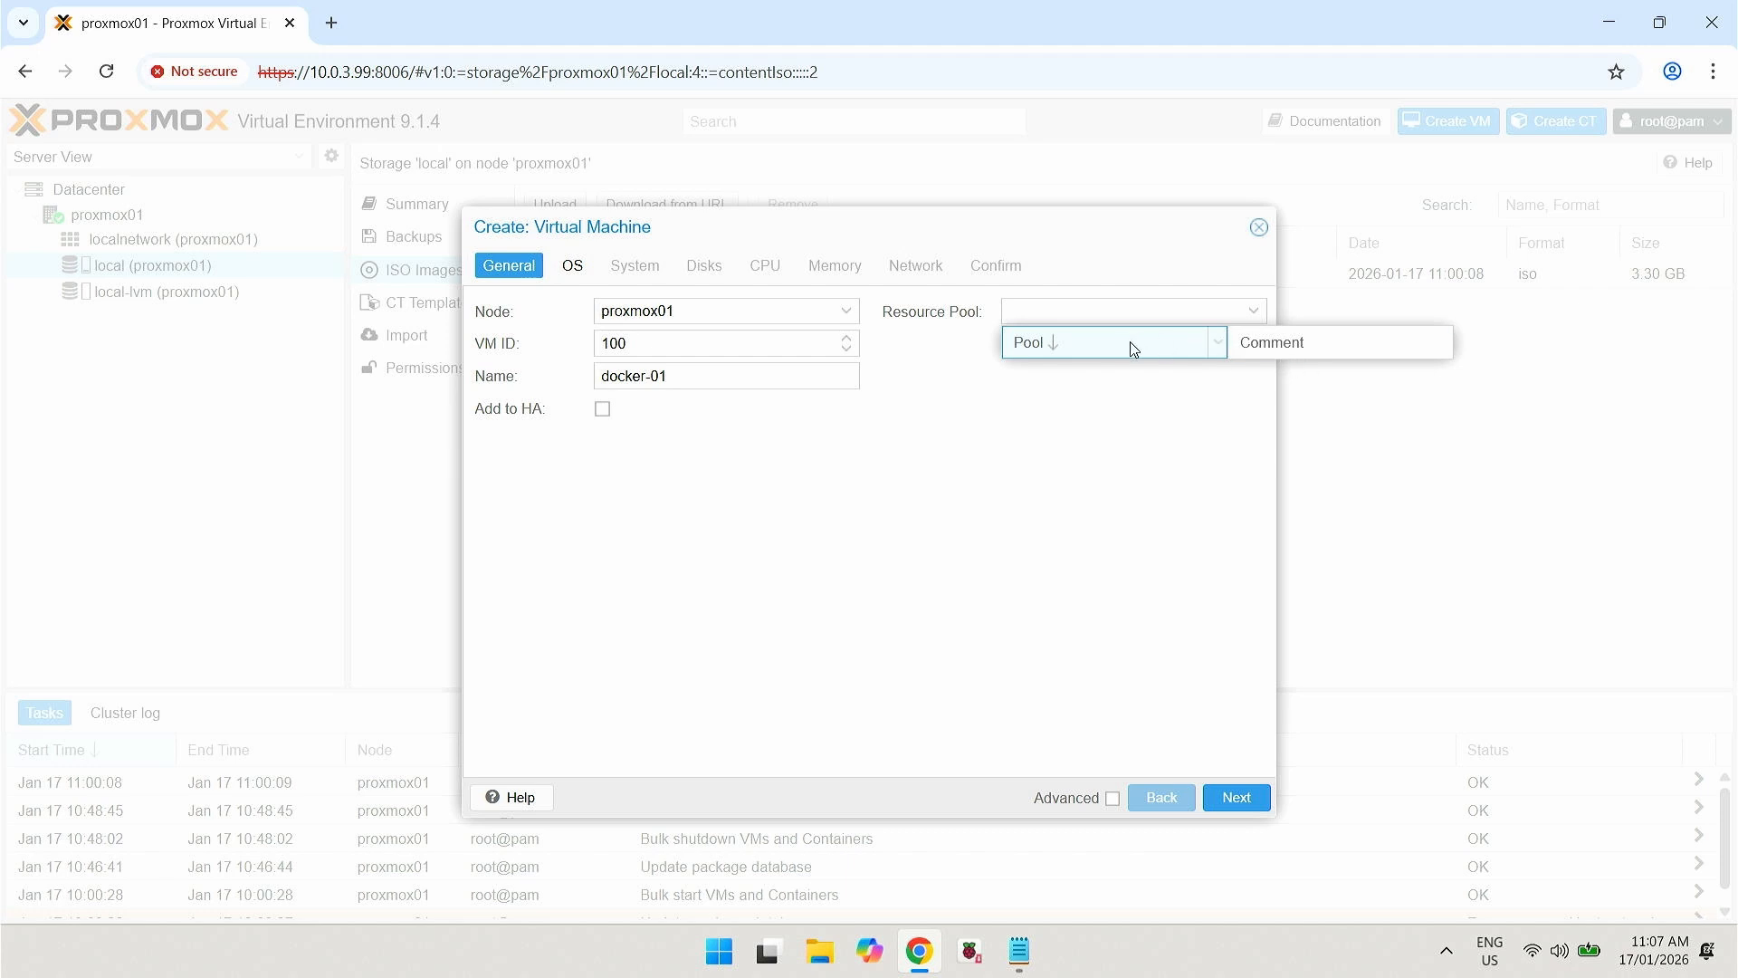
click(1079, 497)
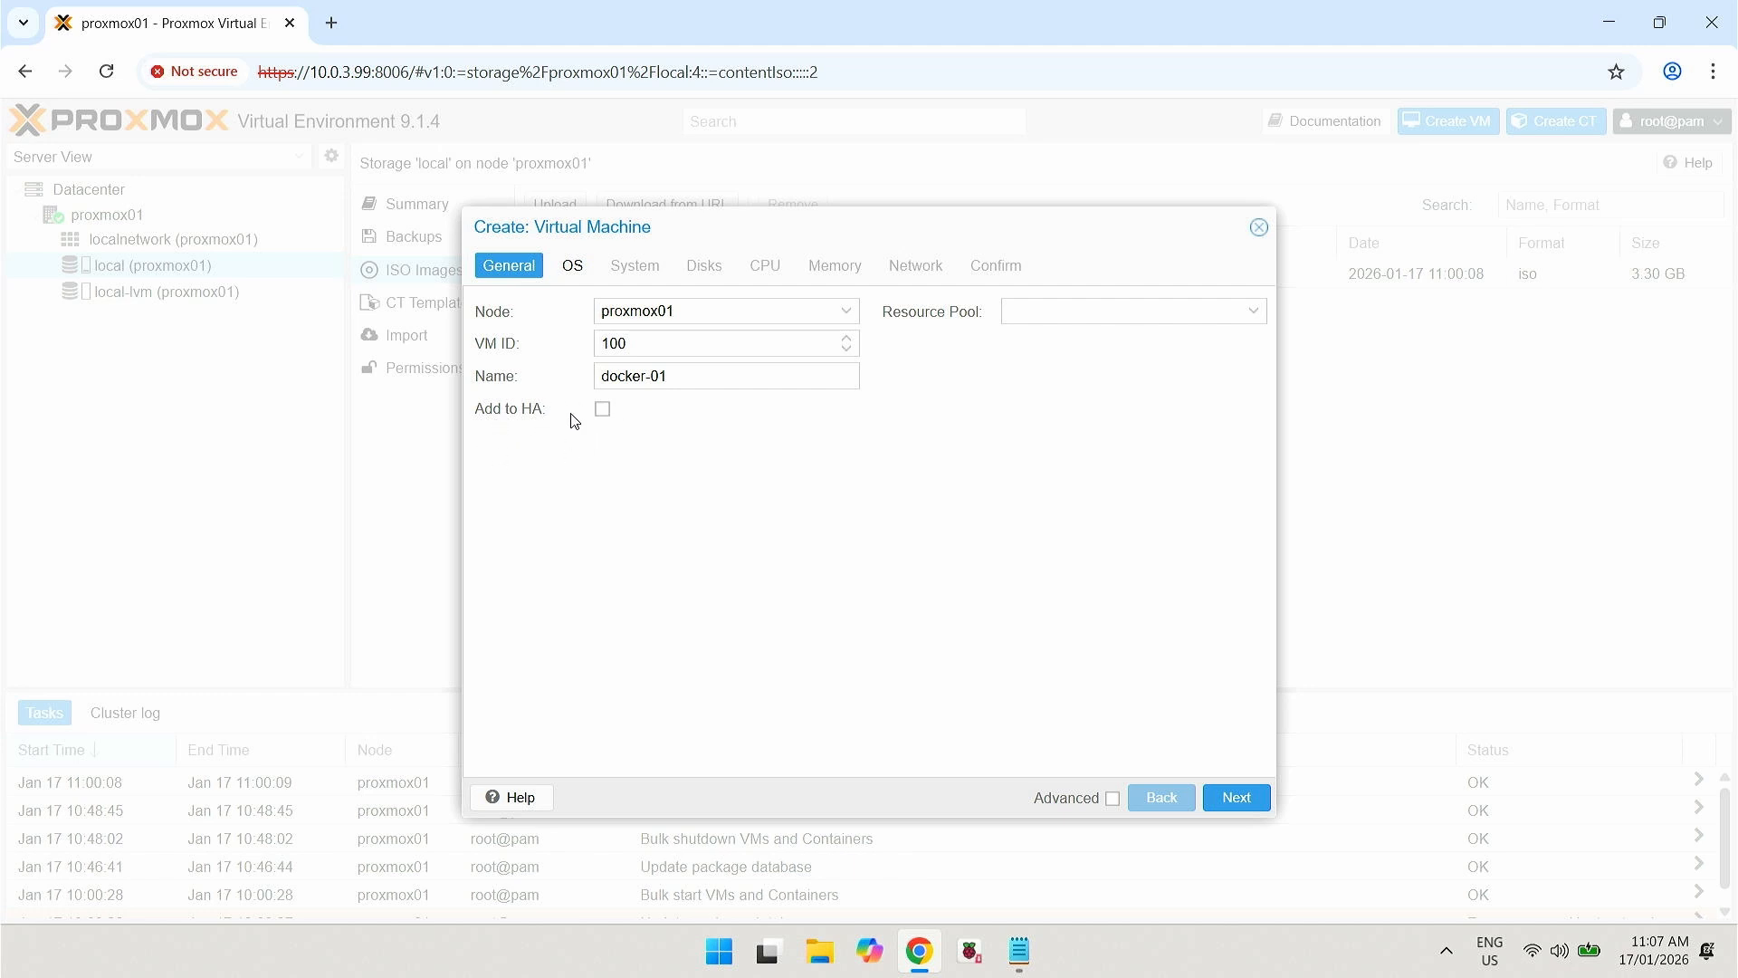
- Set ubuntu-24.04.3-live-server-amd64.iso as the VM's installation image, keeping the guest OS as Linux with the 6.x - 2.6 Kernel
click(576, 269)
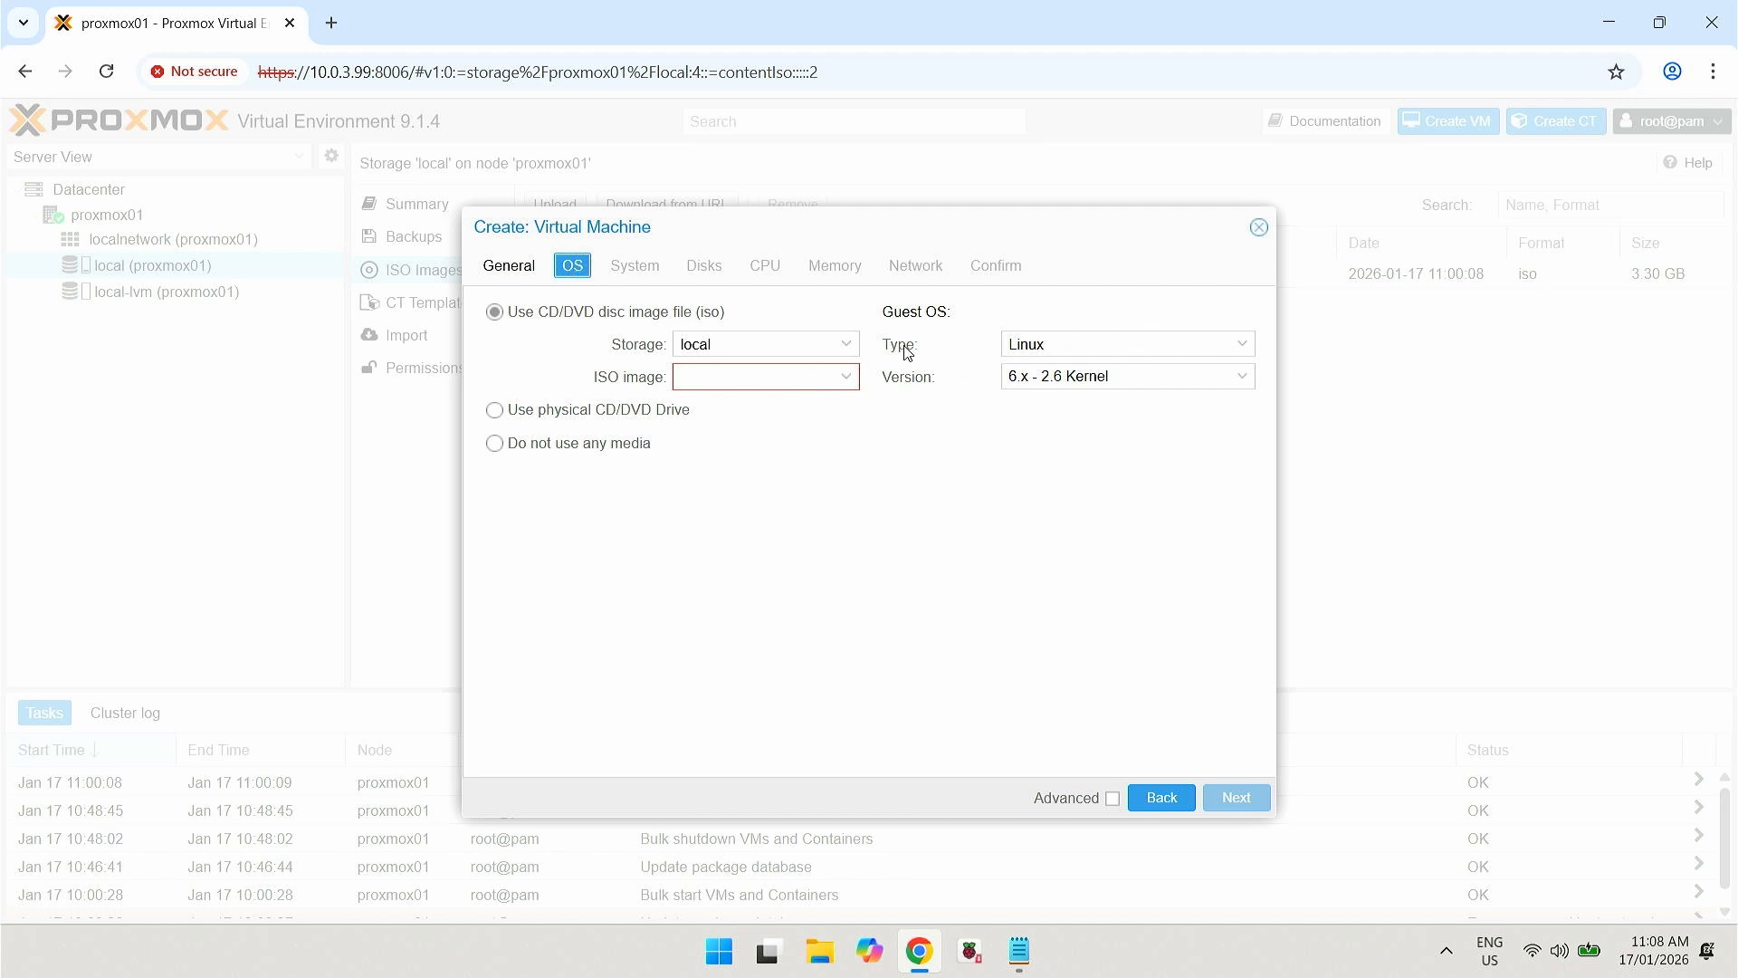
click(845, 380)
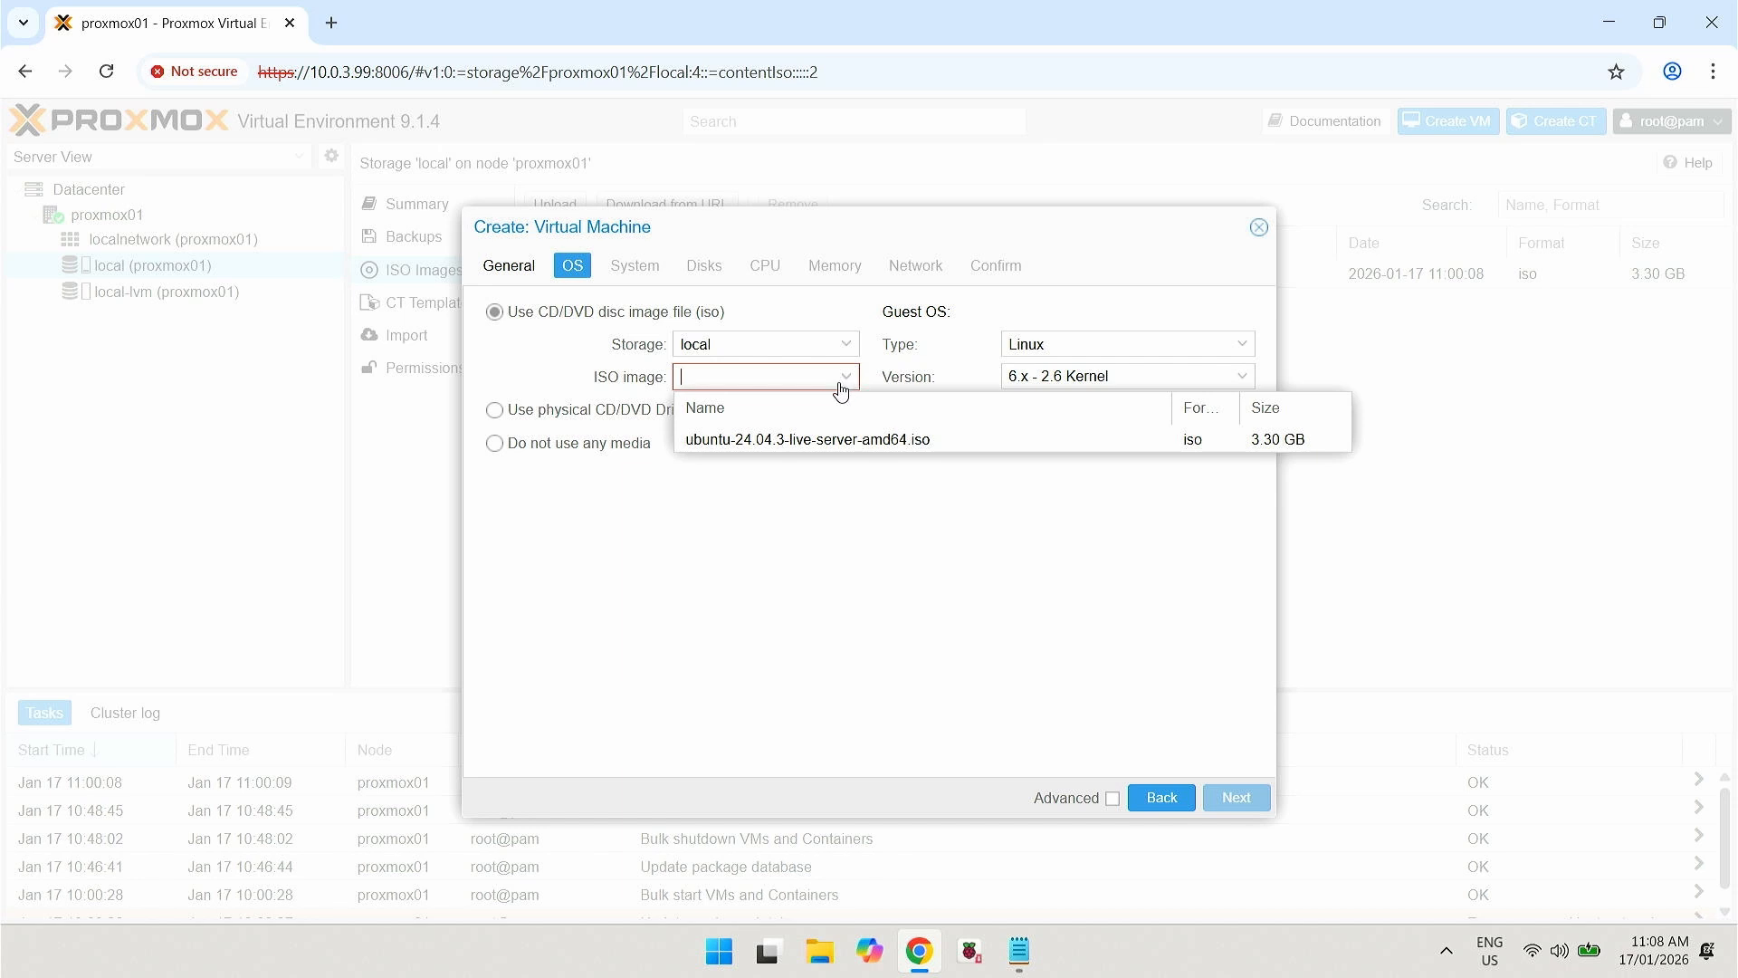
click(847, 441)
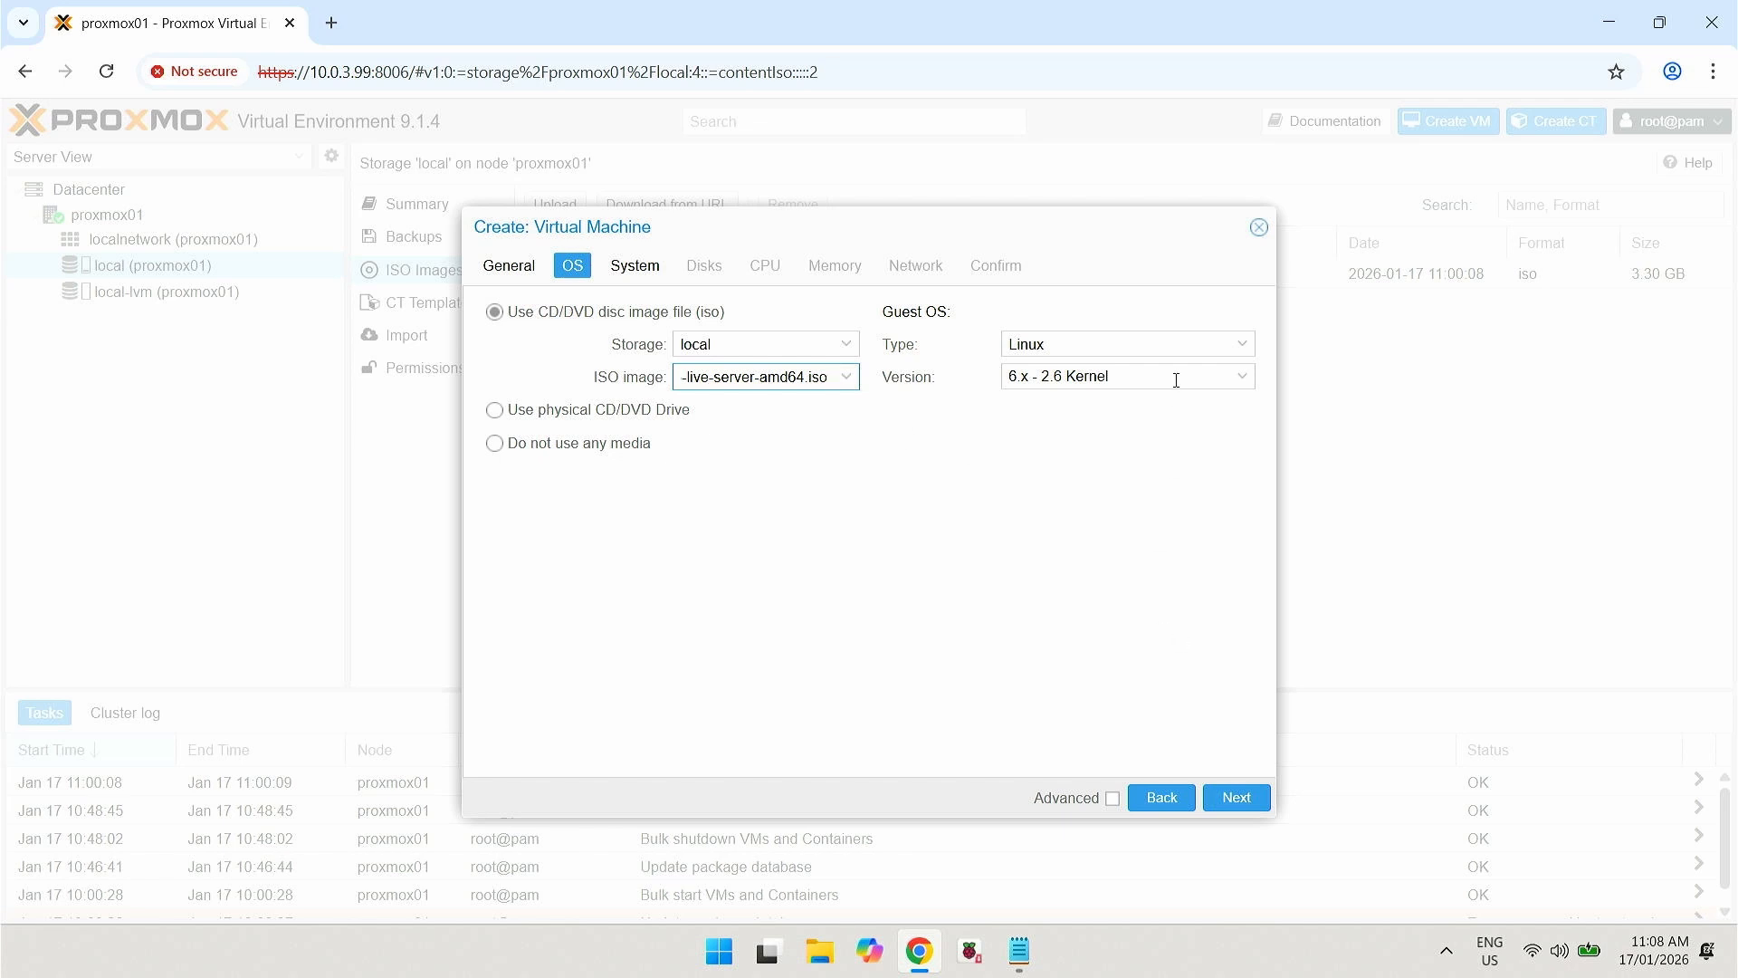
click(1245, 379)
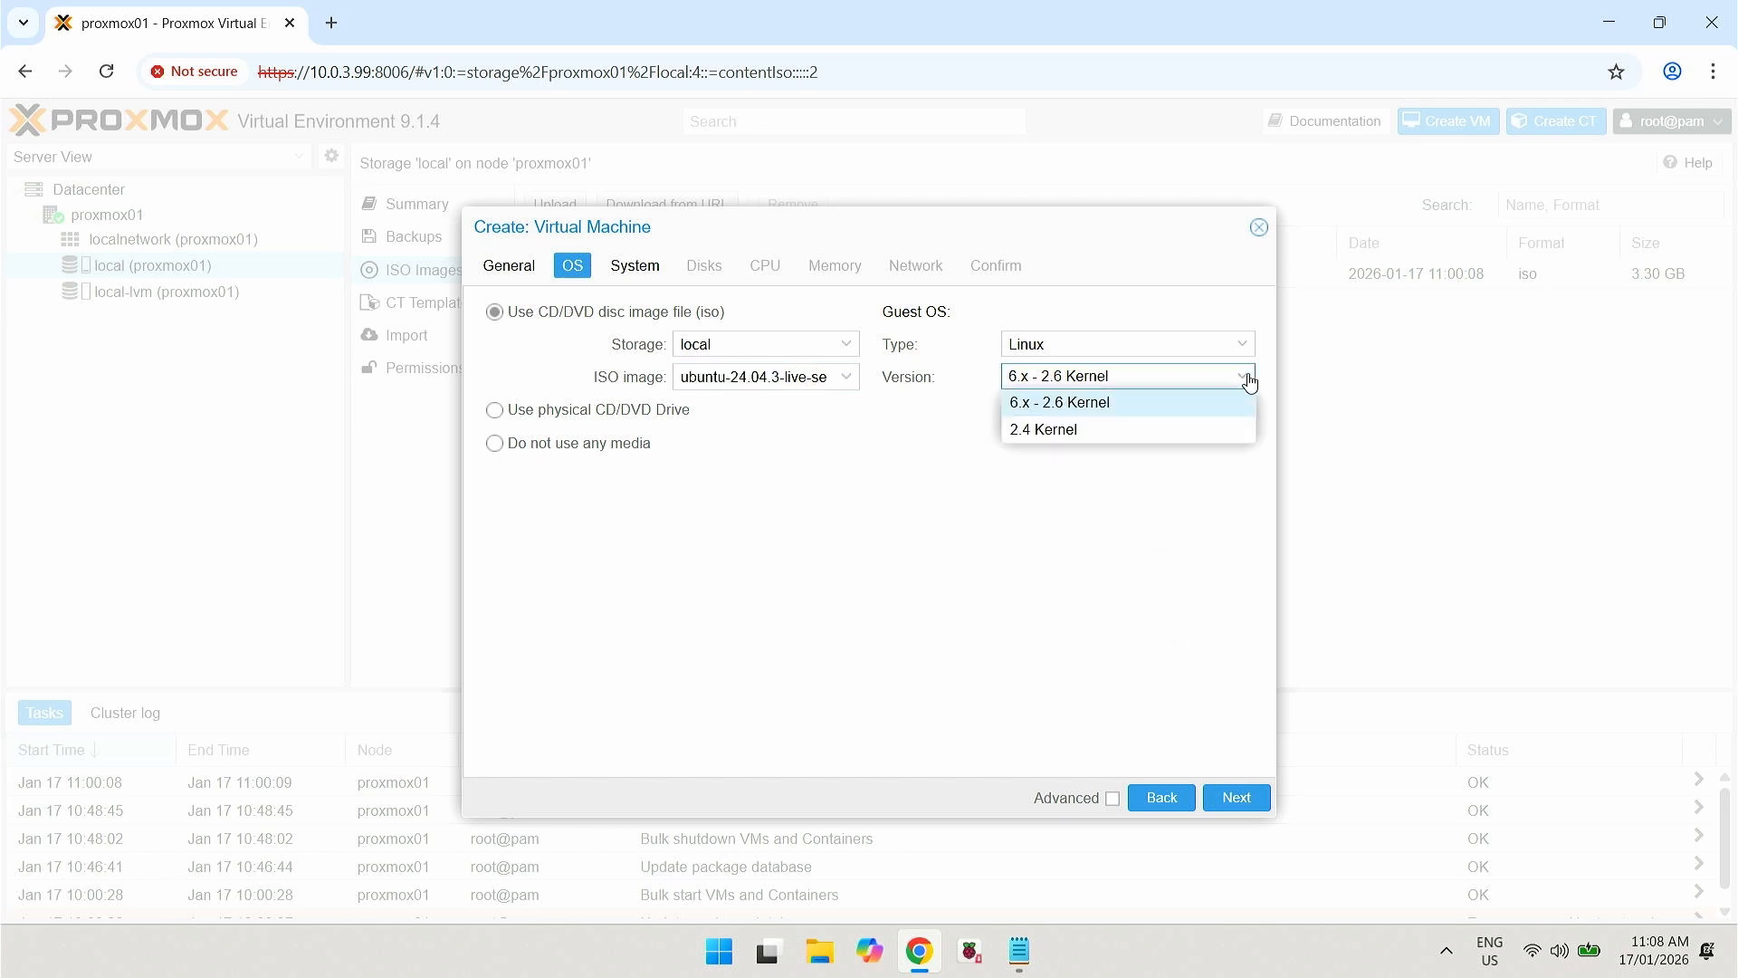
click(1250, 382)
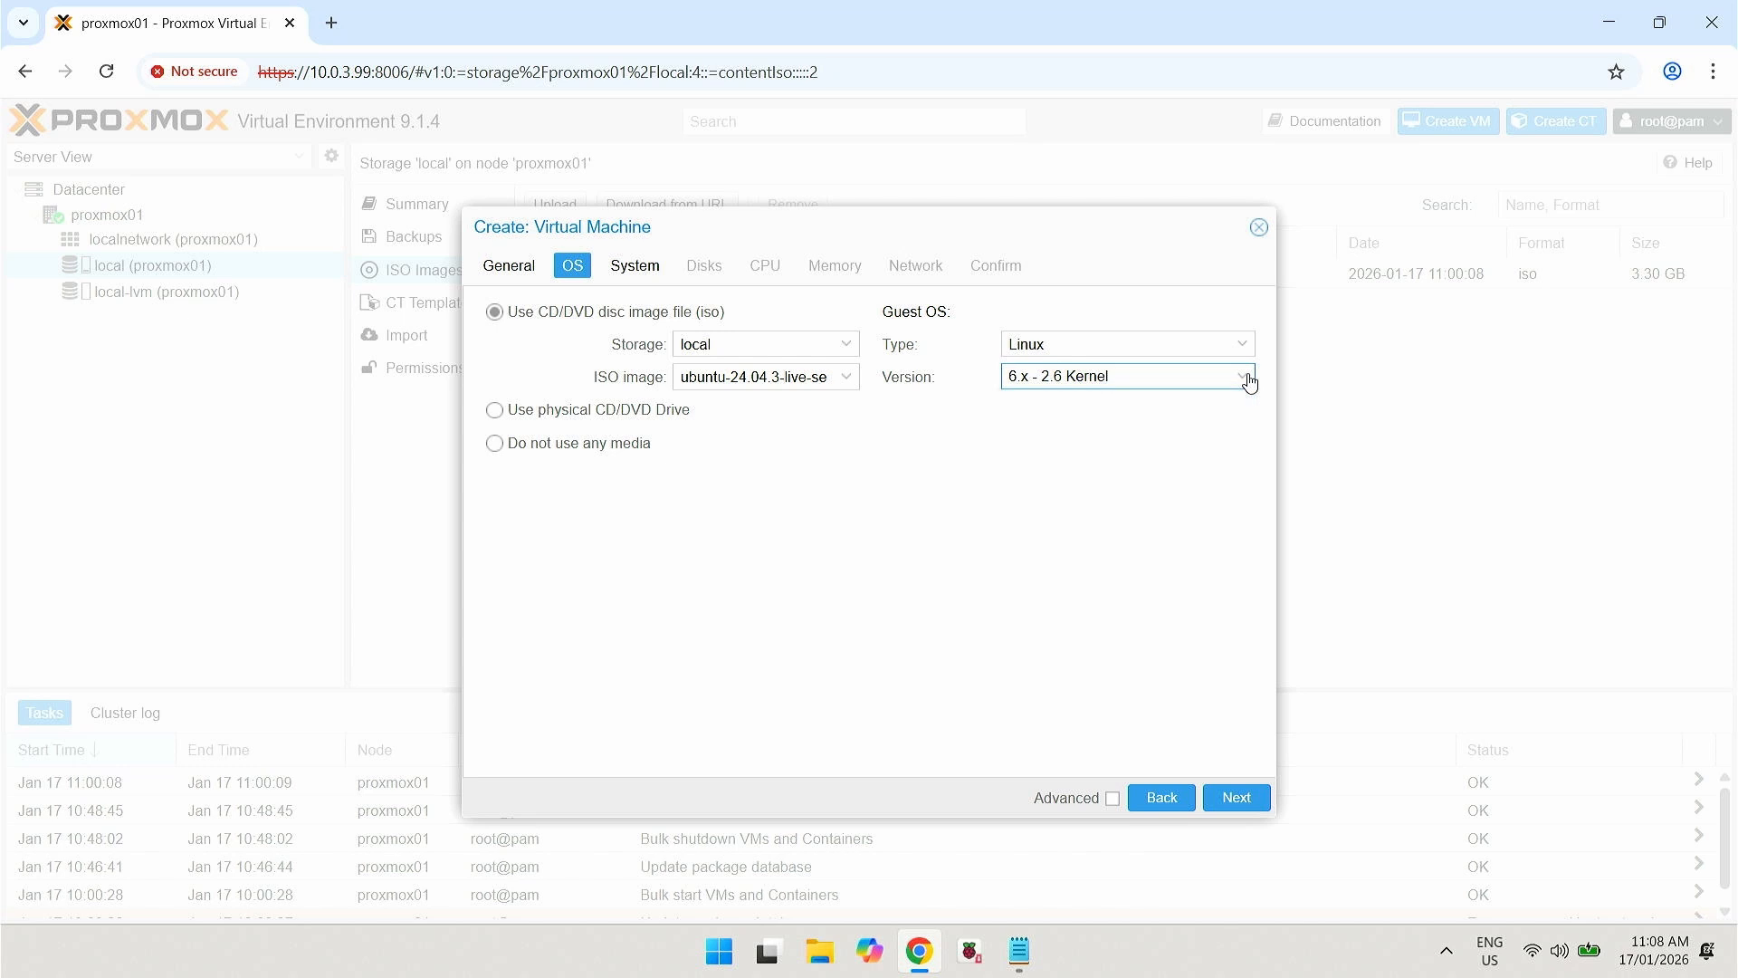
- Accept the default system settings and the default 32 GiB SCSI disk on local-lvm for the VM
click(1241, 797)
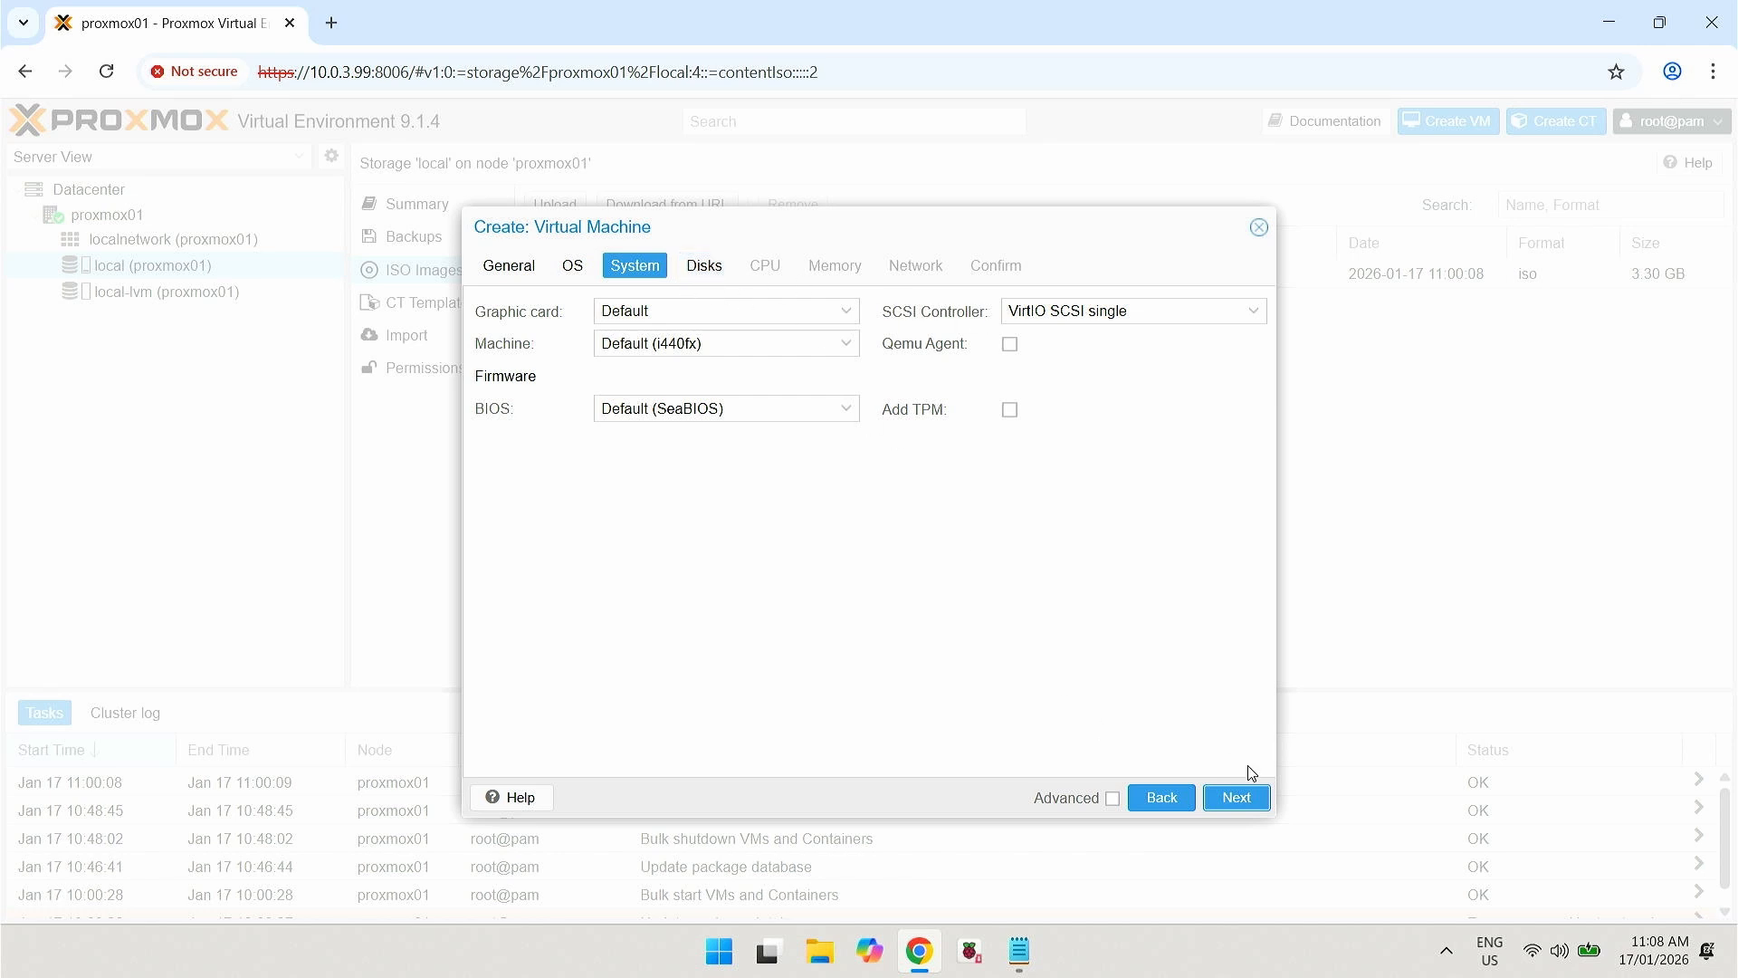
click(1249, 799)
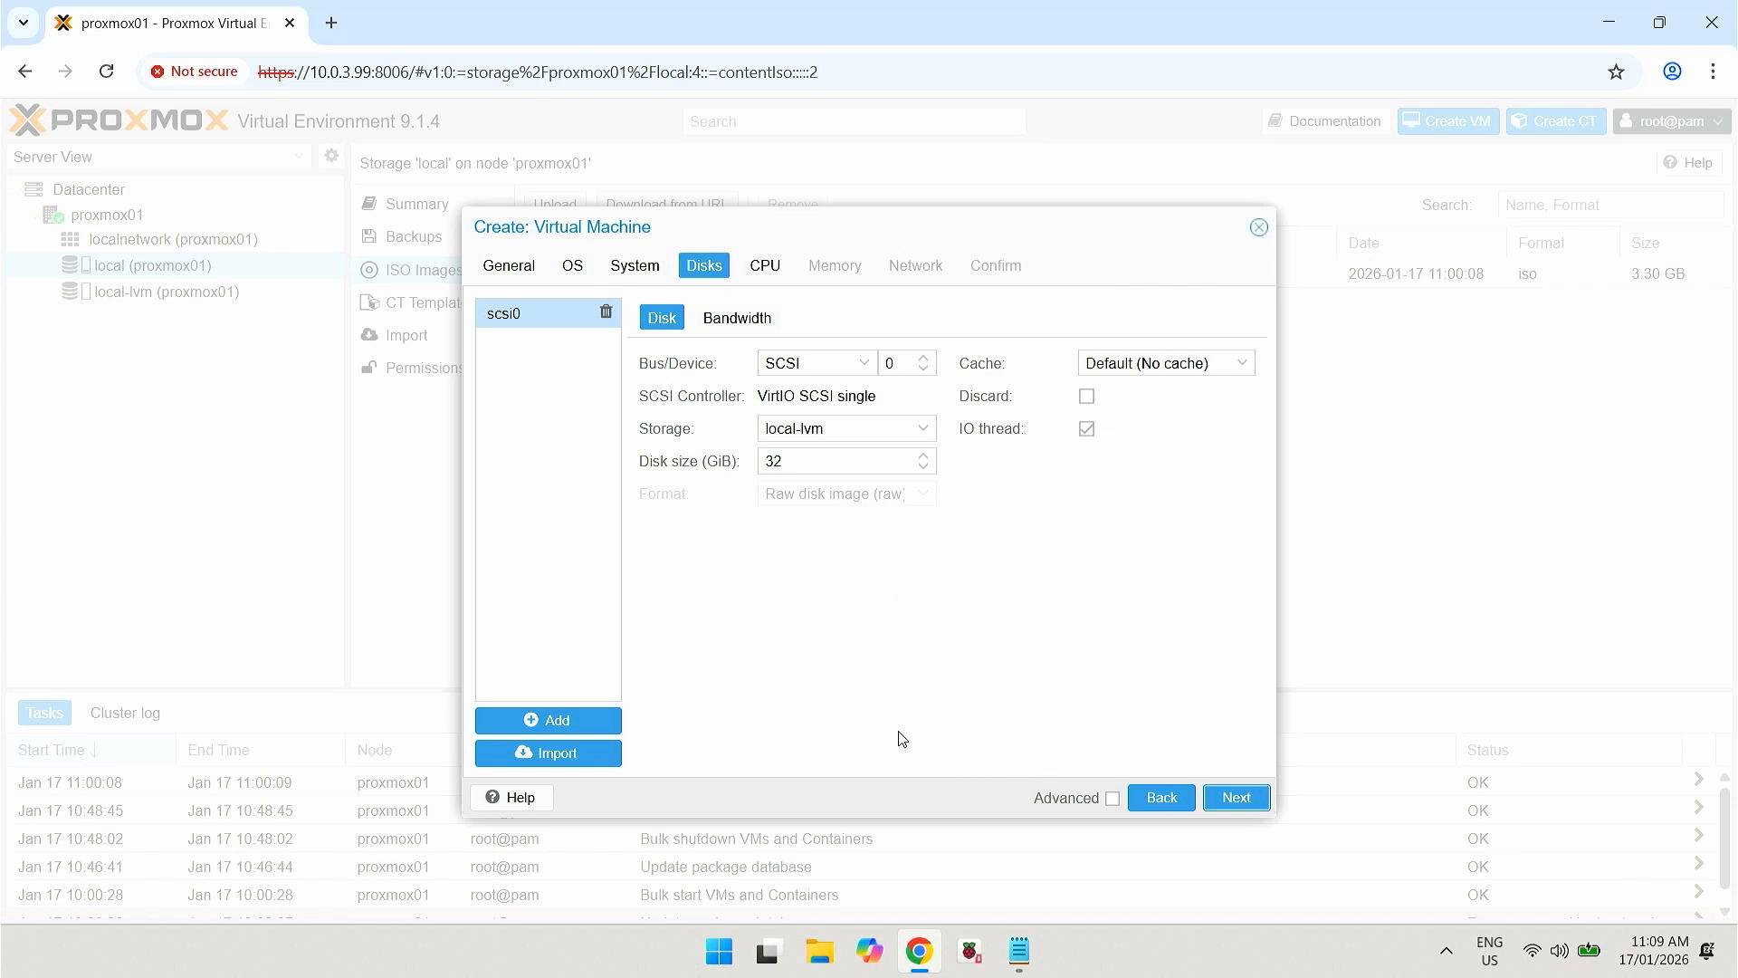
click(1237, 799)
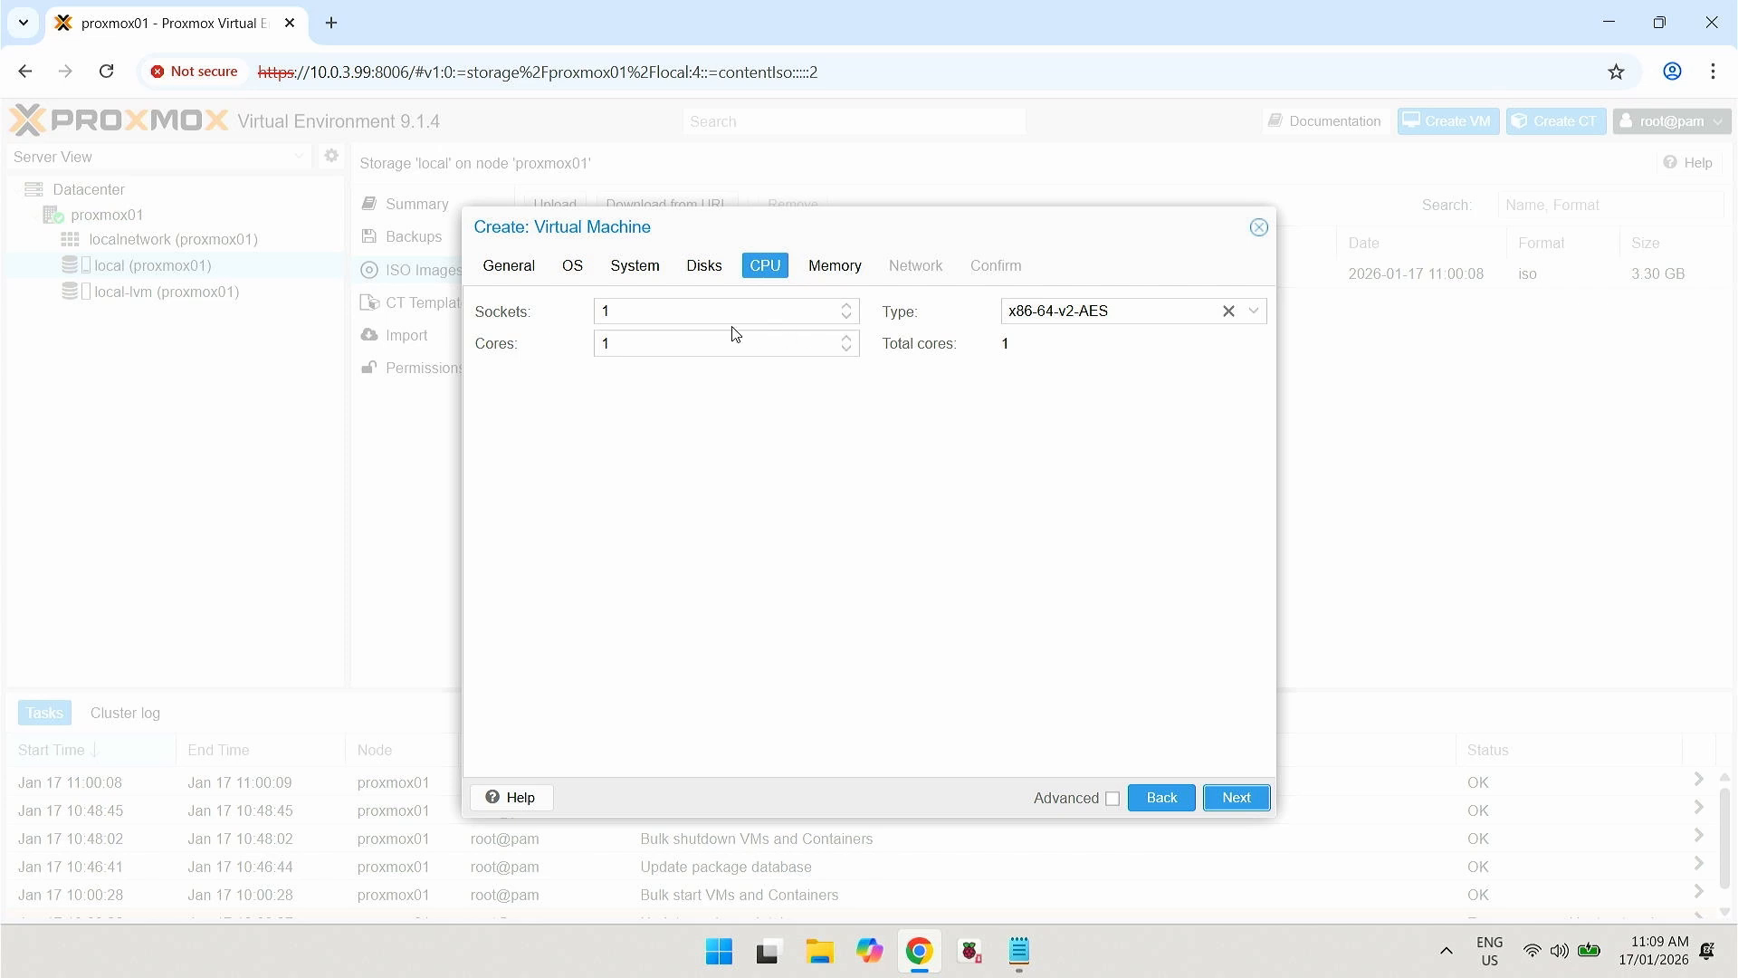
- Configure the VM's processor with 1 socket and 2 cores
click(609, 342)
key(BackSpace)
text(1)
key(BackSpace)
text(2)
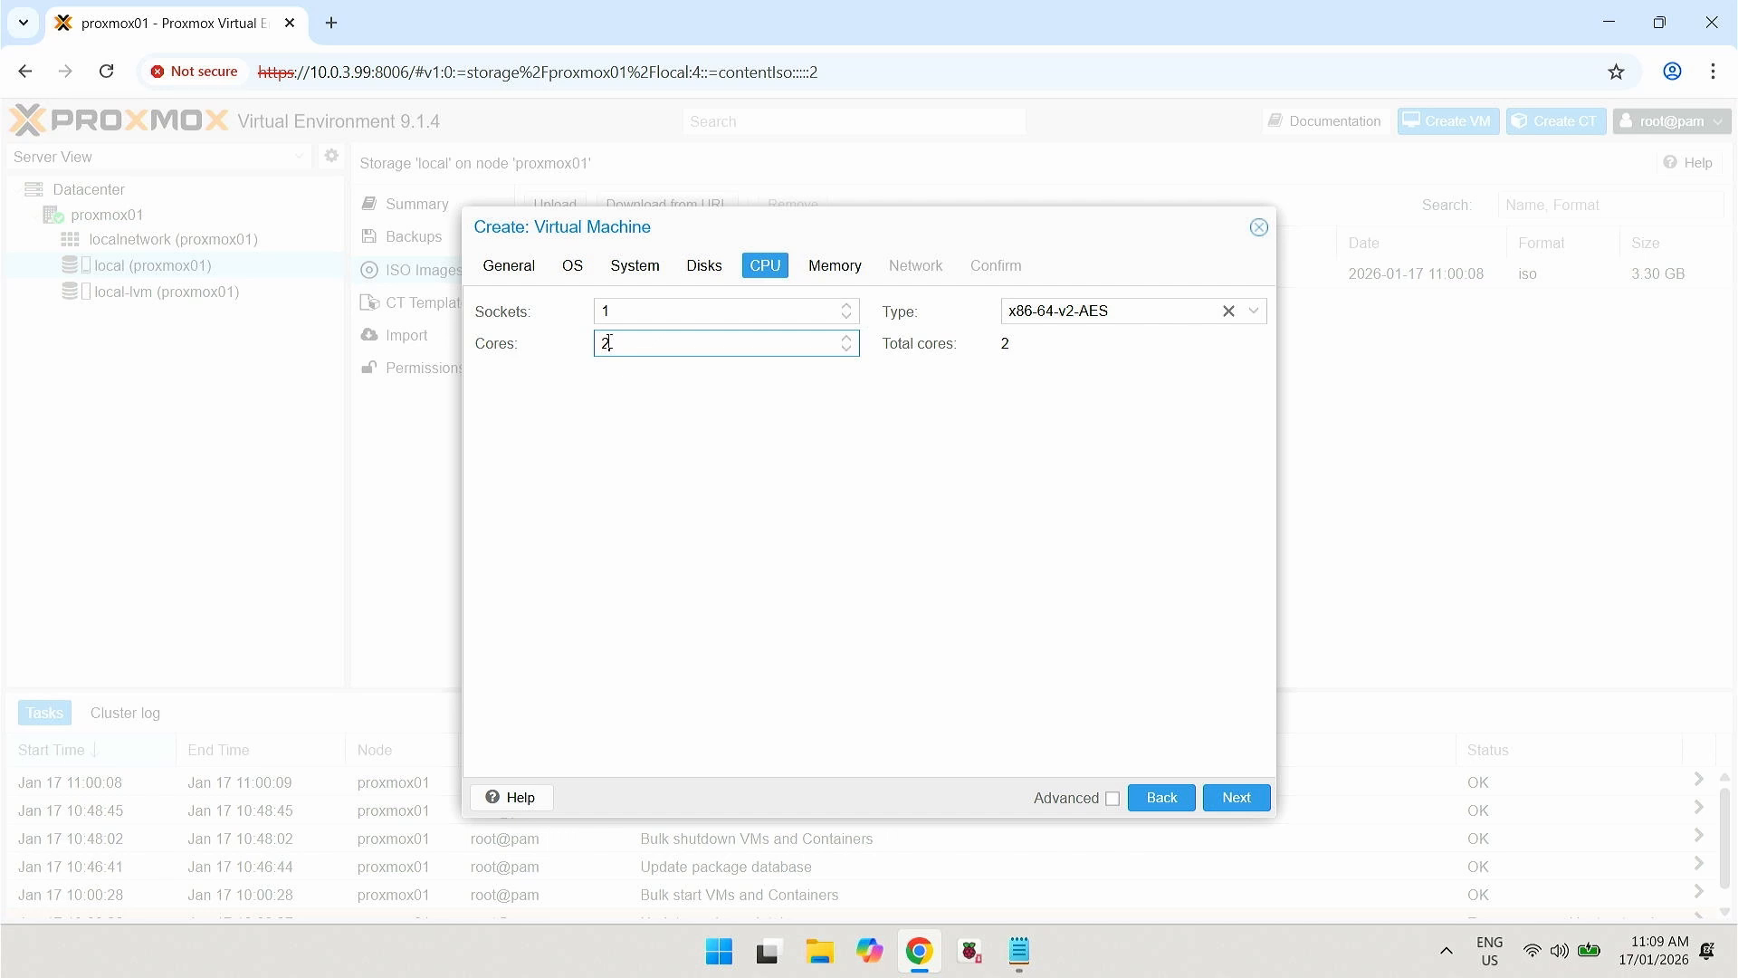
key(shift+Tab)
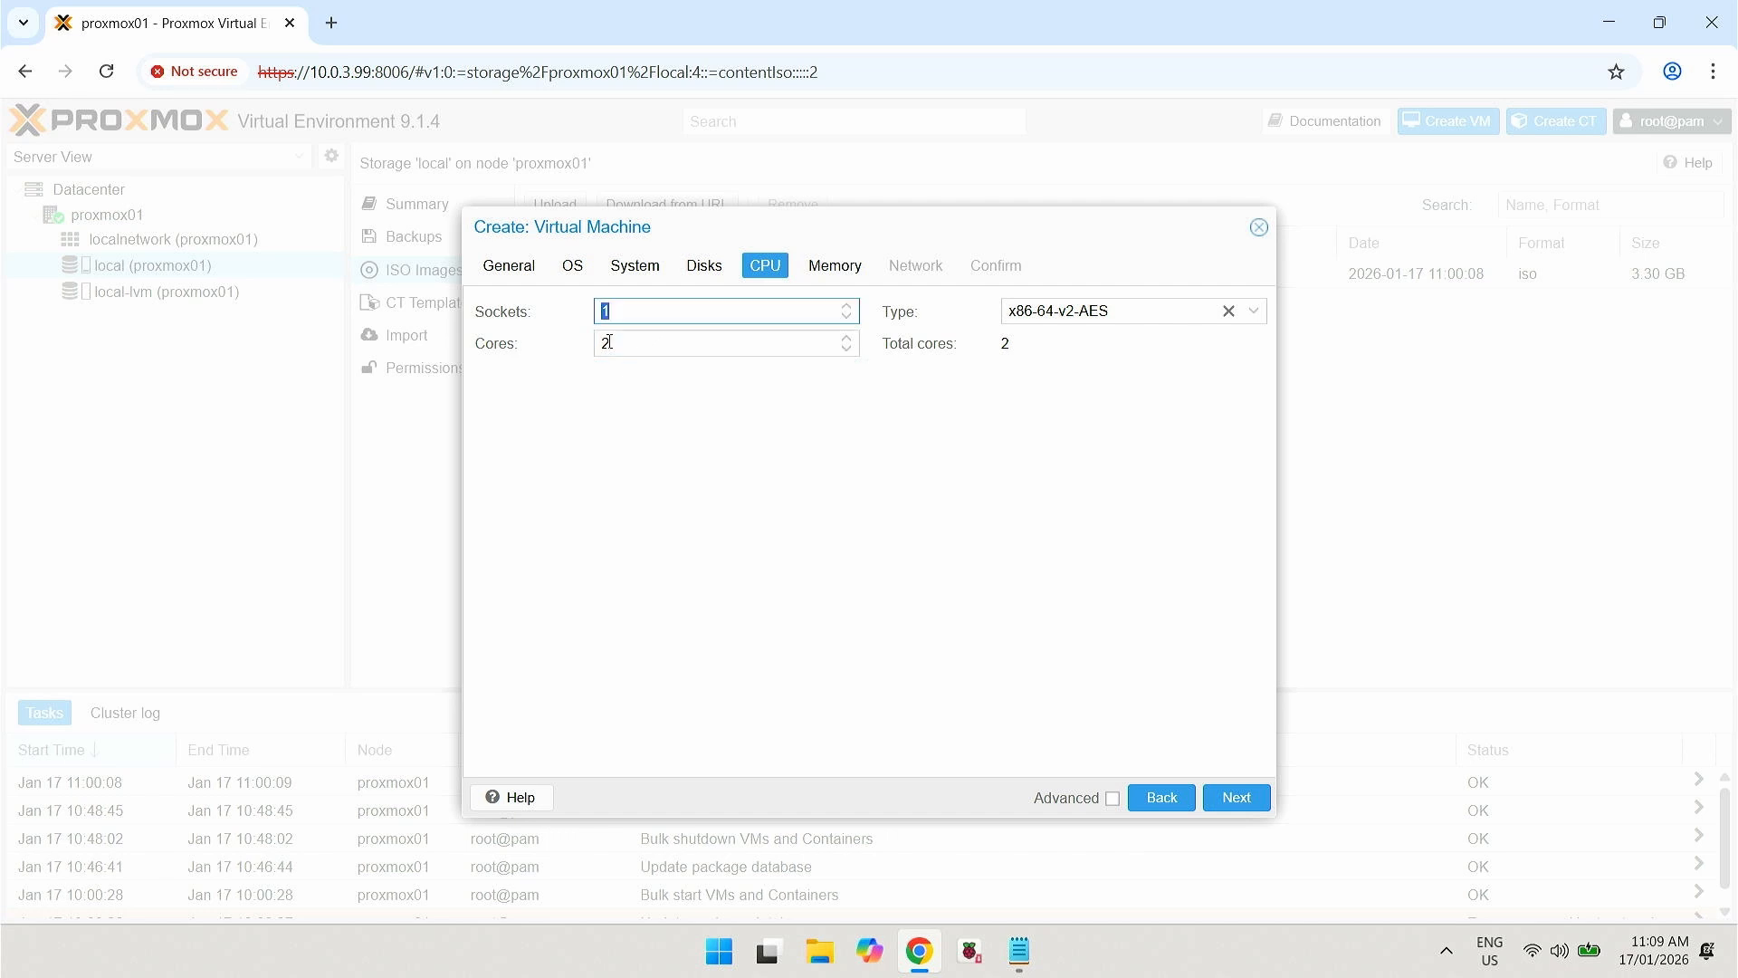
text(2)
key(BackSpace)
text(1)
click(1229, 801)
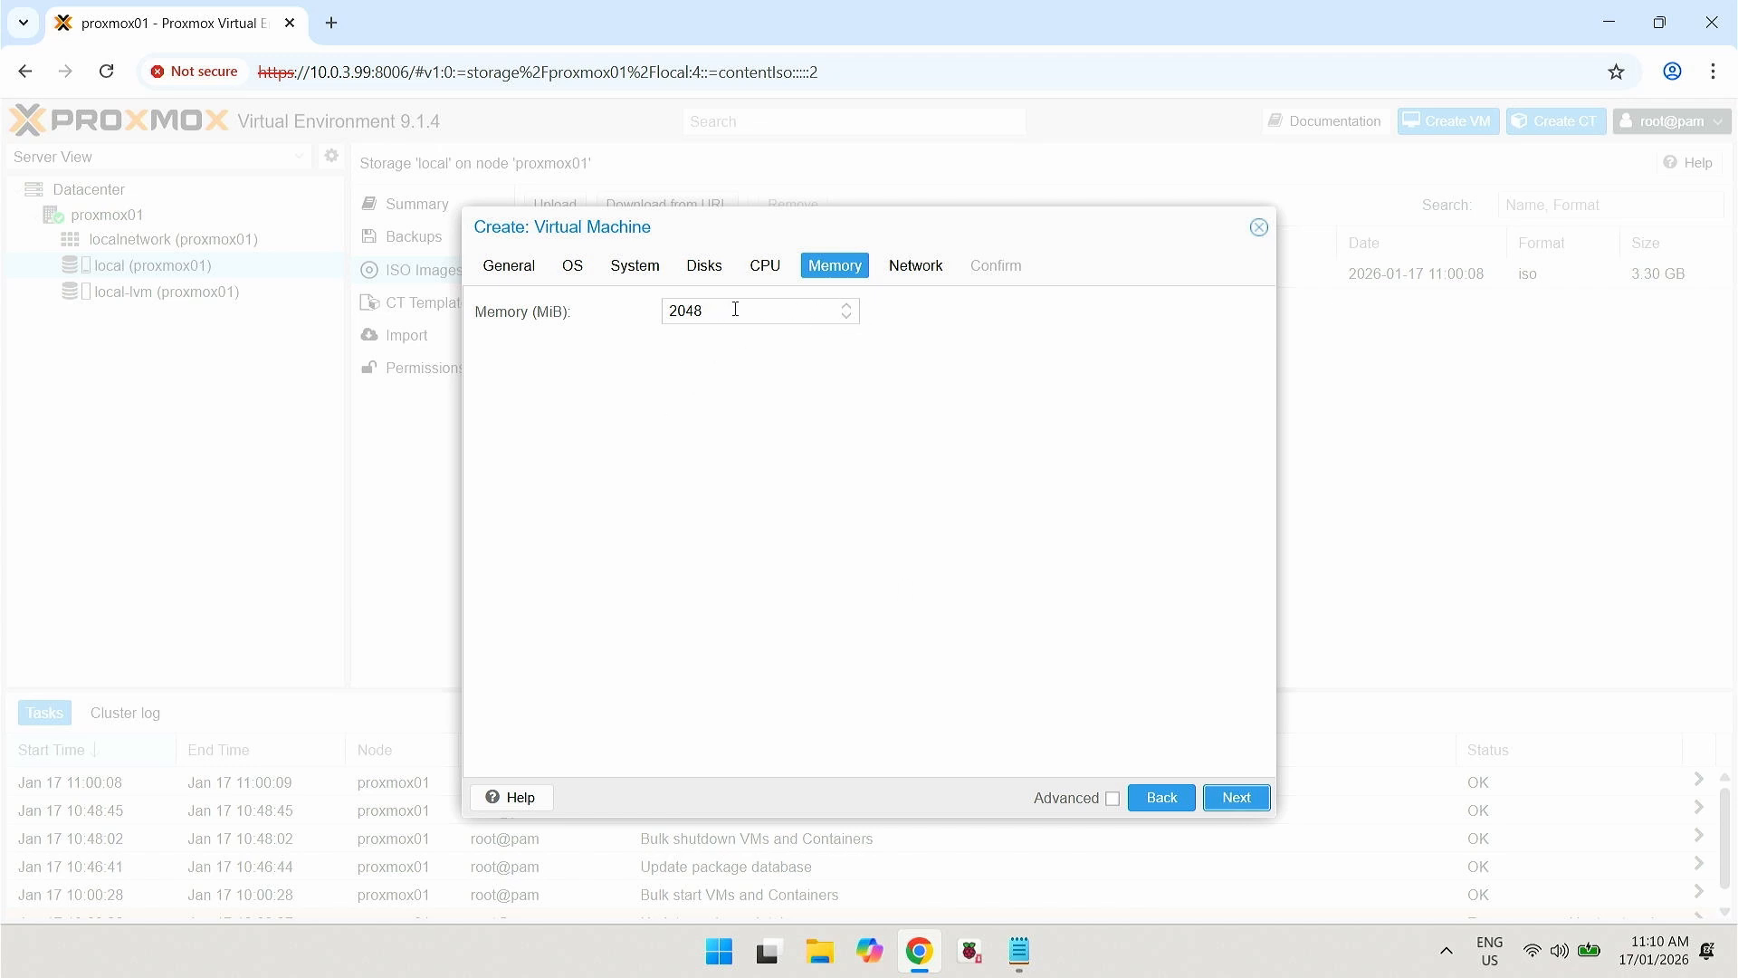
- Set the VM's memory to 4096 MiB
drag(720, 312, 644, 333)
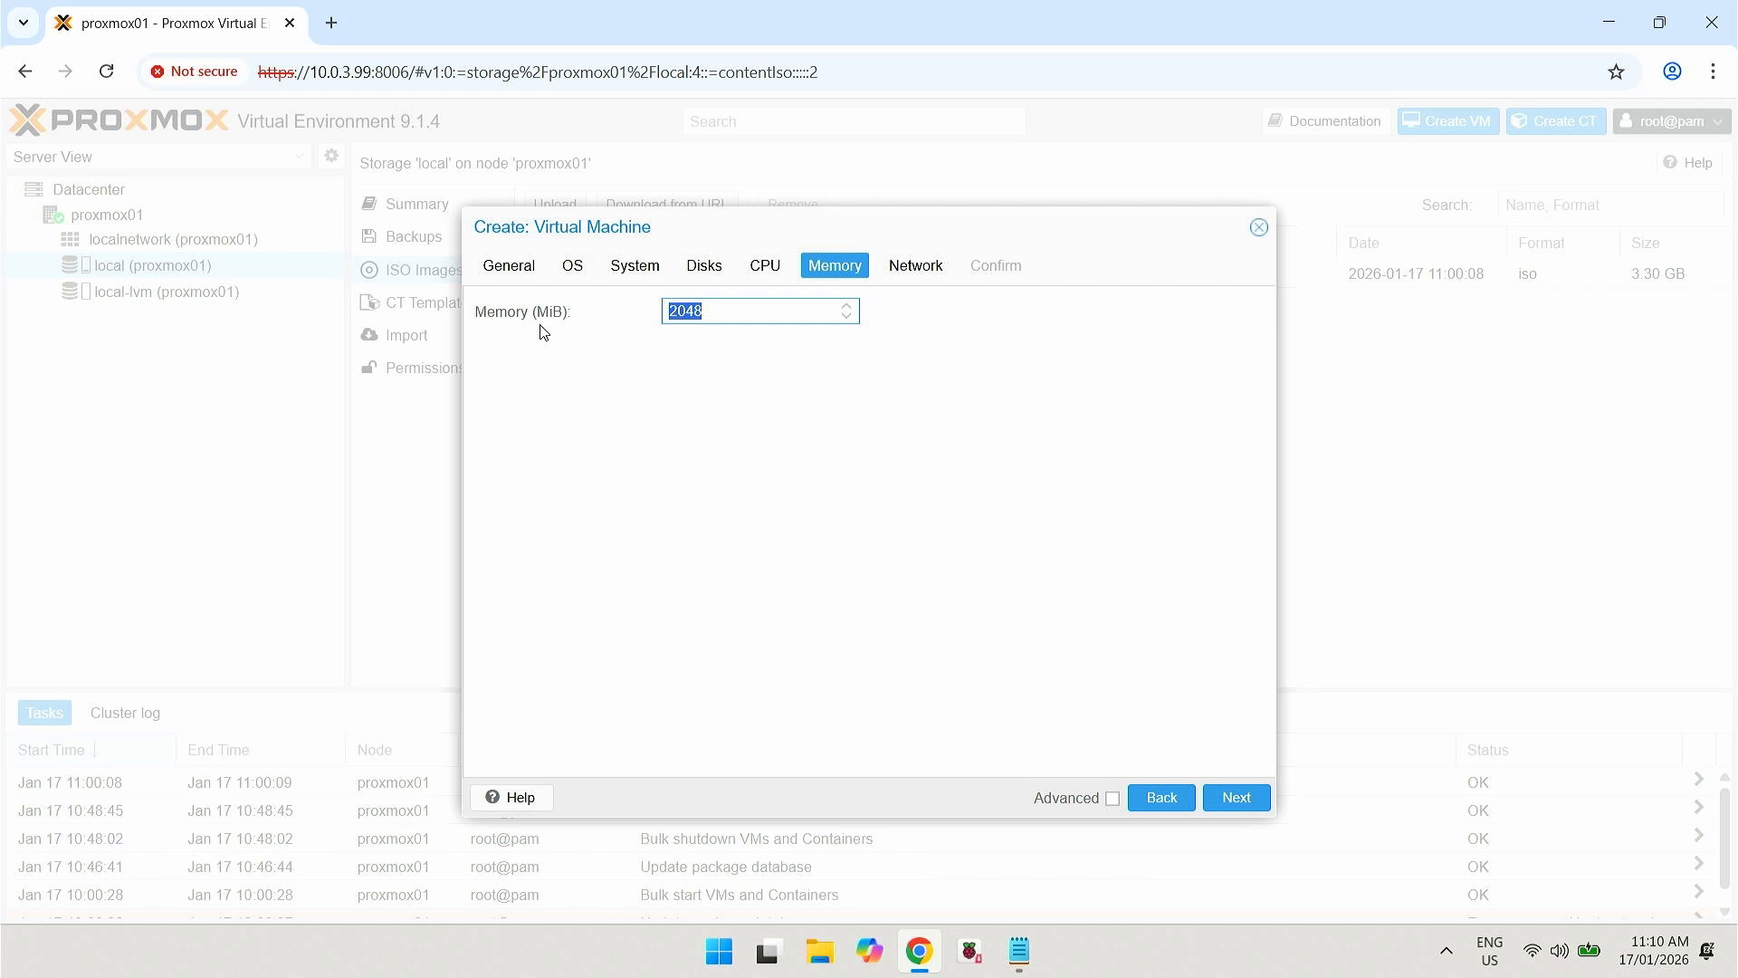
text(4096)
click(1246, 801)
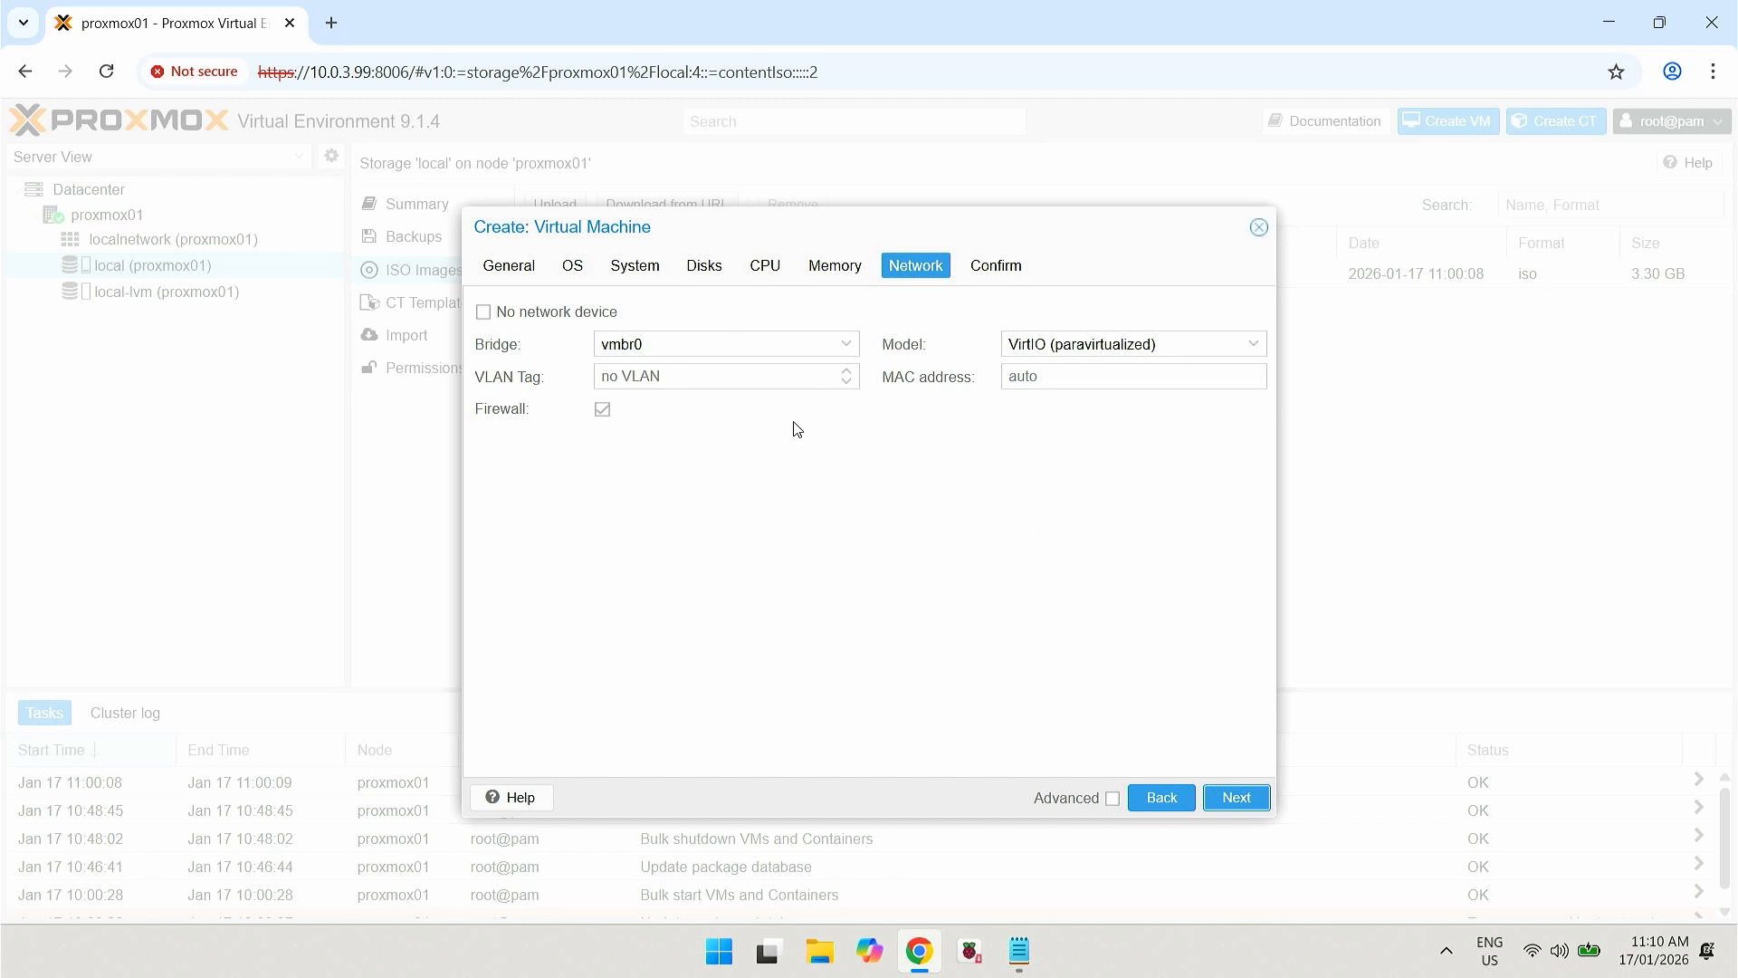
- Accept the default network settings on bridge vmbr0, and create the VM with automatic start after creation enabled
click(1238, 798)
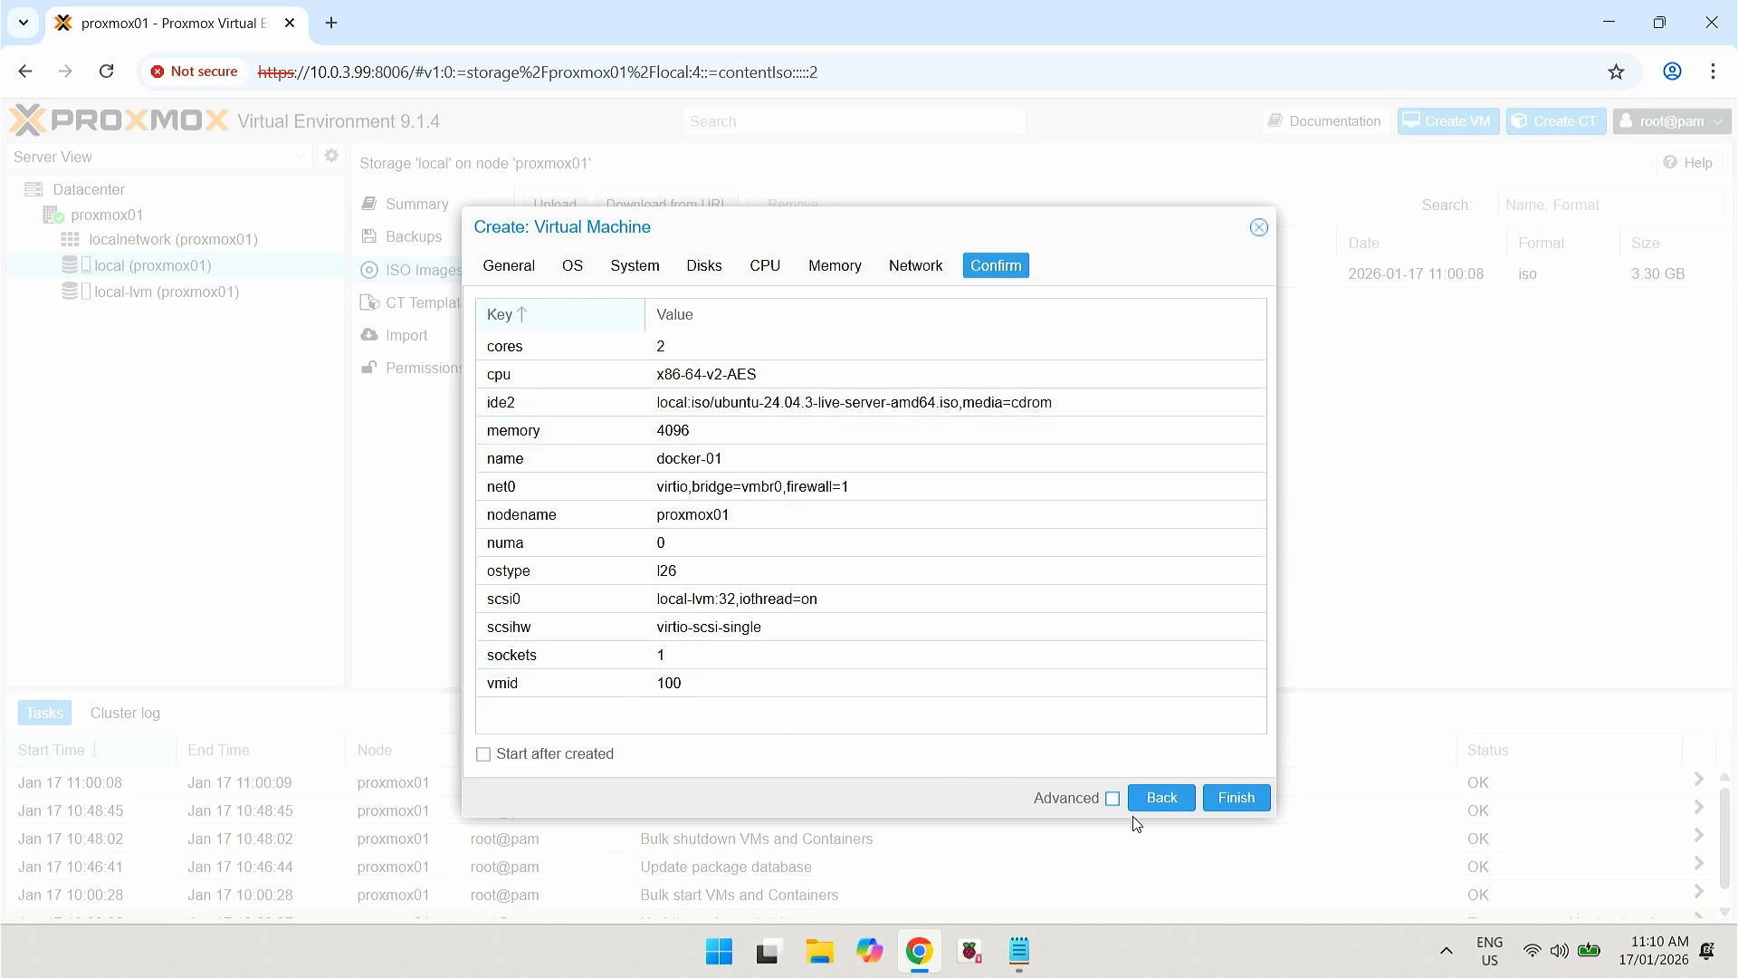
click(492, 757)
click(1248, 803)
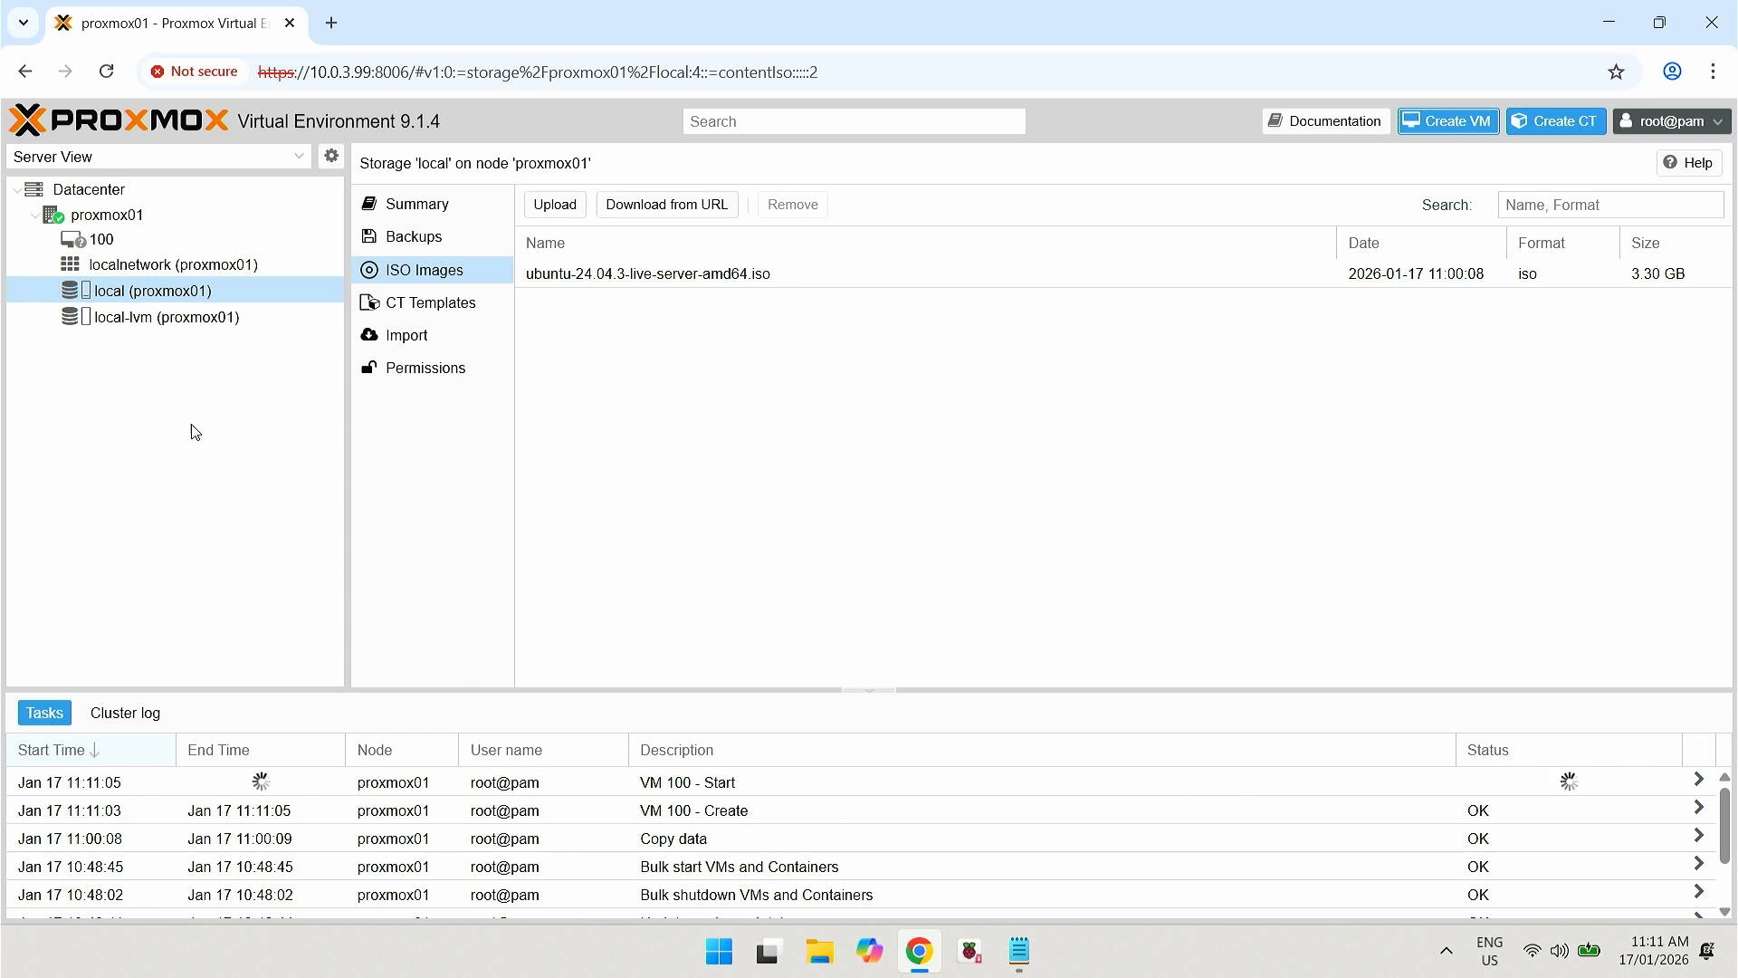
- Open the console of VM 100 (docker-01) in its own window and maximize it
click(101, 241)
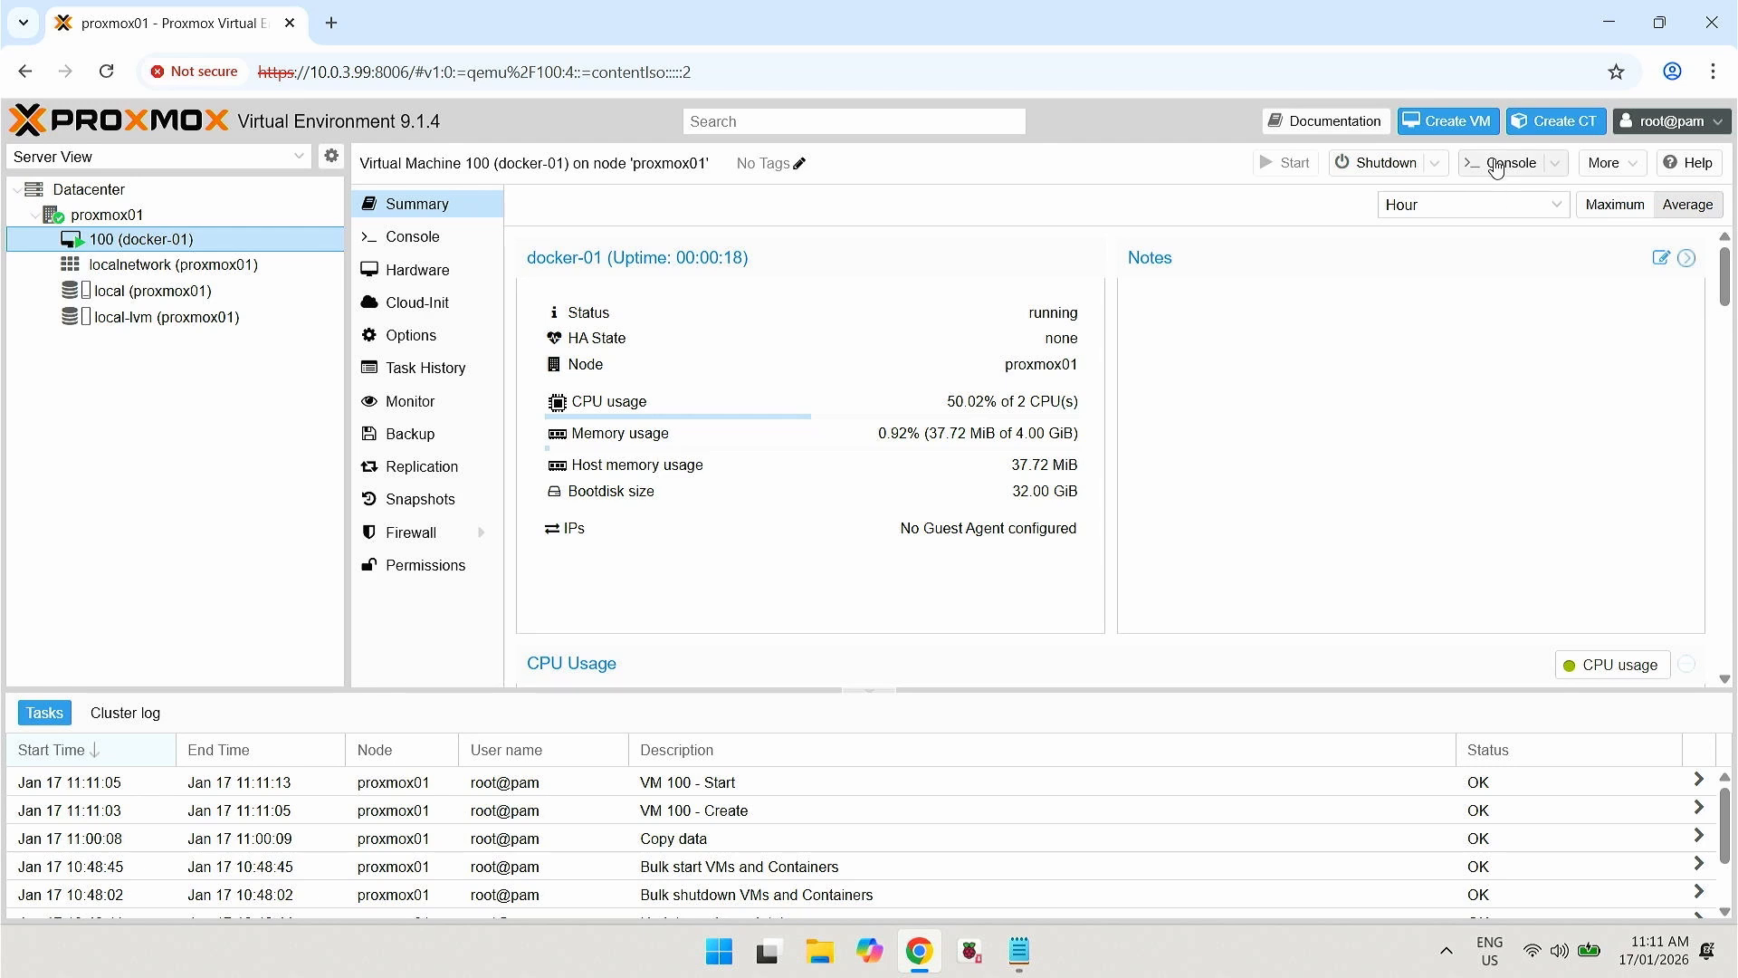
click(1496, 165)
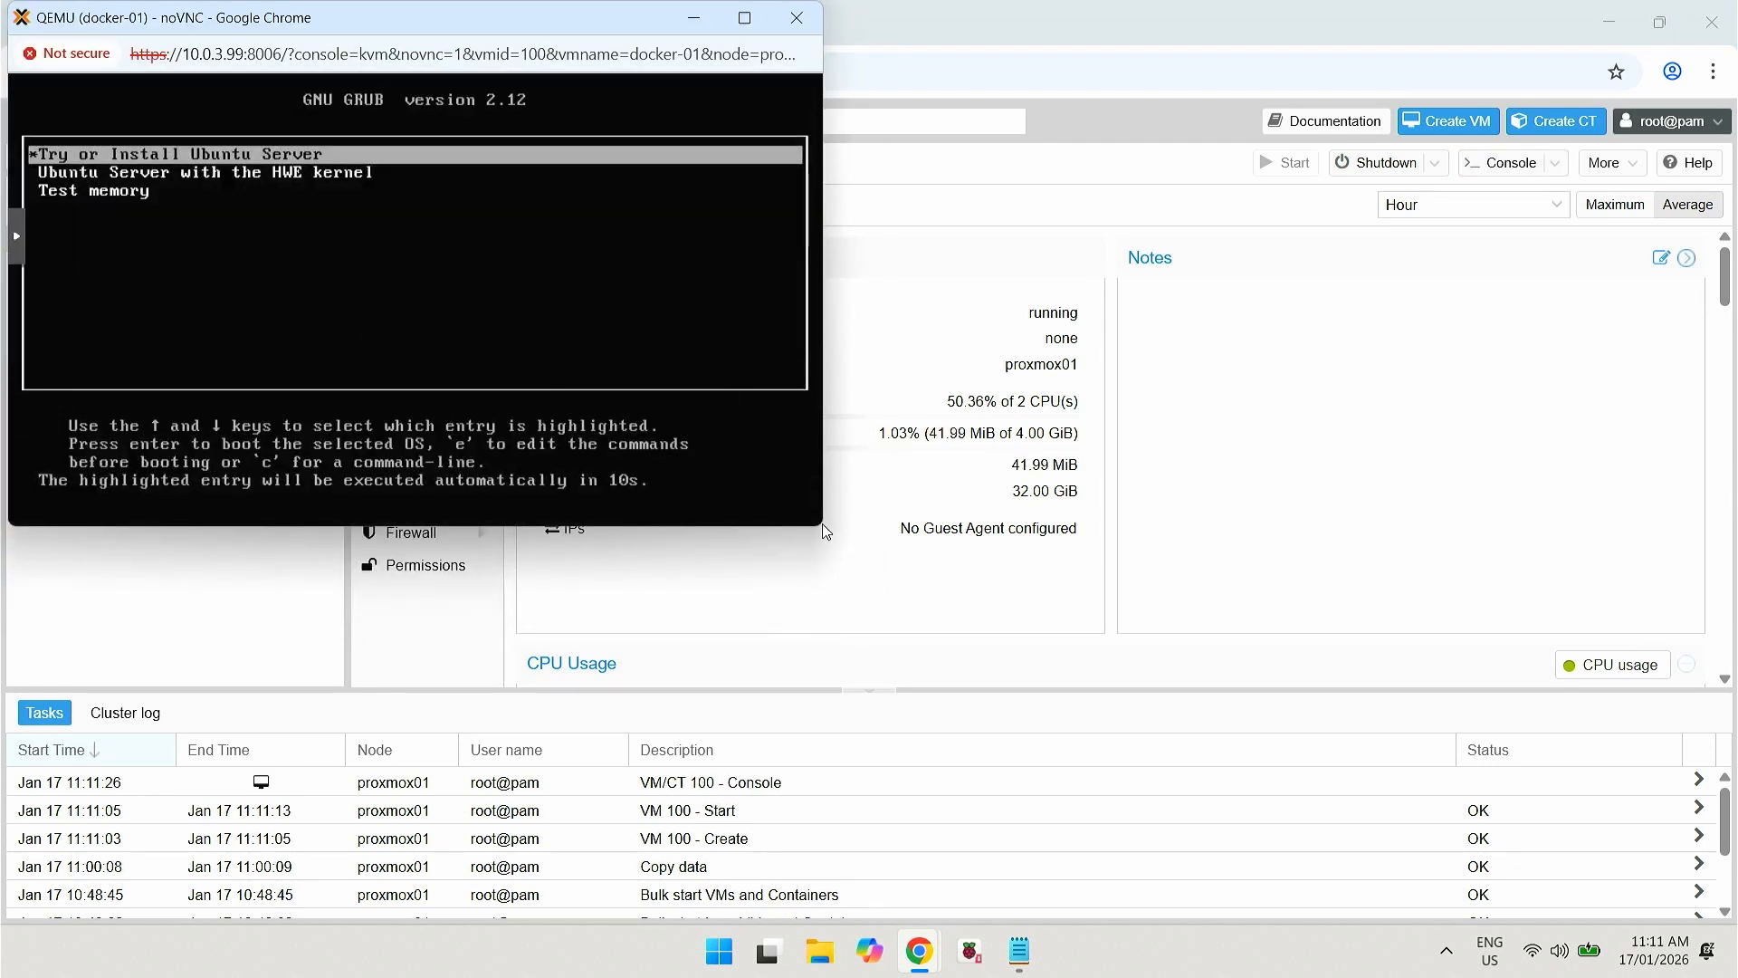
double_click(606, 31)
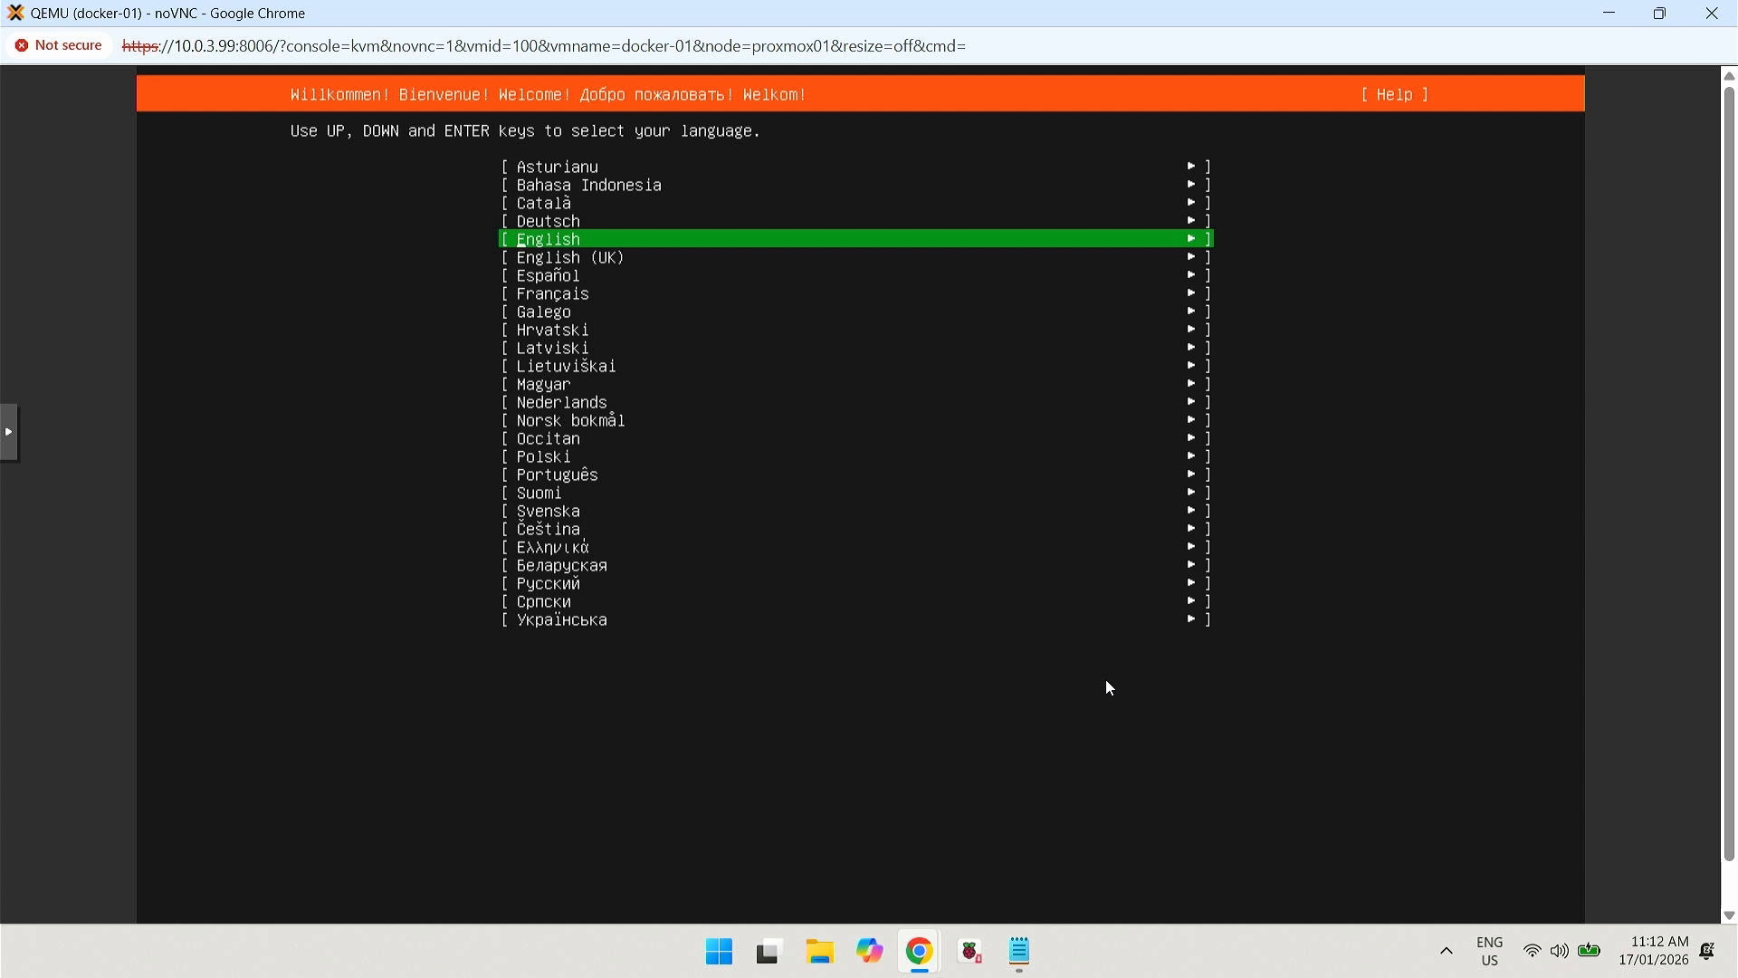
- Choose English as the installer language and accept the English (US) keyboard layout and variant
key(Return)
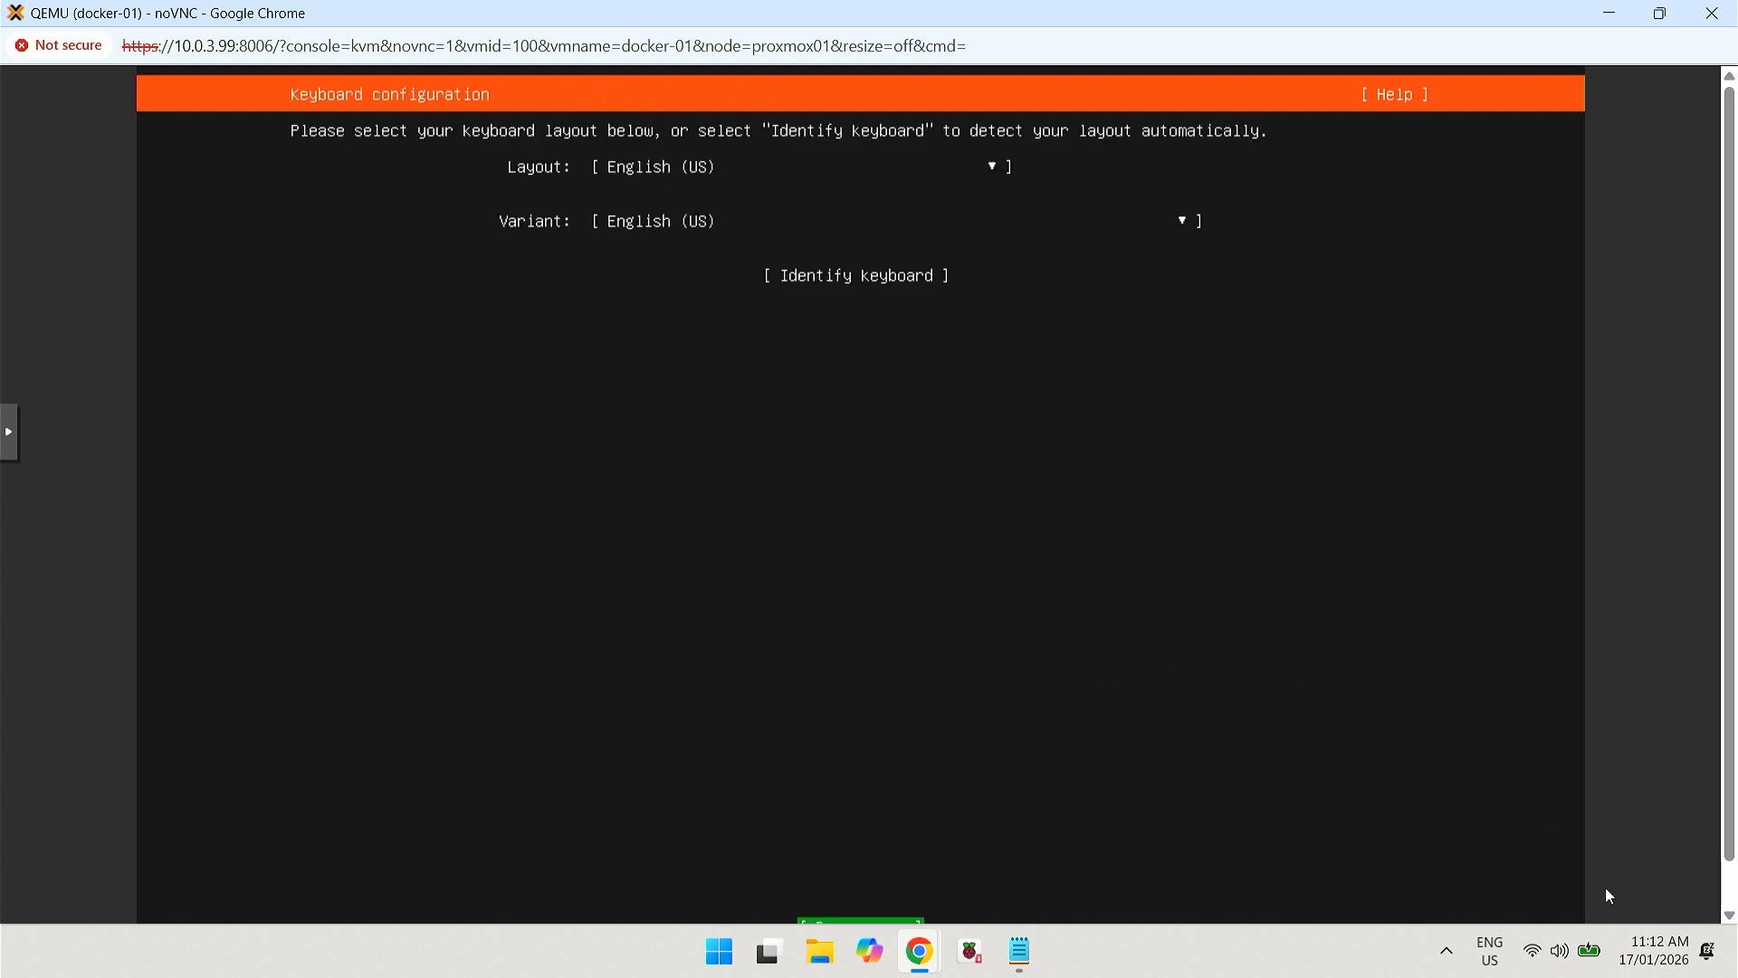
scroll(1734, 890, down, 1)
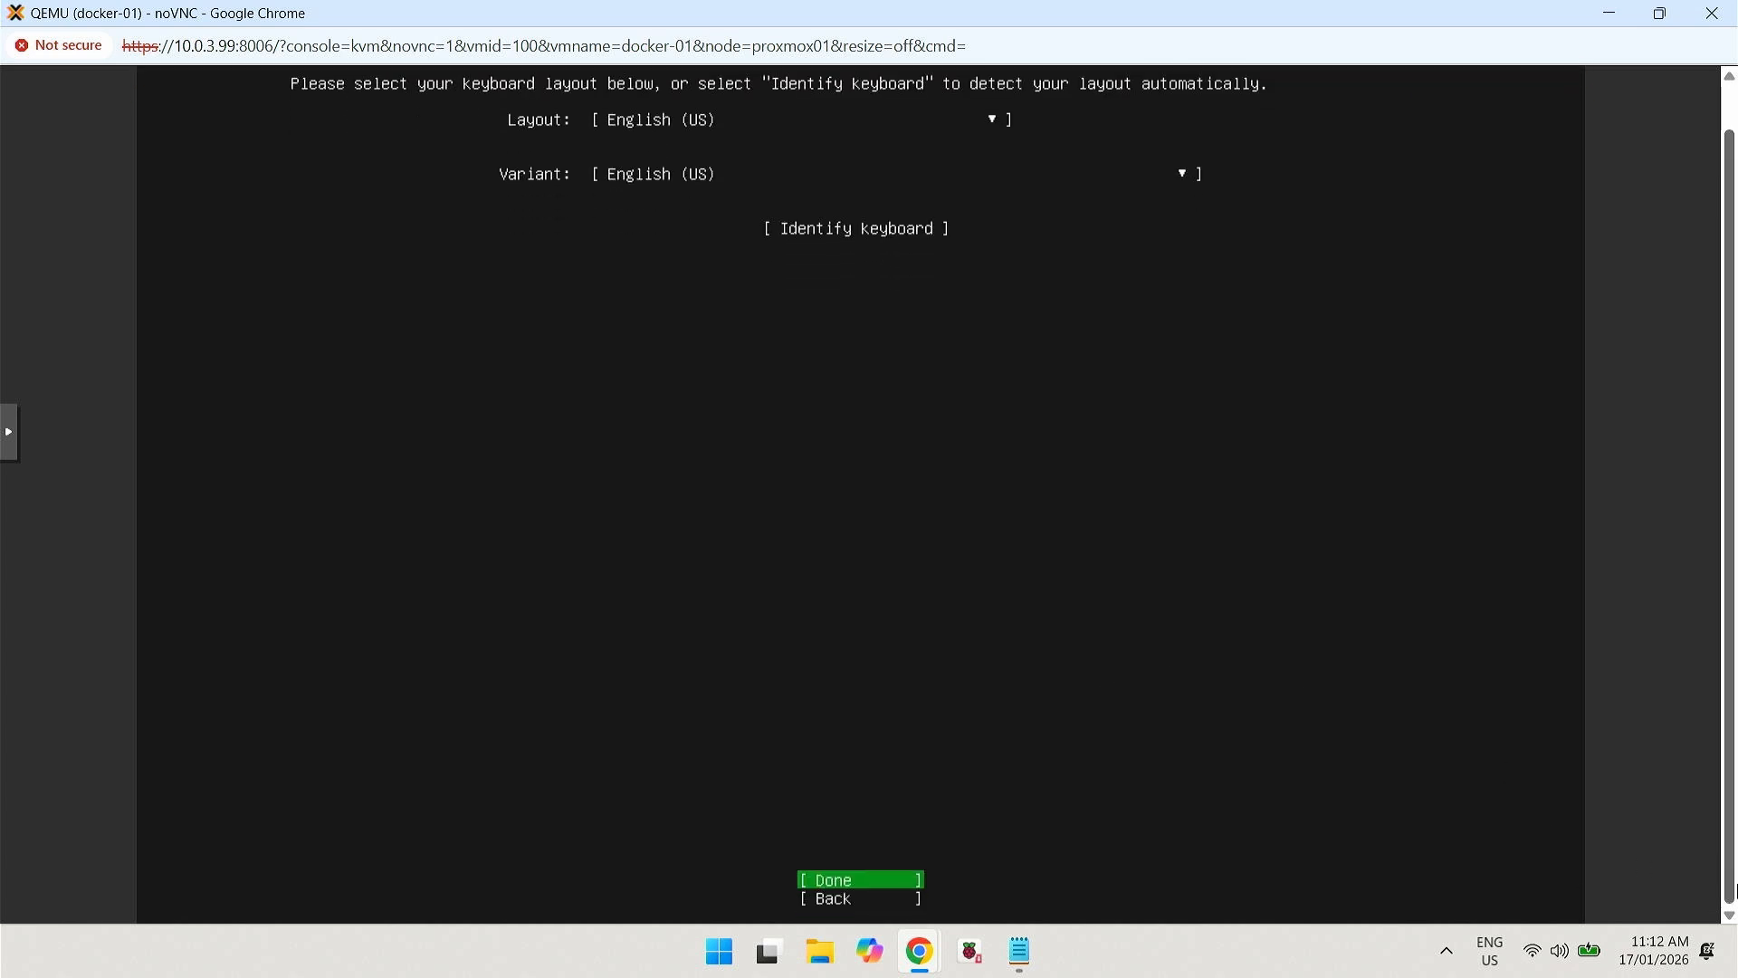
mouse_move(1734, 866)
mouse_down()
mouse_move(1719, 766)
mouse_move(1731, 906)
mouse_move(1735, 715)
mouse_move(1734, 871)
mouse_up()
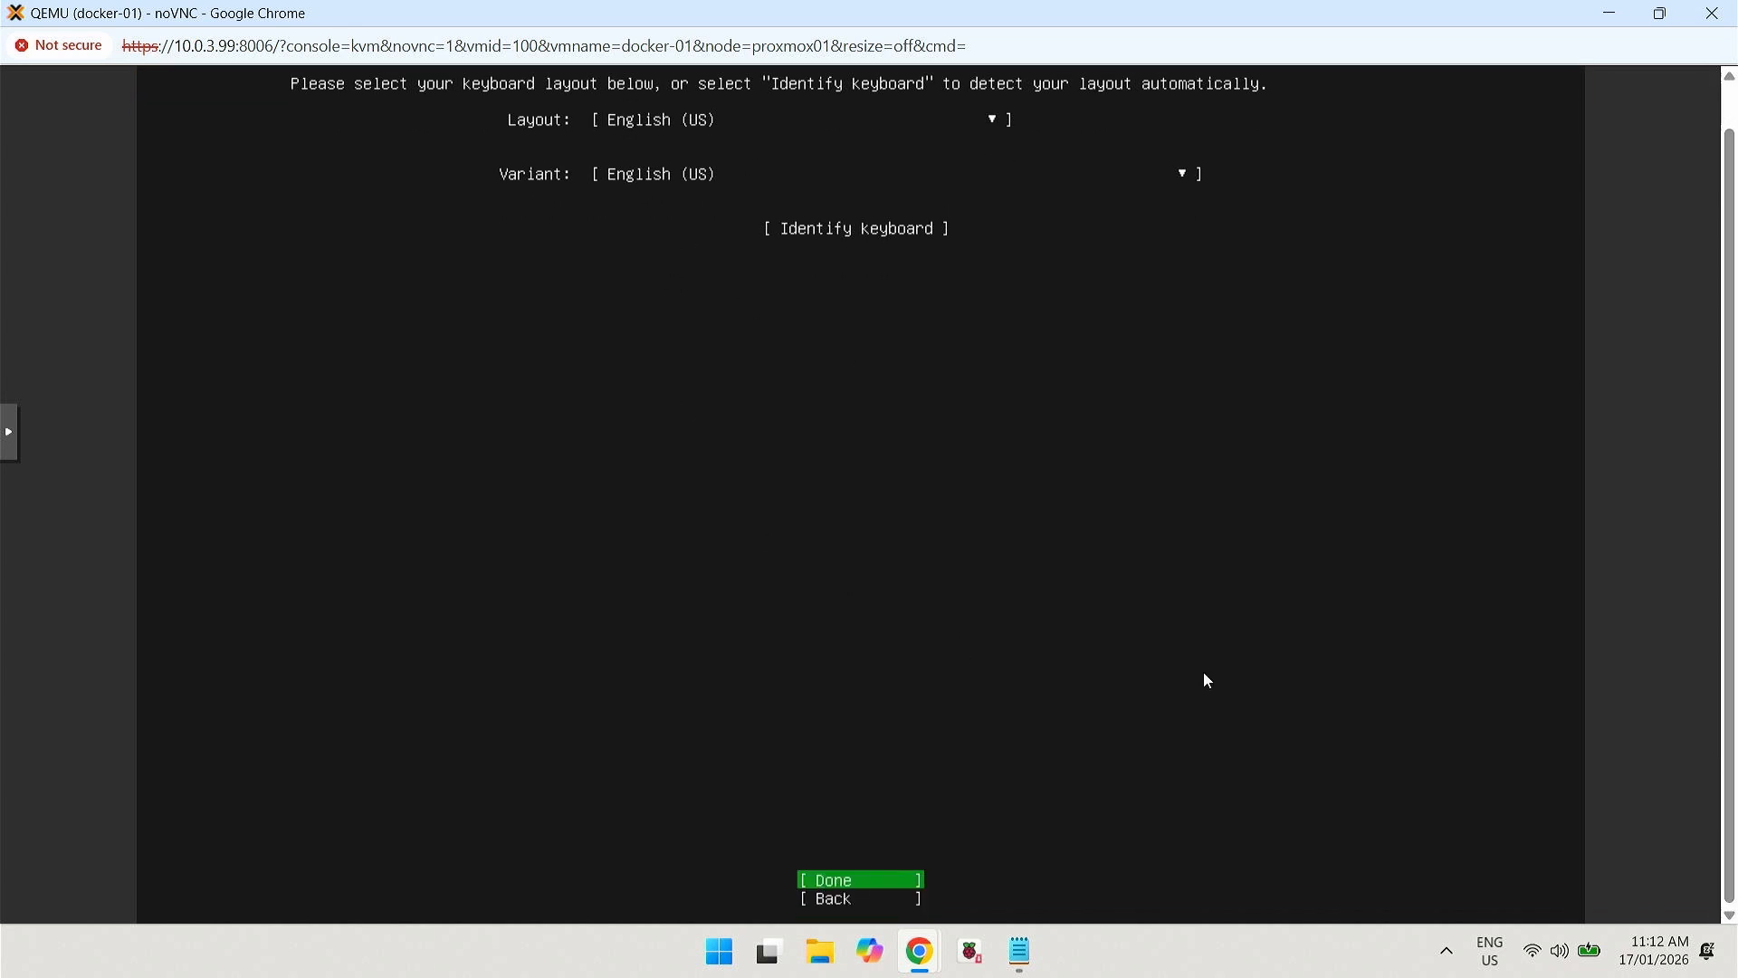
key(Return)
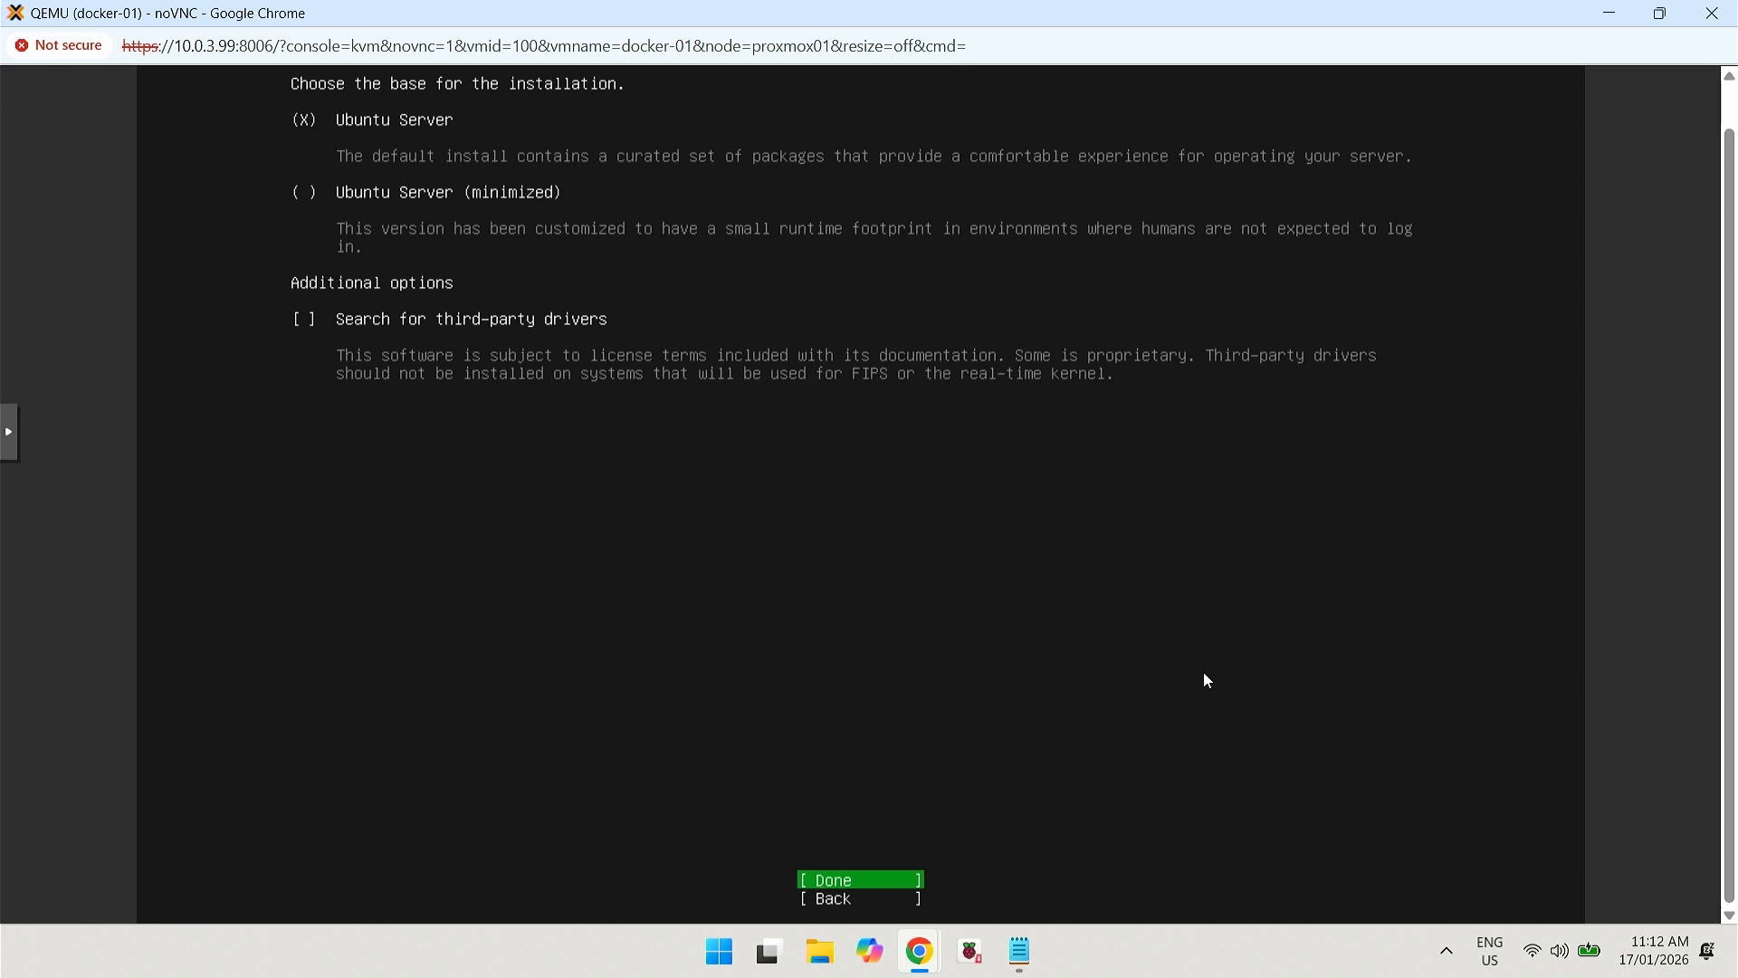
- Accept the standard Ubuntu Server base and the default network and mirror settings, leaving the proxy address blank
key(Return)
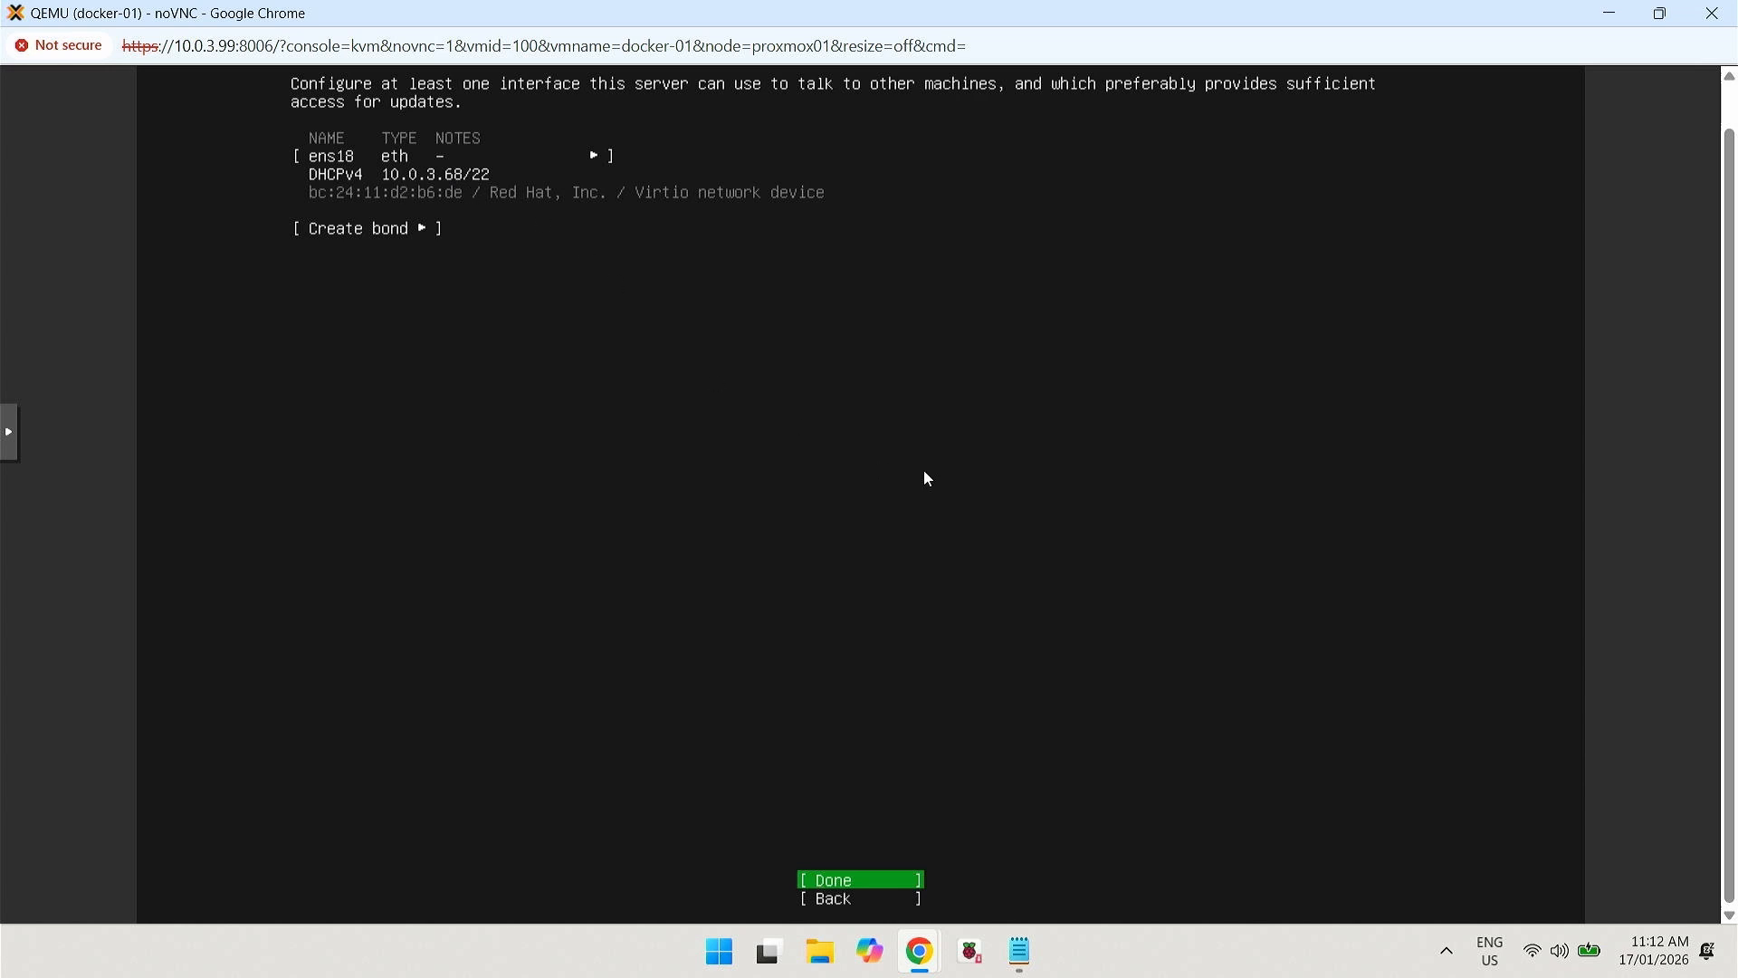
key(Return)
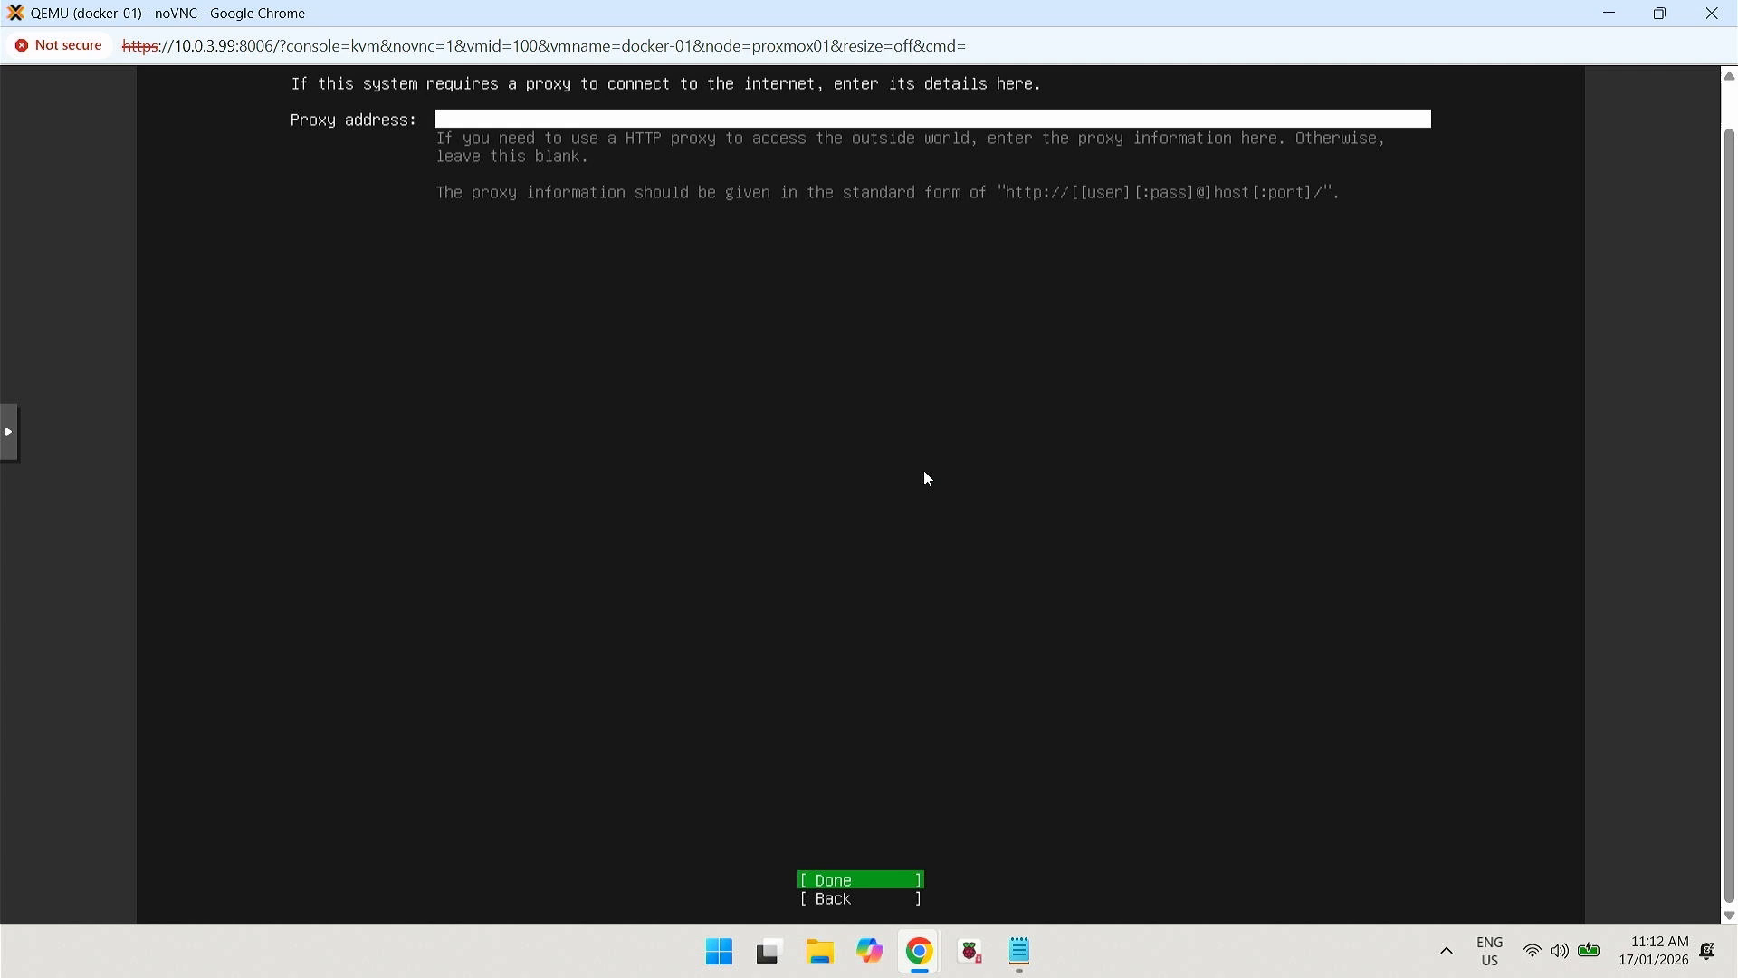
key(Return)
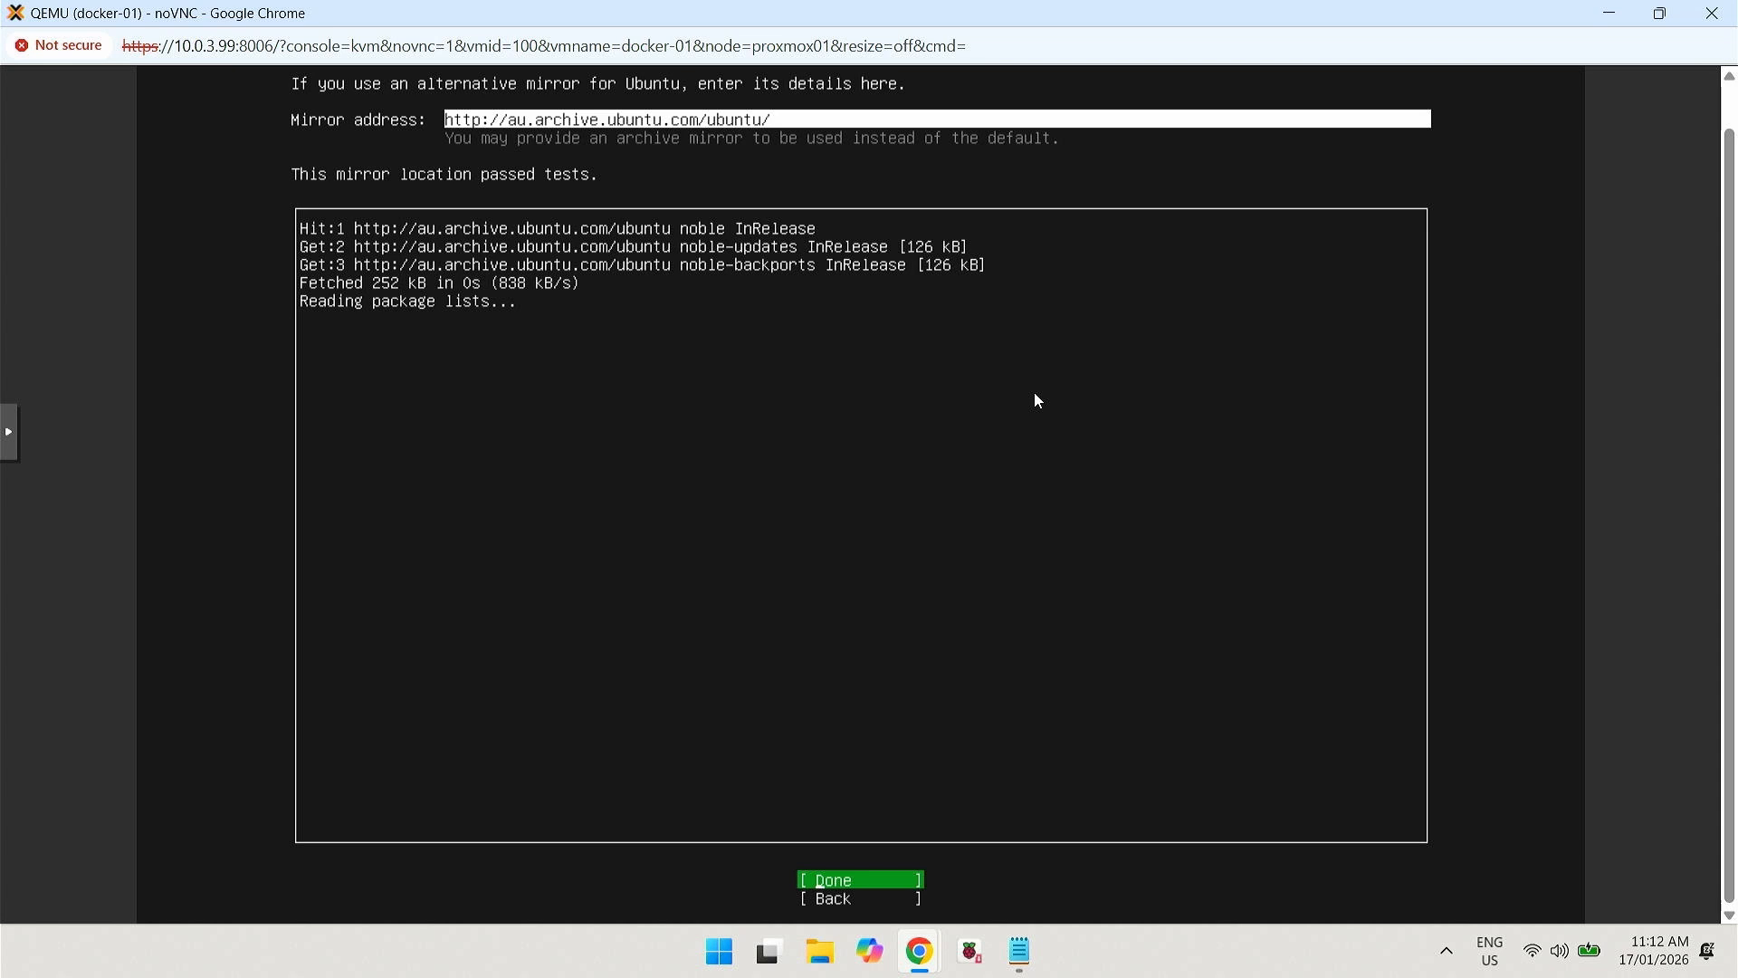
key(Return)
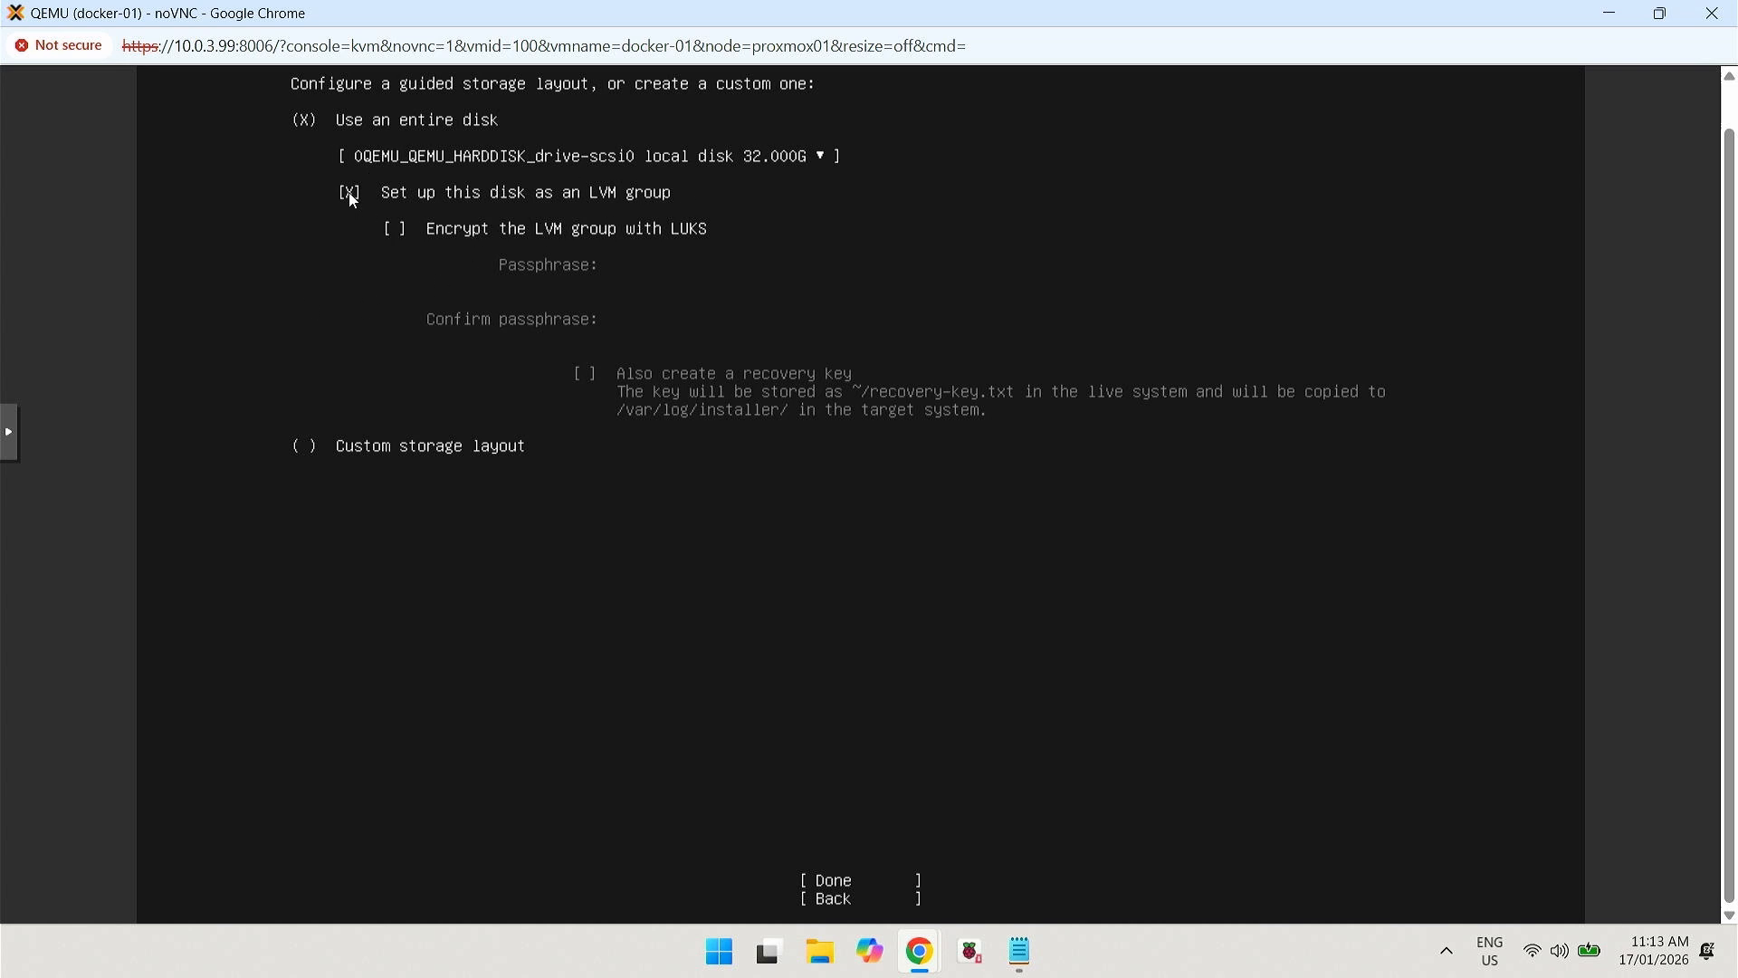
- Configure the guided storage layout to use the entire disk without setting it up as an LVM group
key(Down)
key(Down)
key(space)
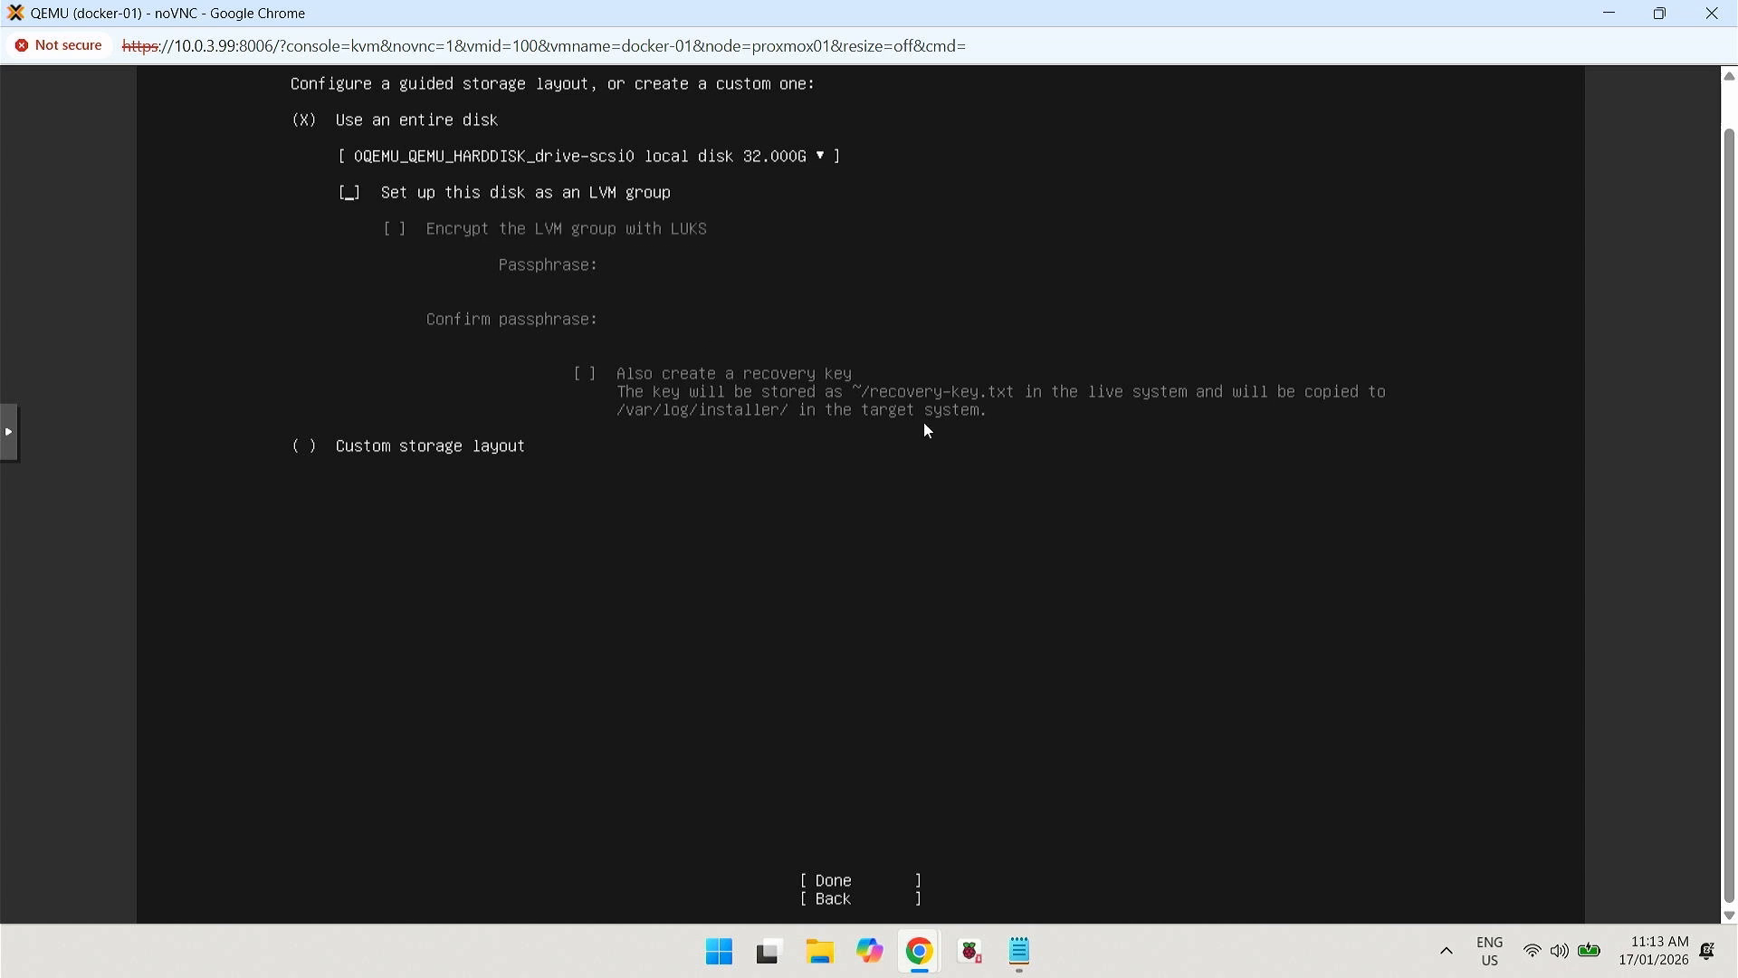
key(Down)
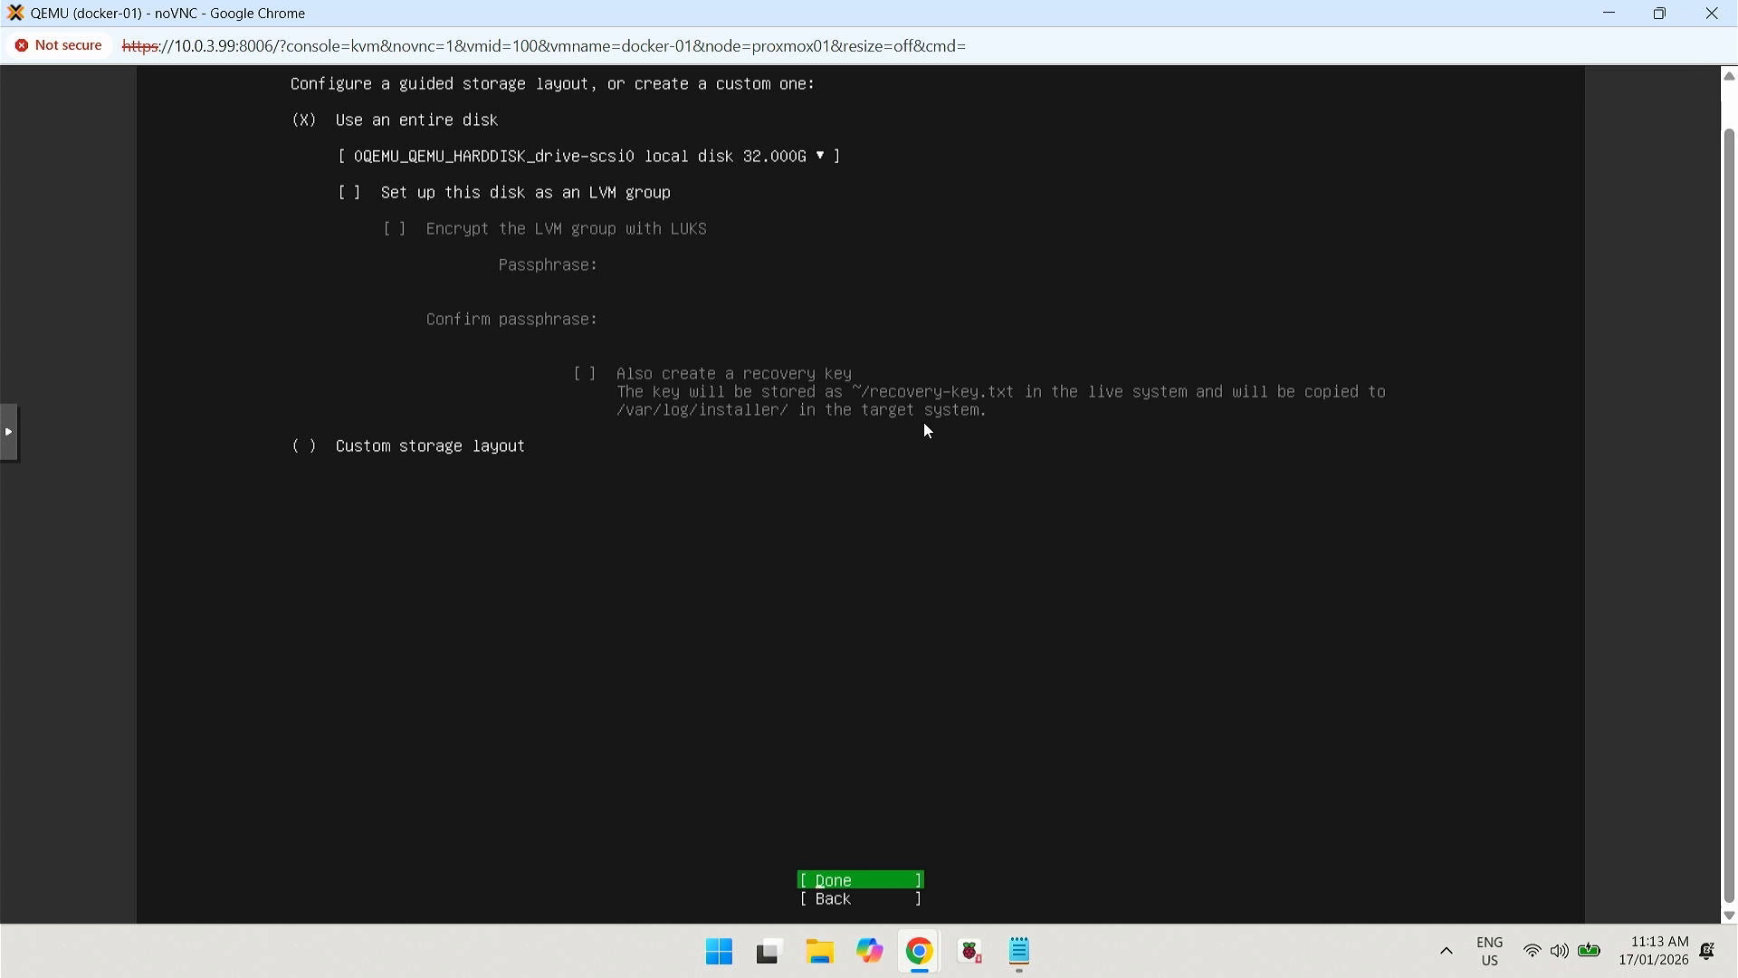
key(Return)
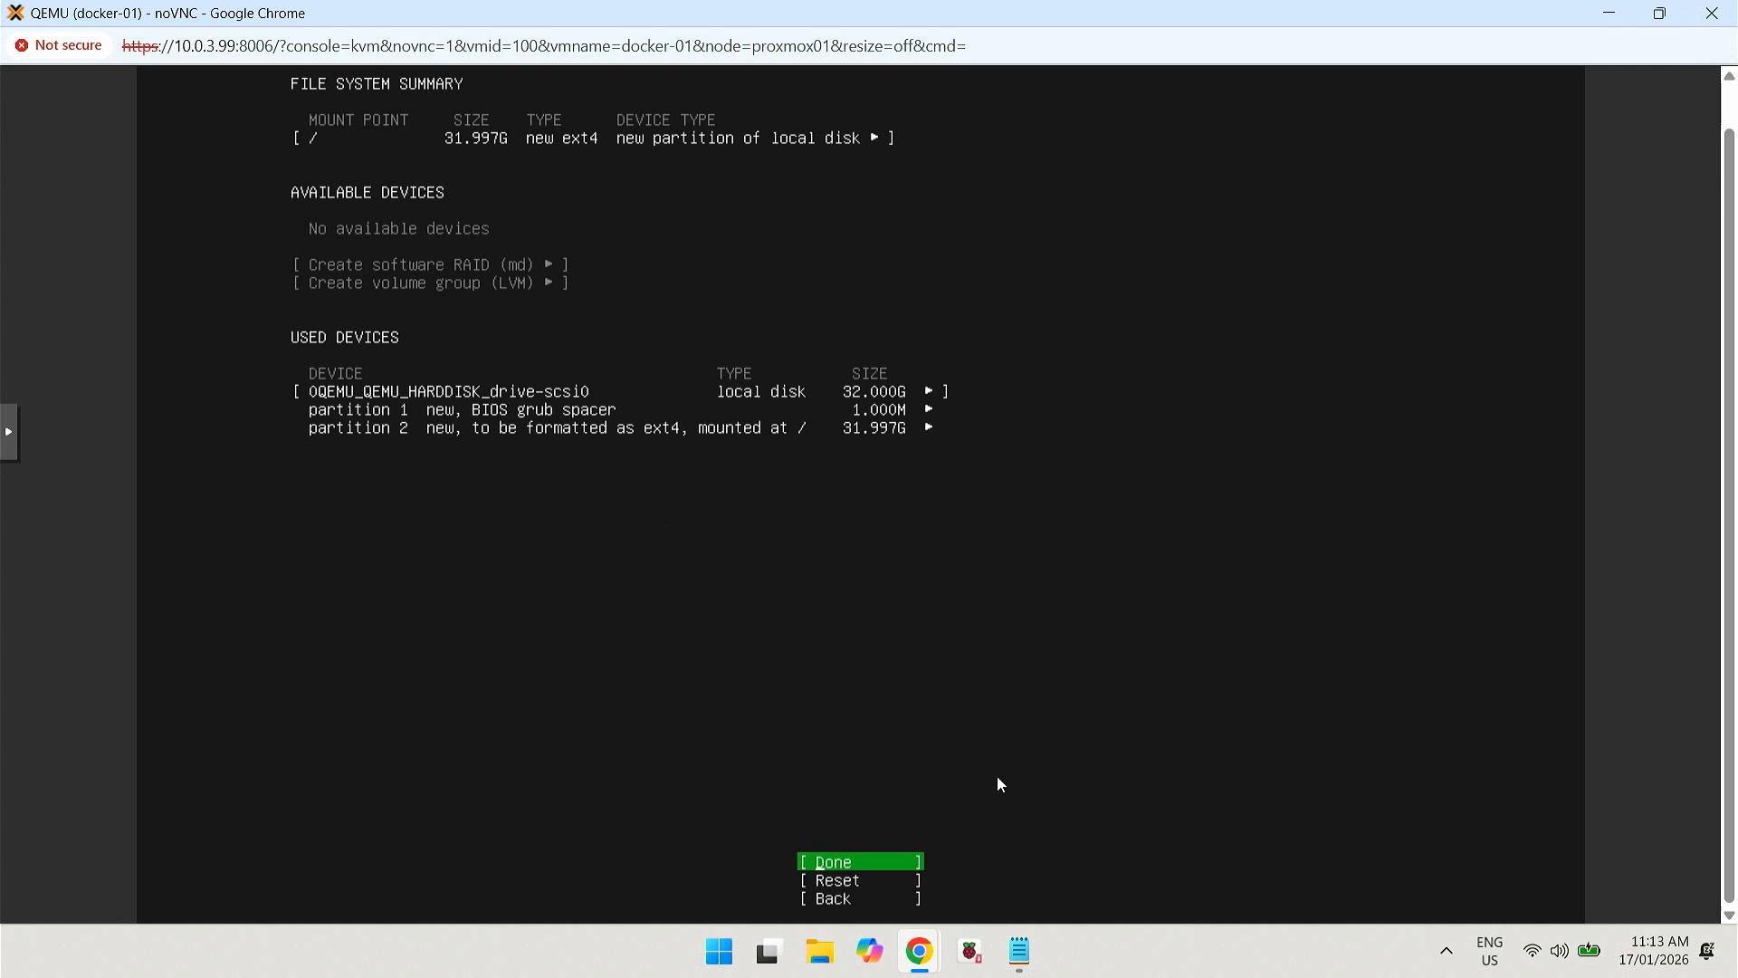
- Accept the file system summary and confirm the destructive disk formatting to begin the installation
key(Return)
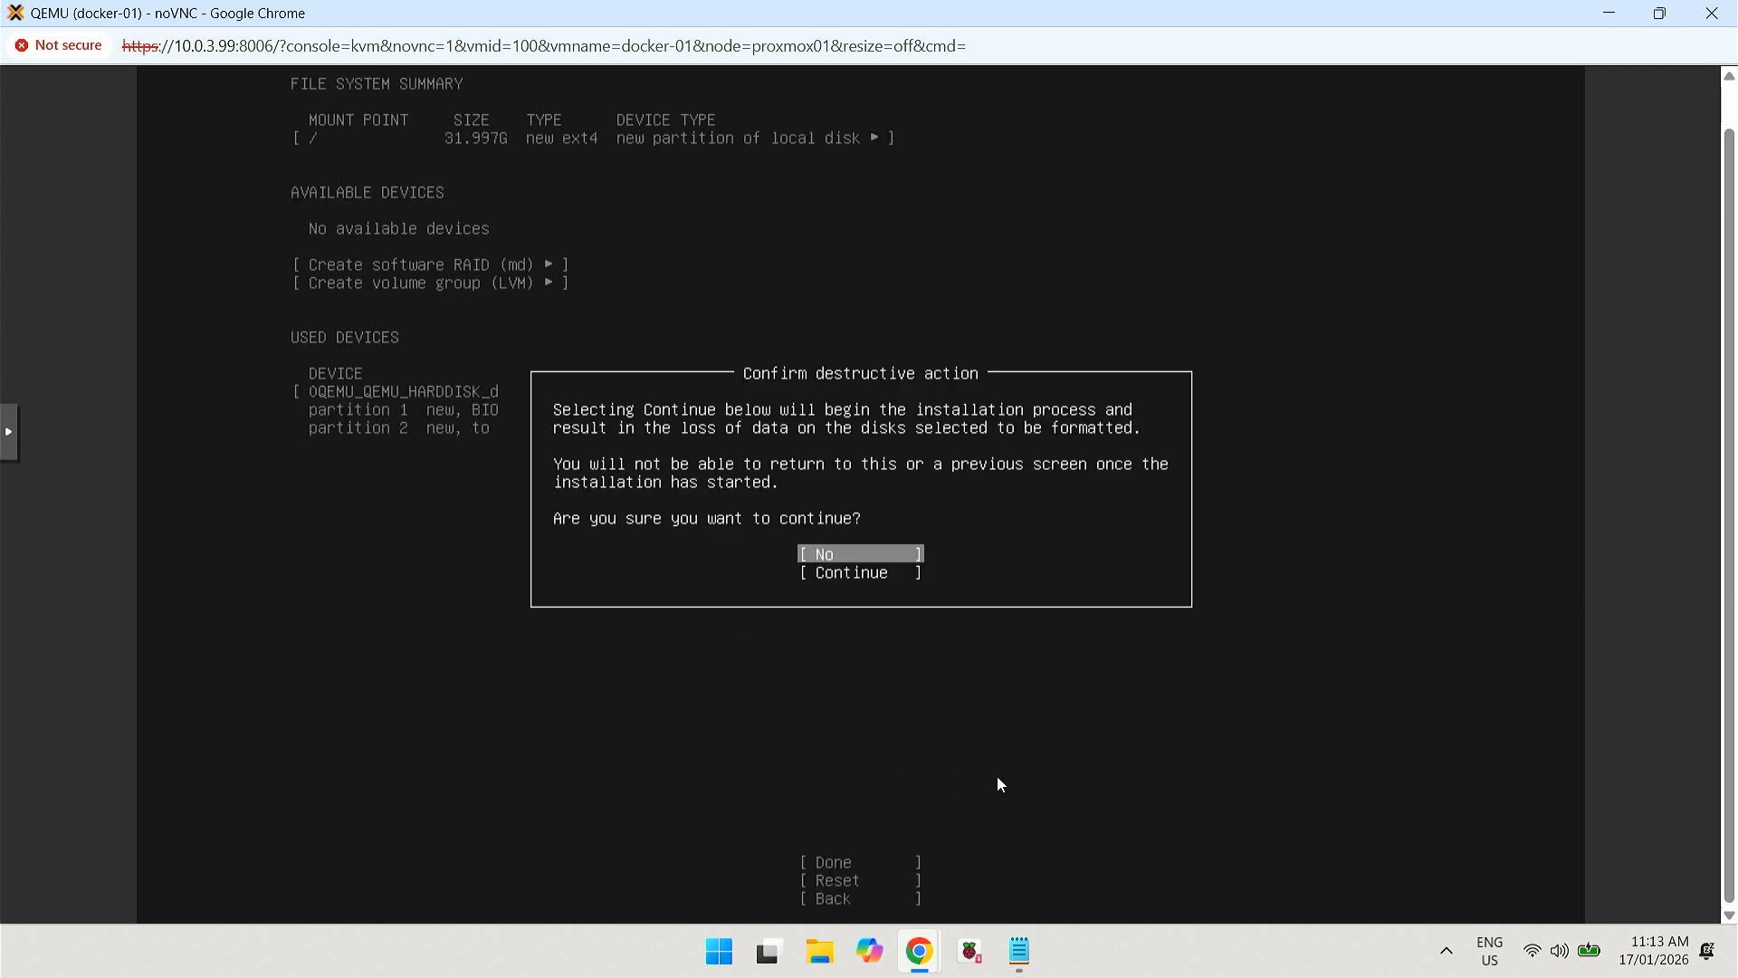
key(Down)
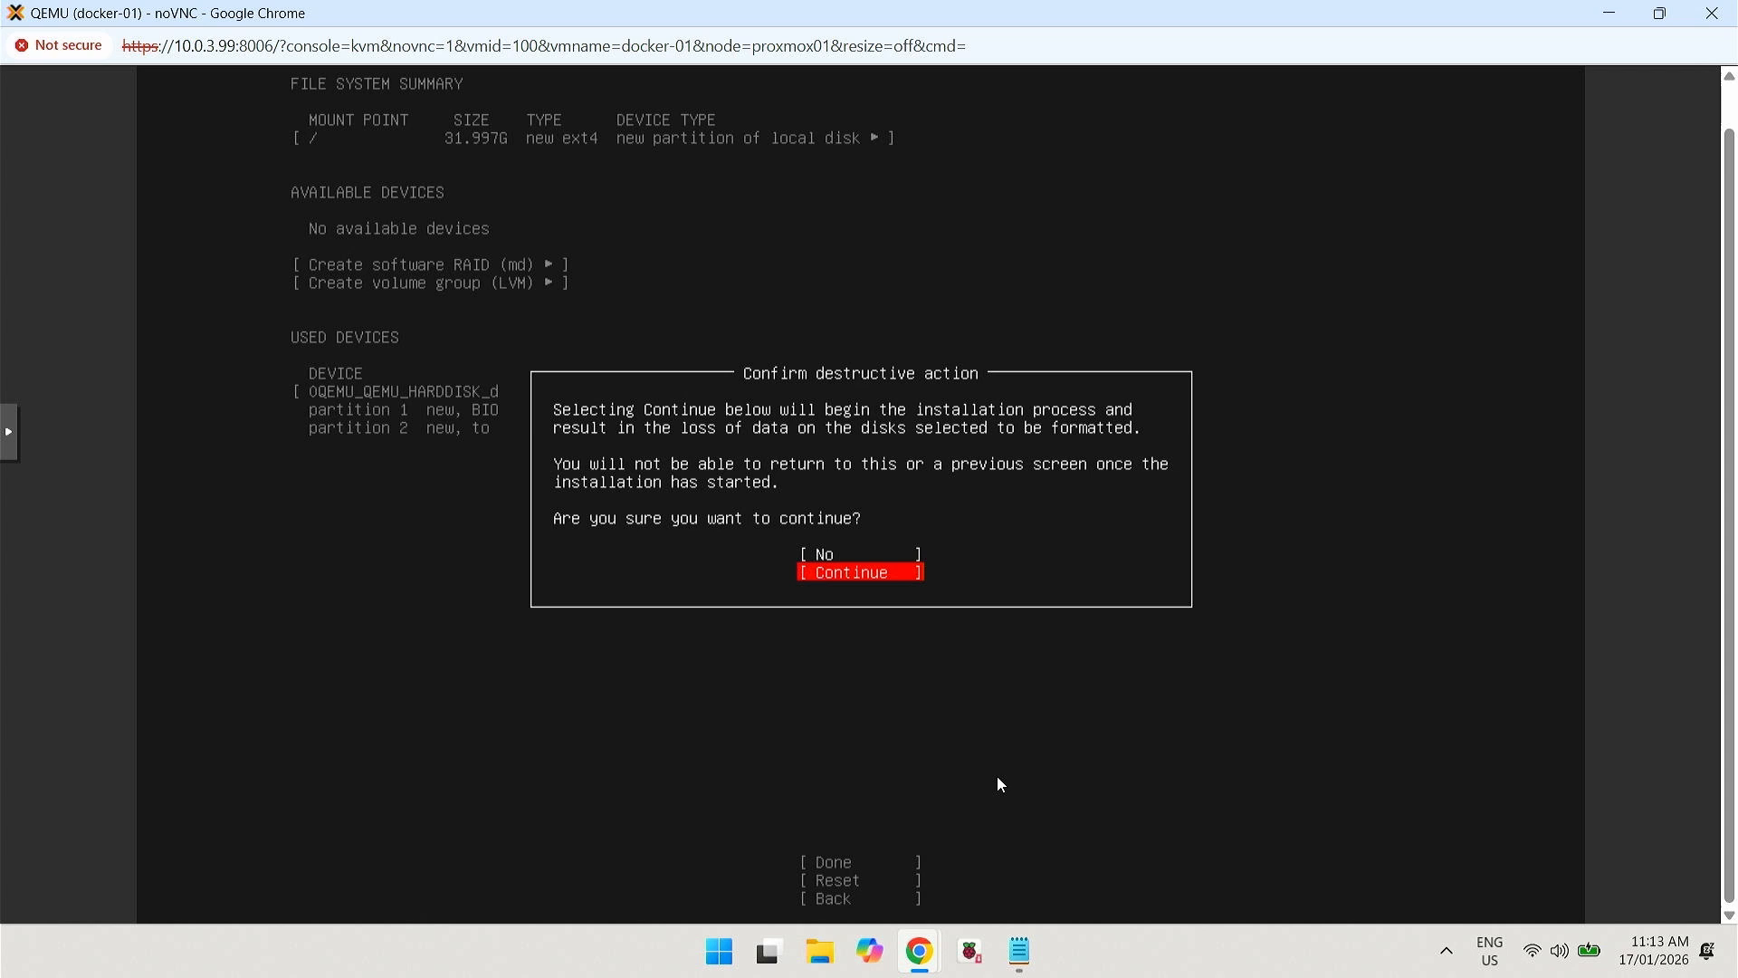
key(Return)
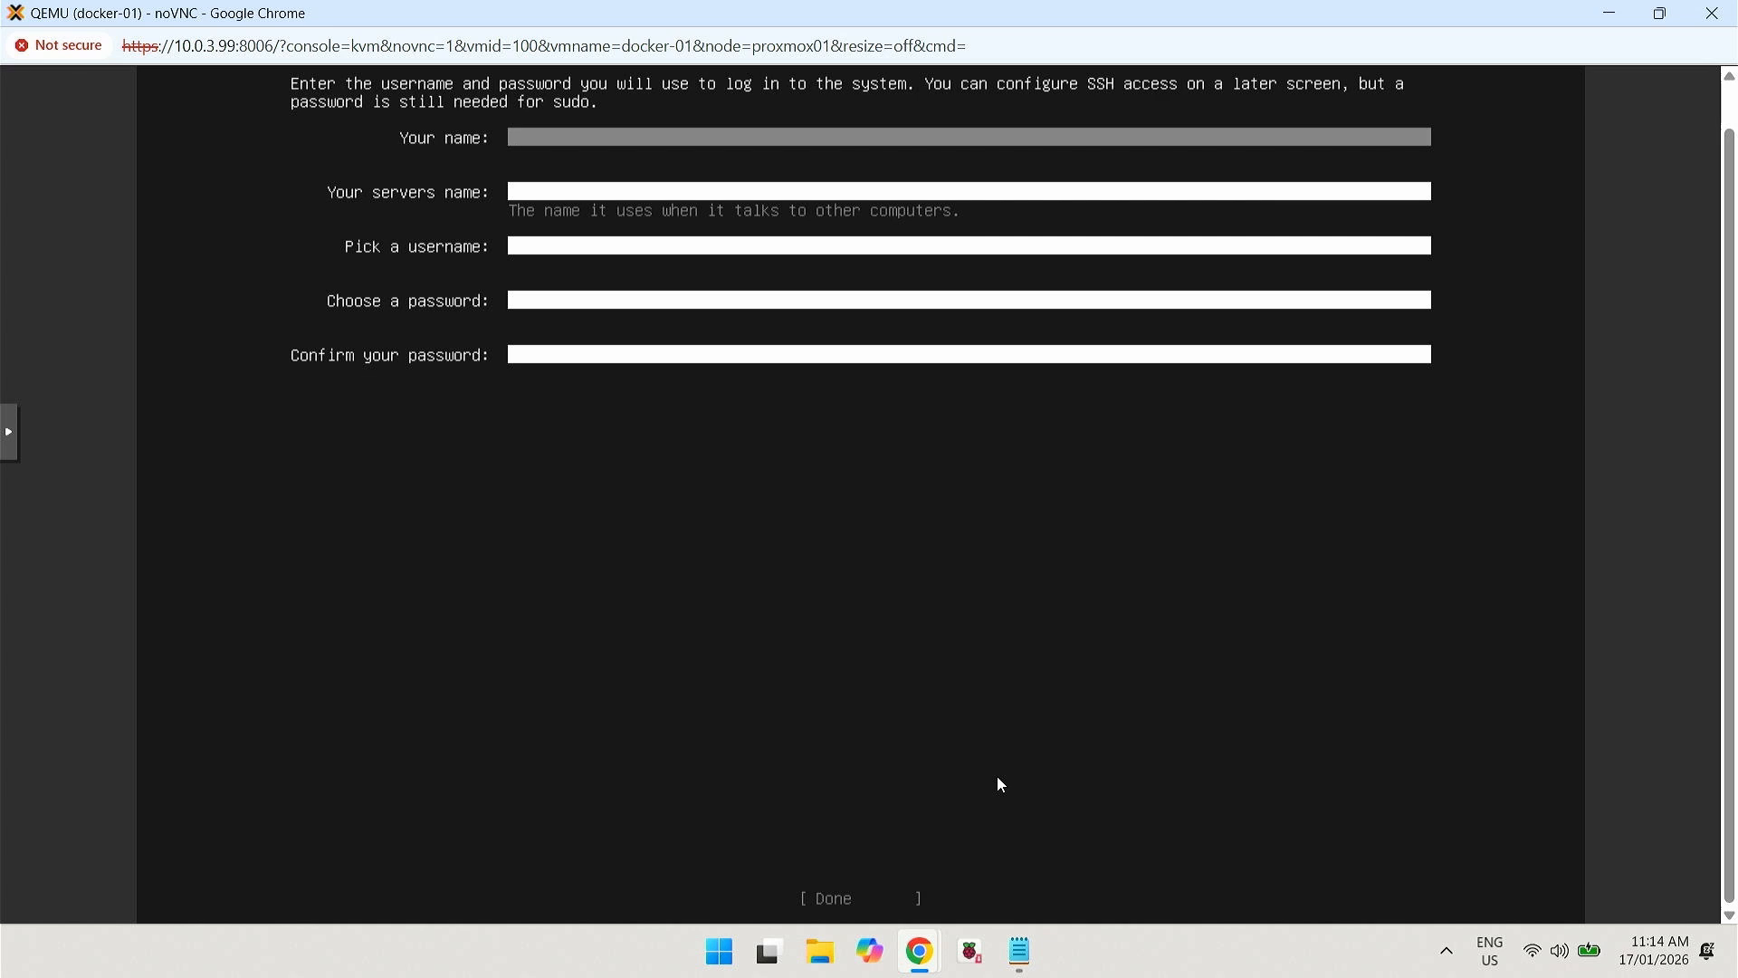
- Set the profile's name and username to ubuntu and the server's name to docker-01
text(ubuntu)
key(Tab)
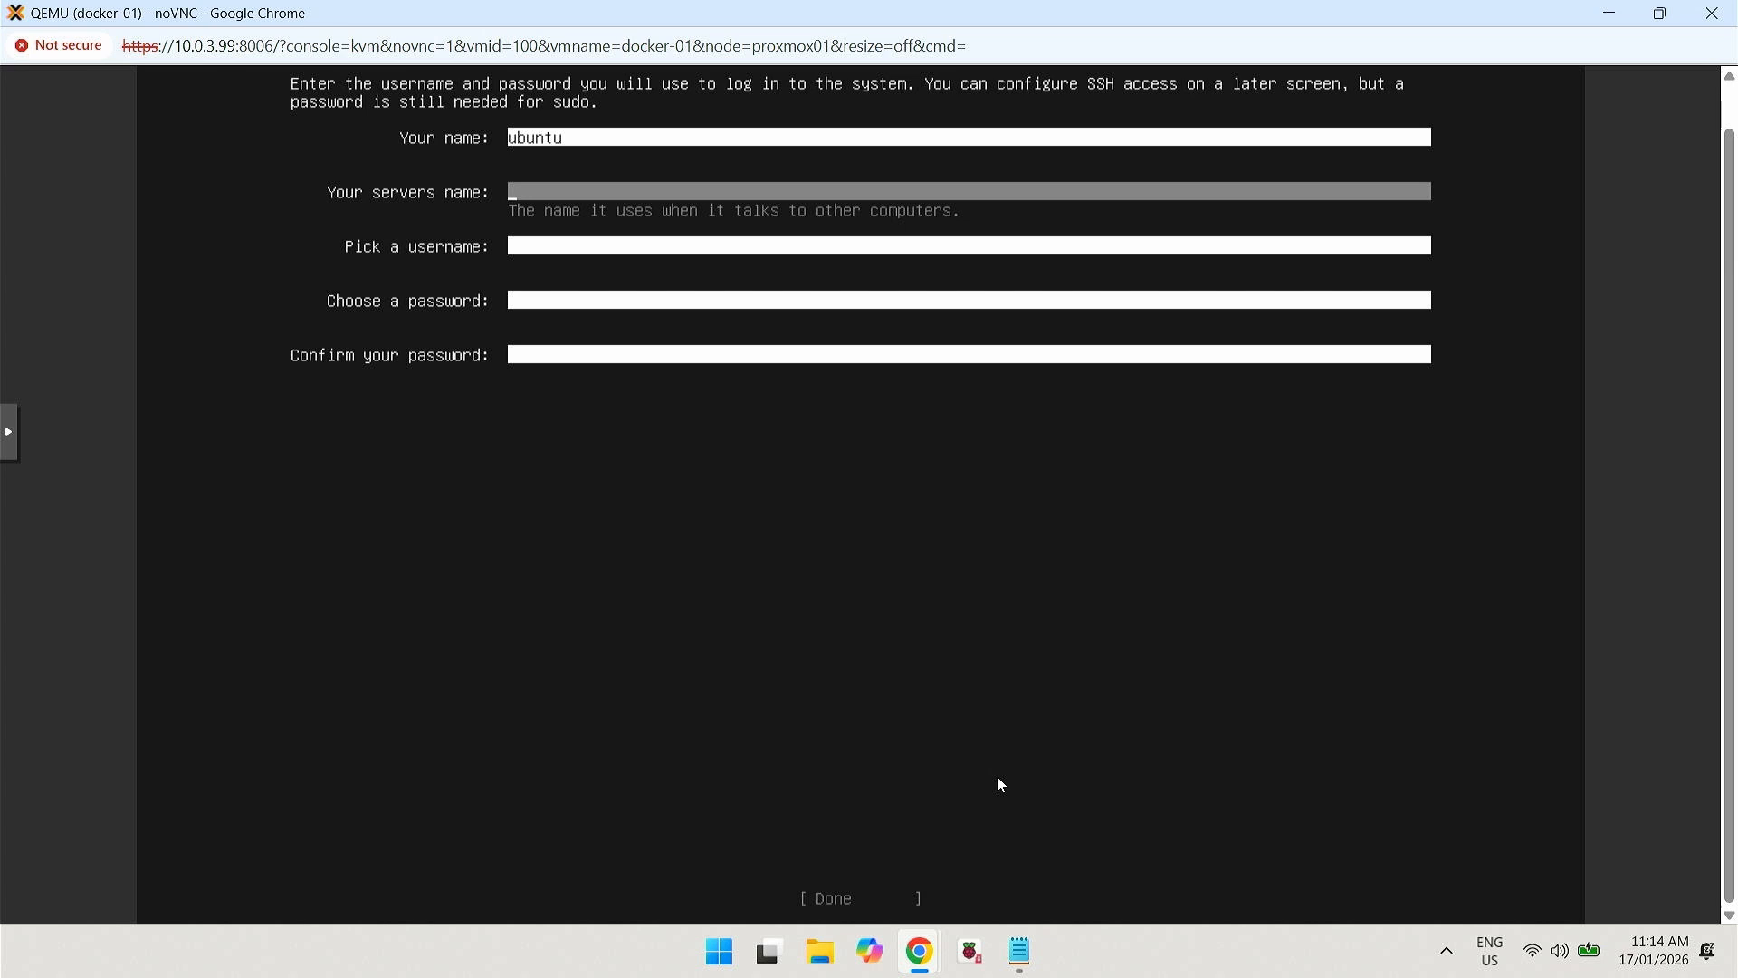
text(docker-01)
key(Tab)
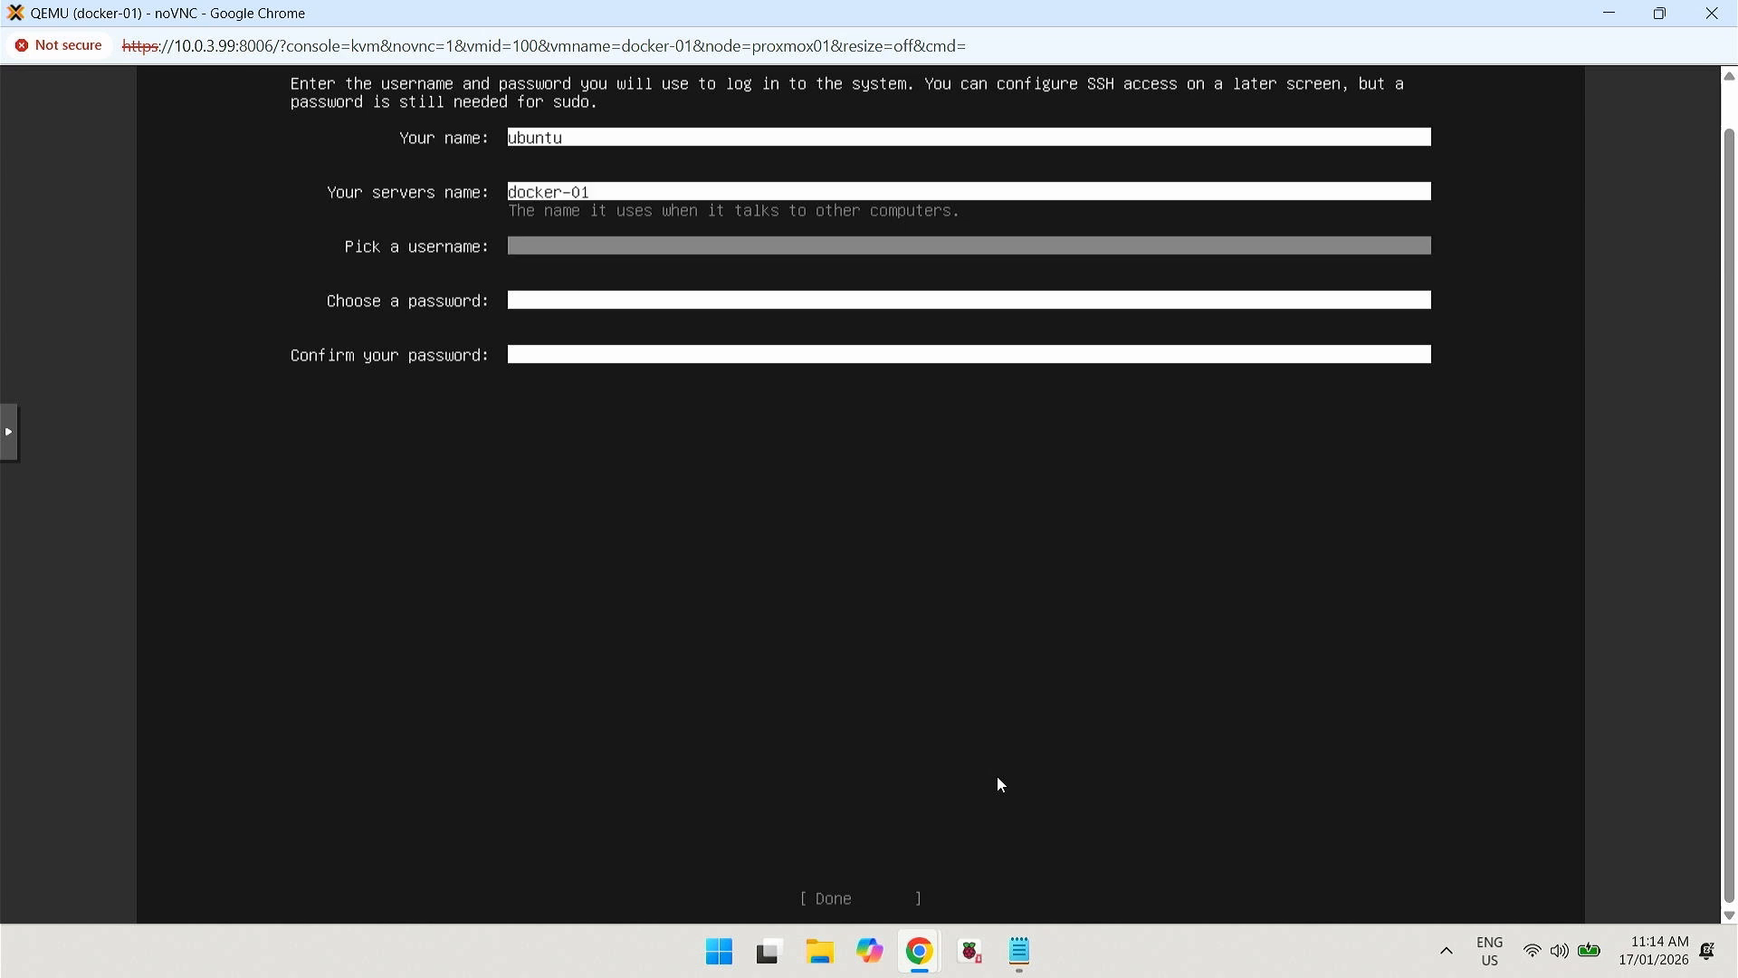
text(ubuntu)
key(Tab)
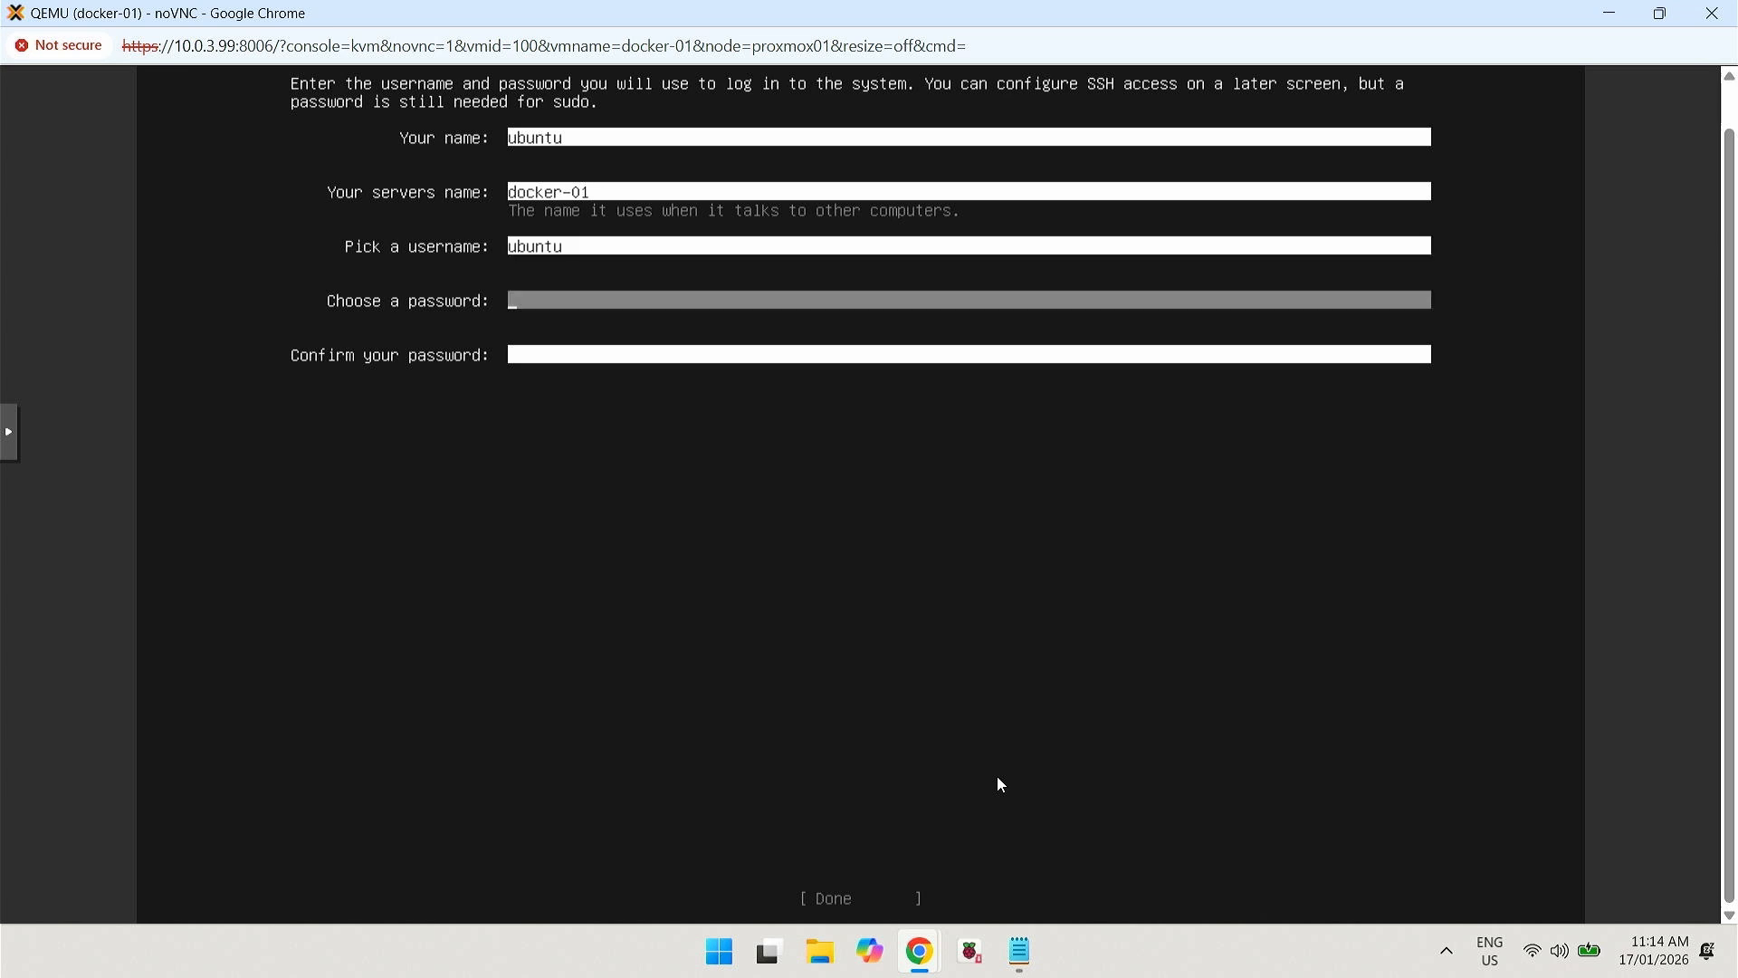
- Enter the account password, repeat it for confirmation, and submit the profile
text(**********)
key(Tab)
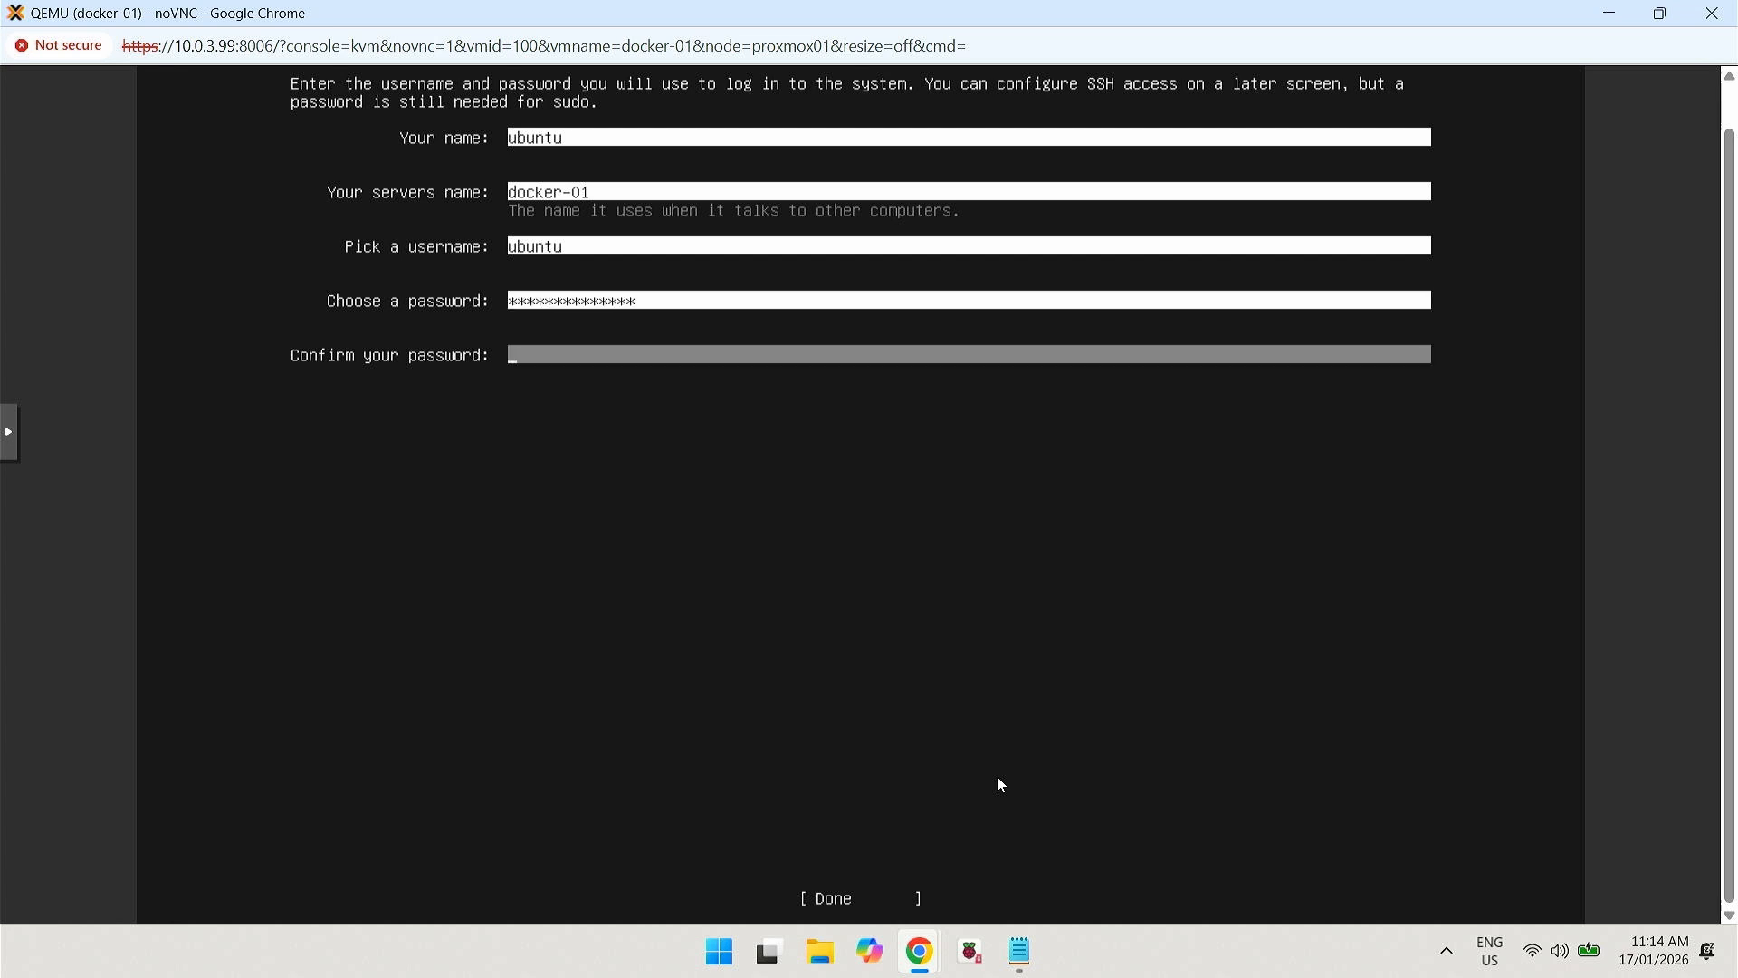
text(**************)
key(Tab)
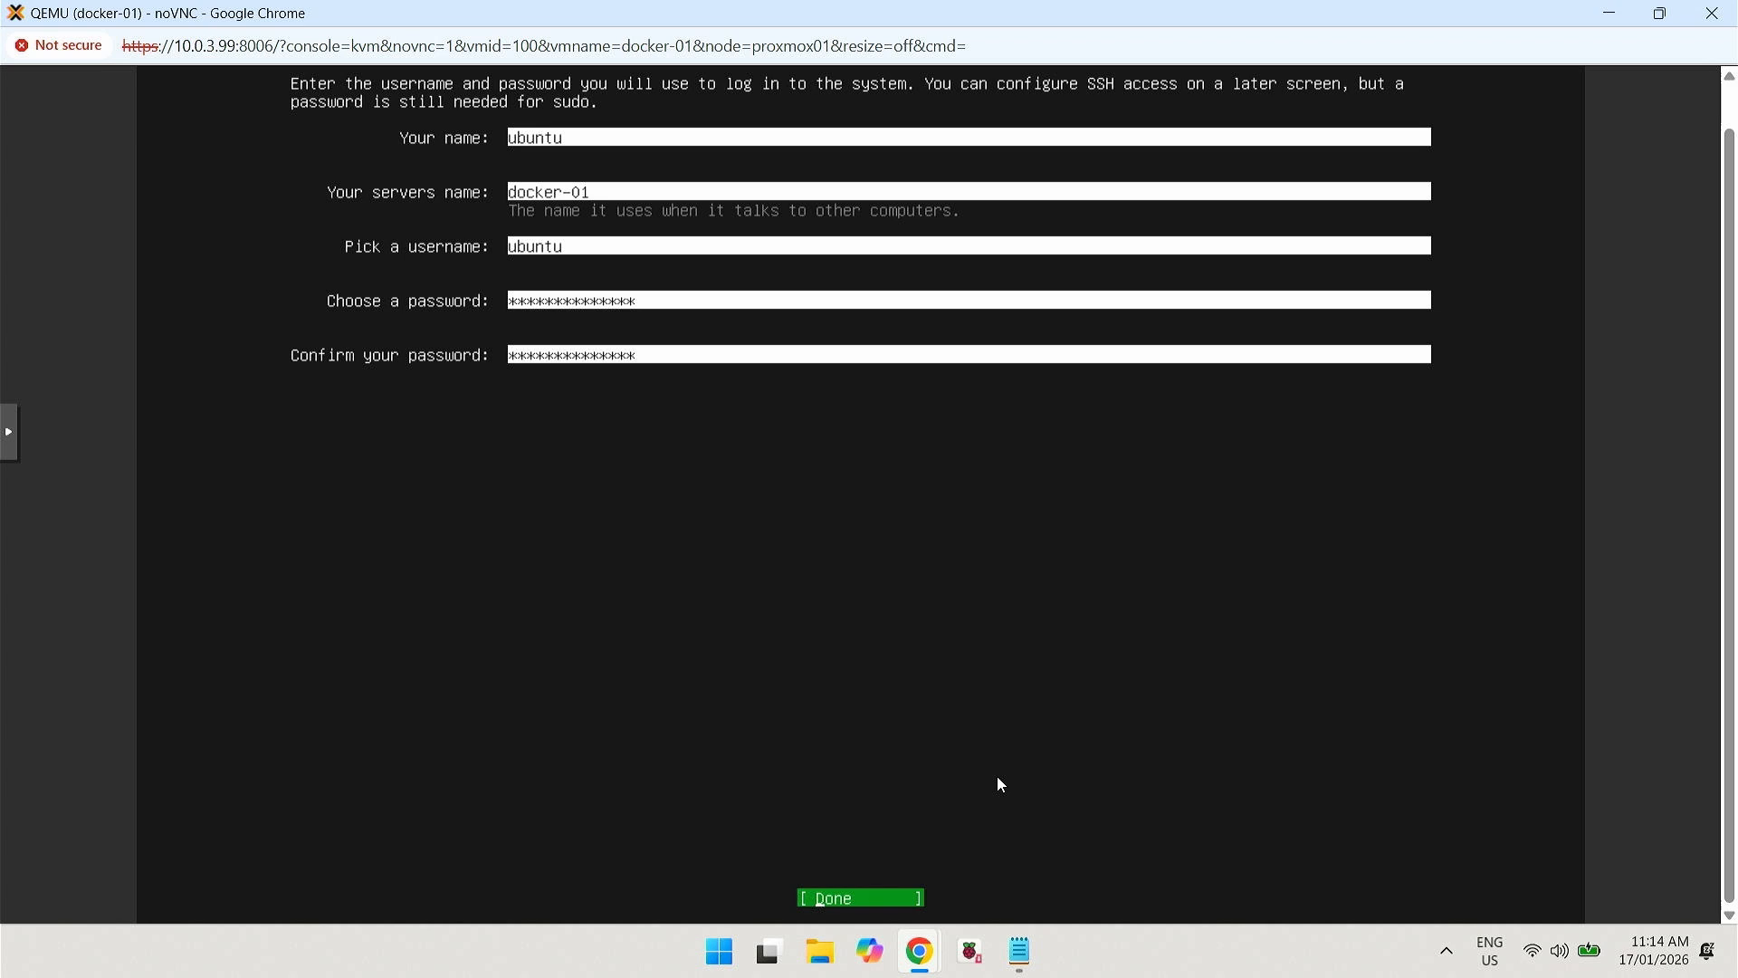
key(Return)
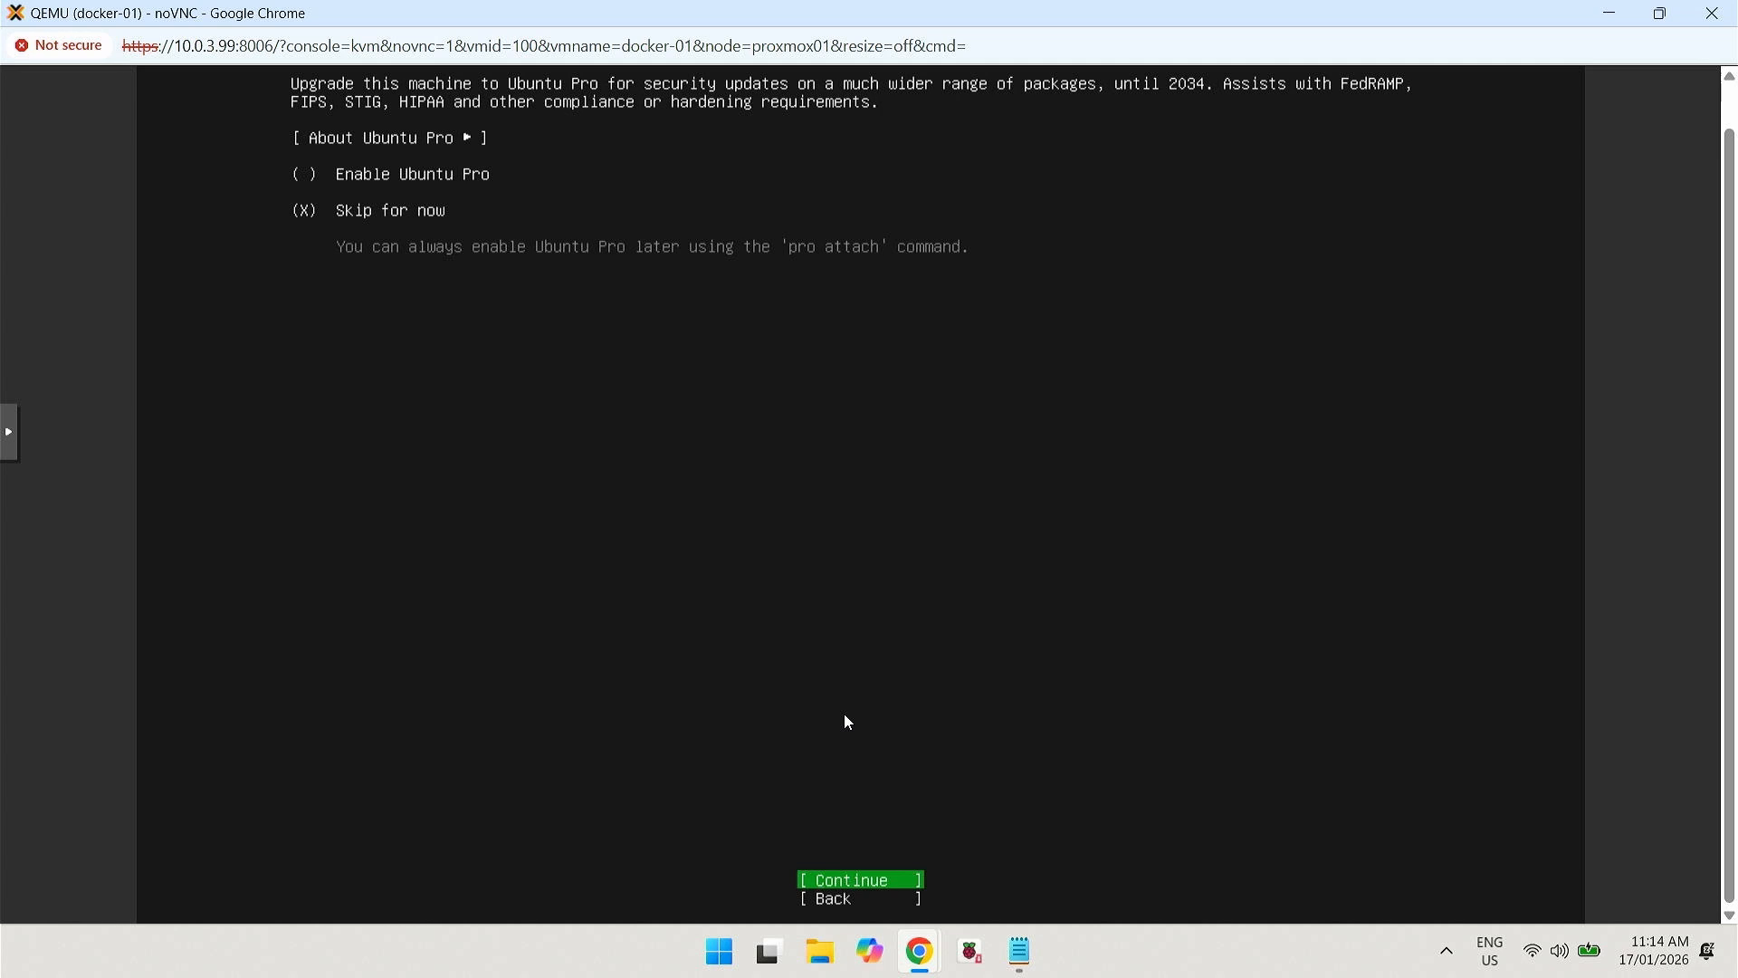
- Skip Ubuntu Pro and the featured server snaps, selecting only the OpenSSH server for installation
key(Return)
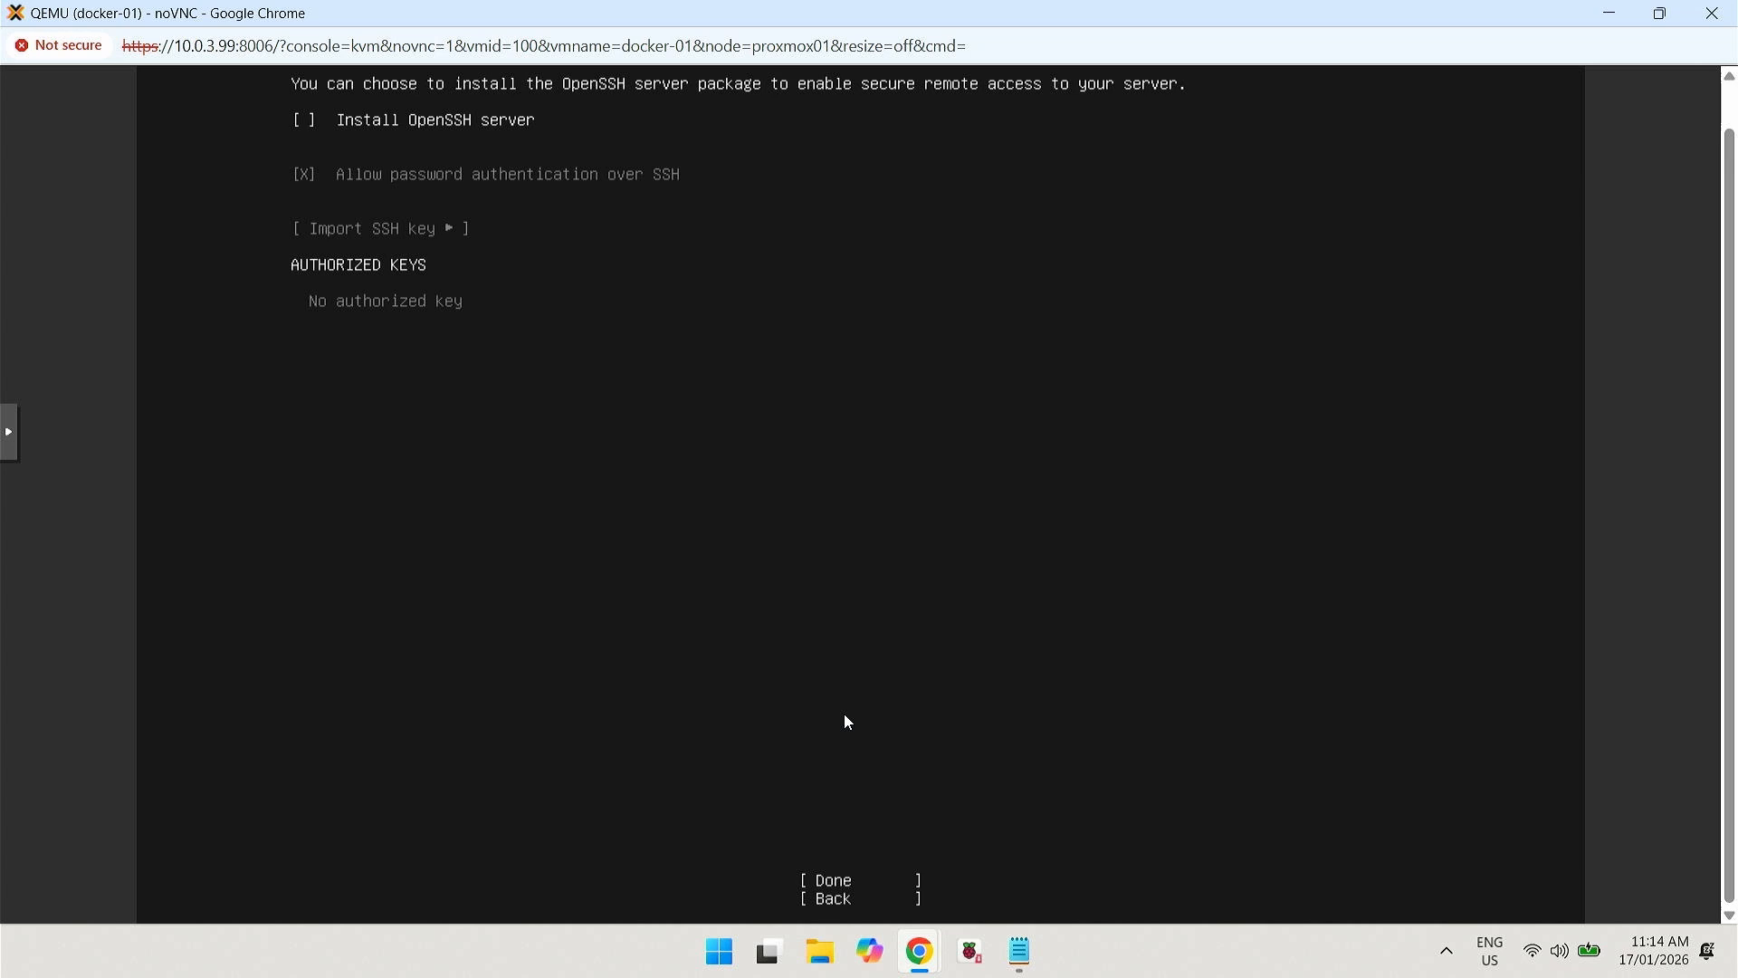
key(space)
key(Down)
key(Down)
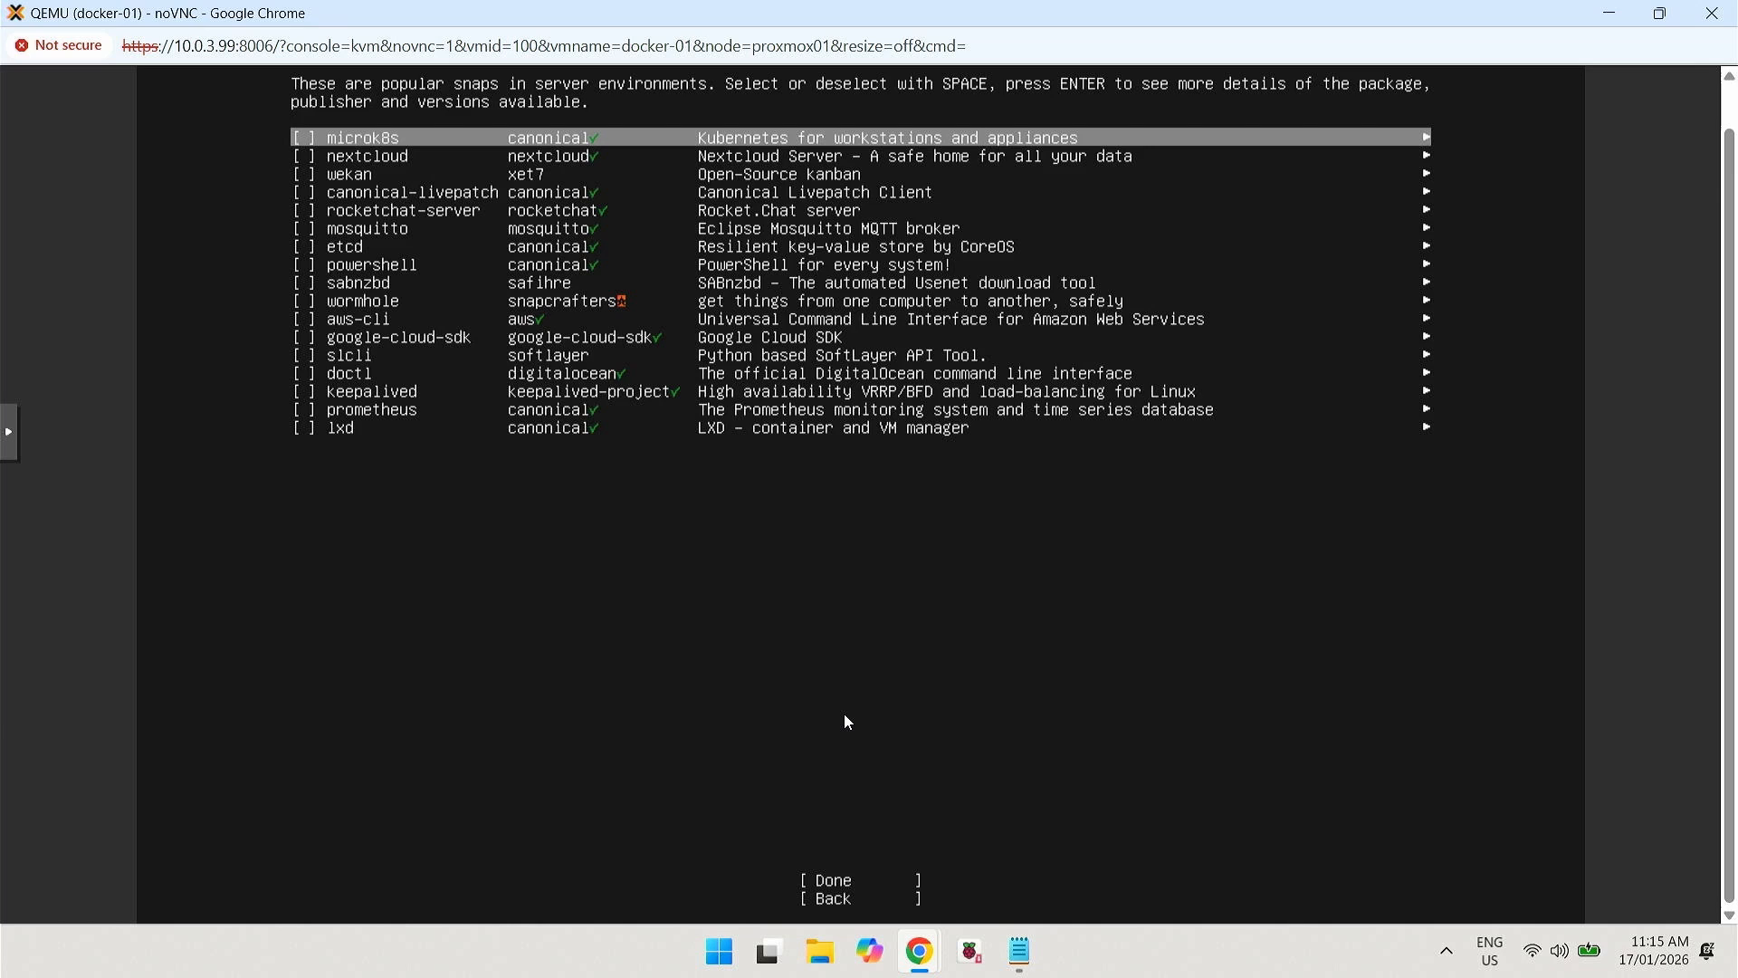
key(Tab)
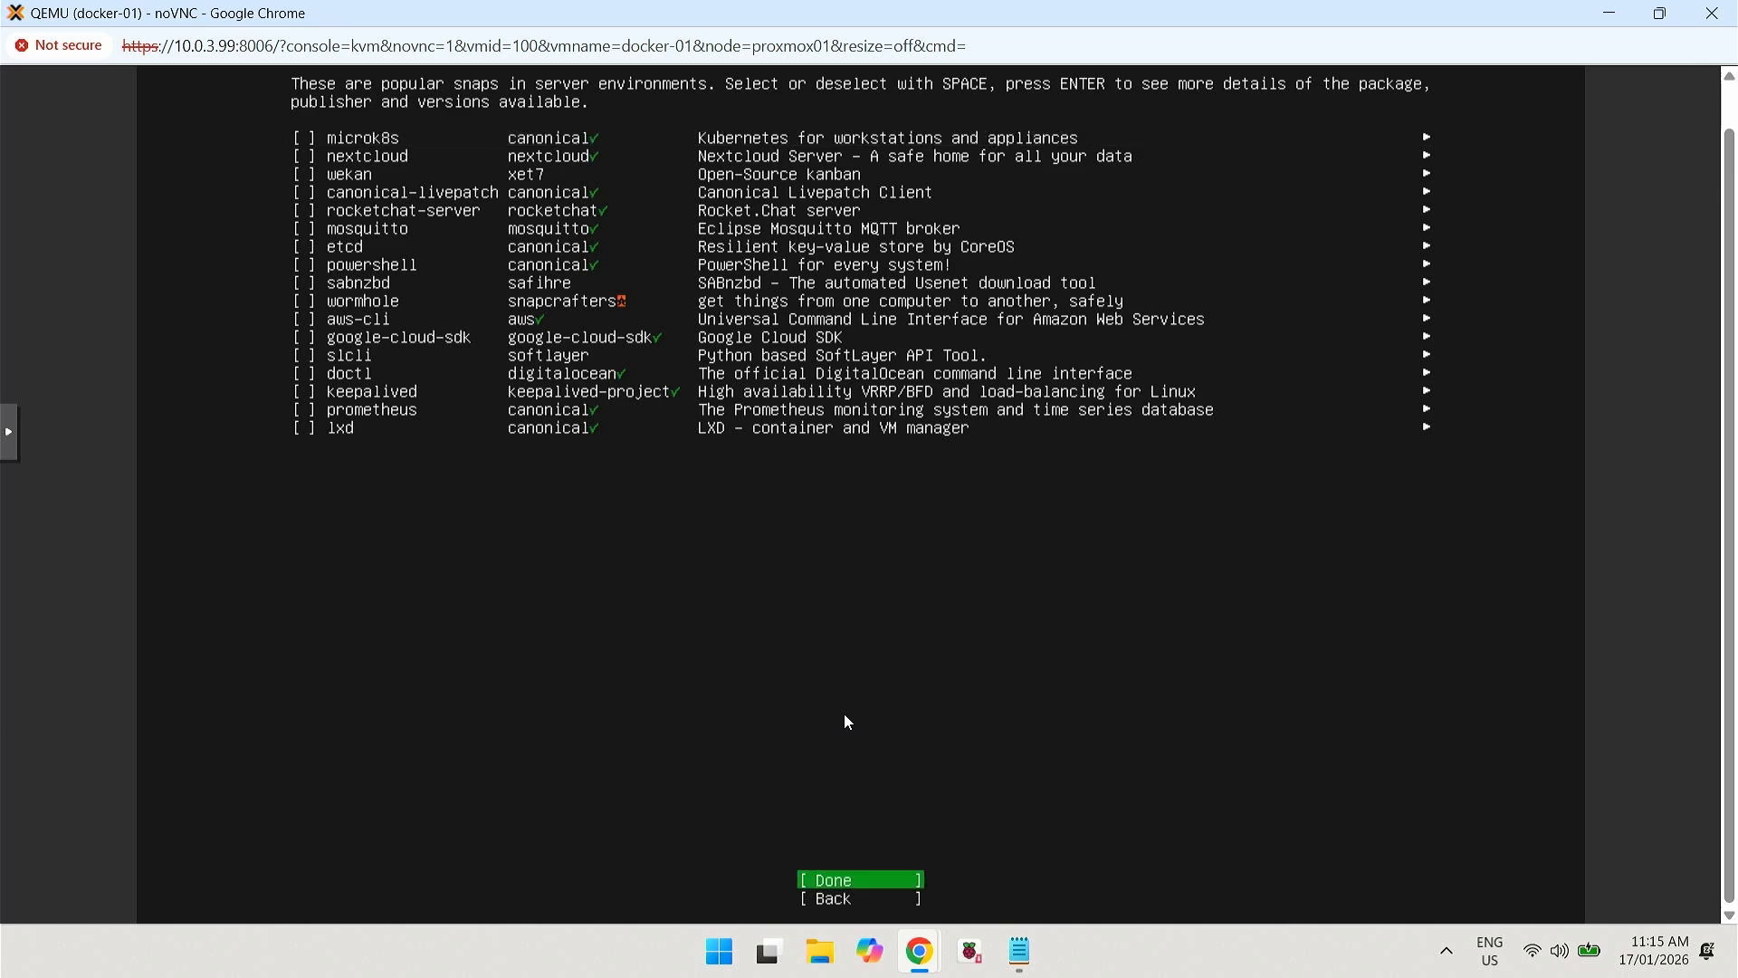
key(Return)
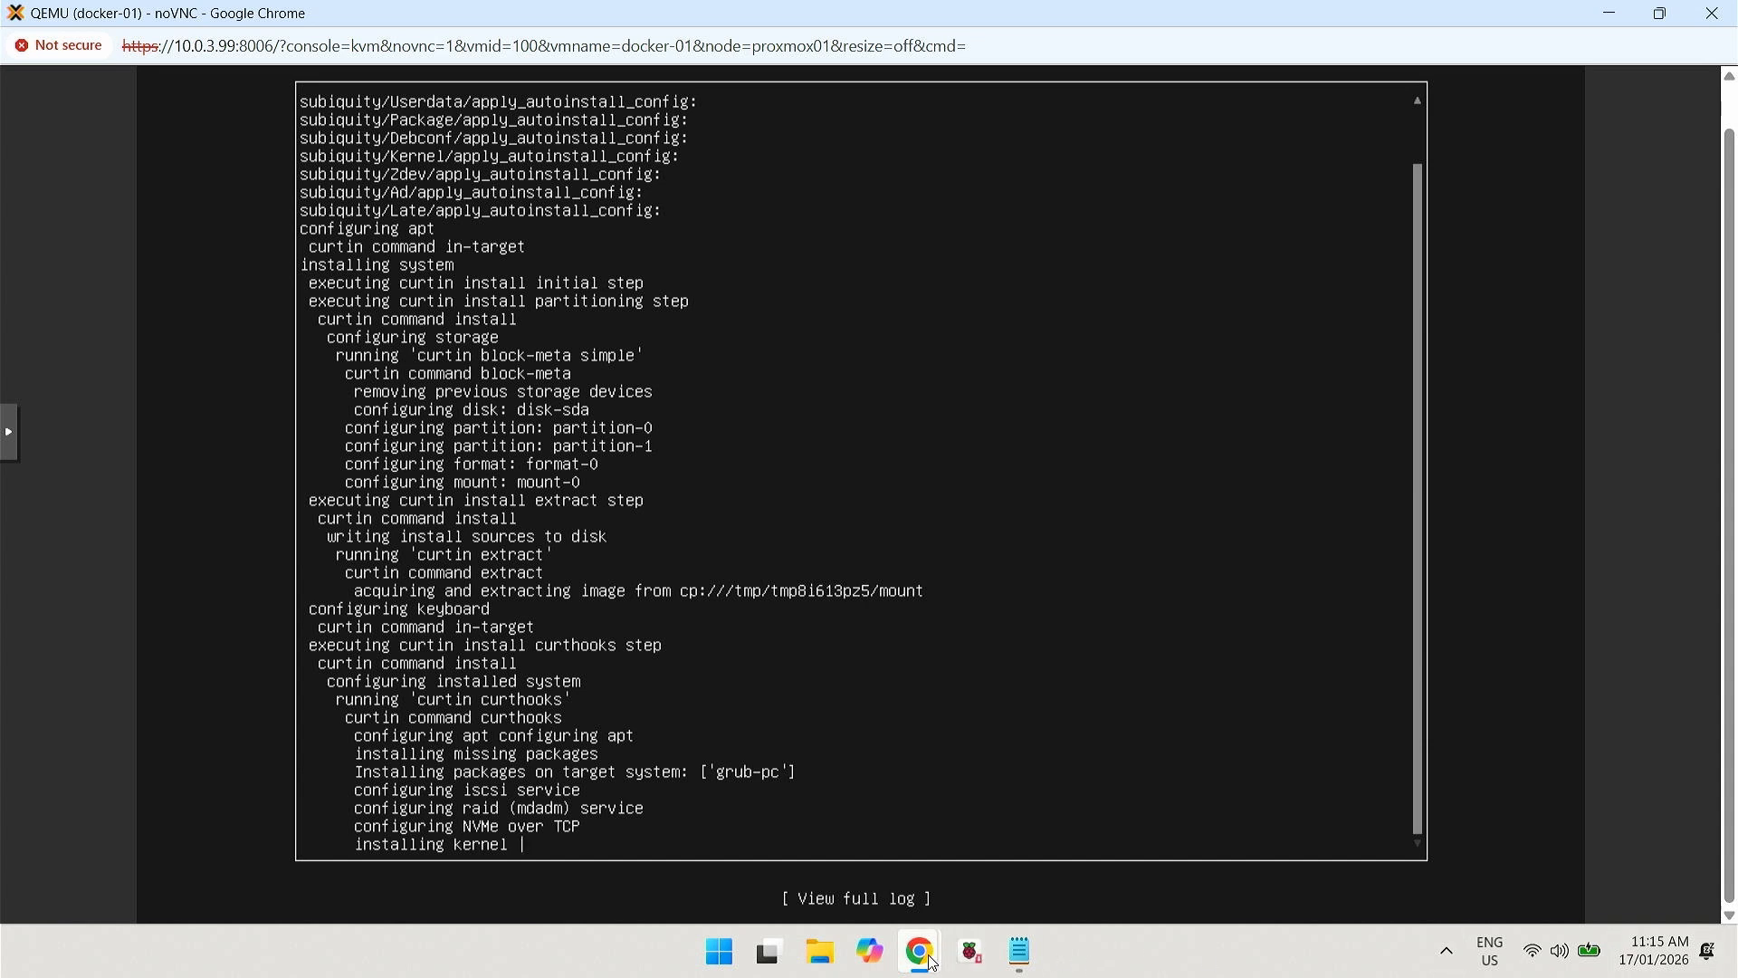
- Switch to the Proxmox web interface to check the ISO images in local (proxmox01), and return to the docker-01 console
mouse_move(932, 961)
click(896, 889)
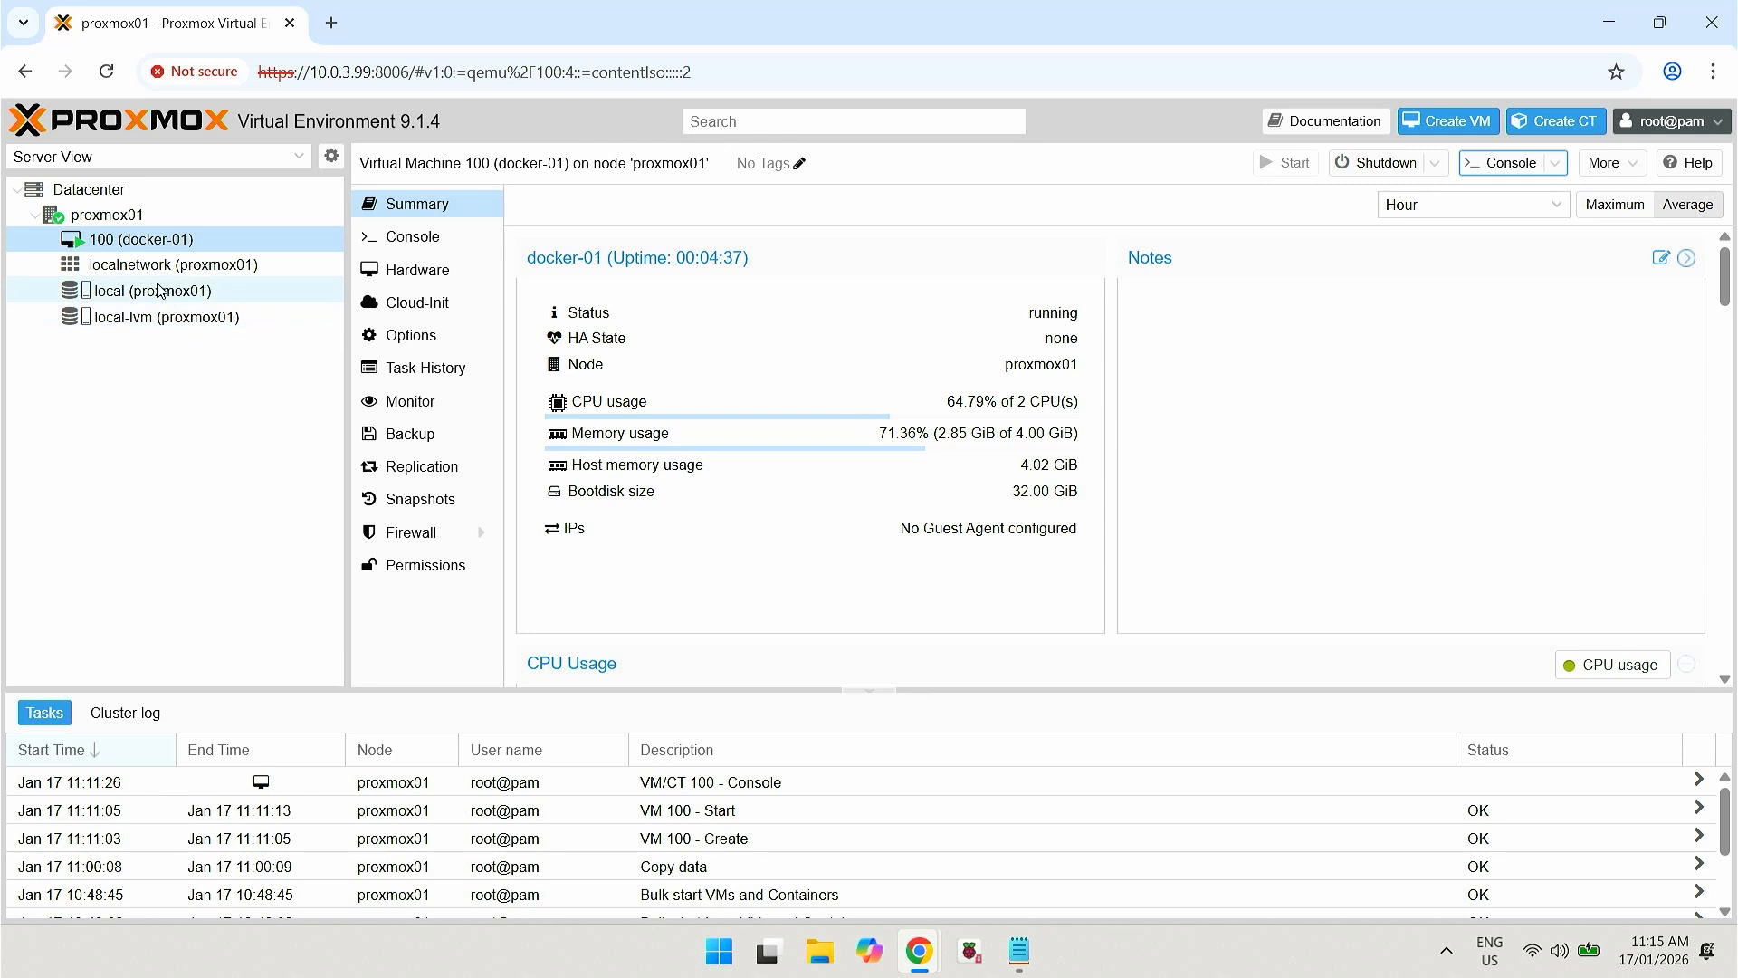
click(179, 293)
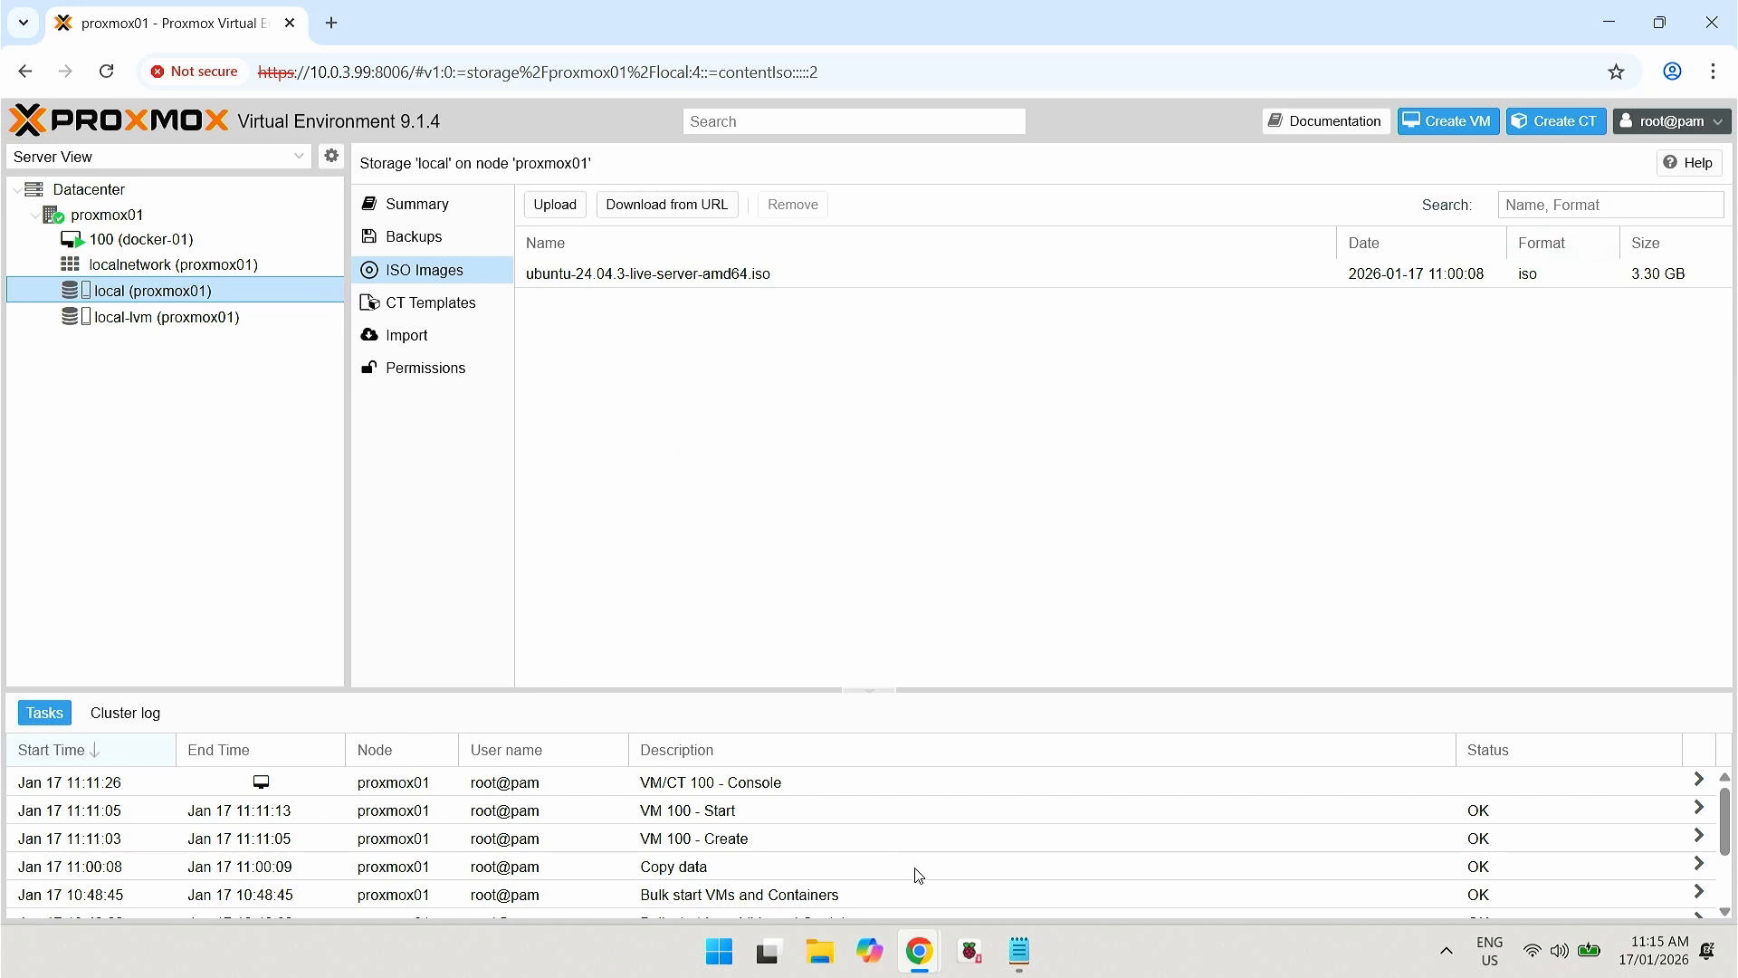
mouse_move(942, 953)
click(1032, 841)
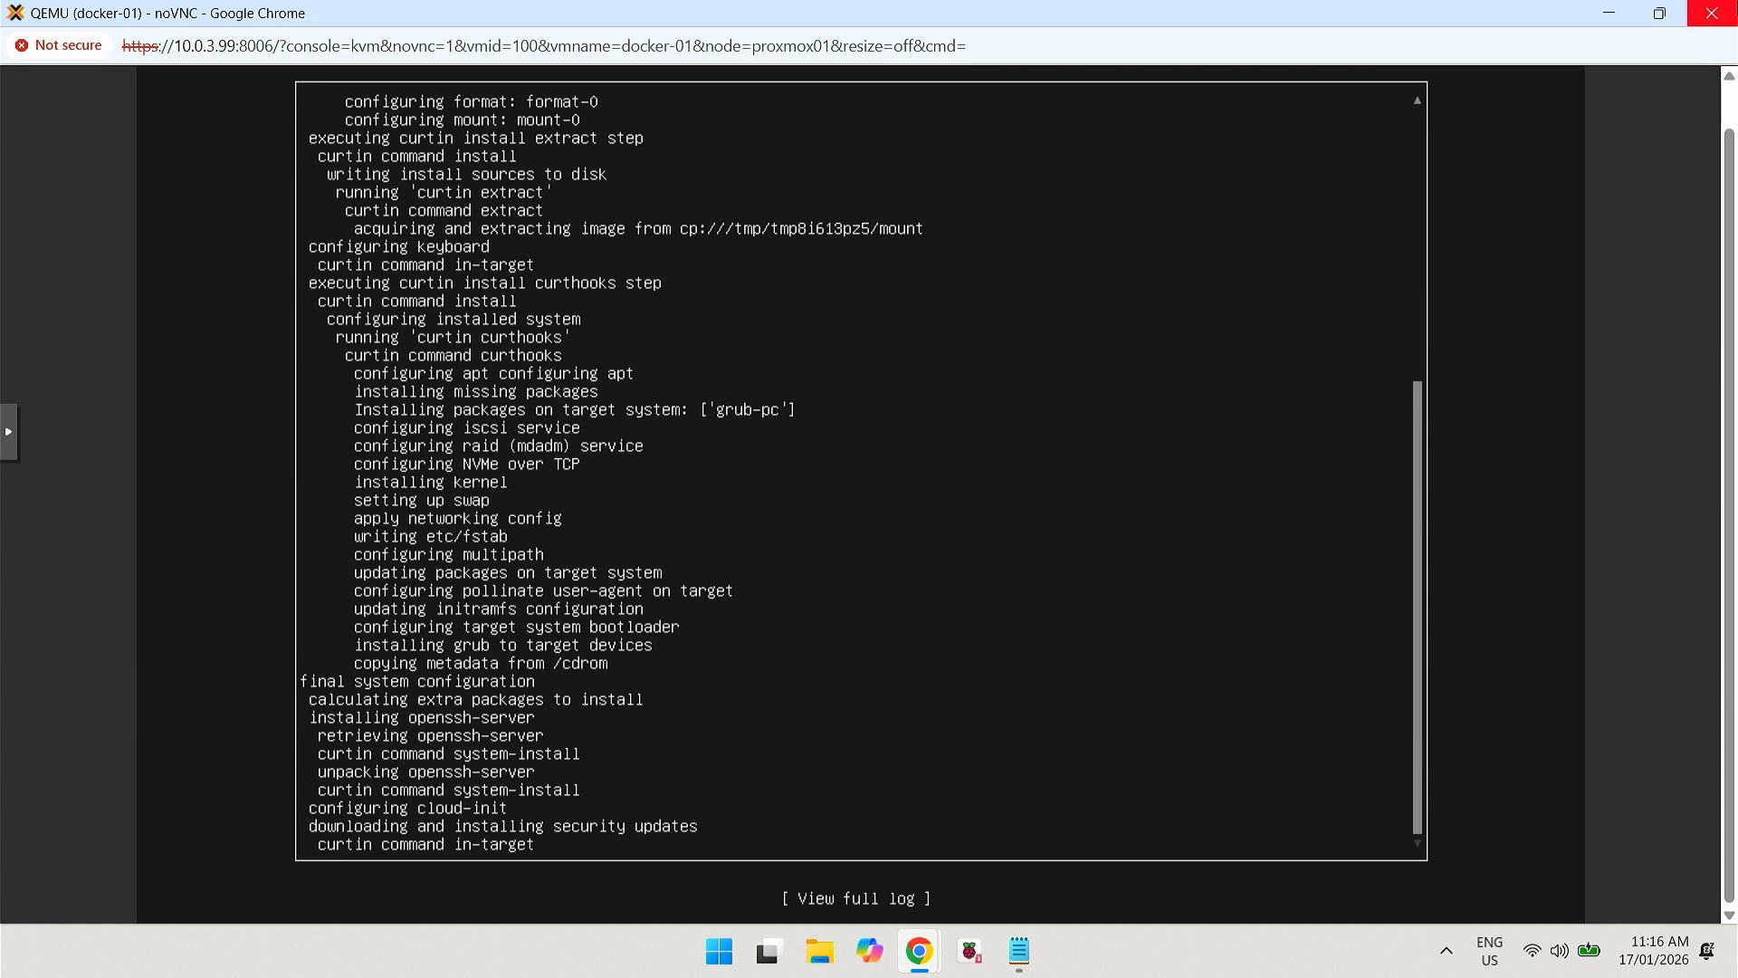
- Follow the installation log until Ubuntu Server is installed, and reboot the docker-01 VM from the installer
scroll(1733, 116, up, 1)
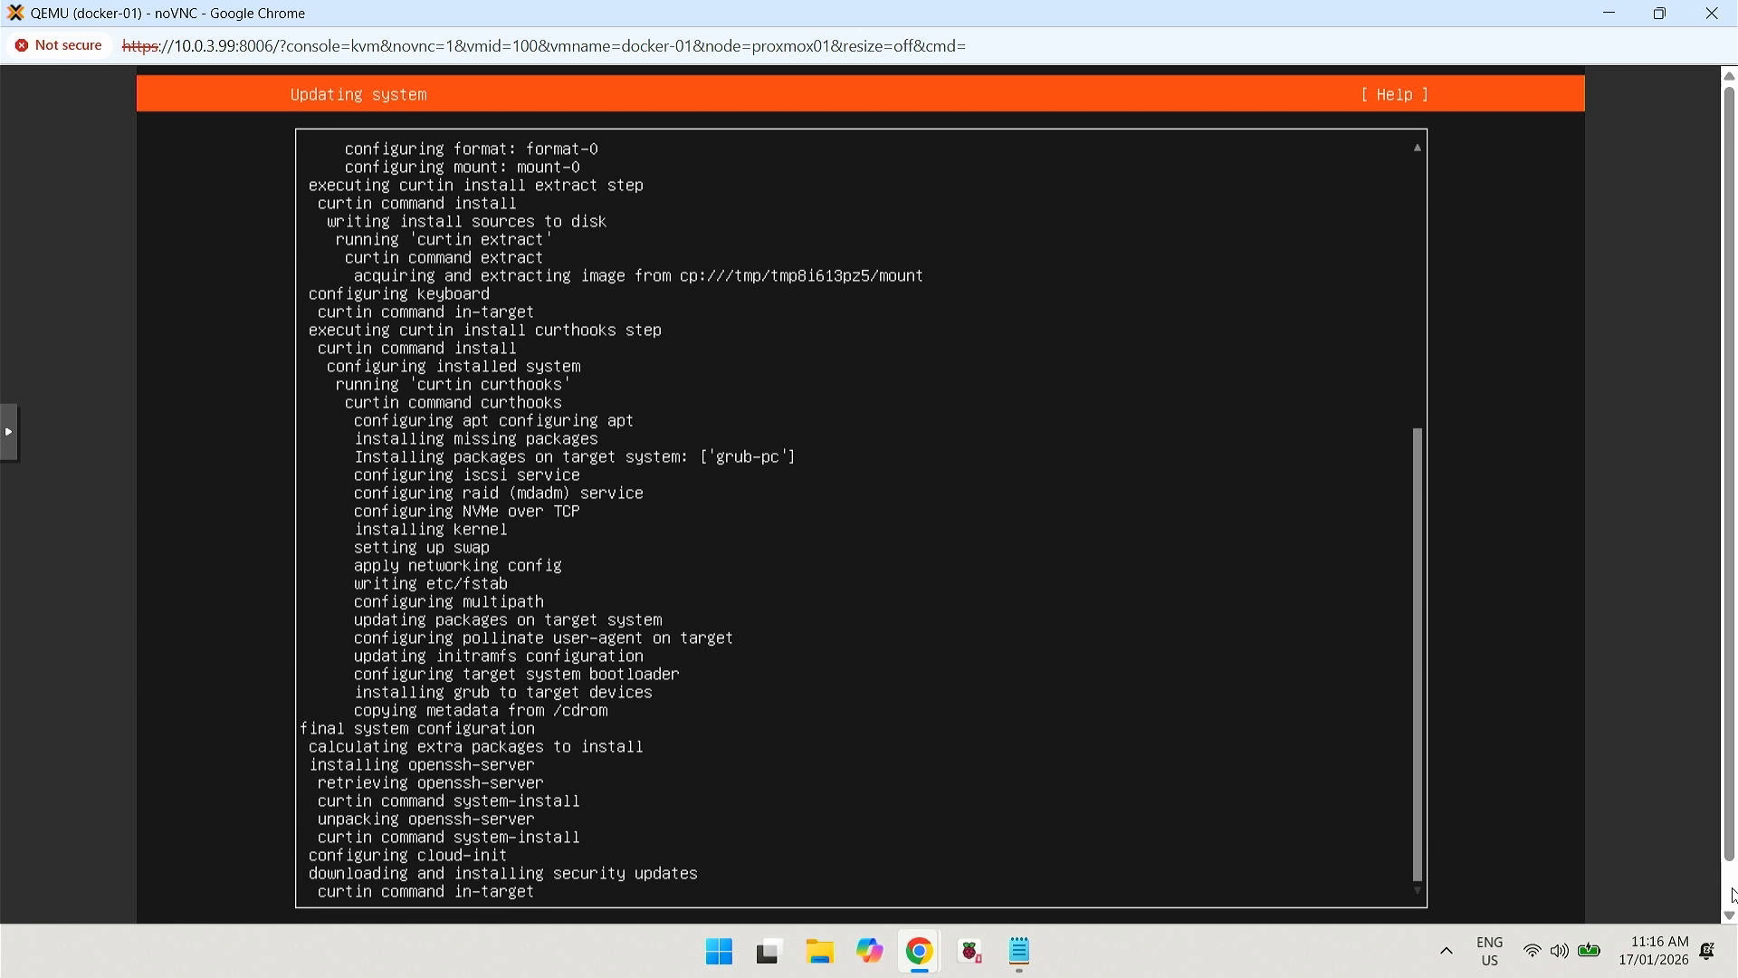
scroll(1224, 759, down, 1)
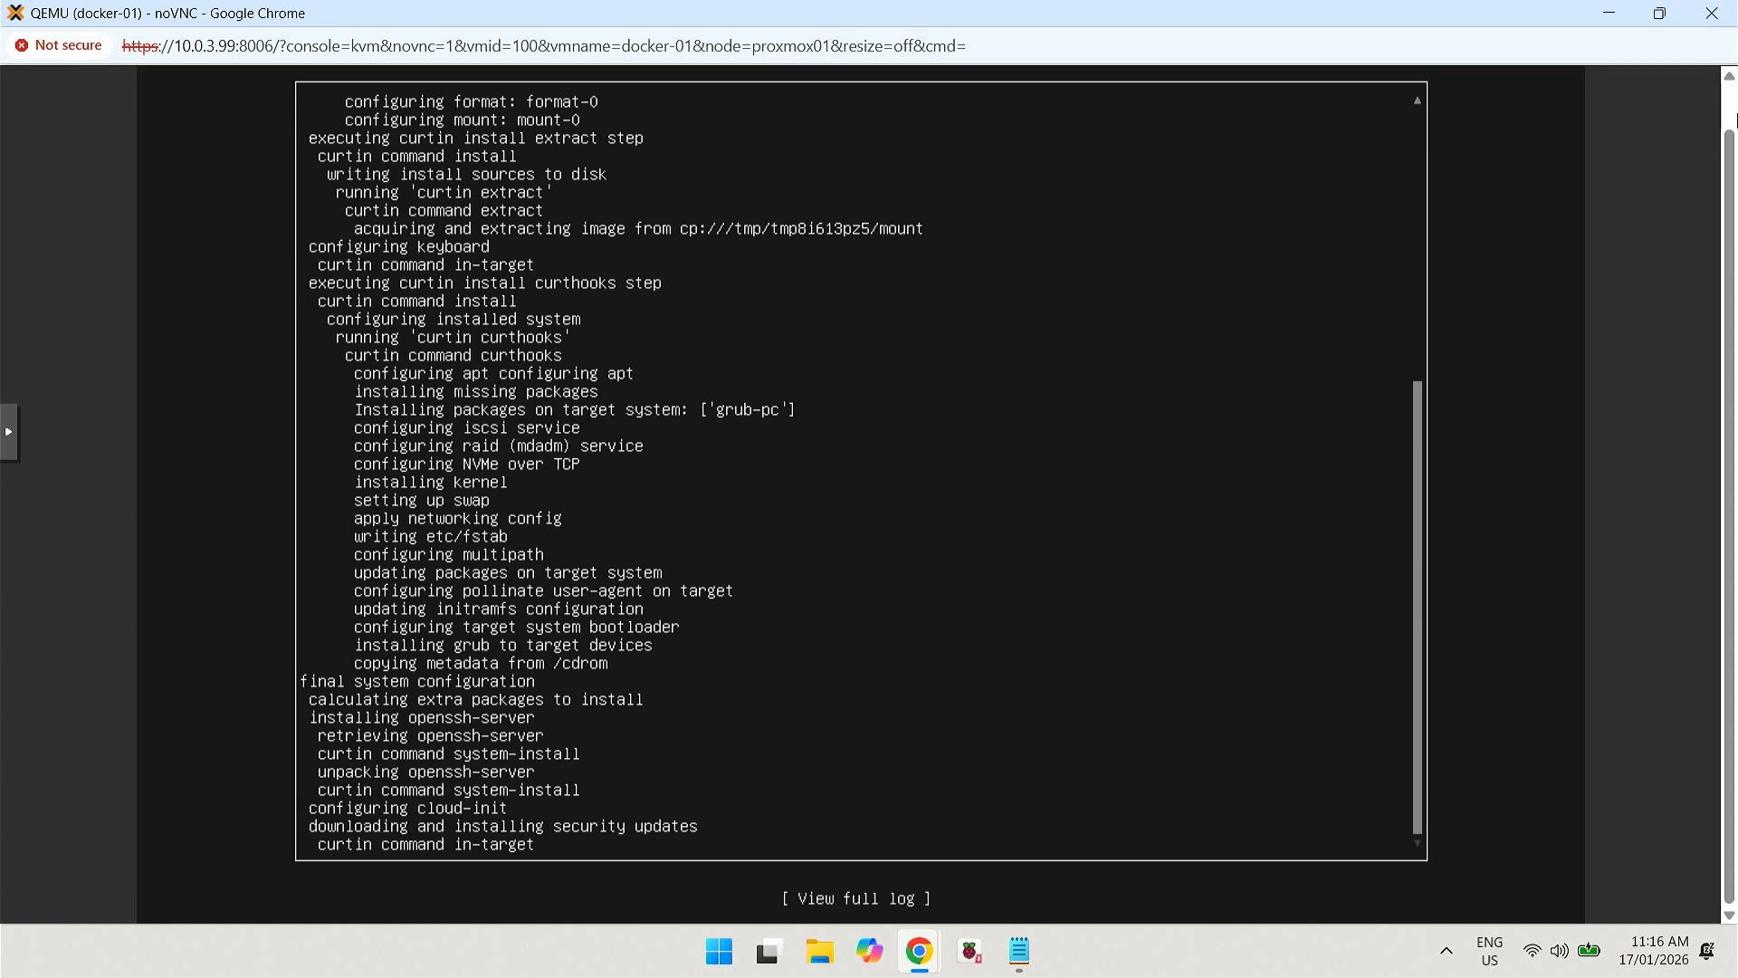
click(1735, 116)
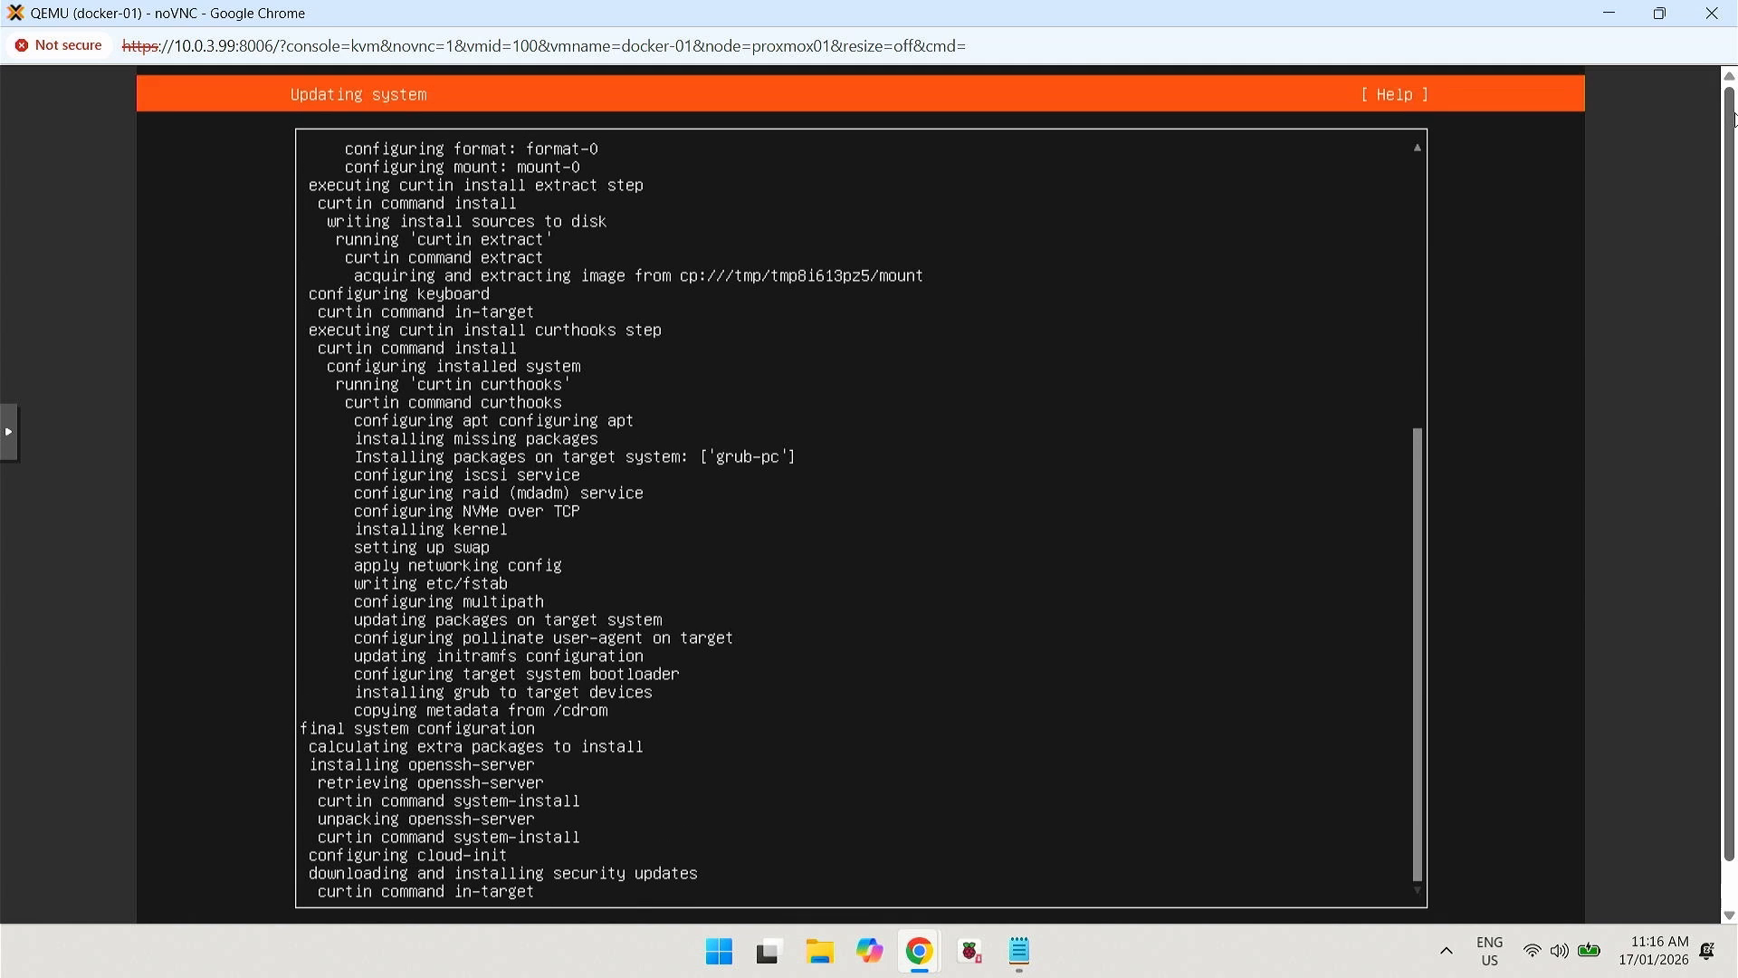
click(1733, 899)
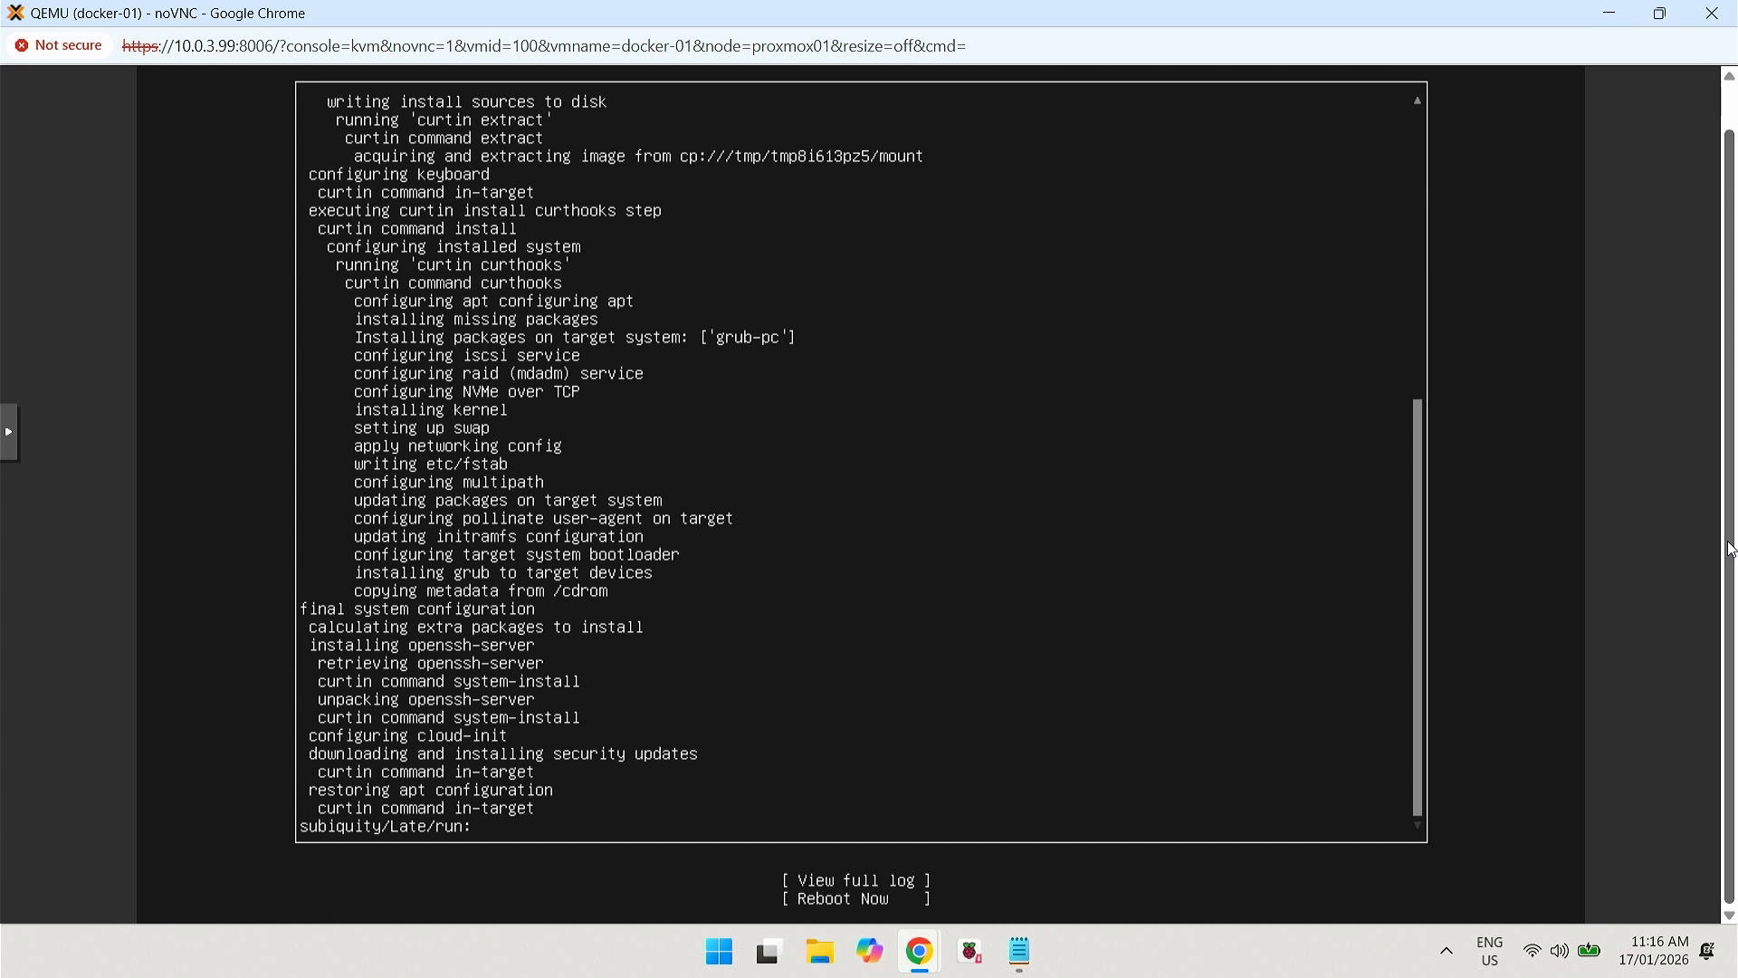
key(Tab)
key(Tab)
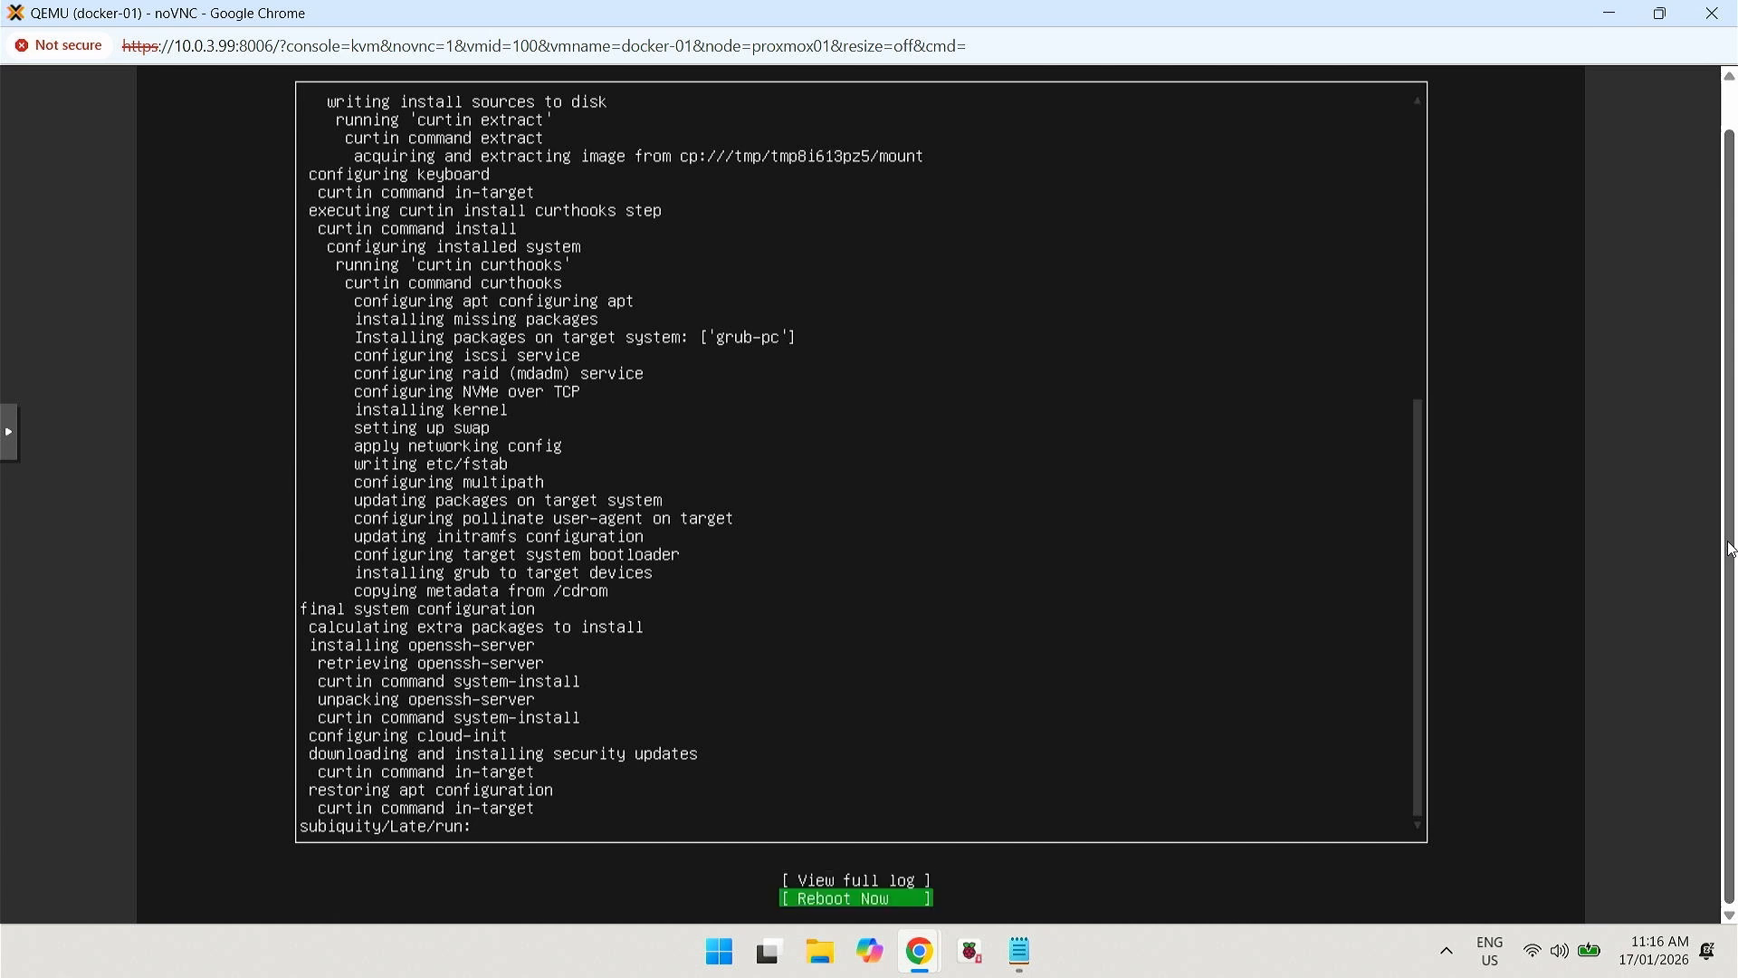
key(Return)
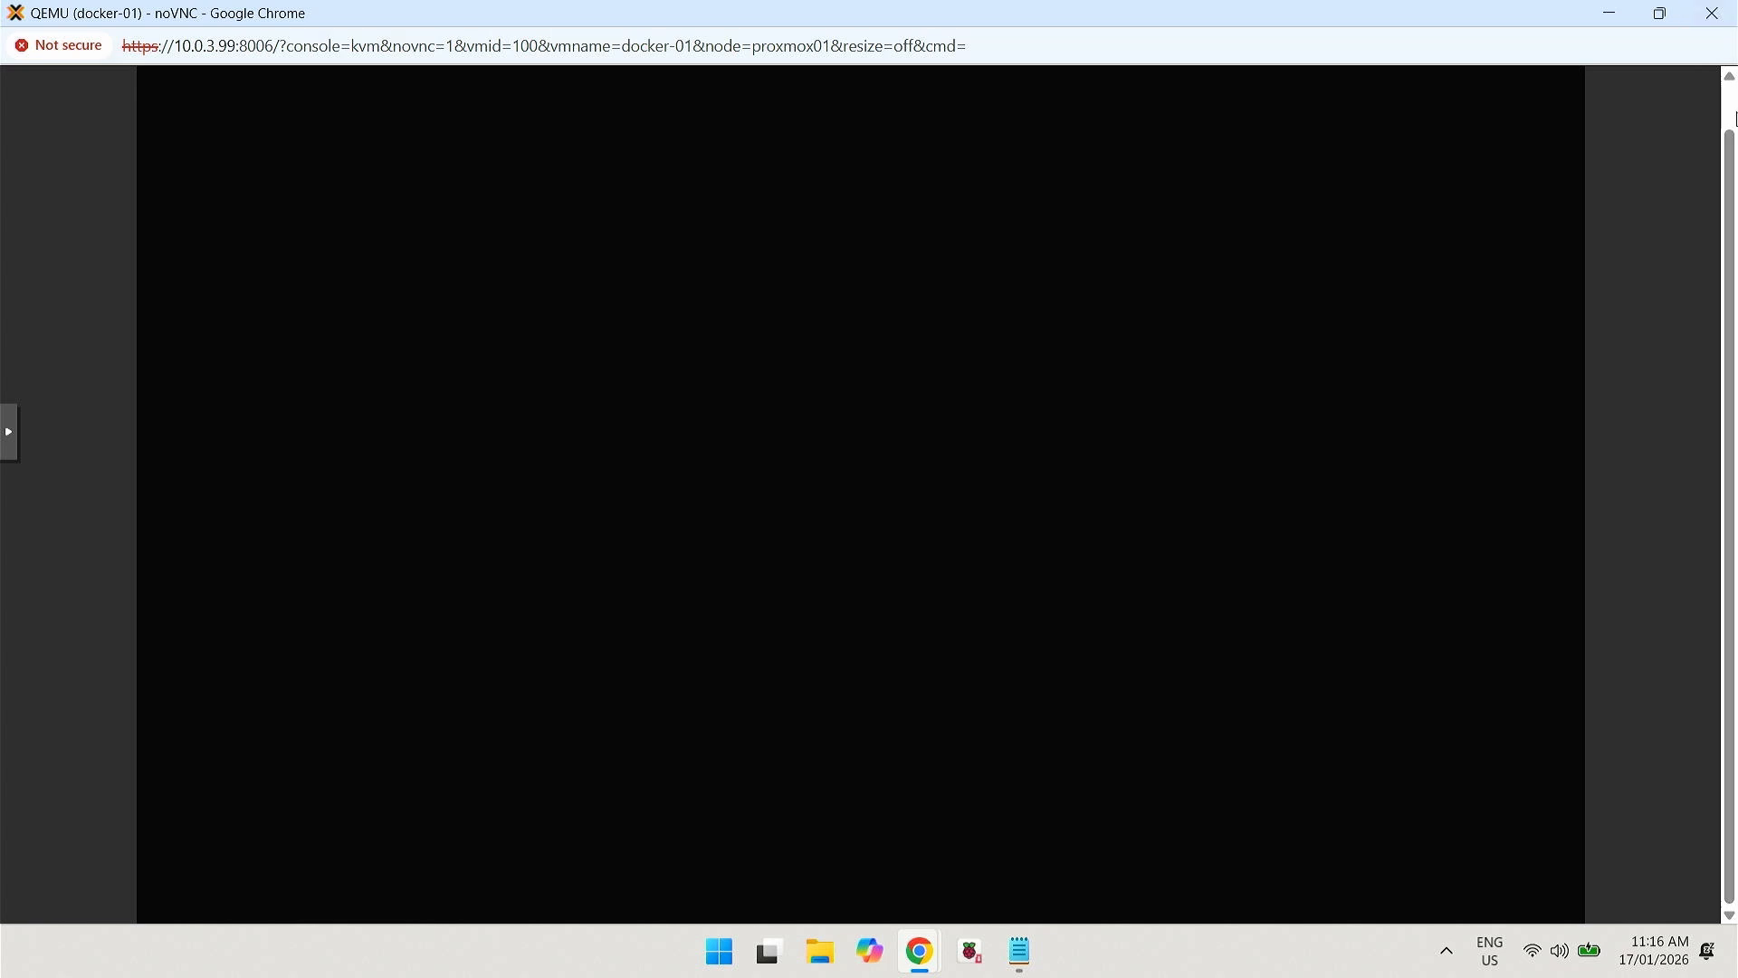
click(1735, 113)
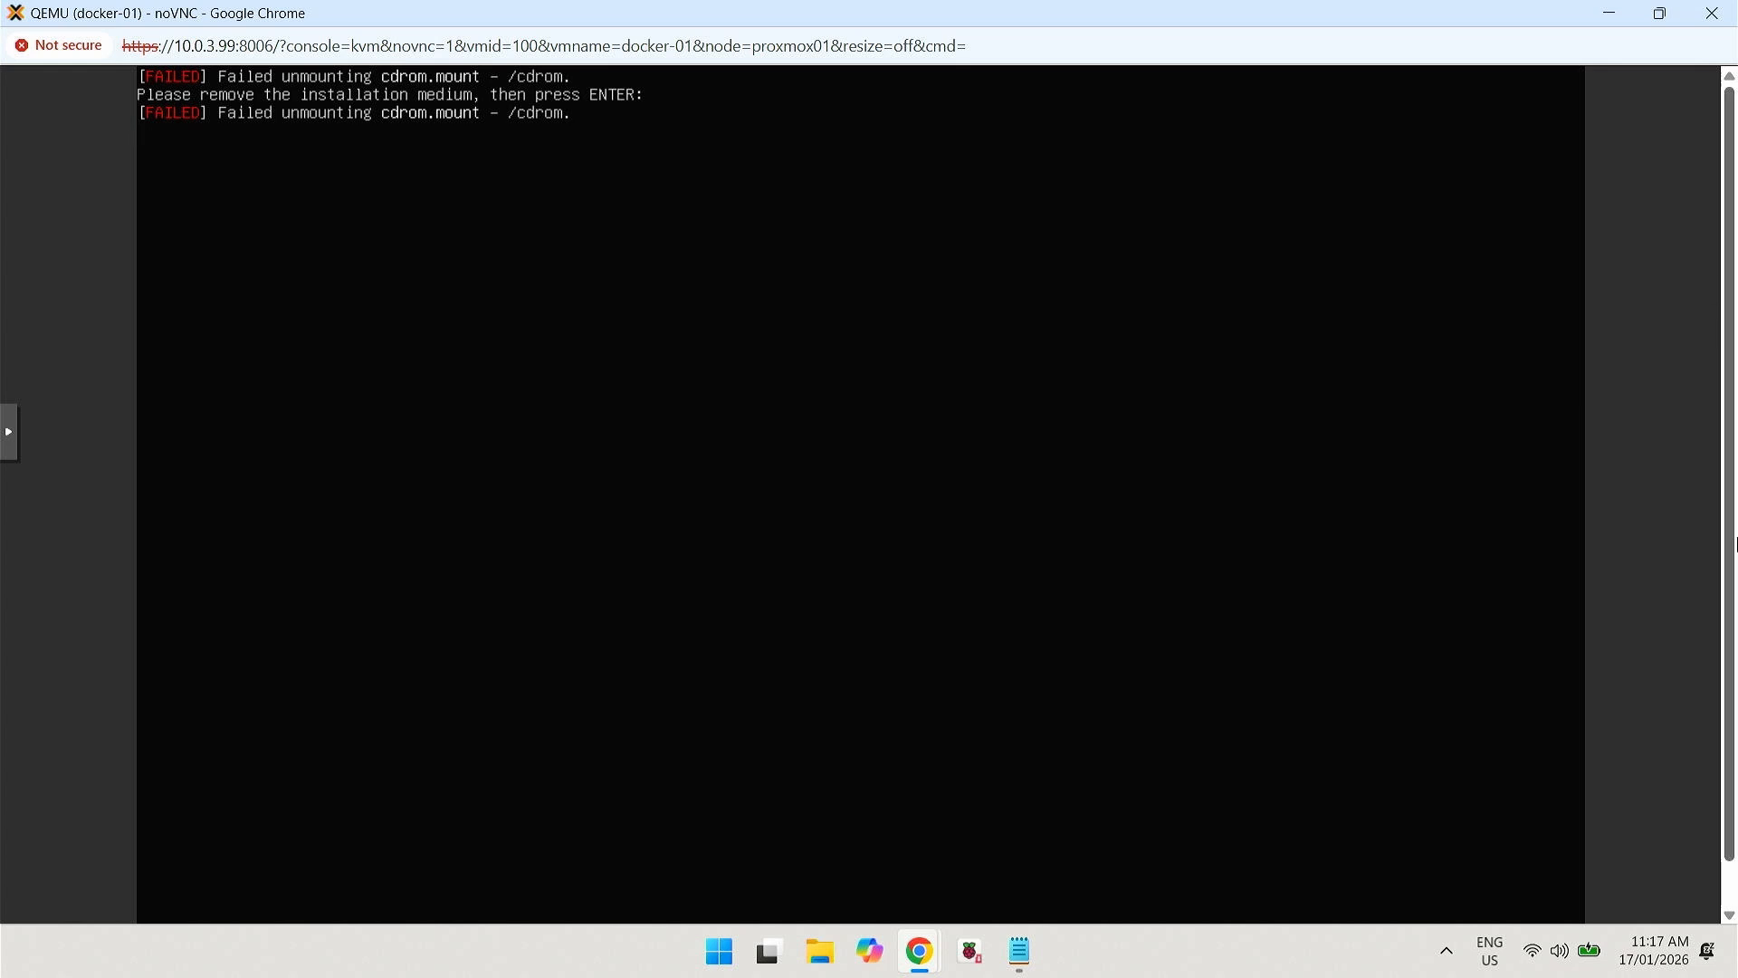
click(1731, 885)
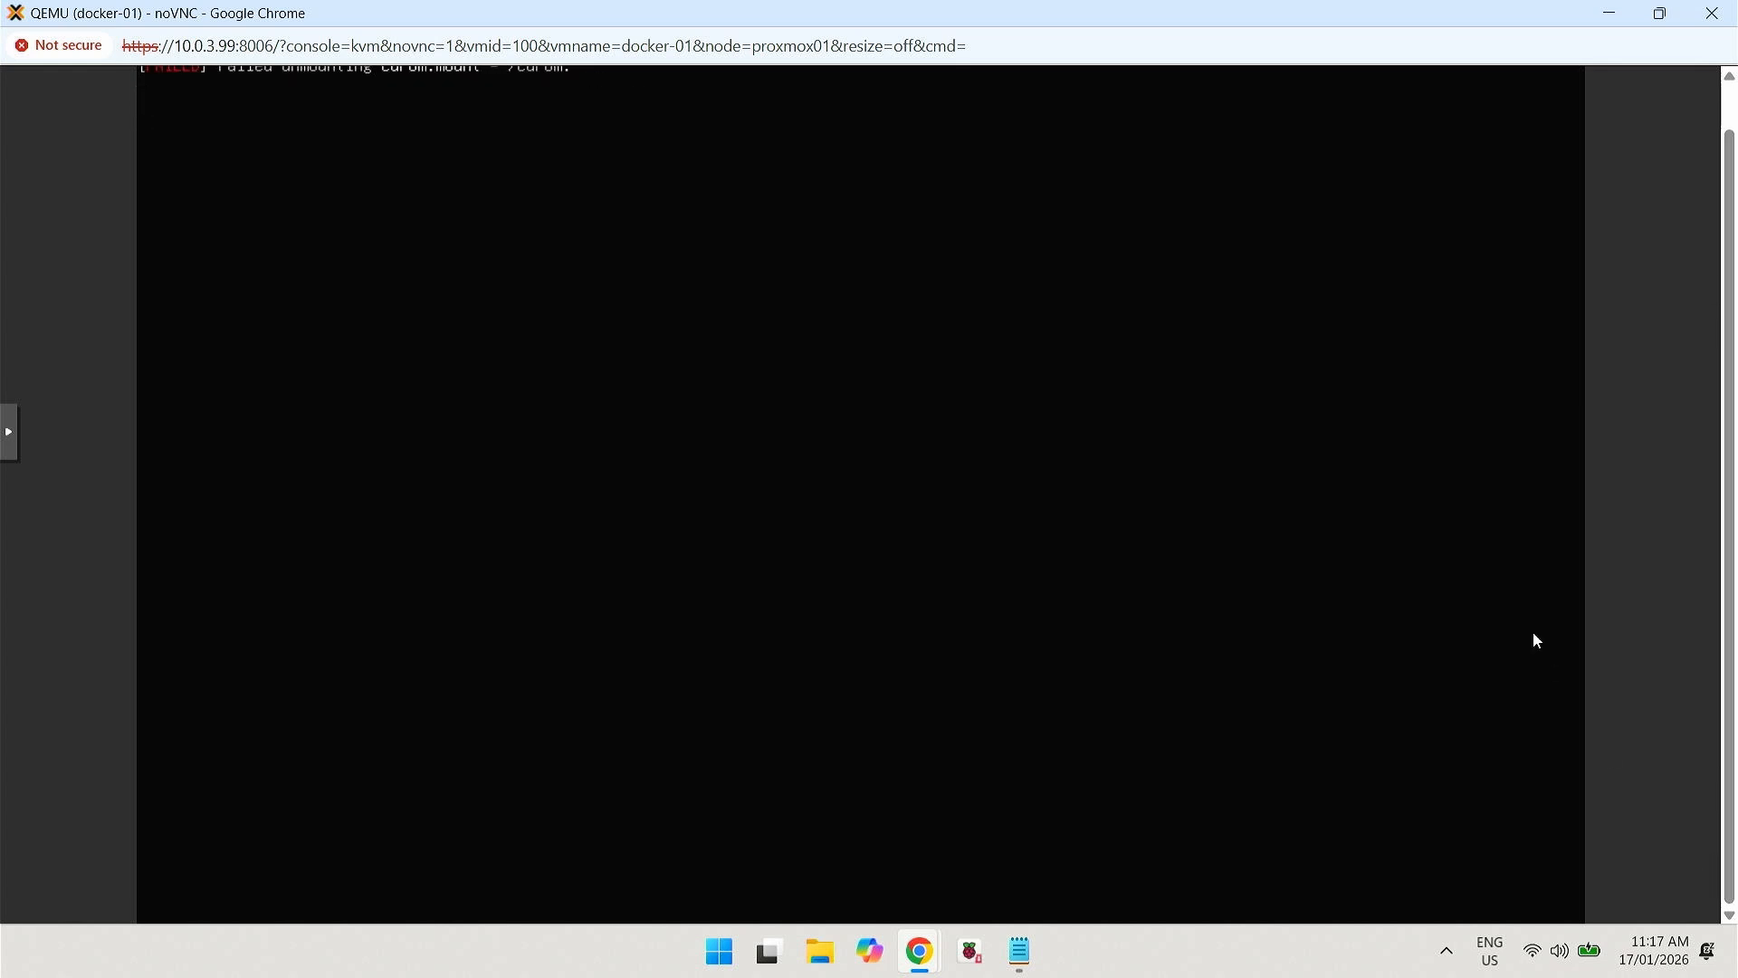
- Continue the docker-01 reboot past the installation medium removal prompt, and open a Windows Command Prompt
click(1733, 123)
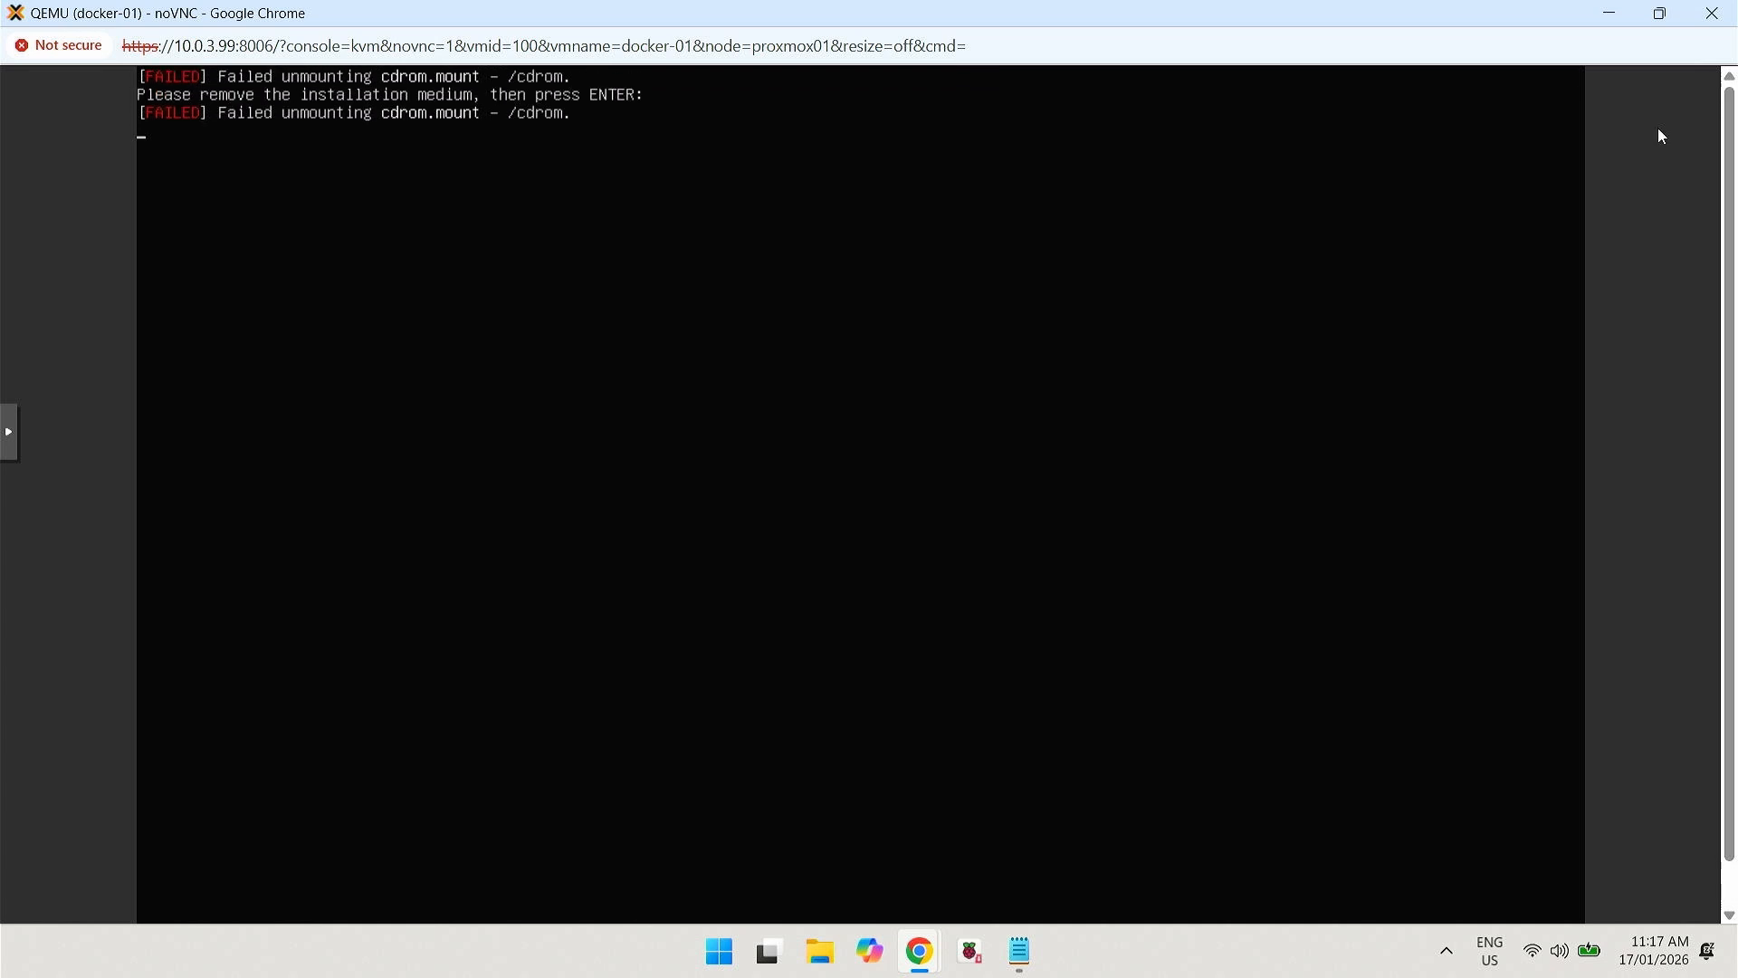
key(Return)
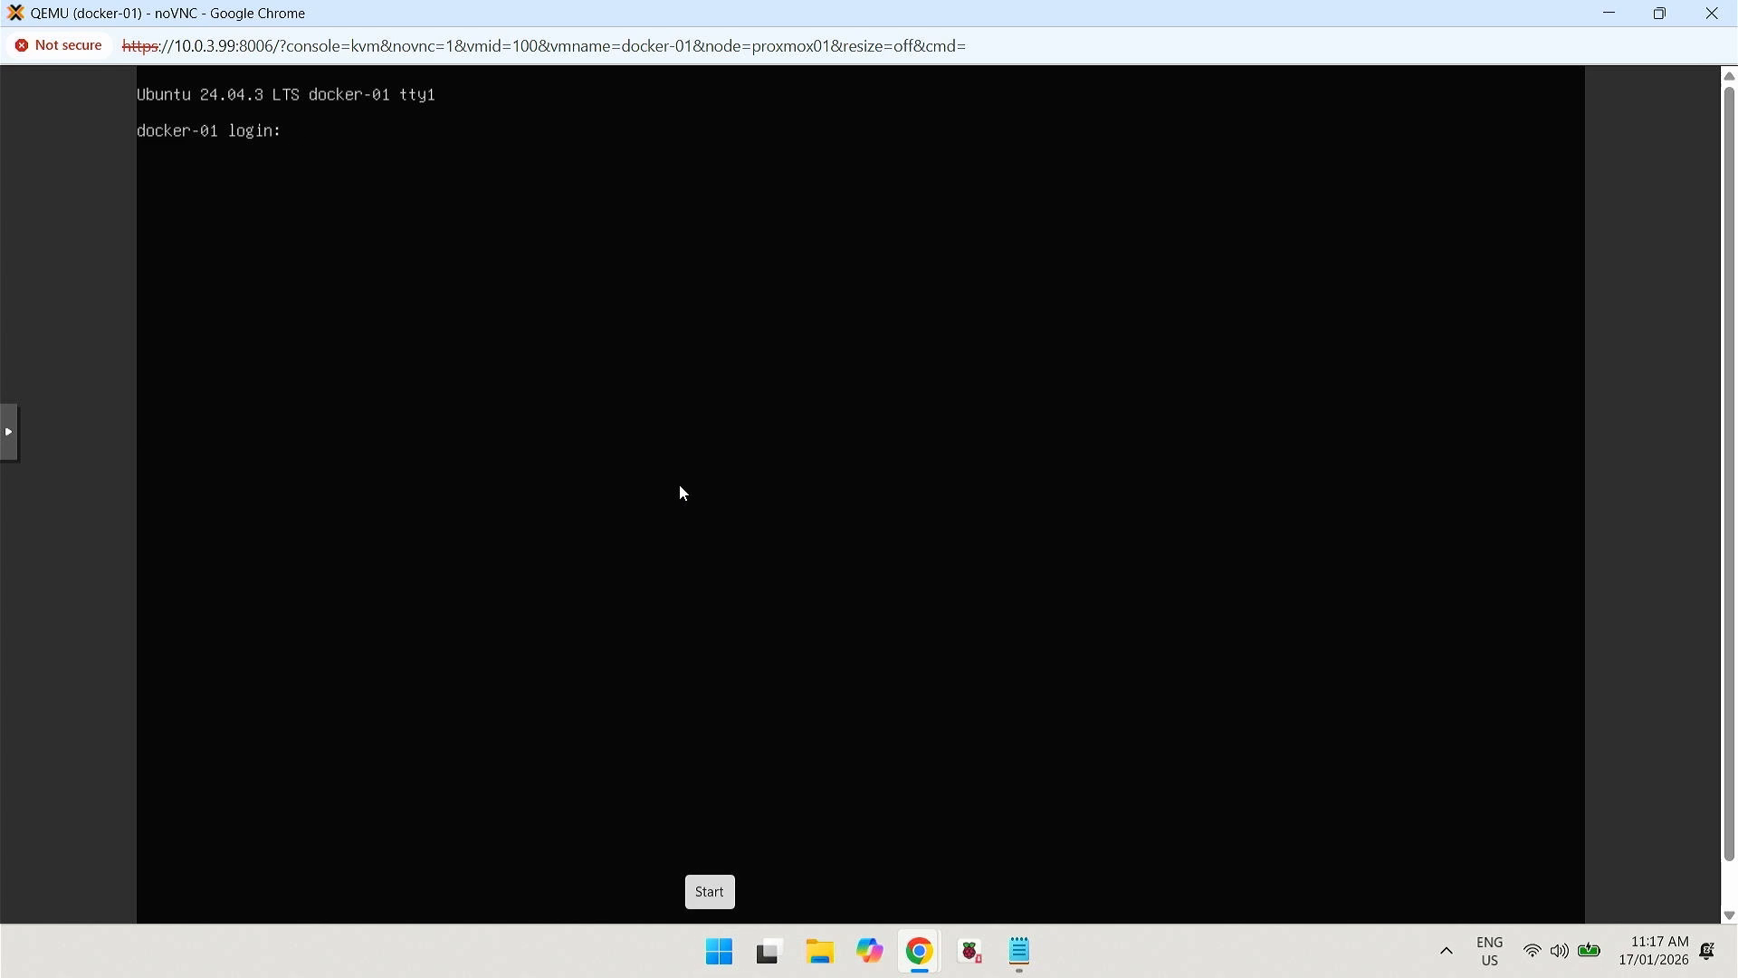
click(727, 956)
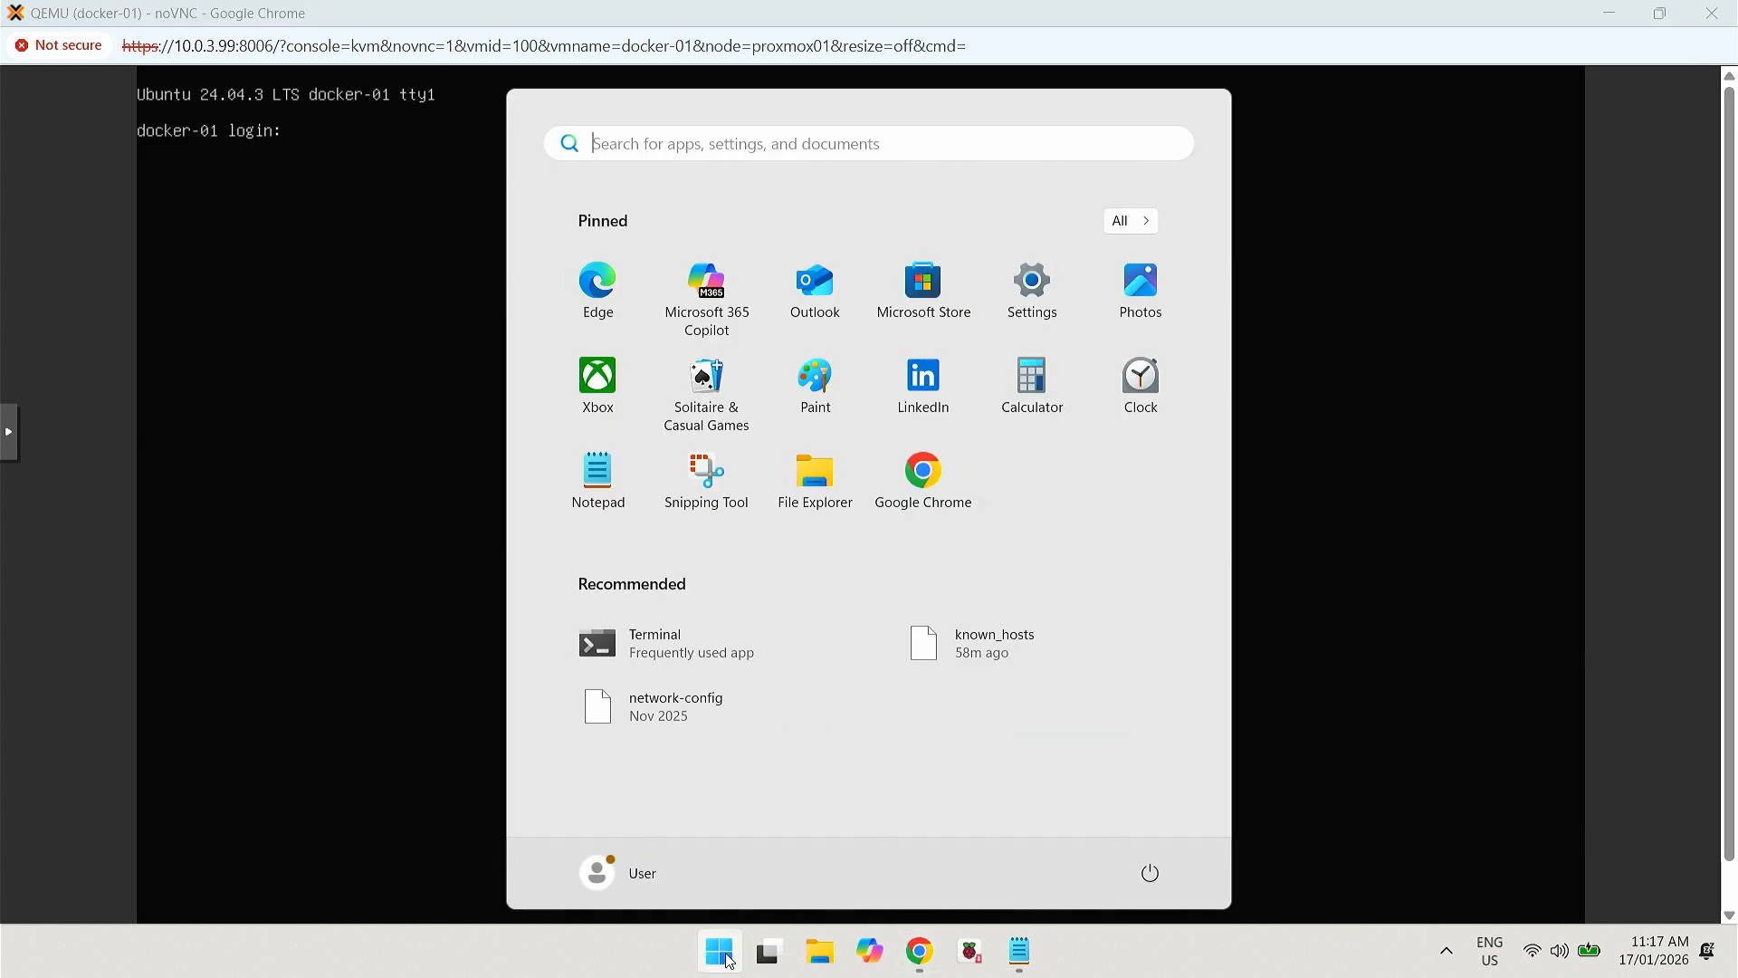
text(cmd)
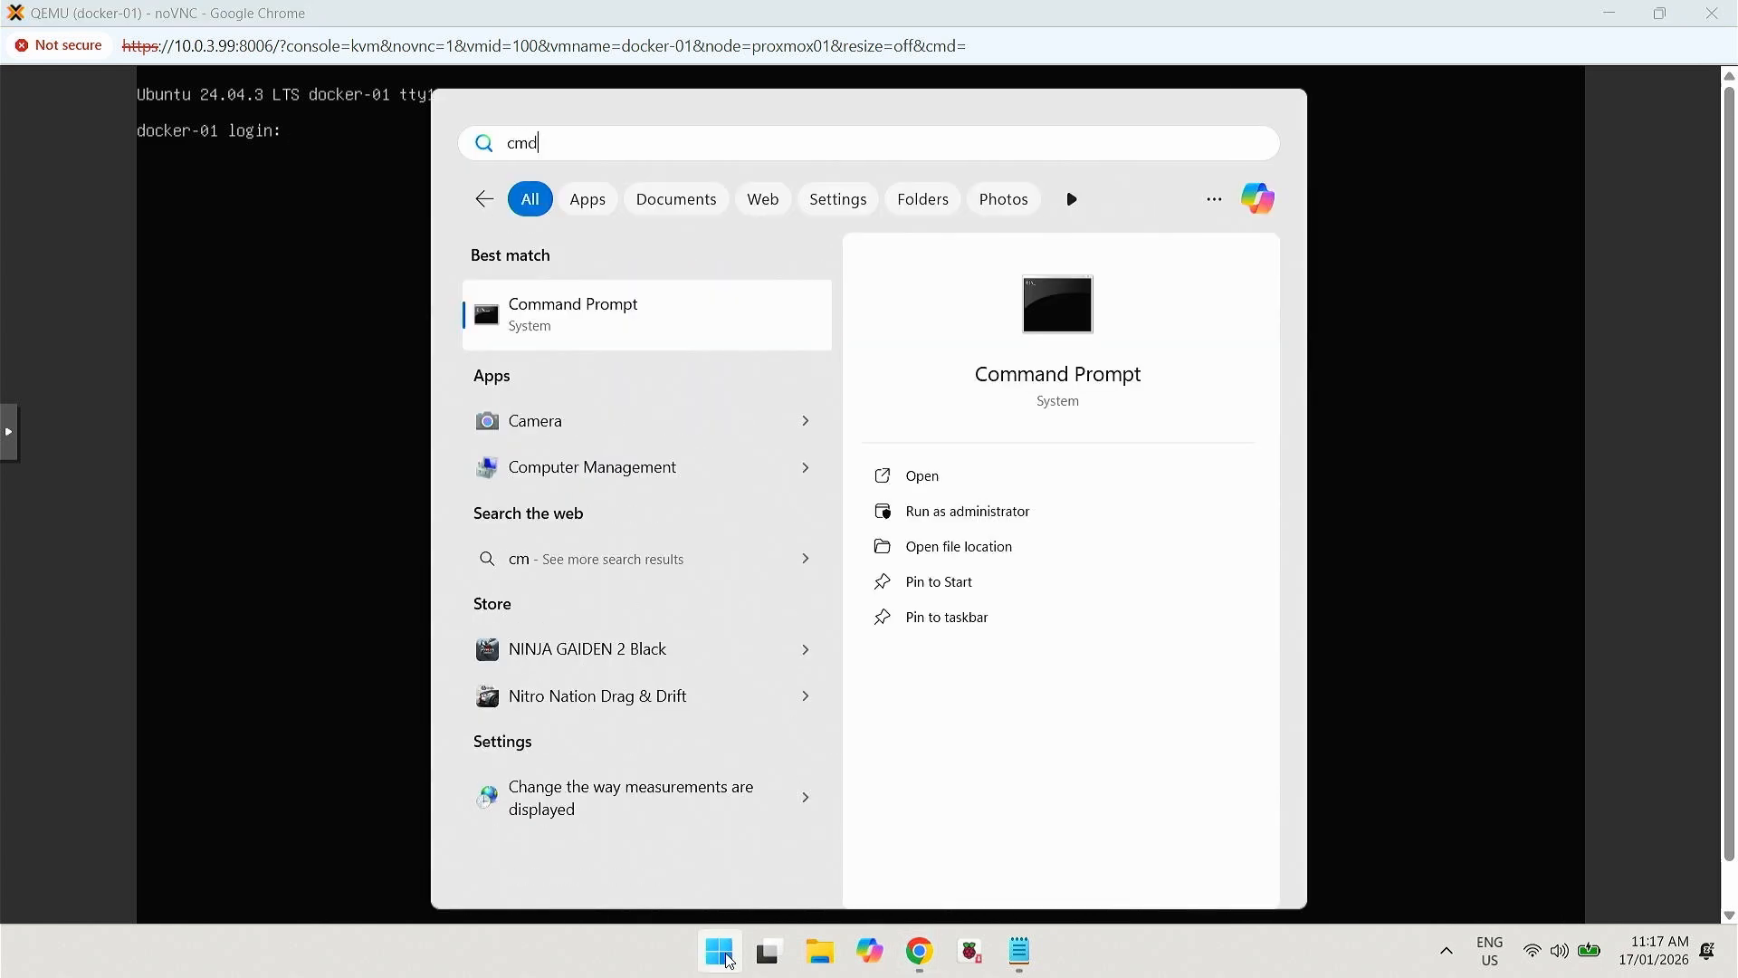
key(Return)
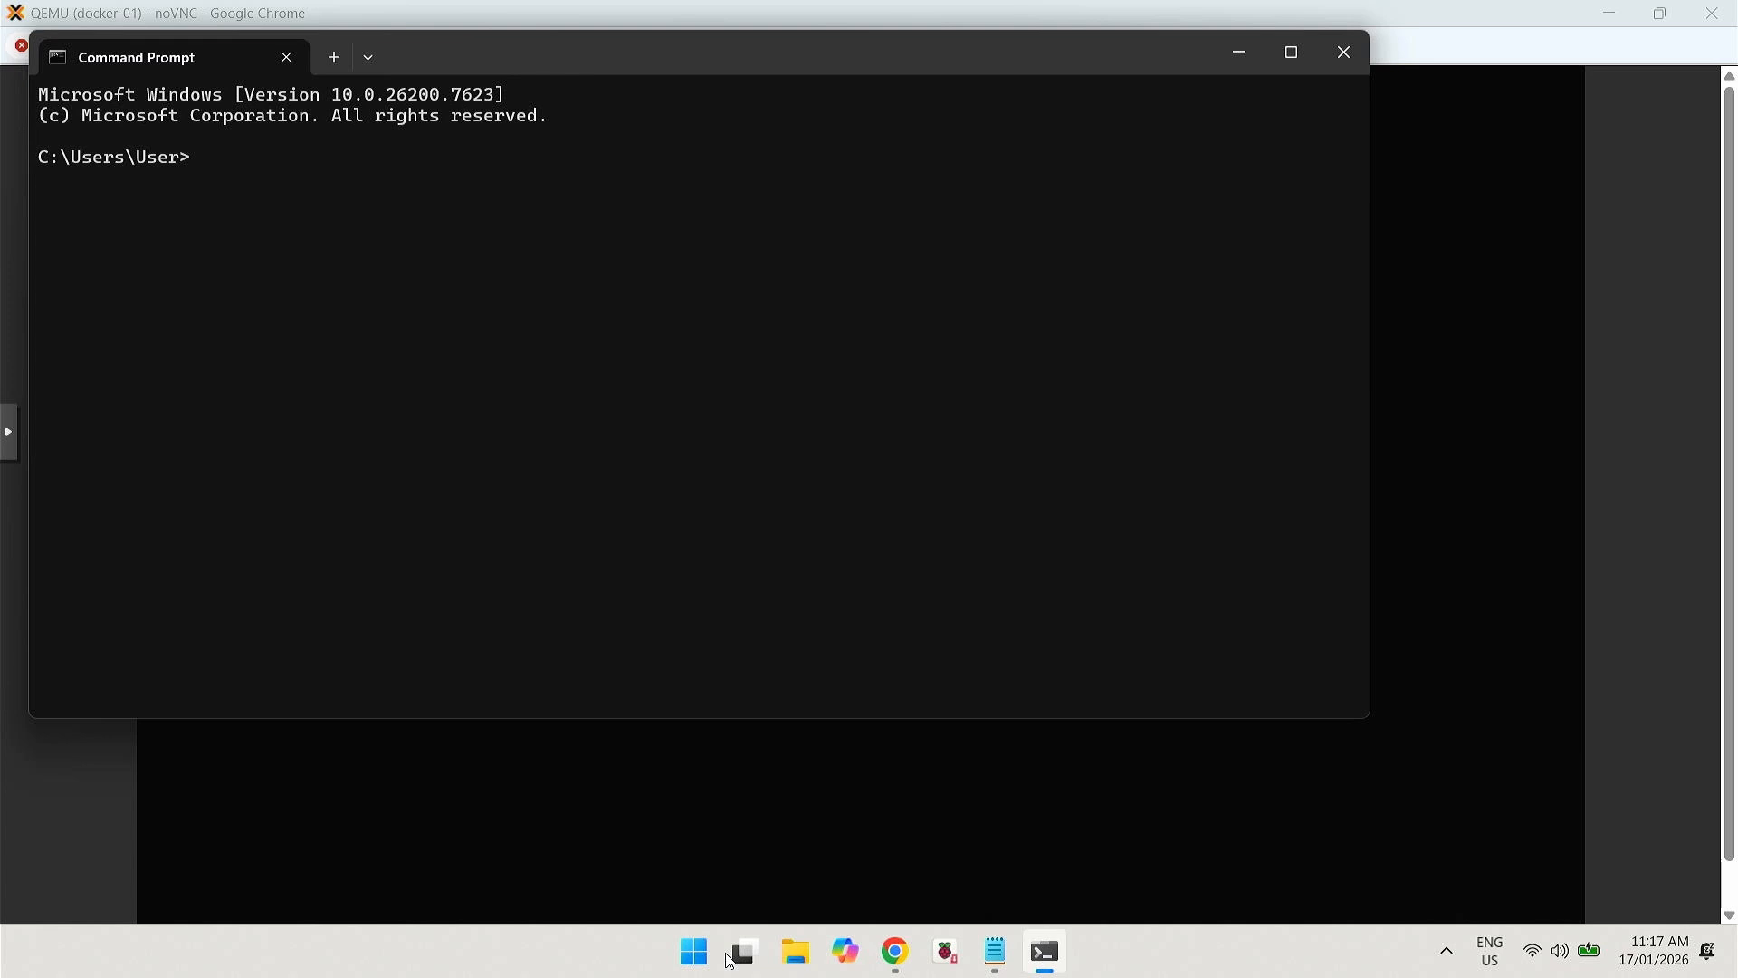
text(ssh ubuntu@10.0.3.68)
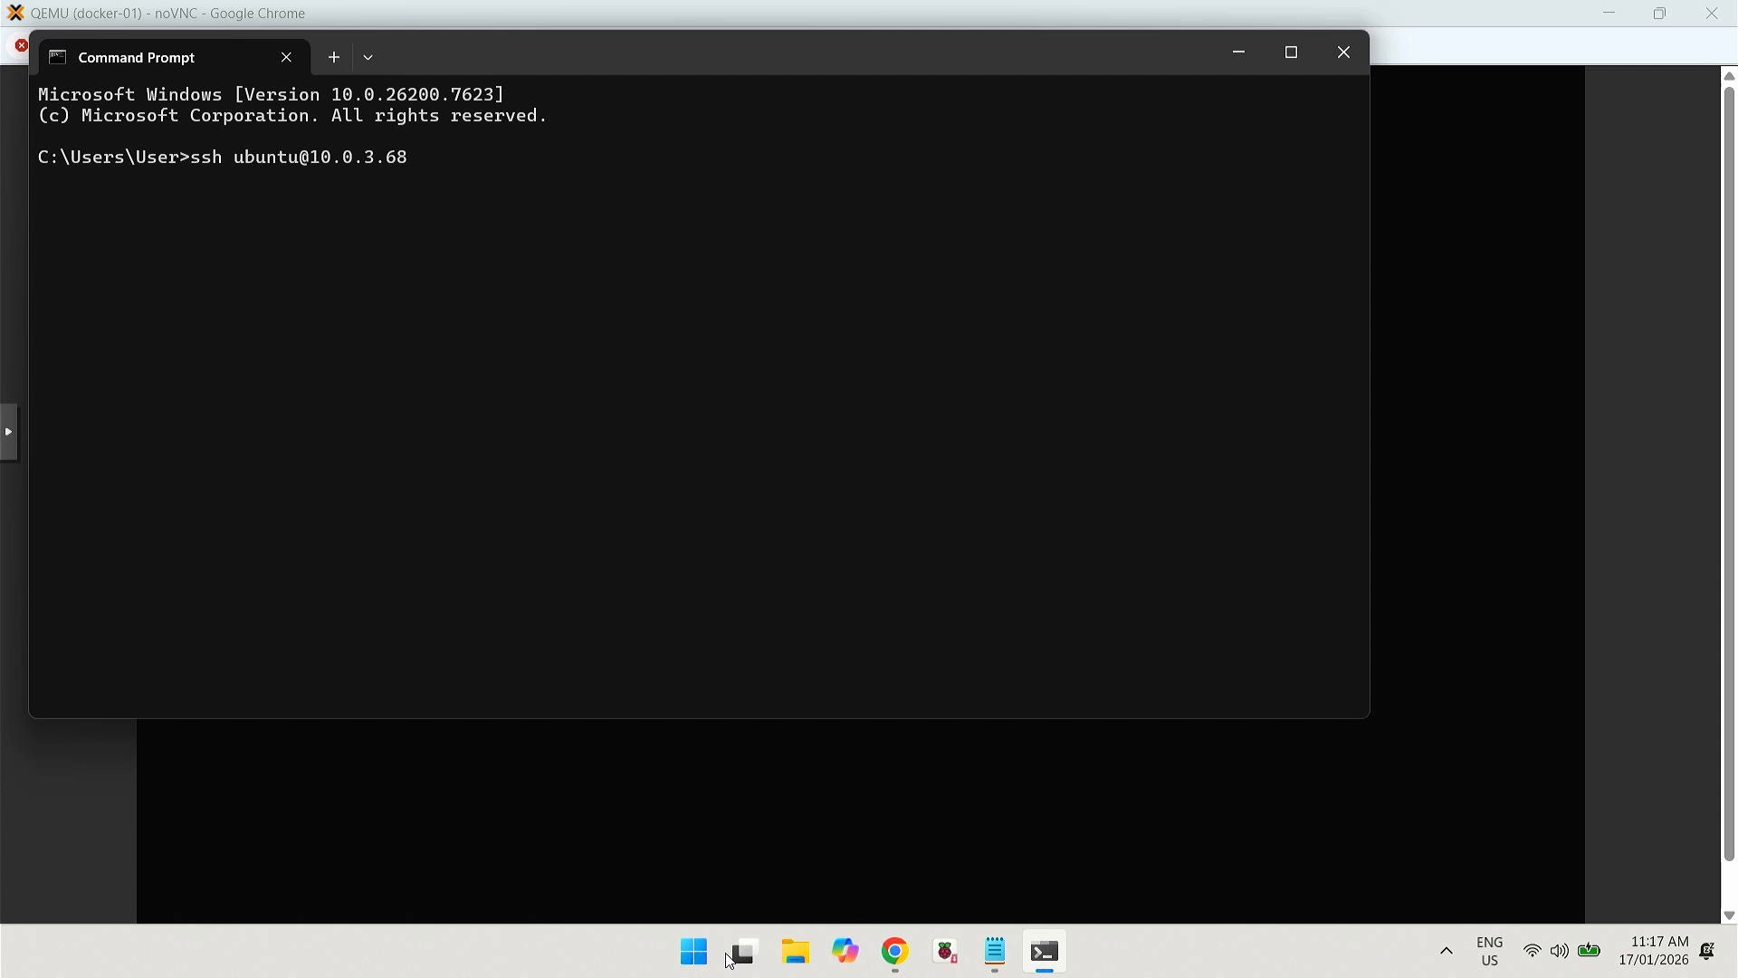
key(Return)
text(yes)
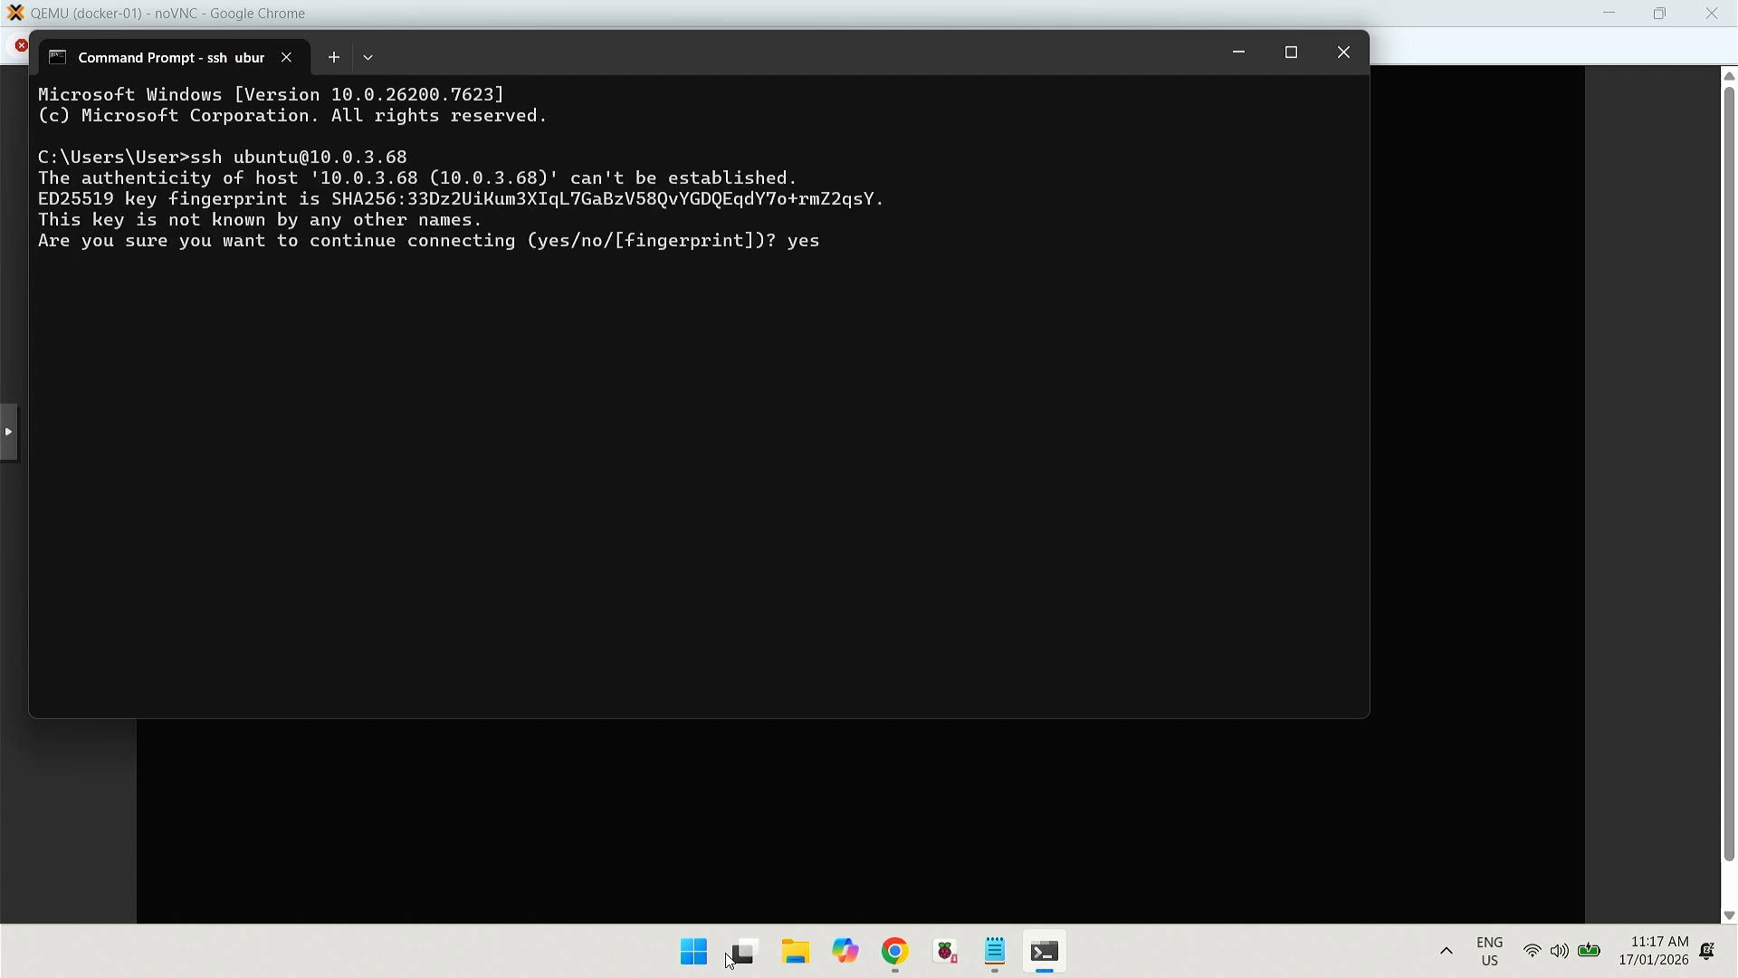
key(Return)
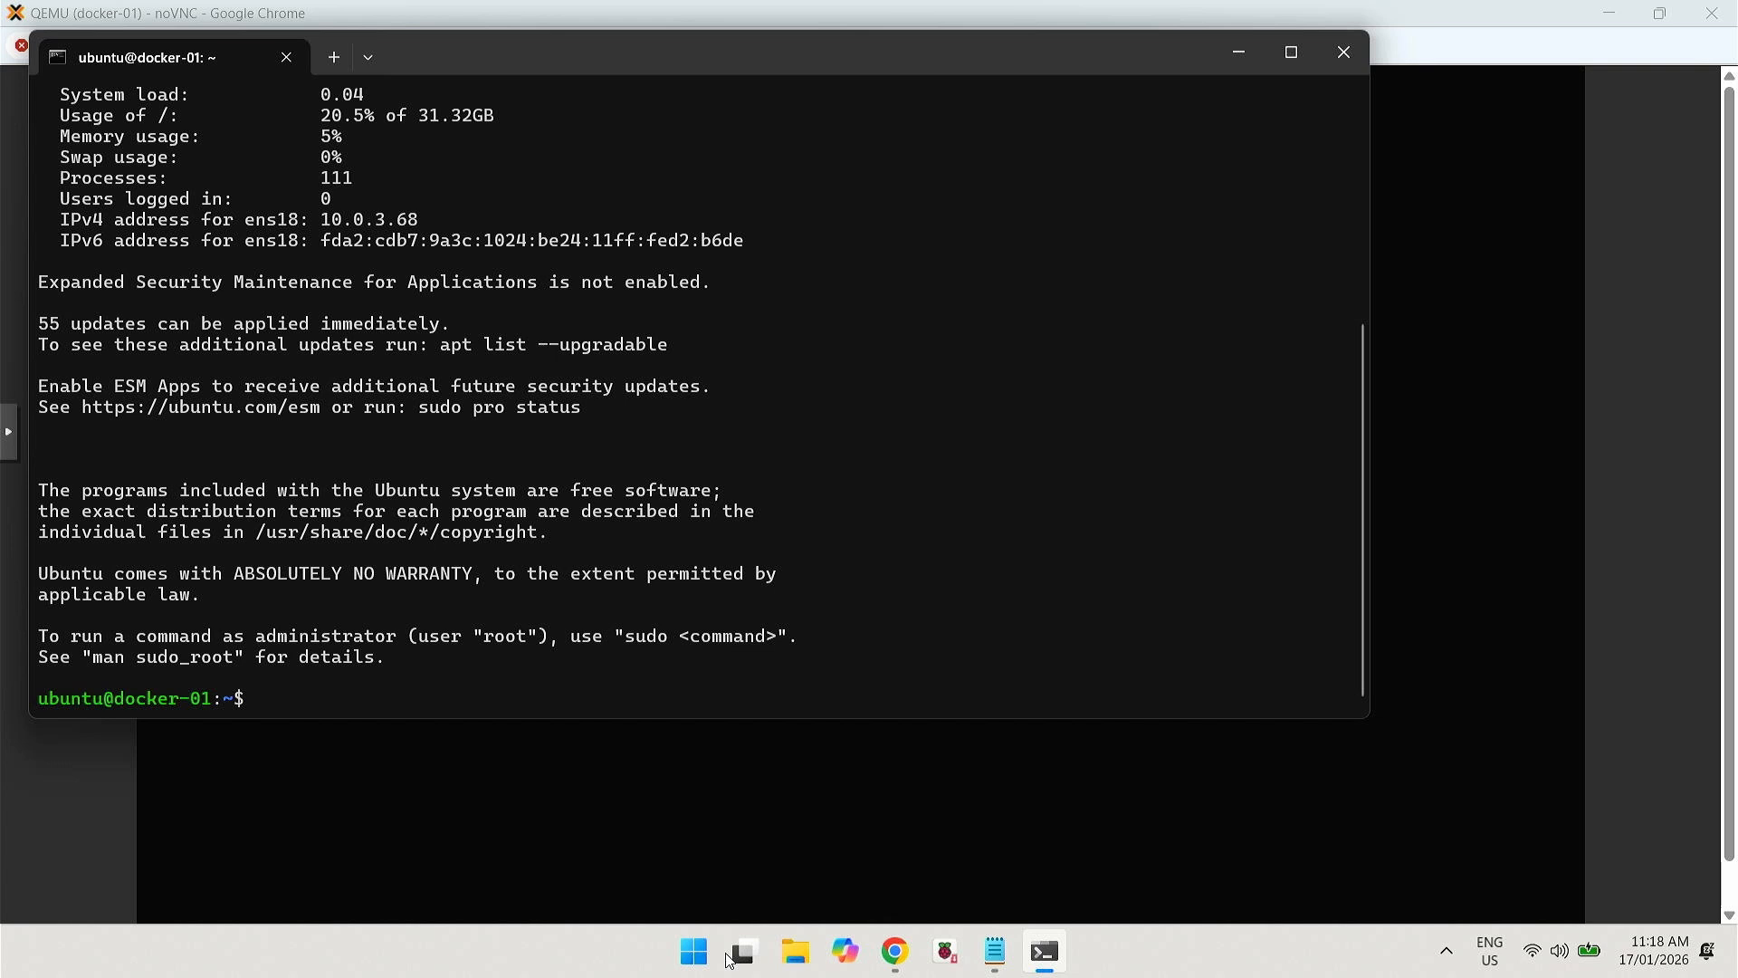
text(sudo a)
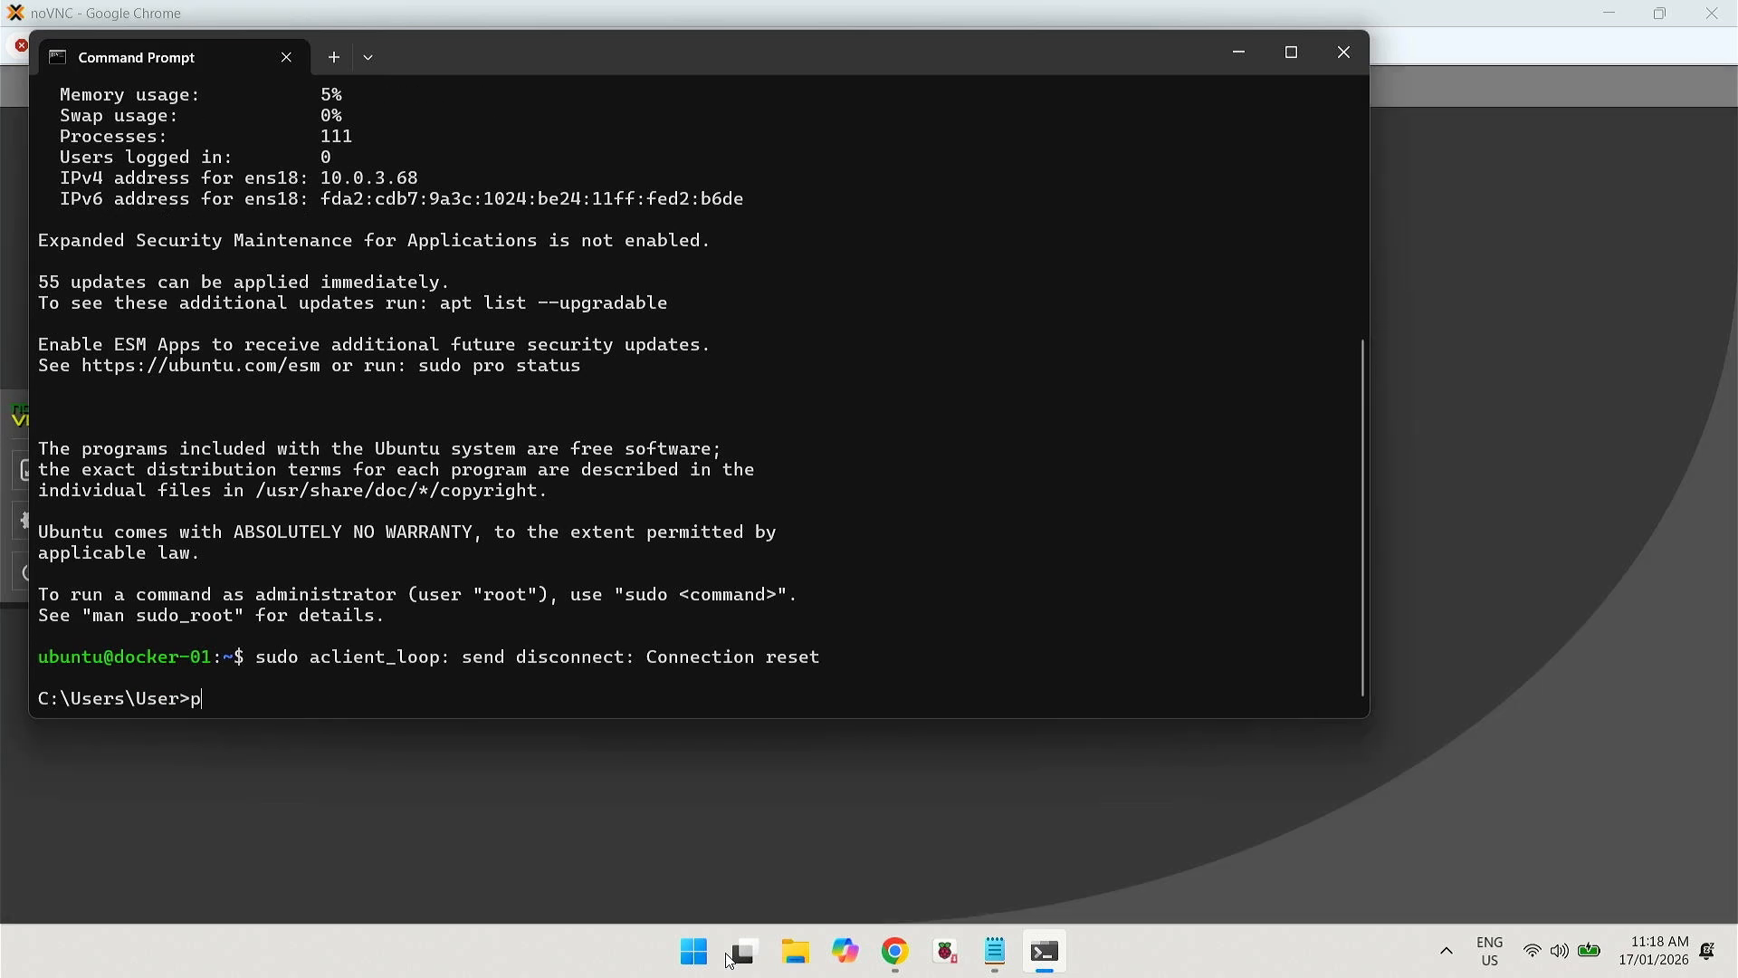
text(p)
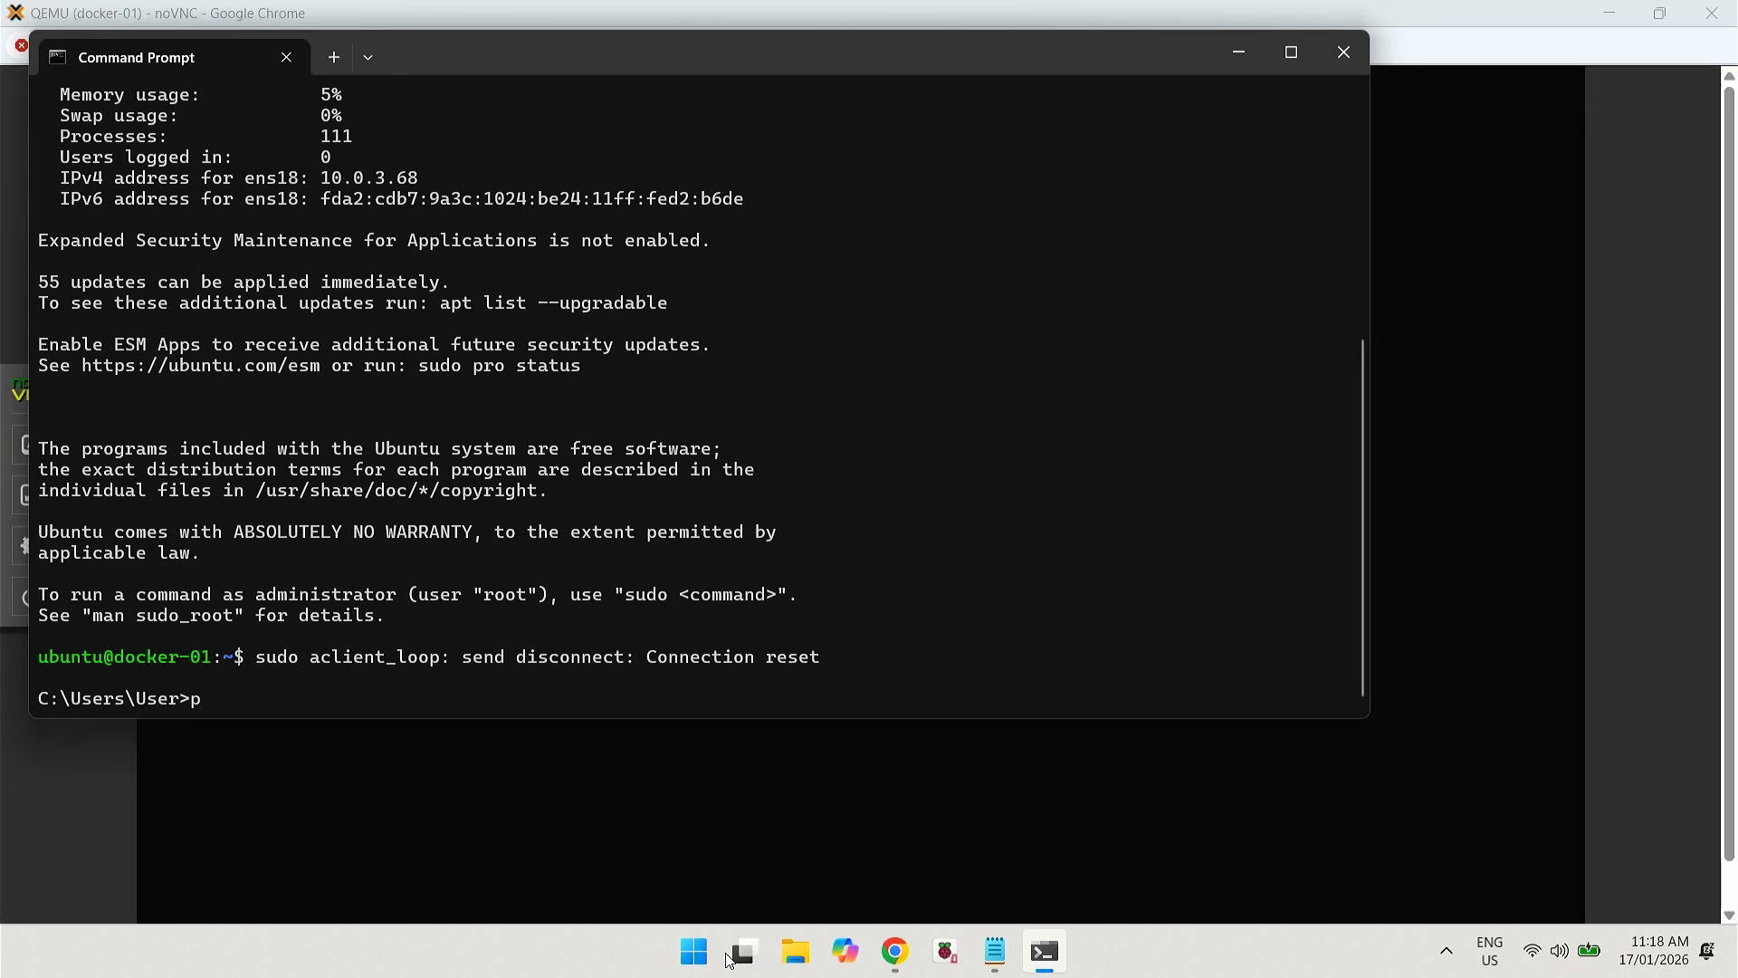
key(BackSpace)
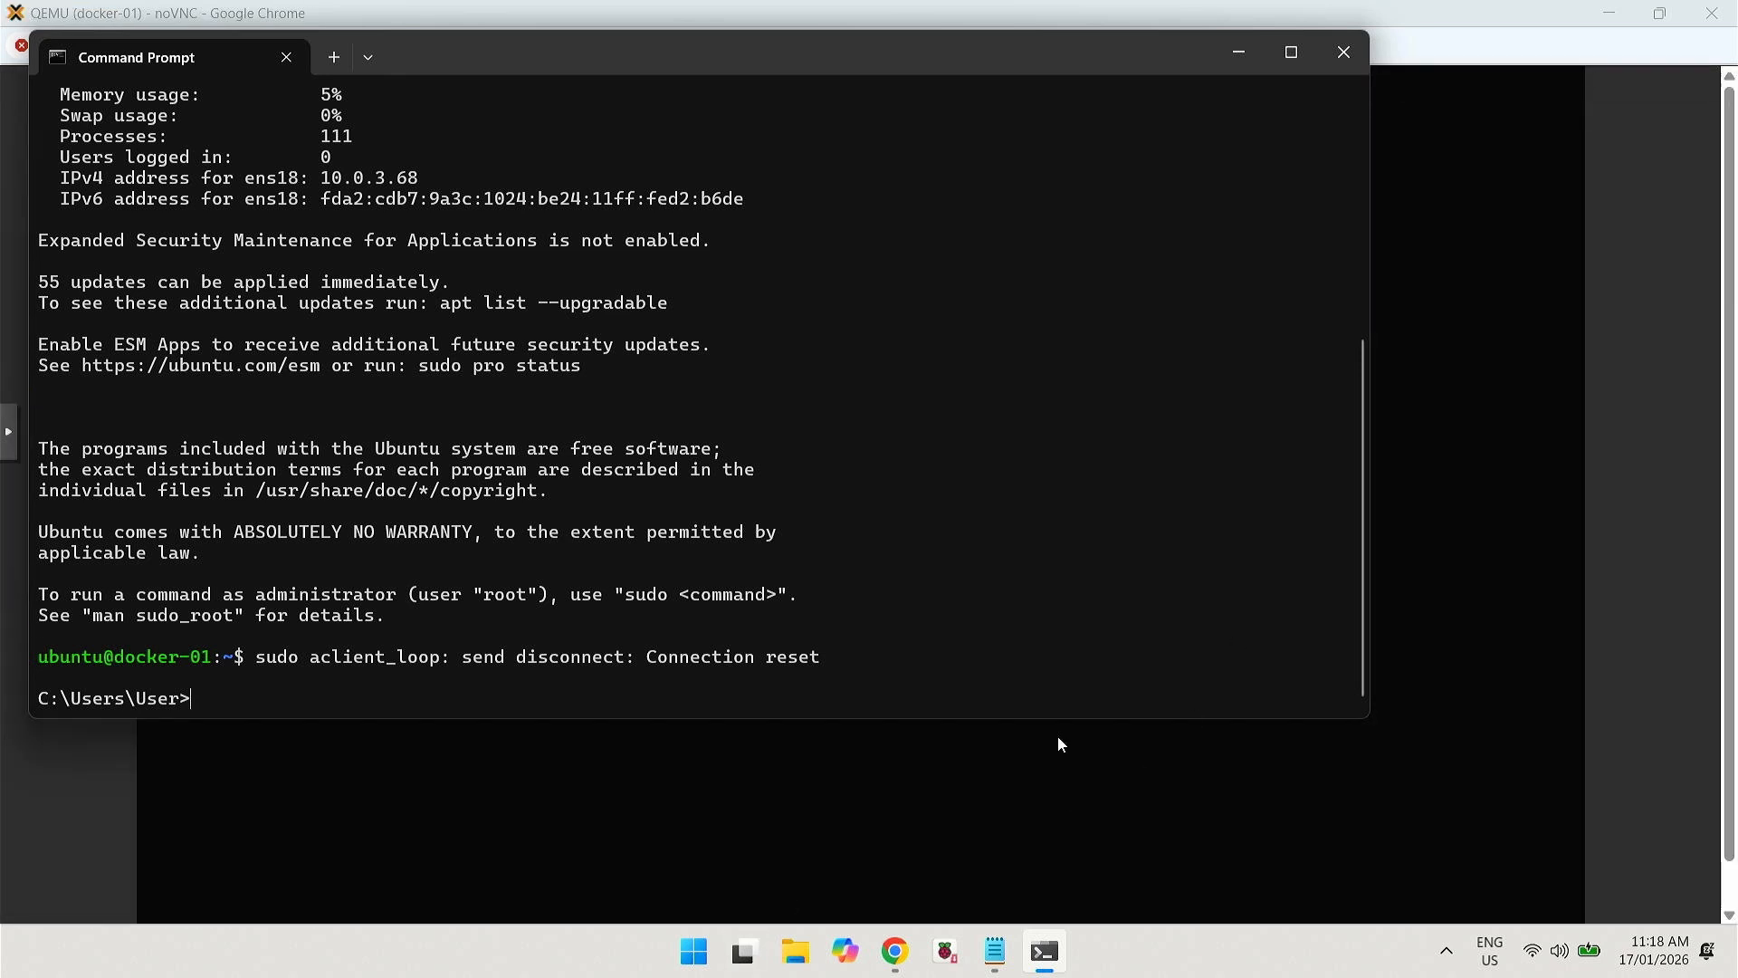
key(Up)
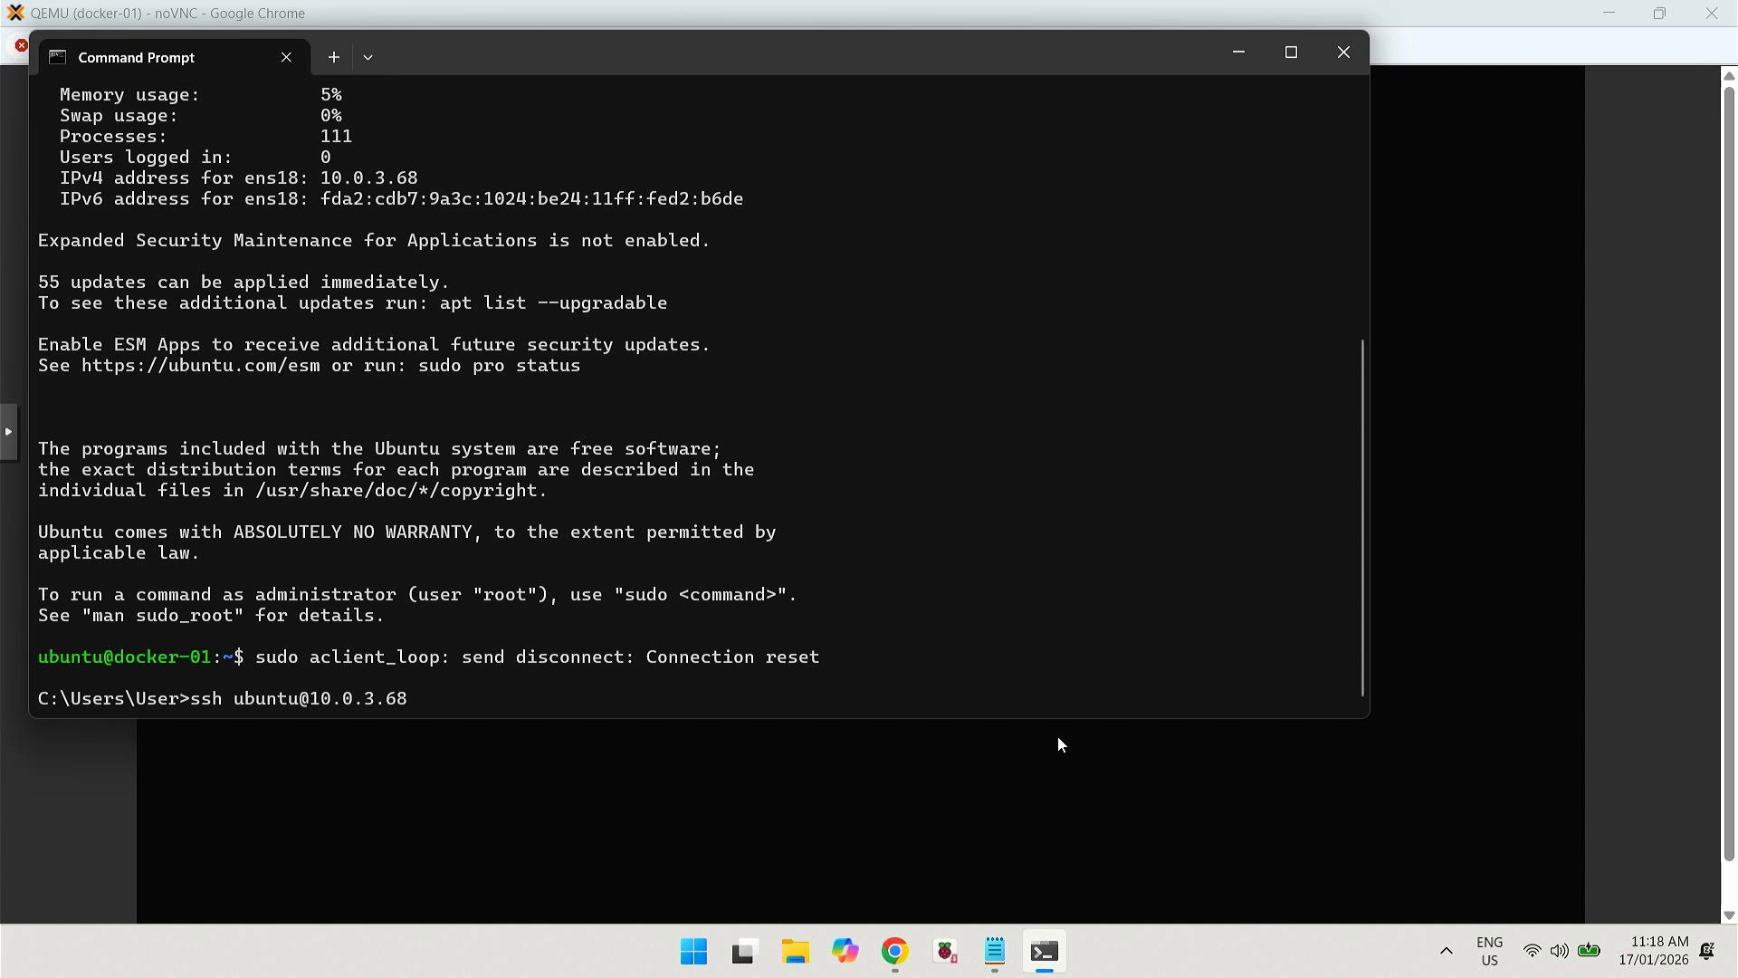
key(Return)
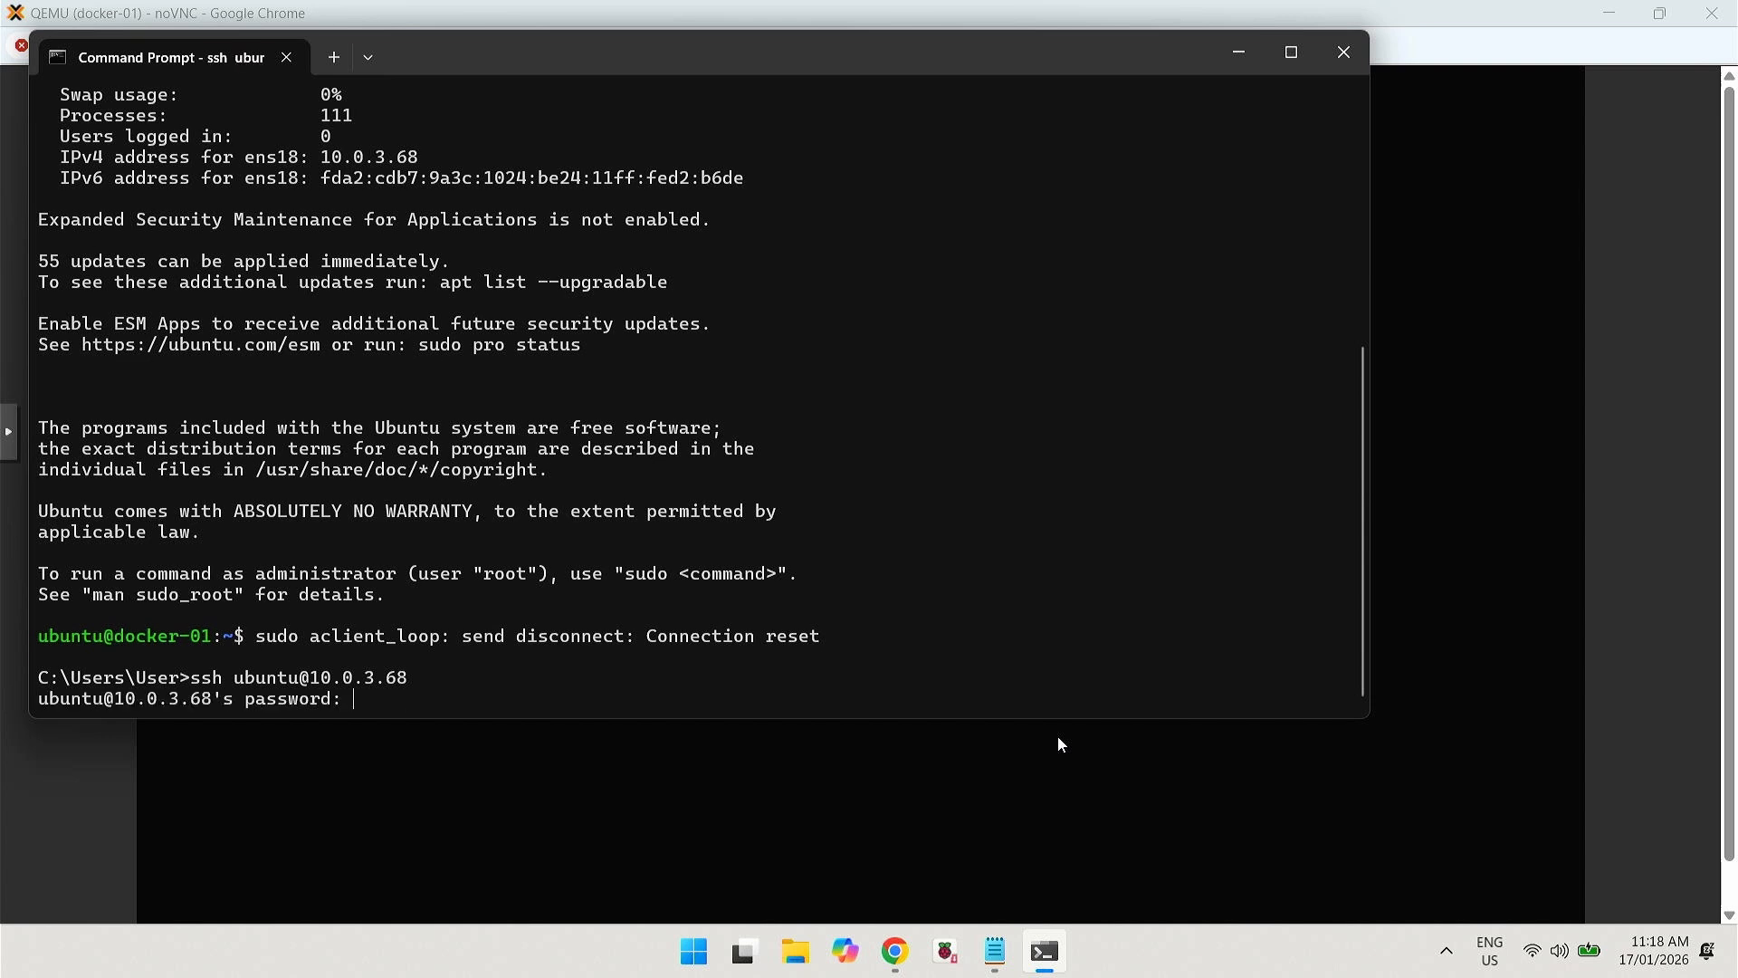
key(Return)
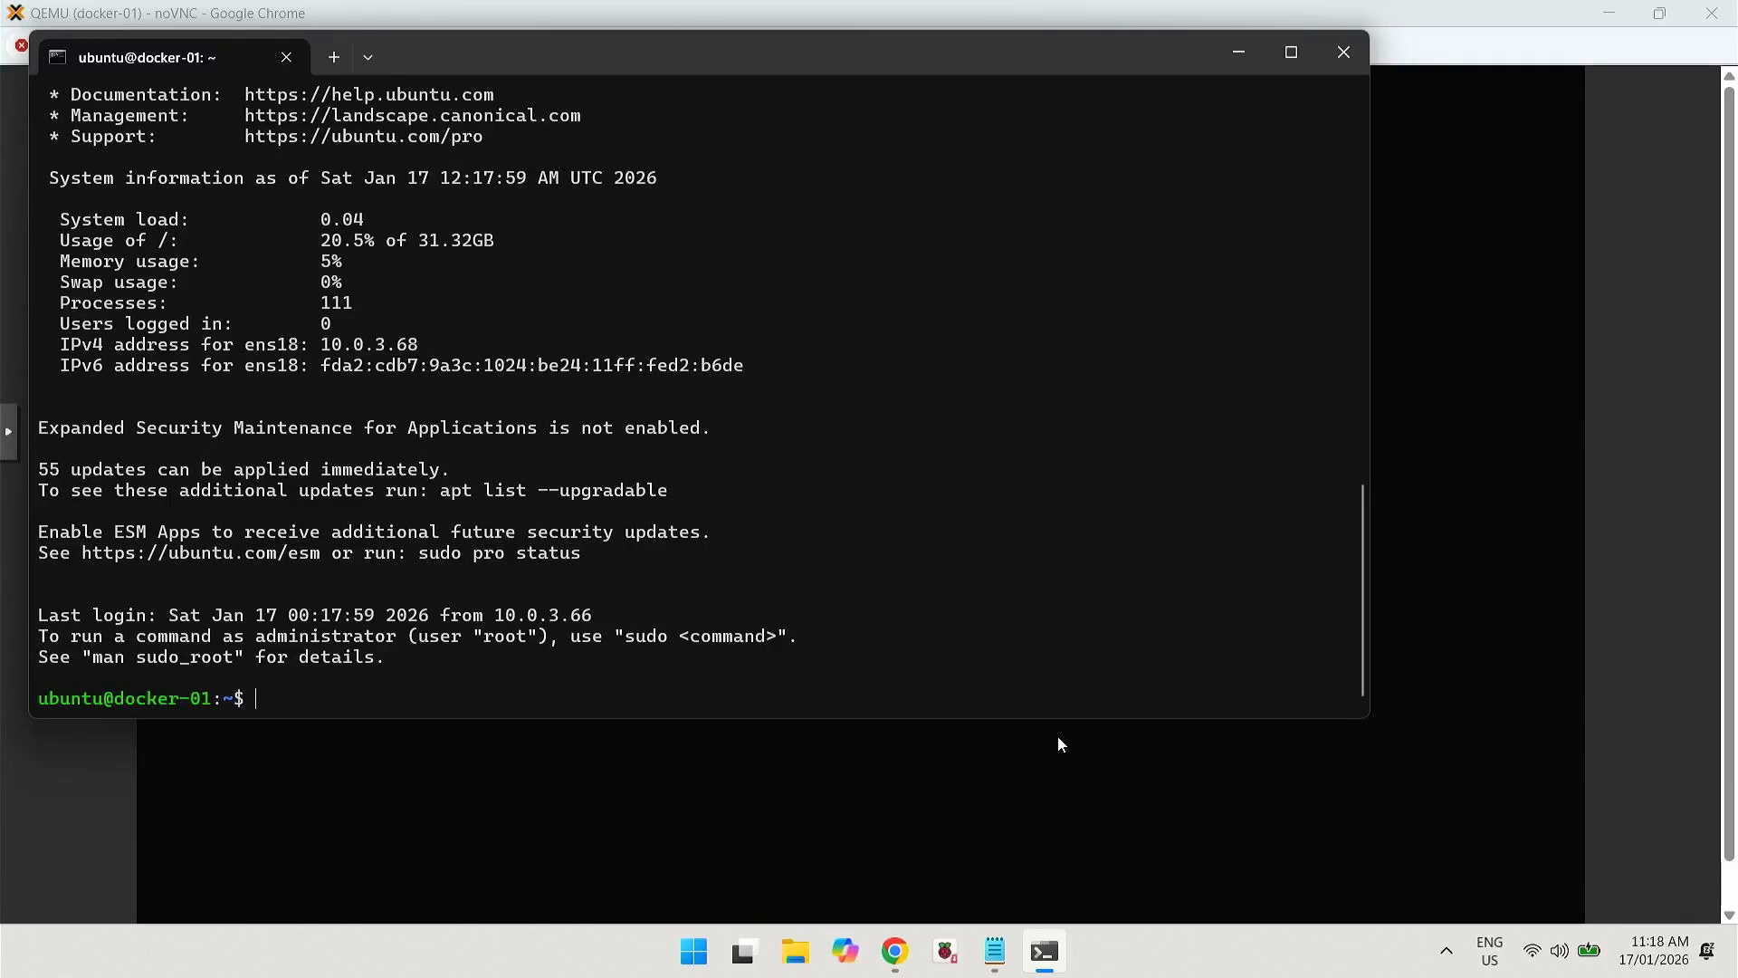
- Refresh the package lists on docker-01 with sudo apt update, entering the sudo password
text(sudo apt update)
key(Return)
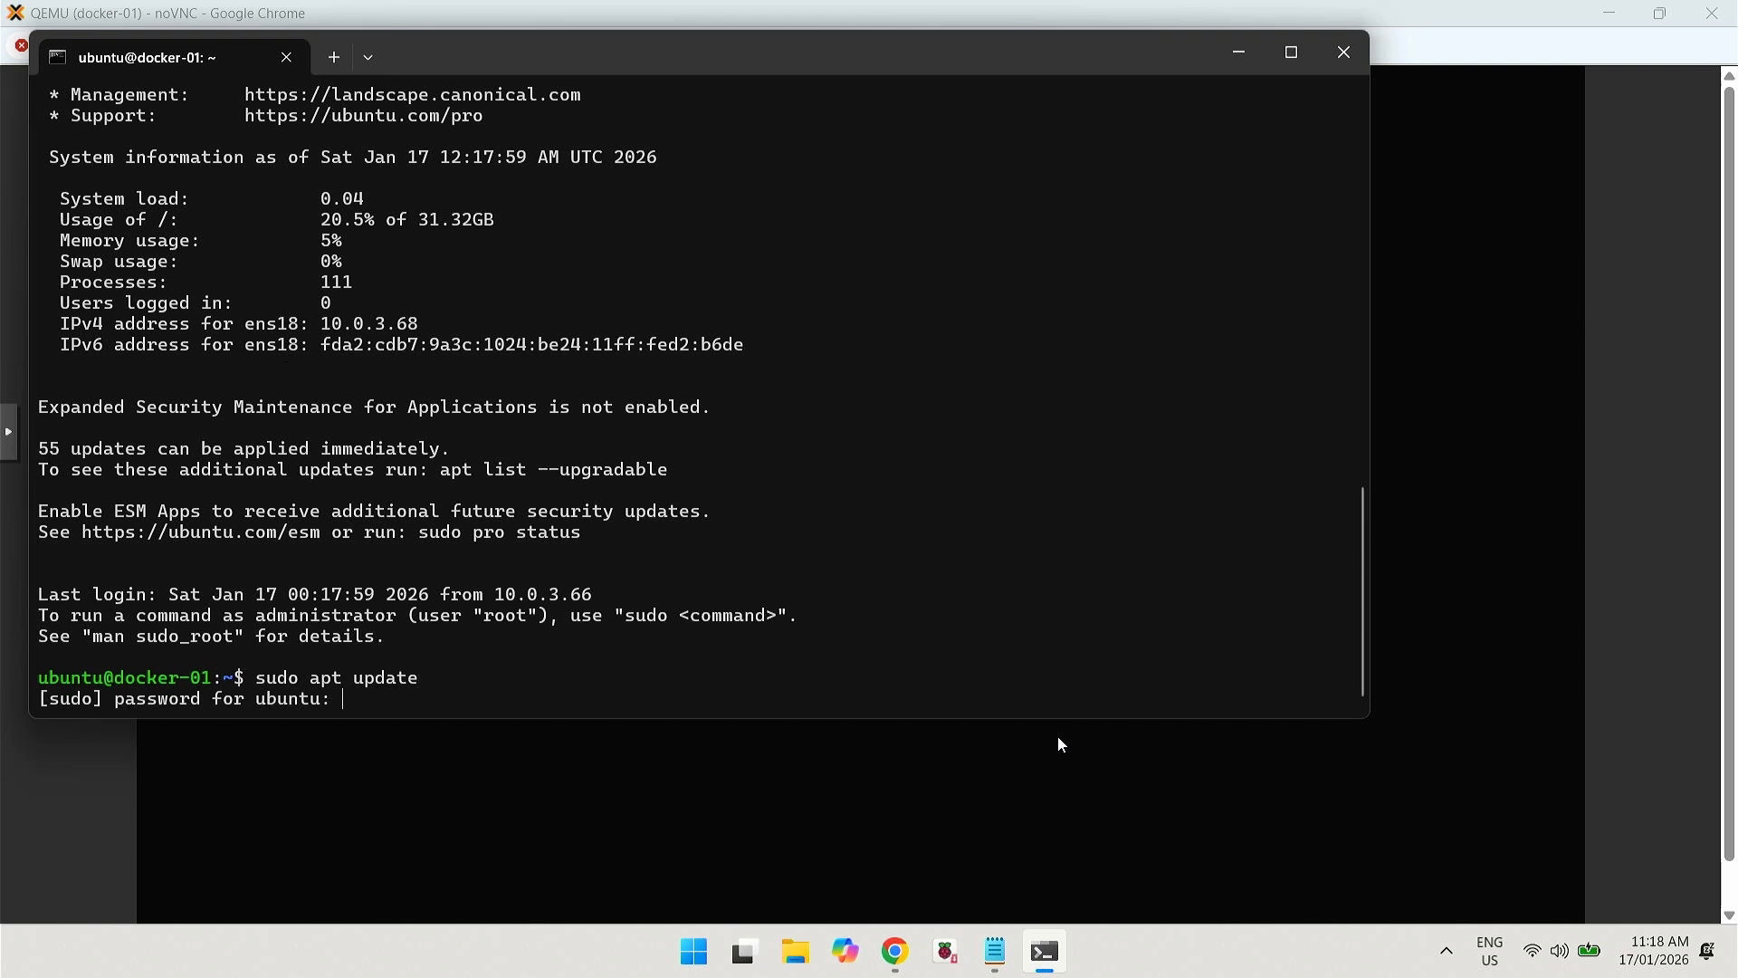
key(Return)
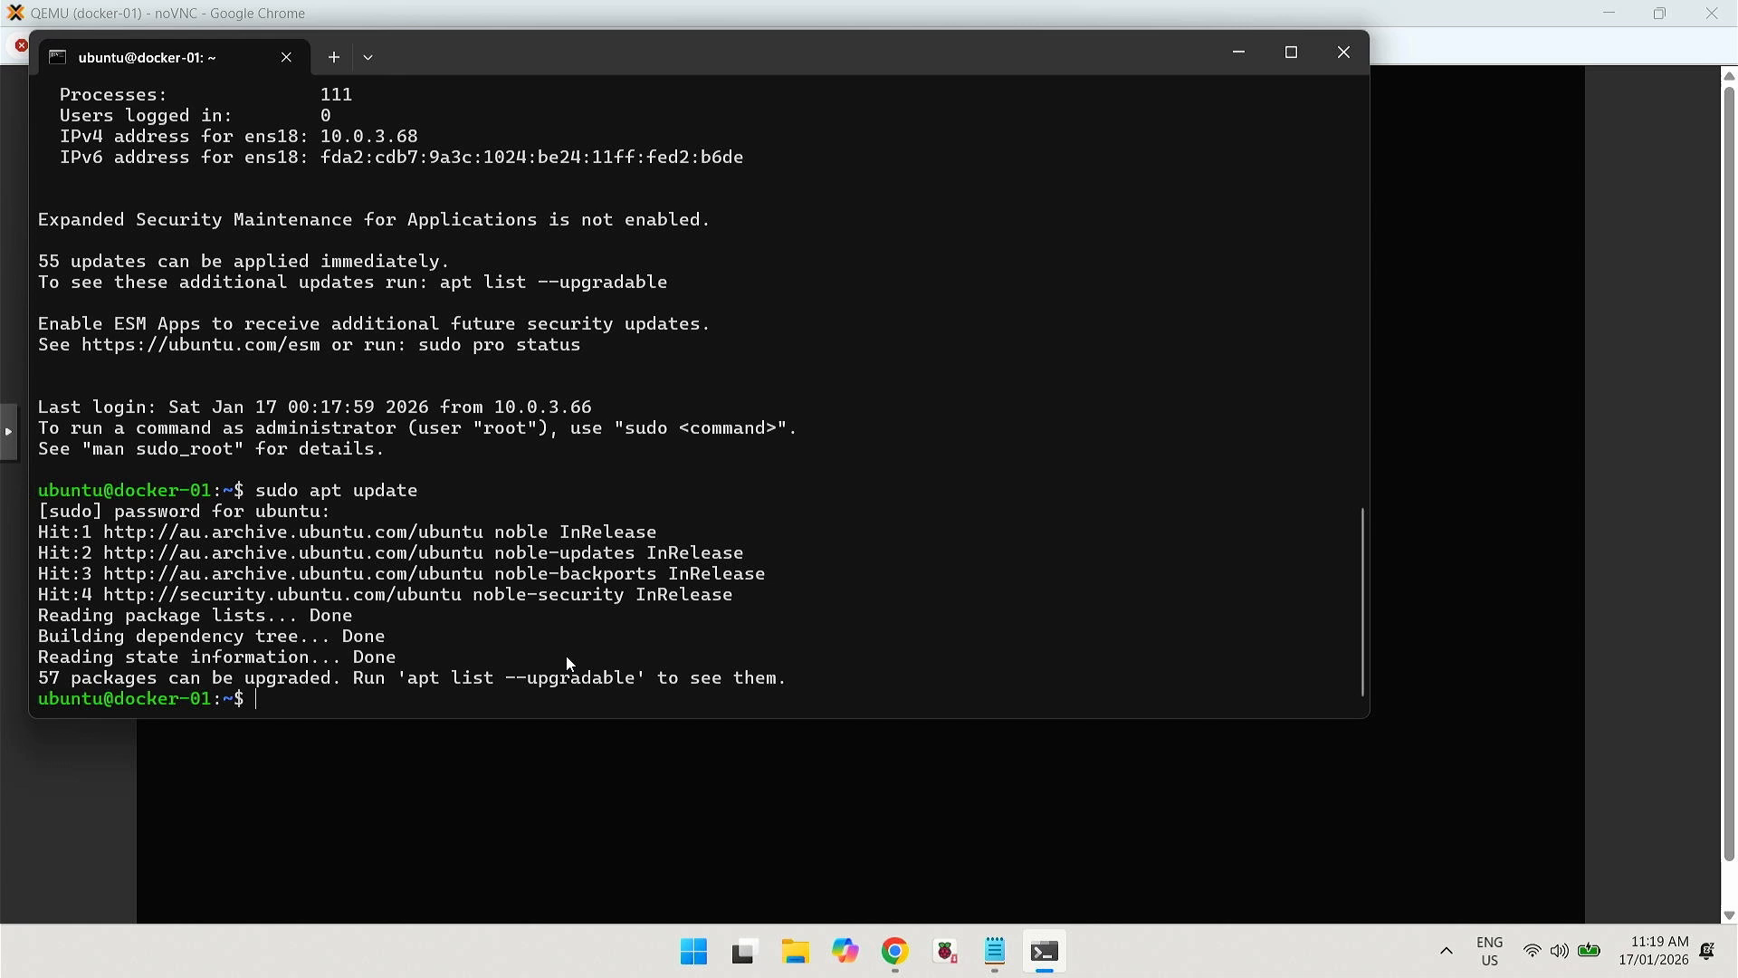
- Install tmux on docker-01 using sudo apt install tmux -y
text(sudo apt install tmux)
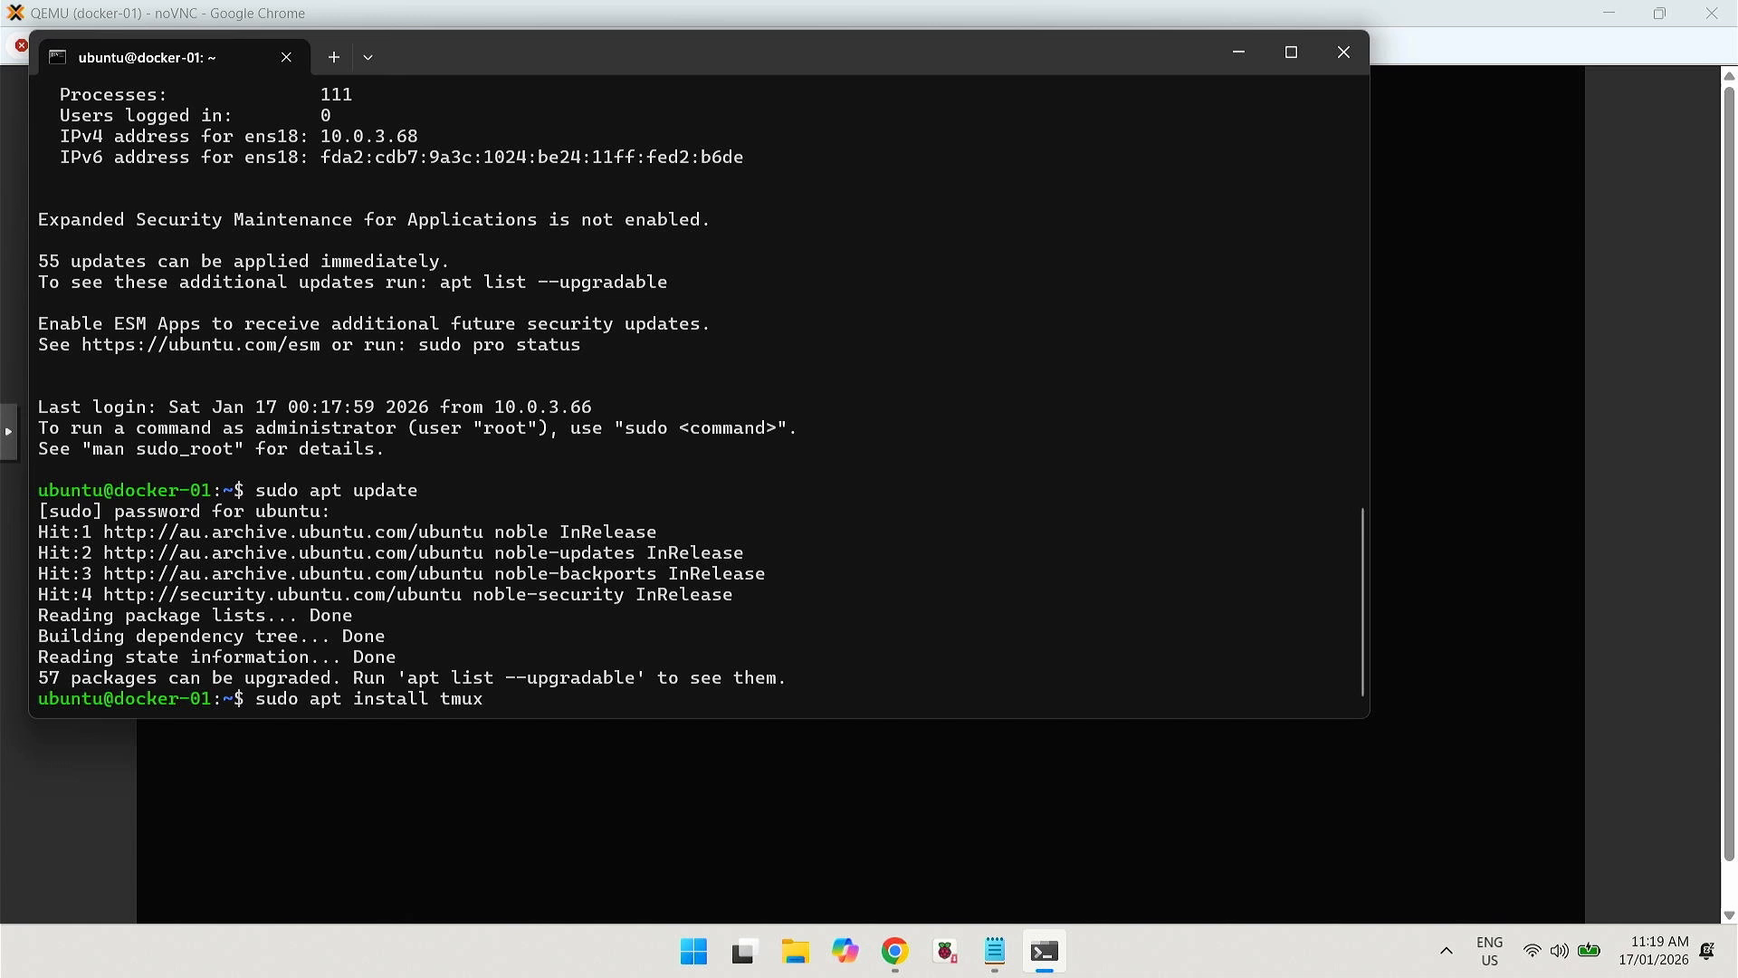
text( -y)
key(Return)
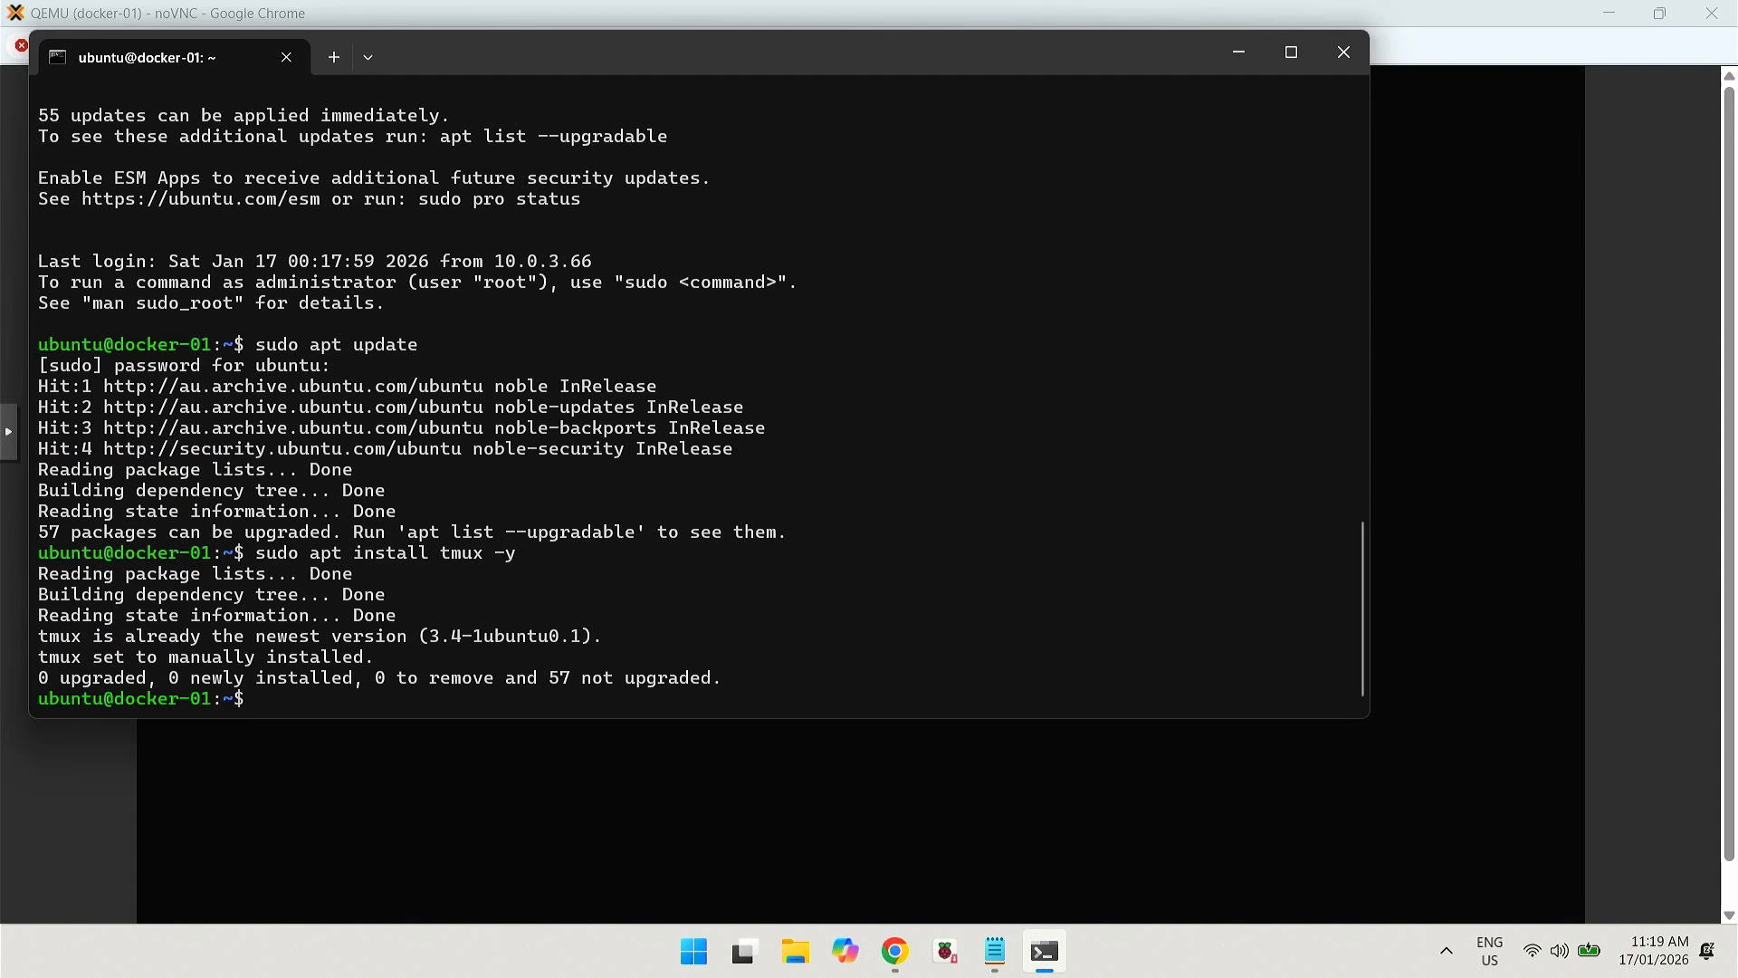
- Start a tmux session and upgrade all packages in it with sudo apt upgrade -y, entering the sudo password
text(tmux)
key(Return)
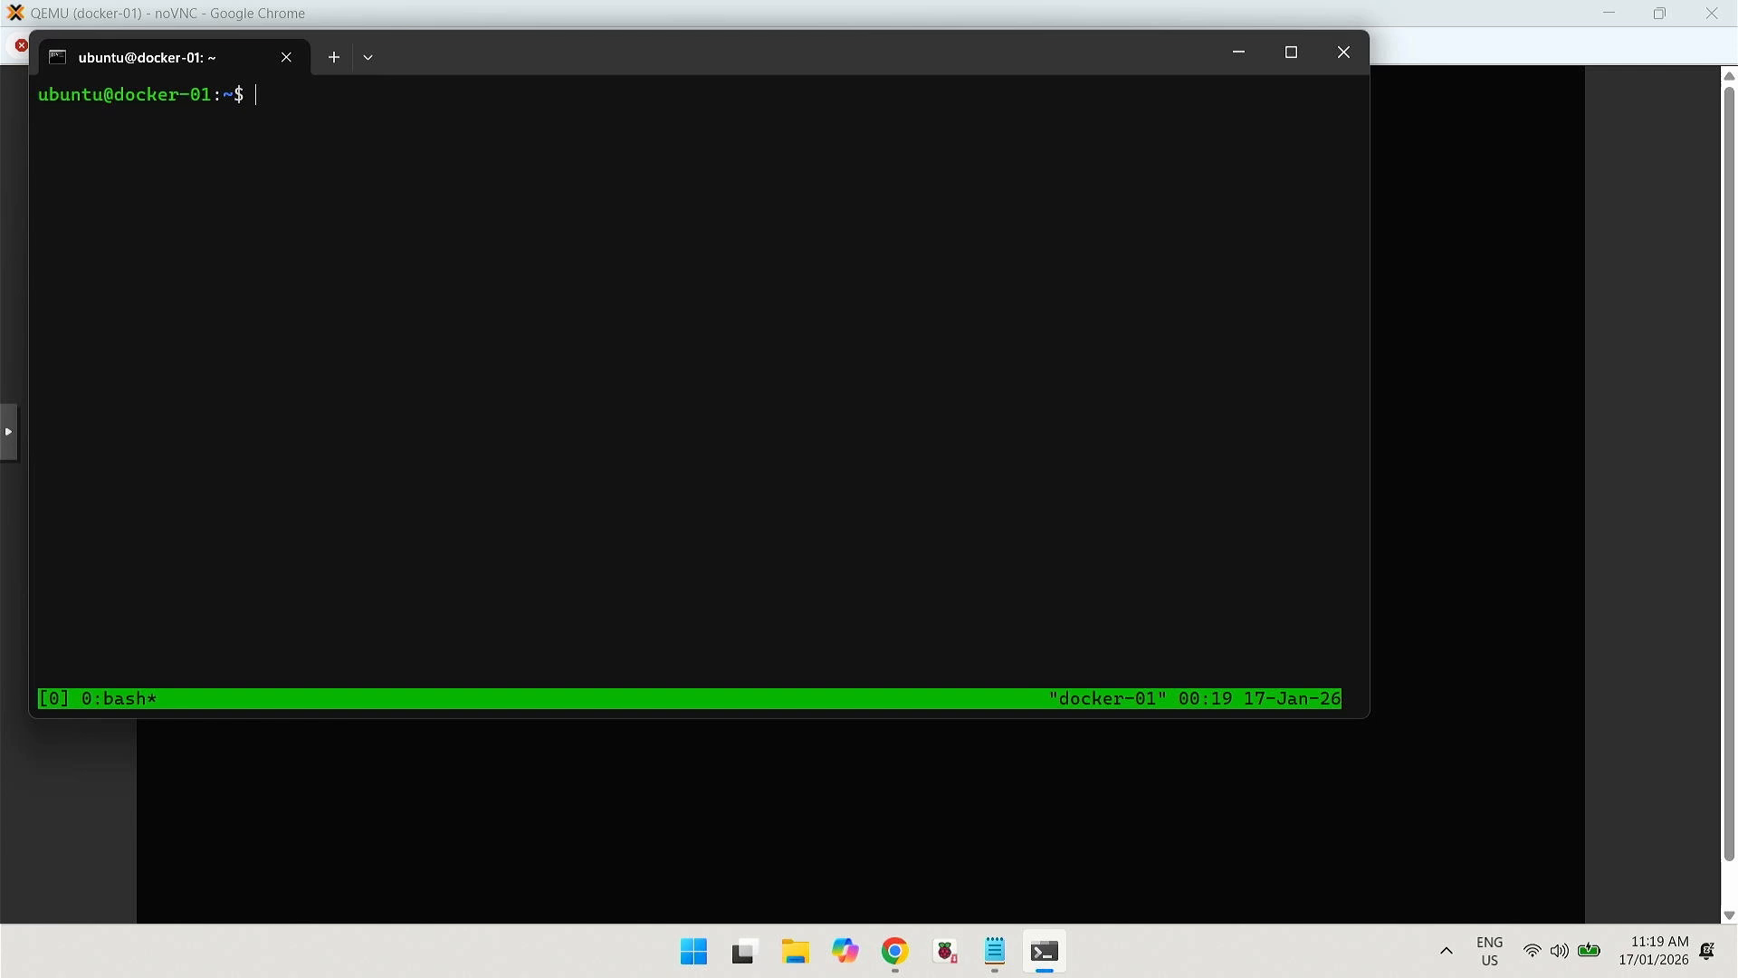
text(sudo apt upgrade -y)
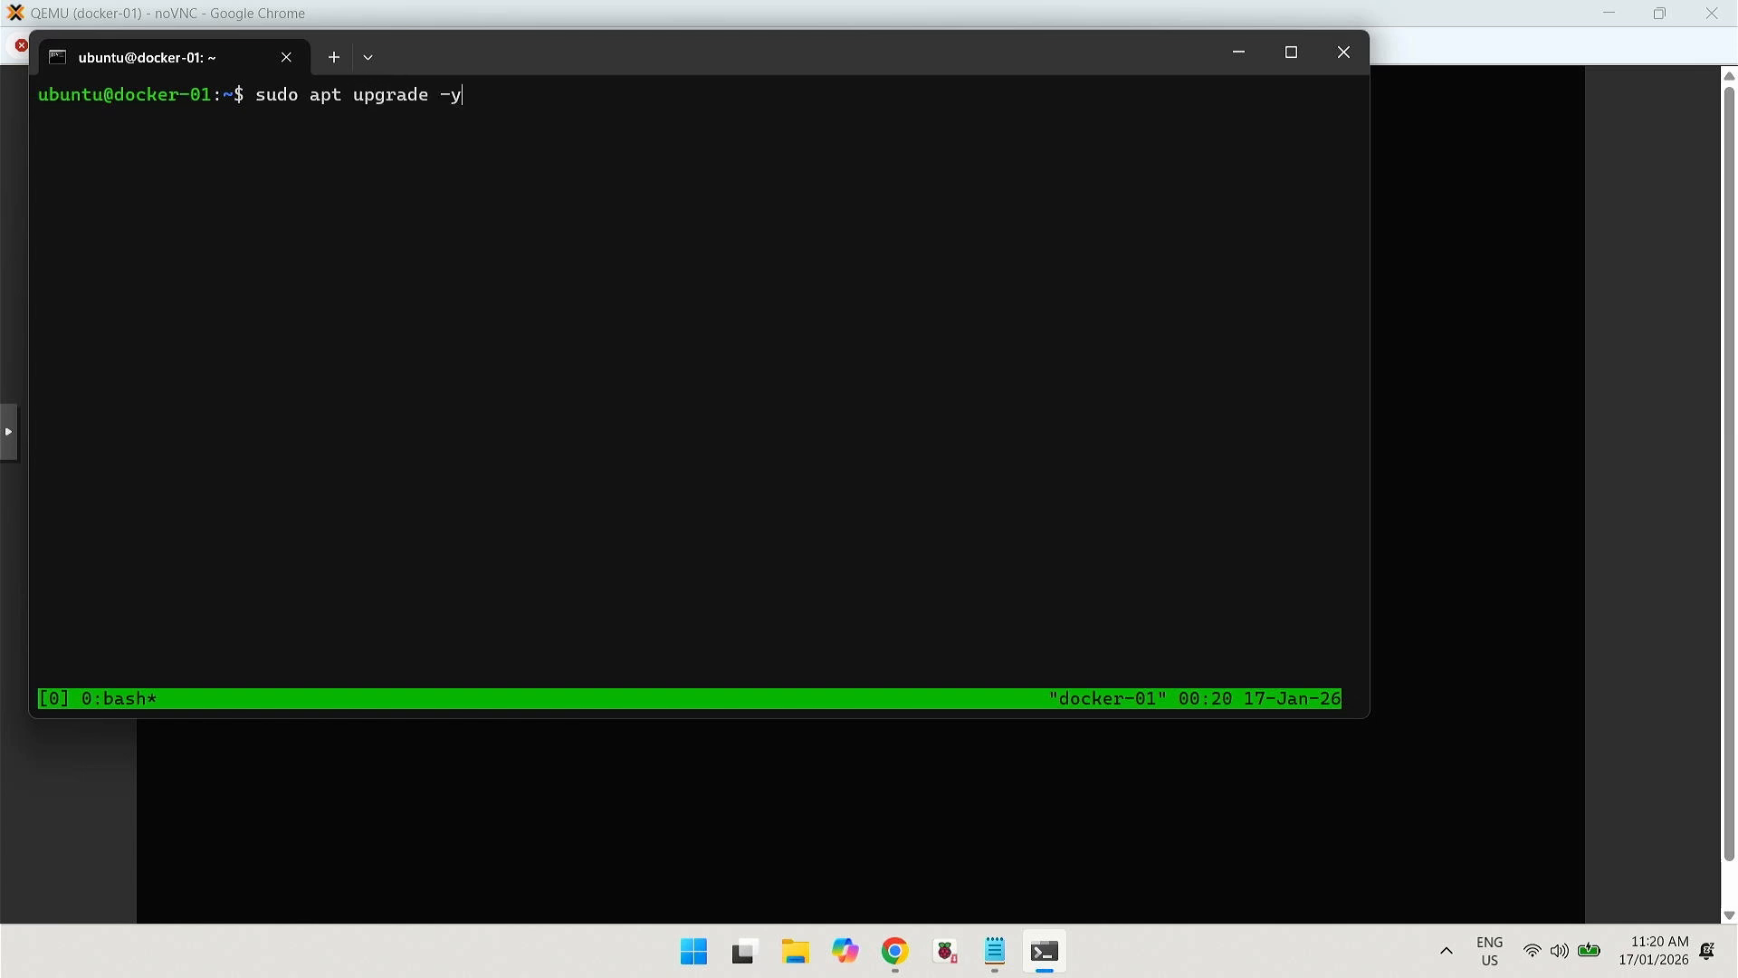
key(Return)
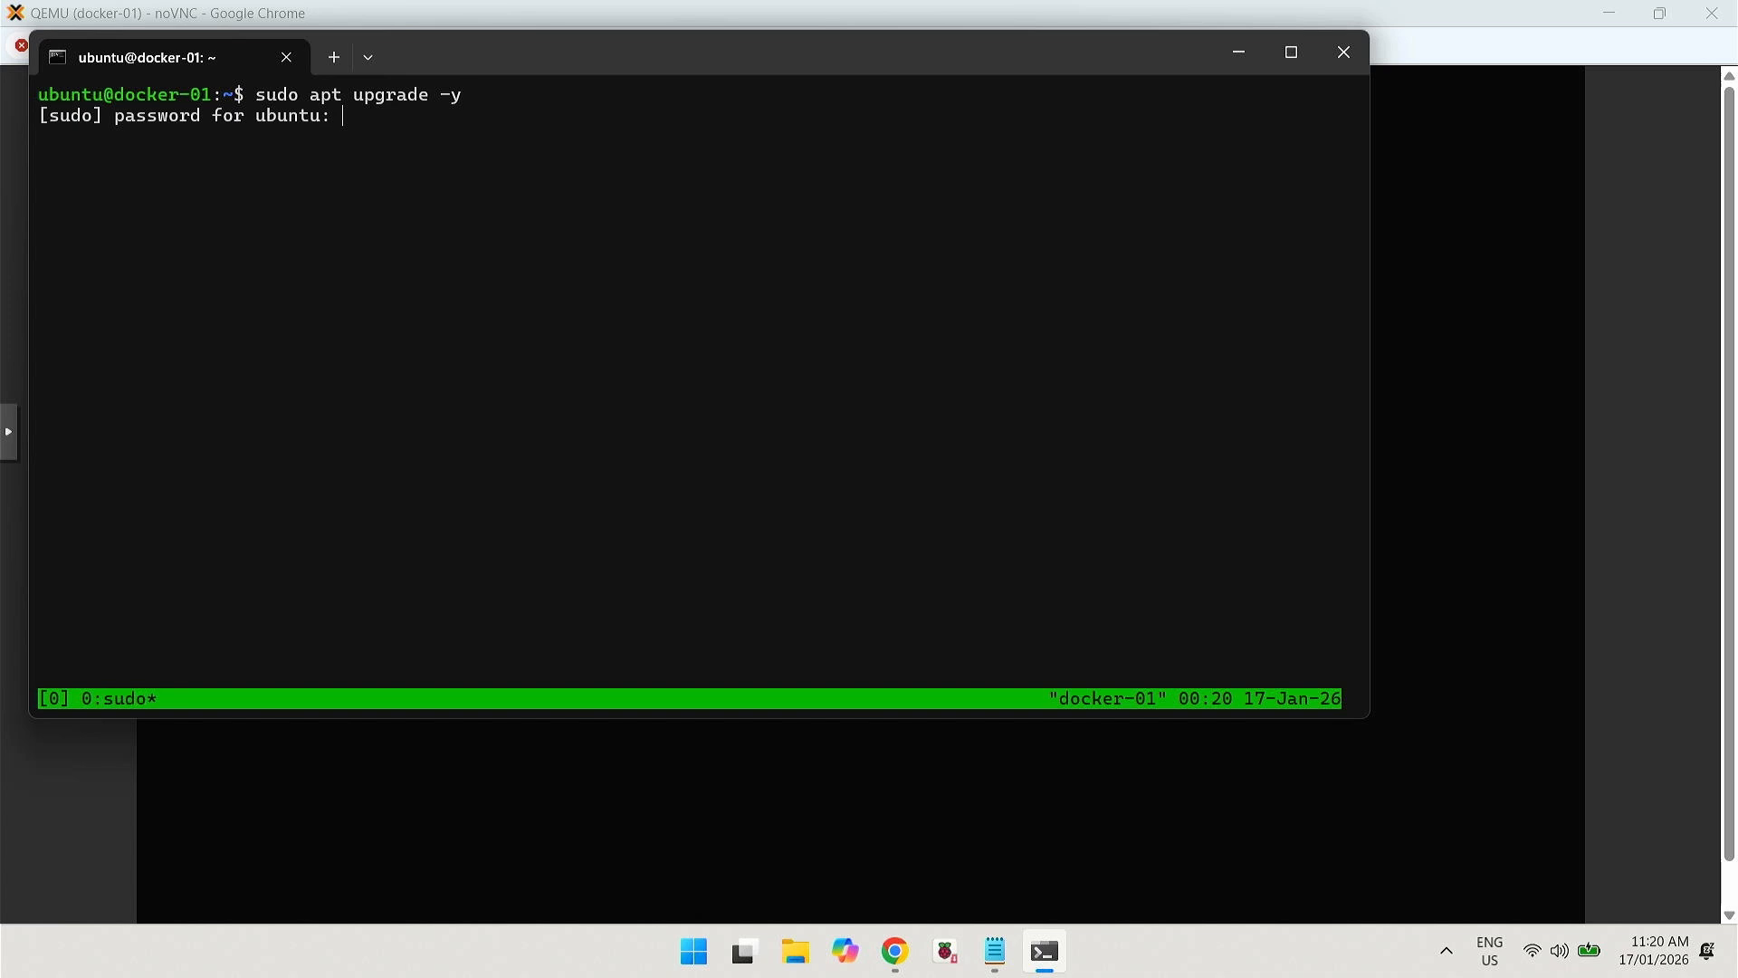
key(Return)
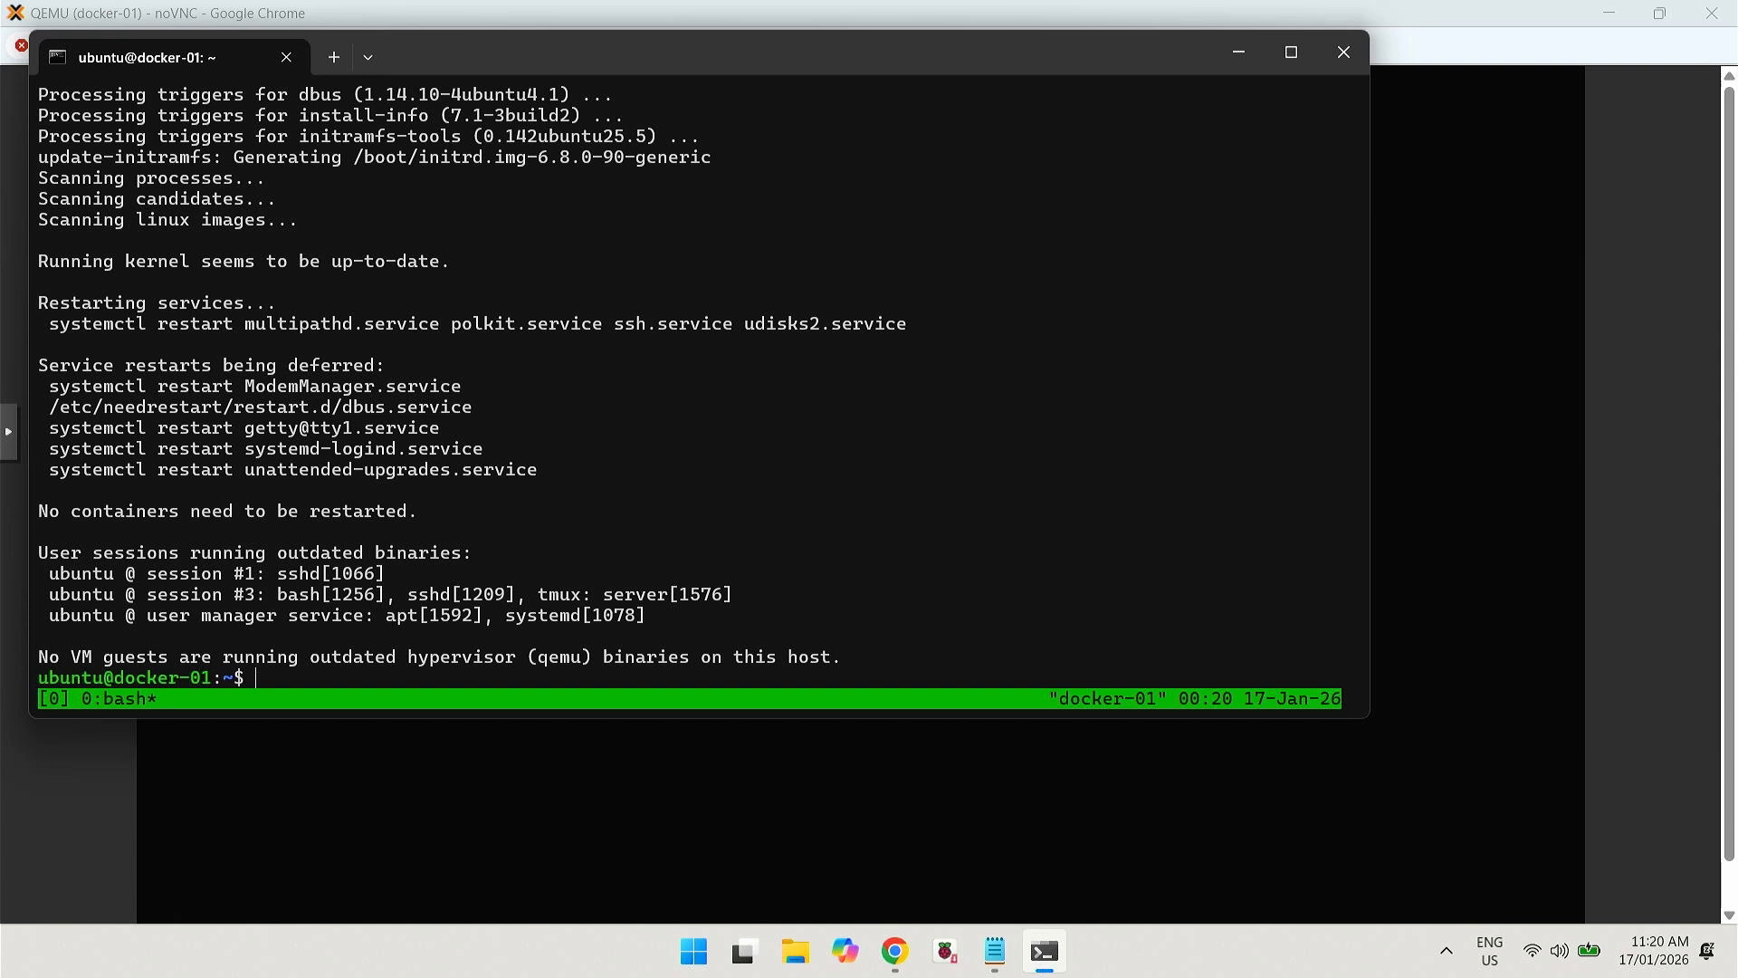
- Detach from the tmux session and exit the SSH connection to docker-01
key(ctrl+b)
key(d)
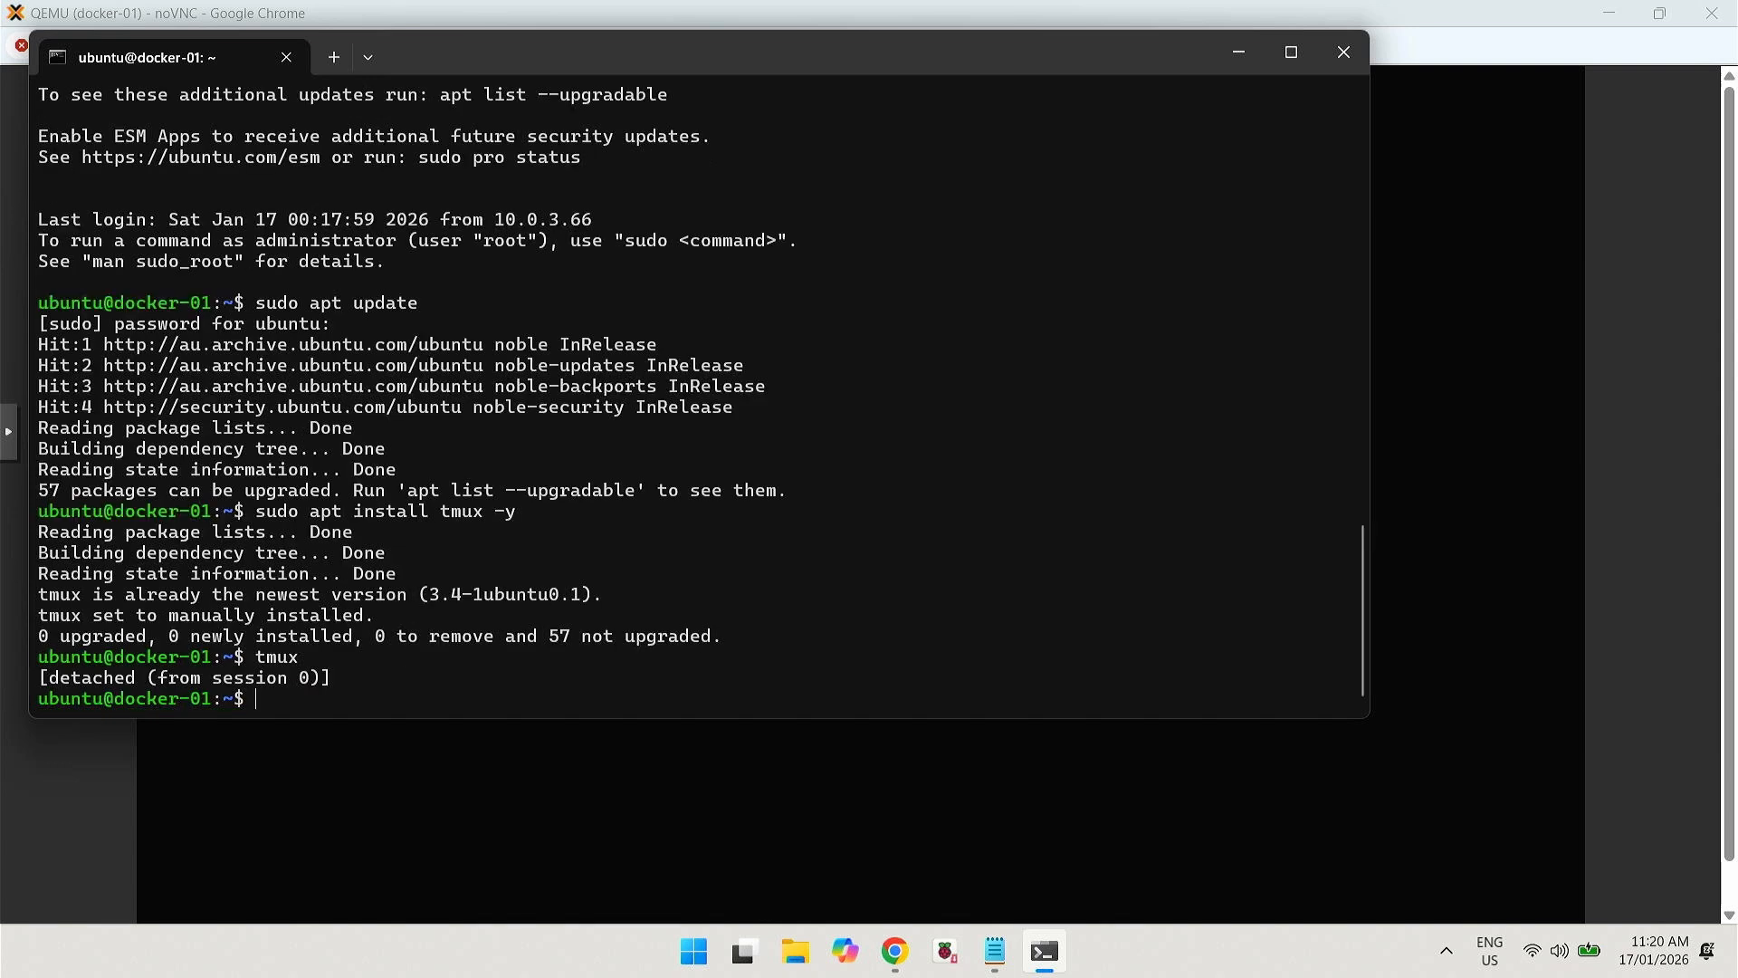
text(exit)
key(Return)
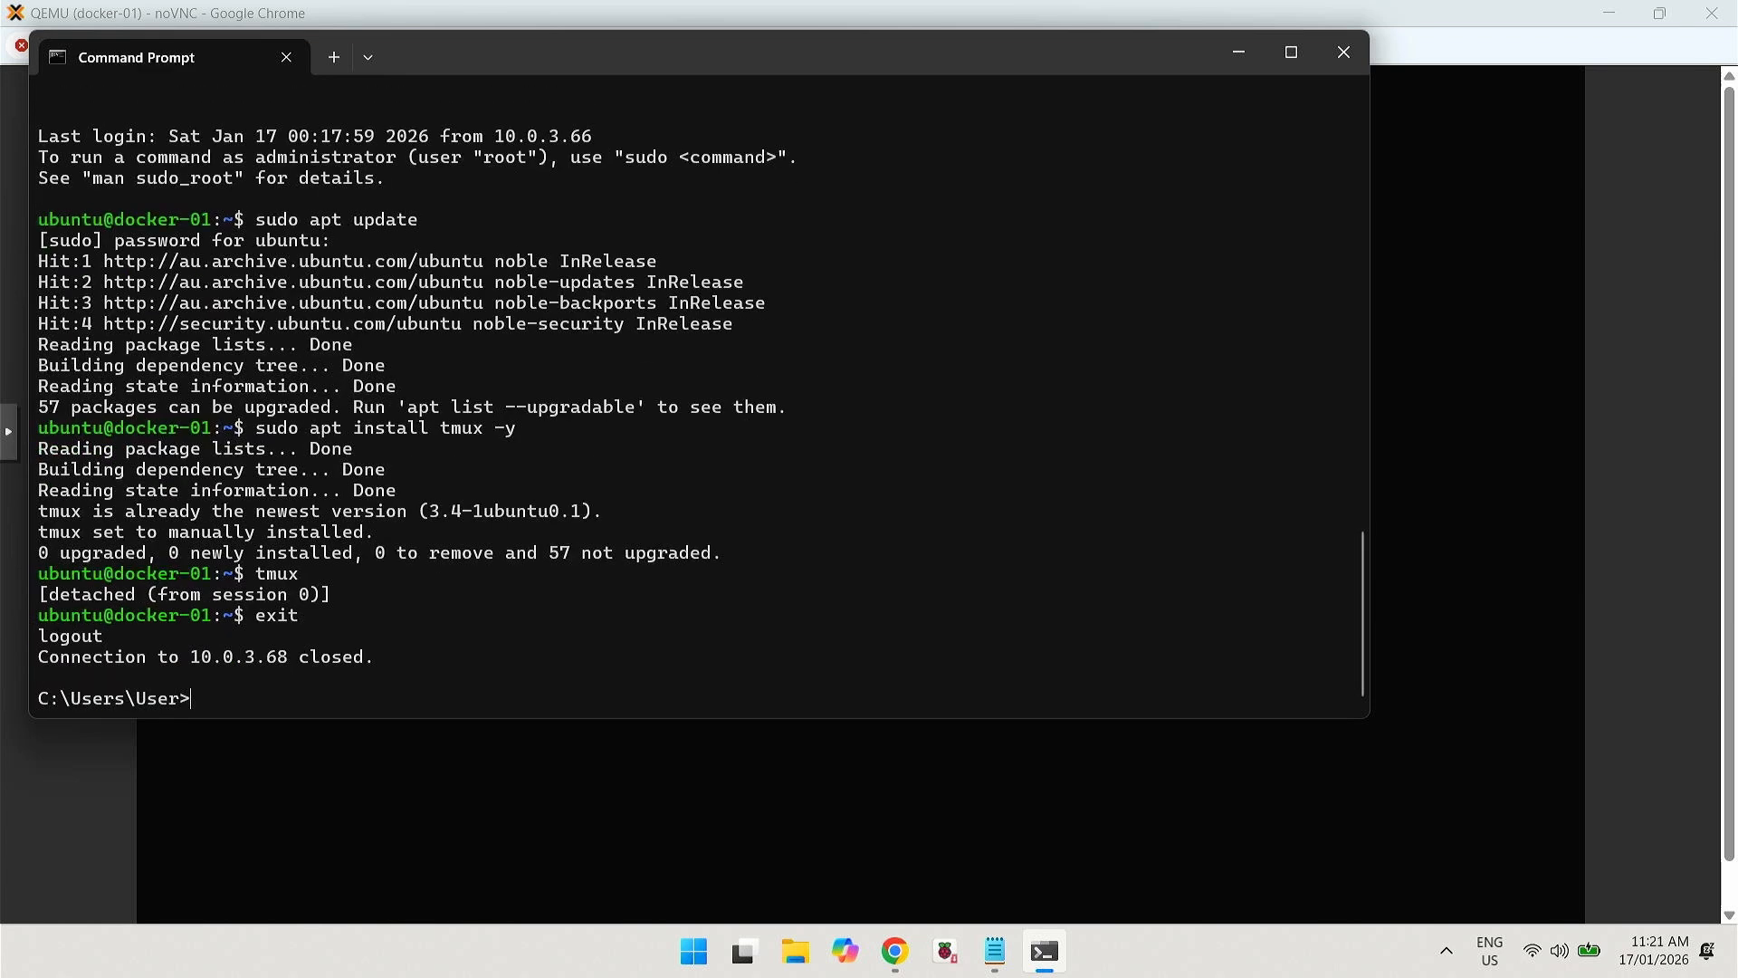
key(Up)
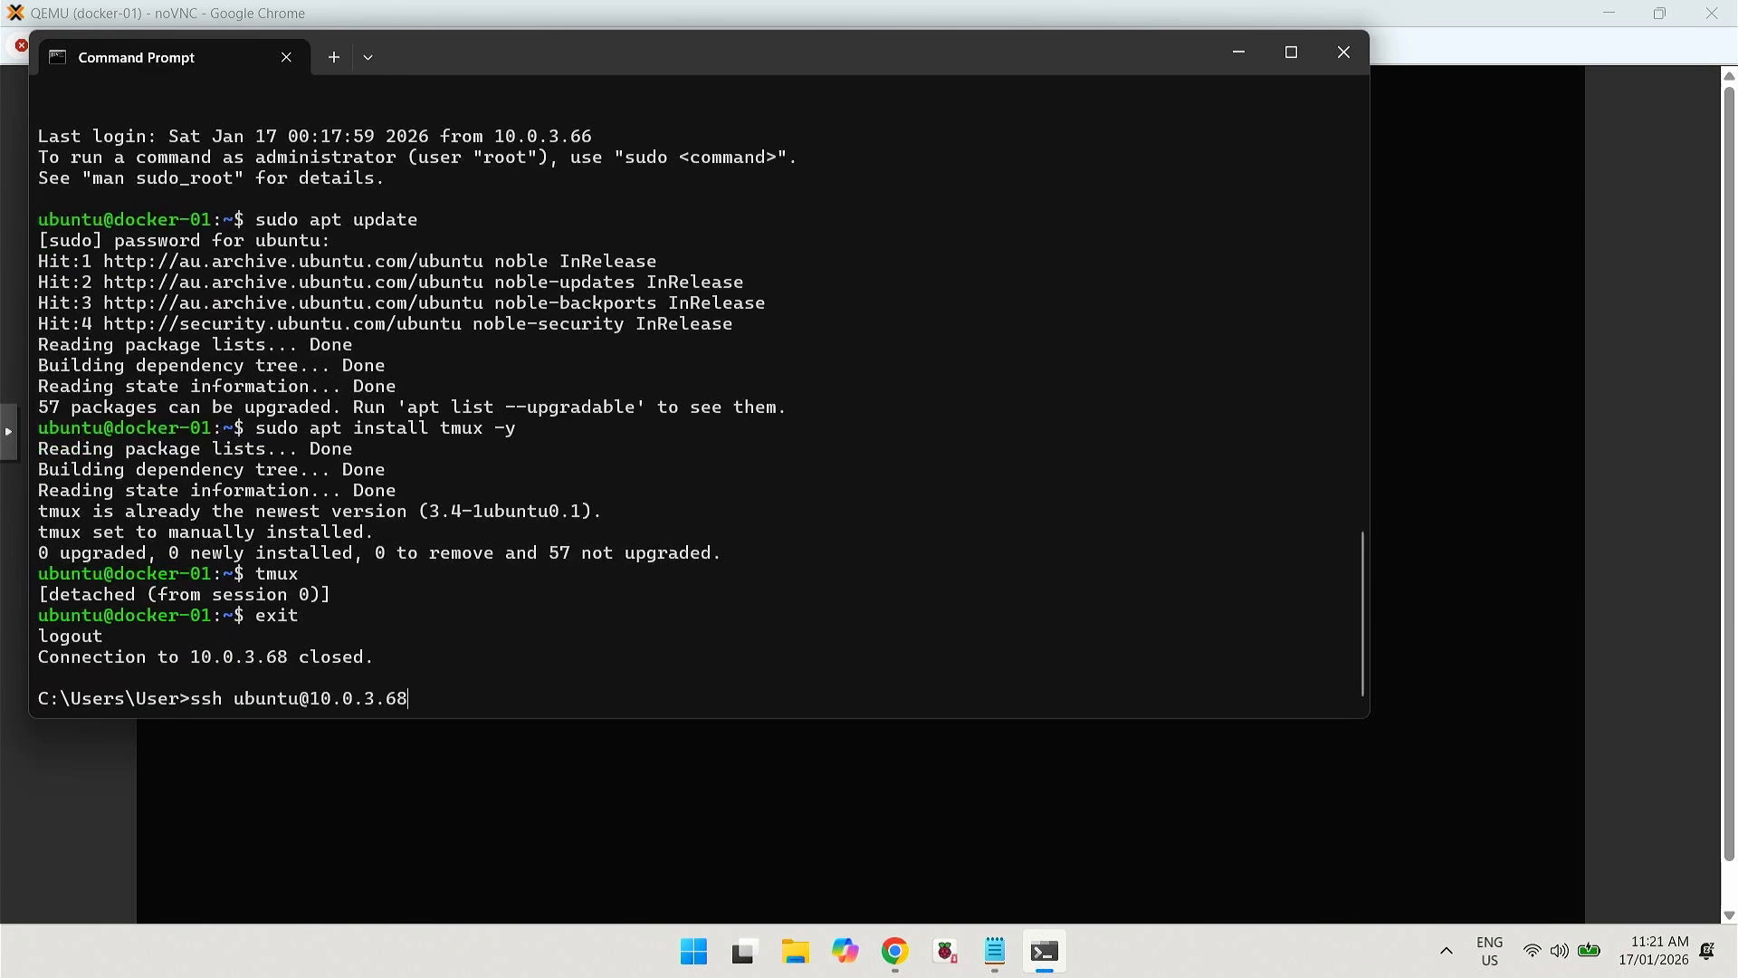
key(Return)
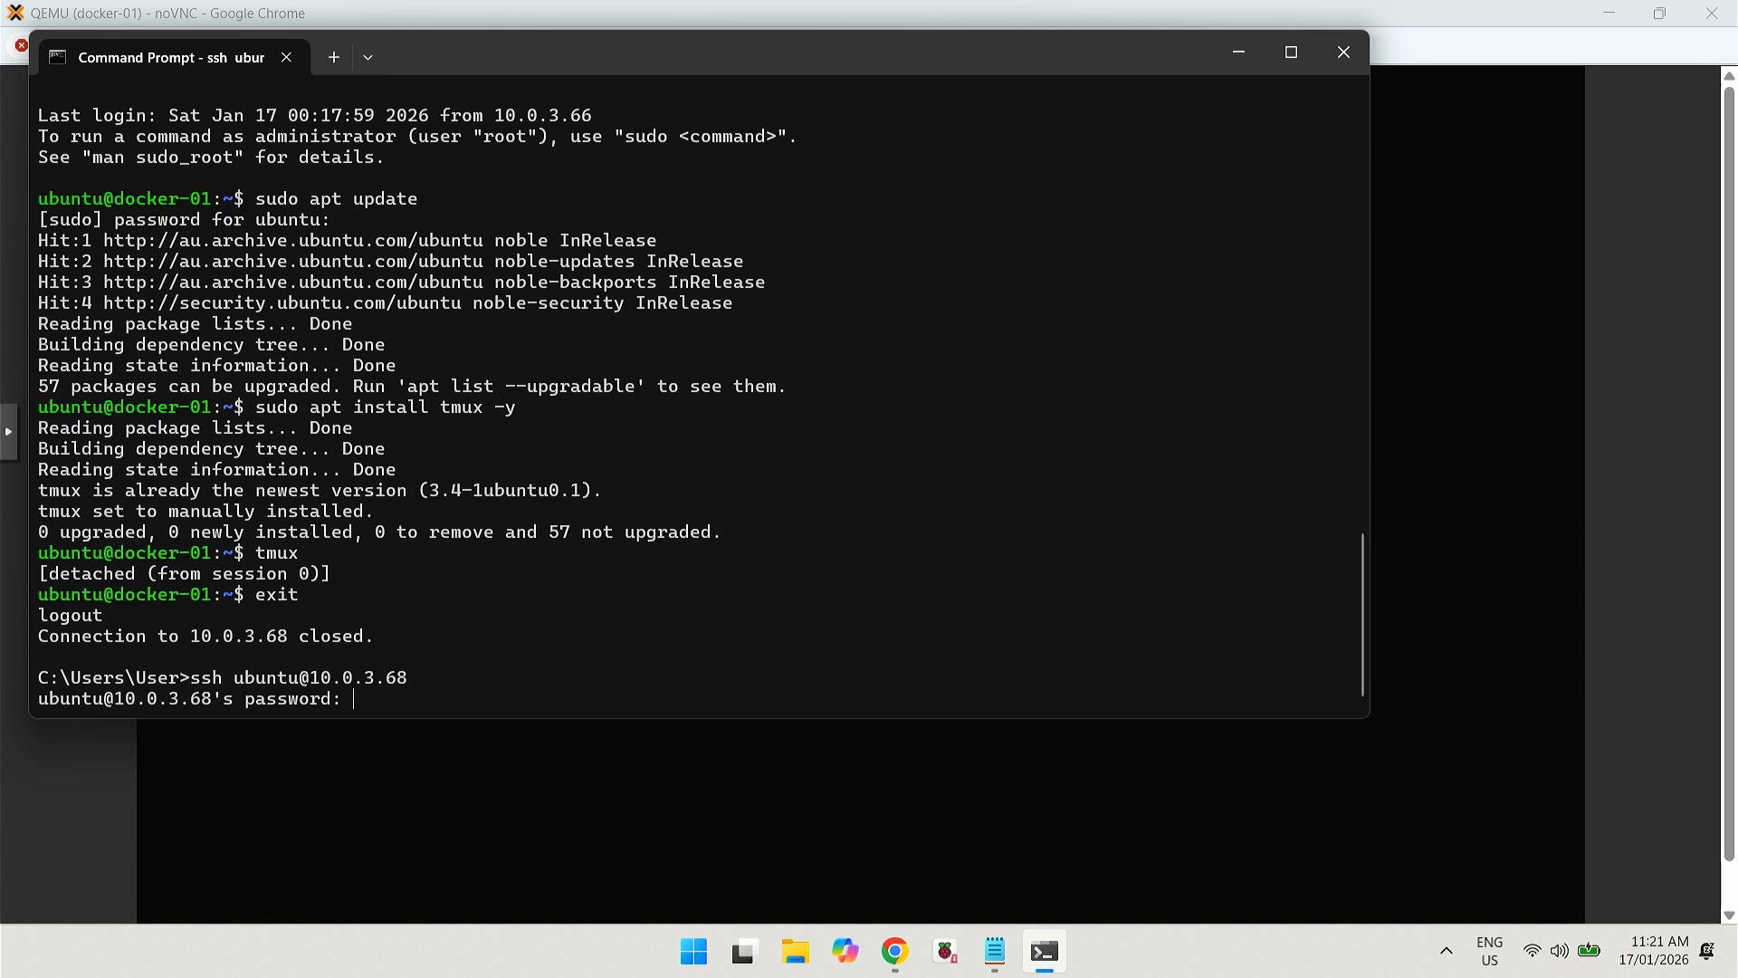
key(Return)
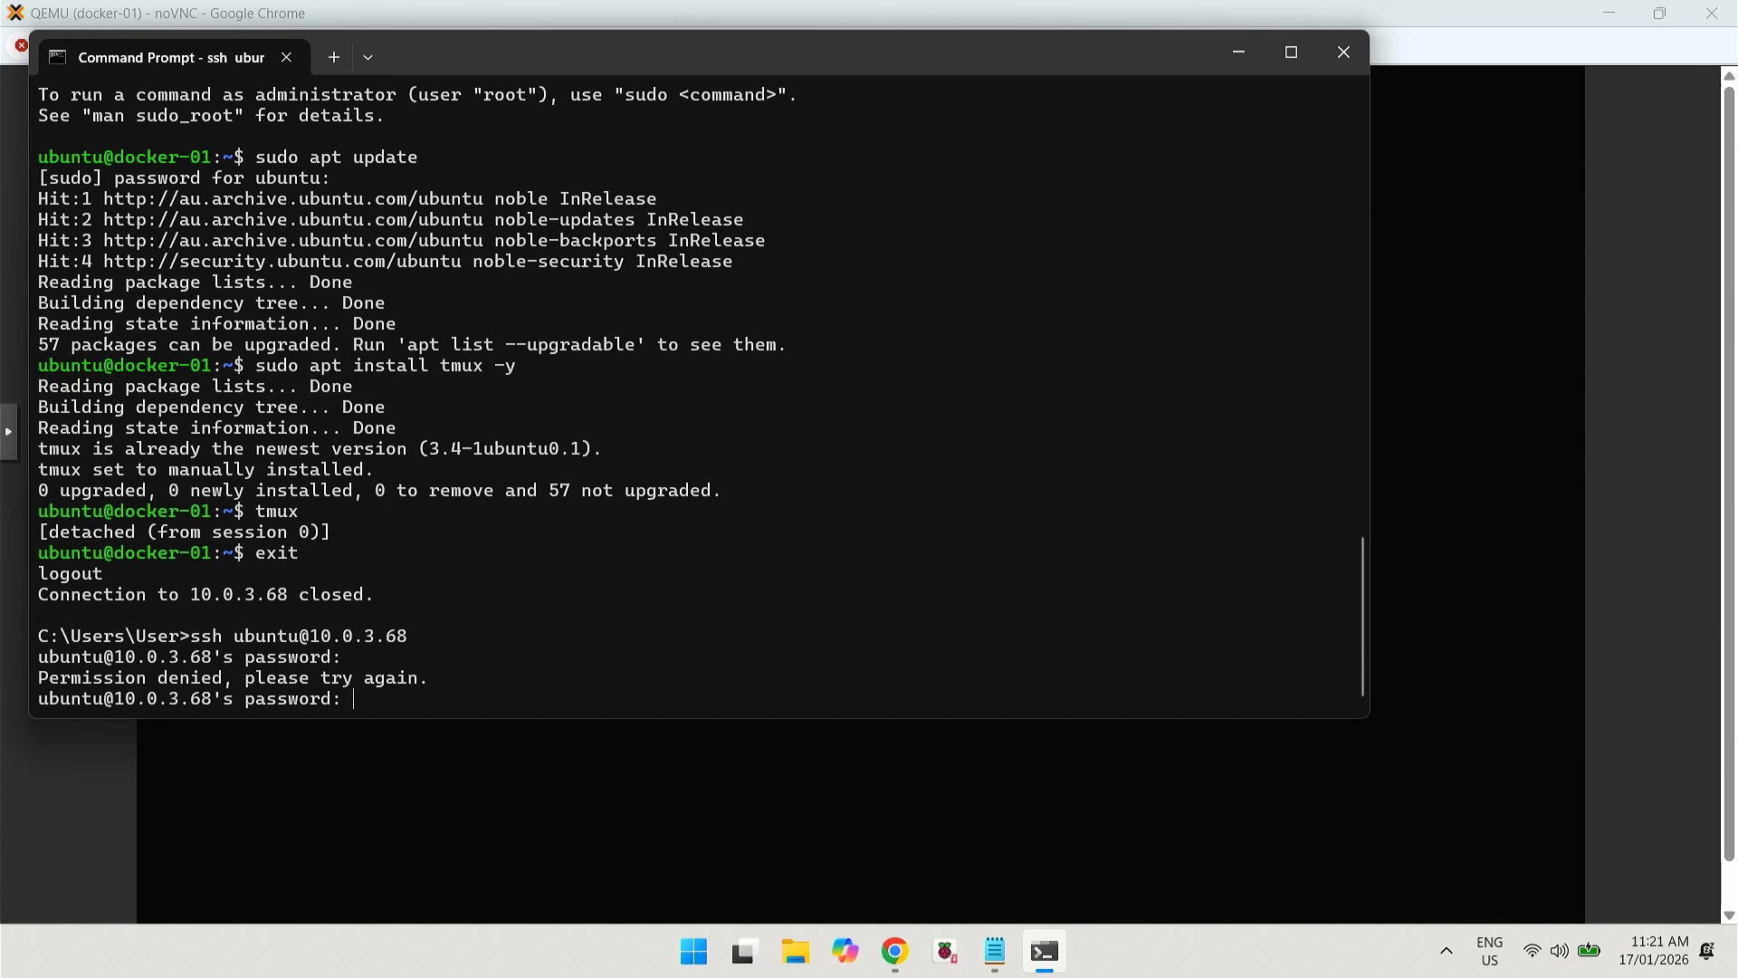
key(Return)
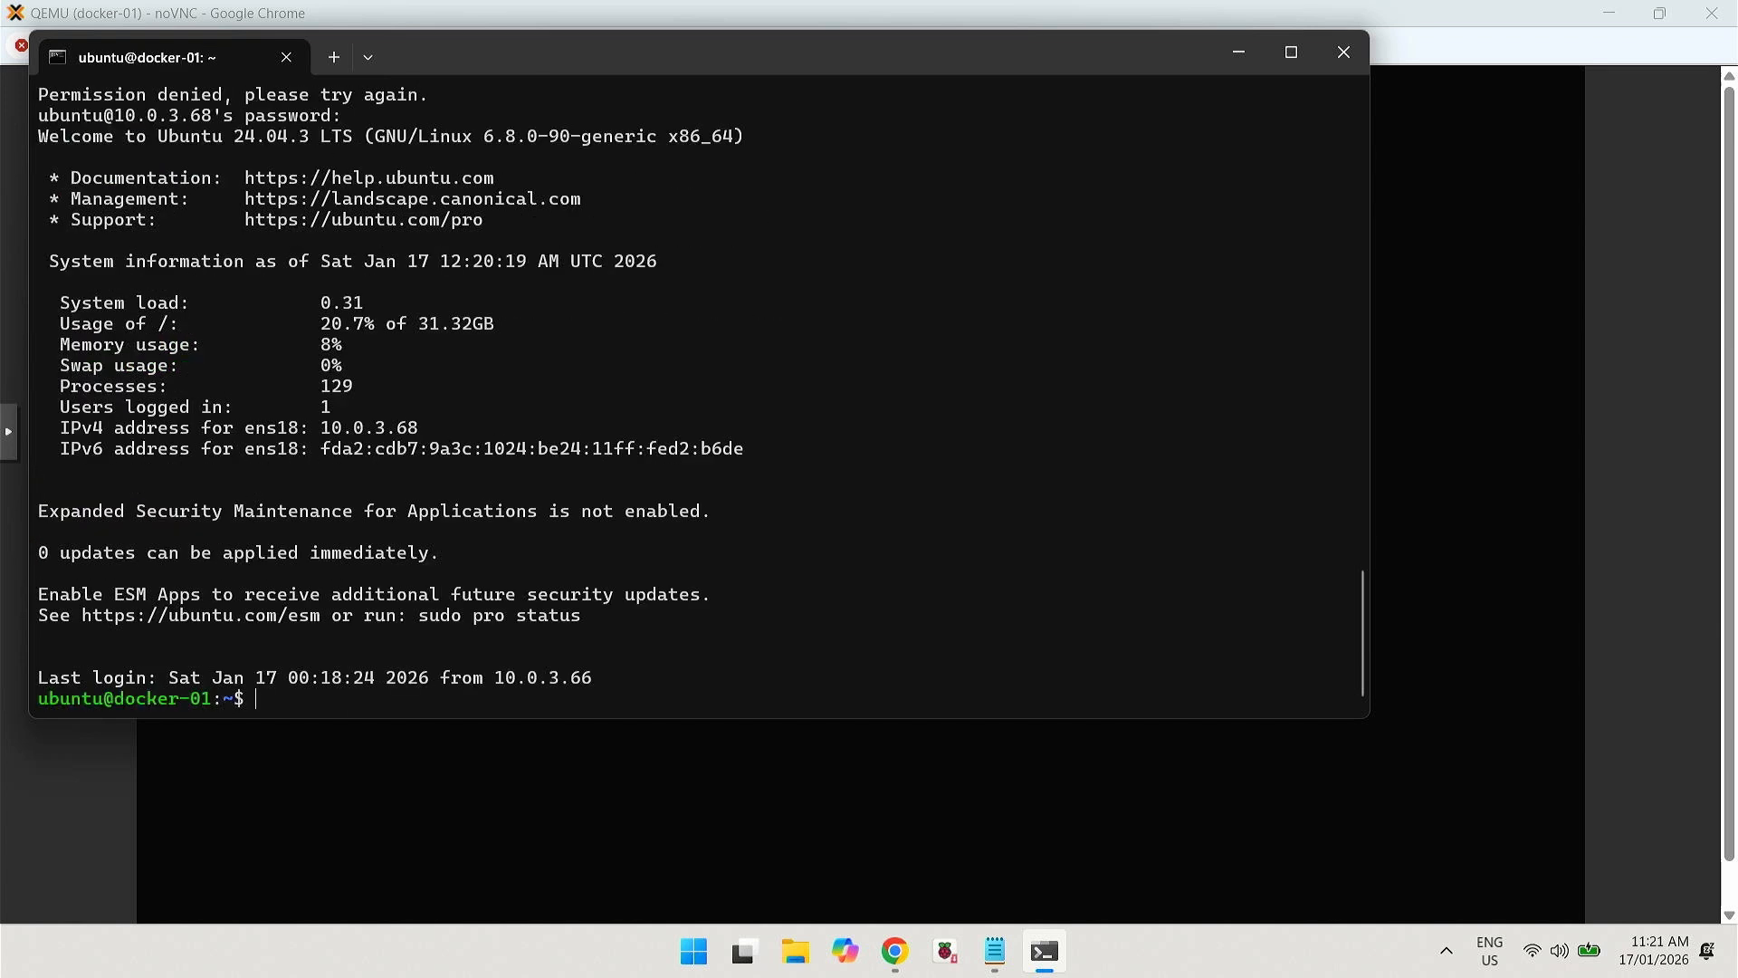
text(tmux a)
key(Return)
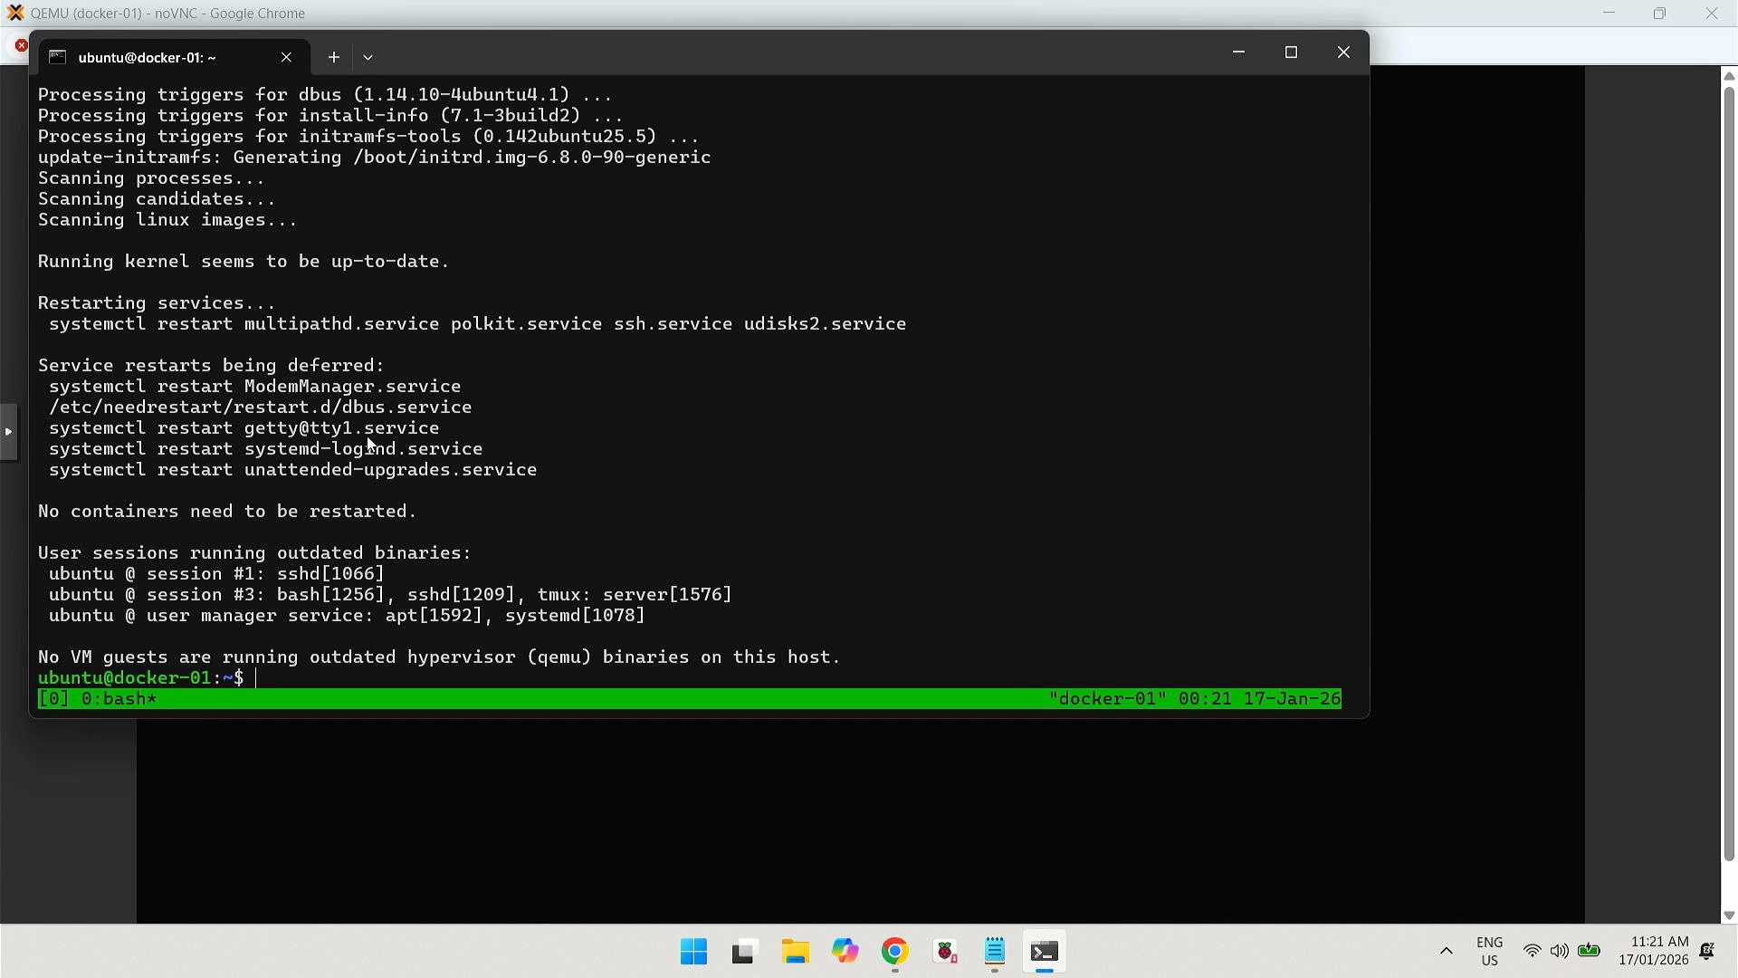
- Switch to the Proxmox web interface and review localnetwork and the backups and ISO images of local (proxmox01)
drag(628, 45, 874, 158)
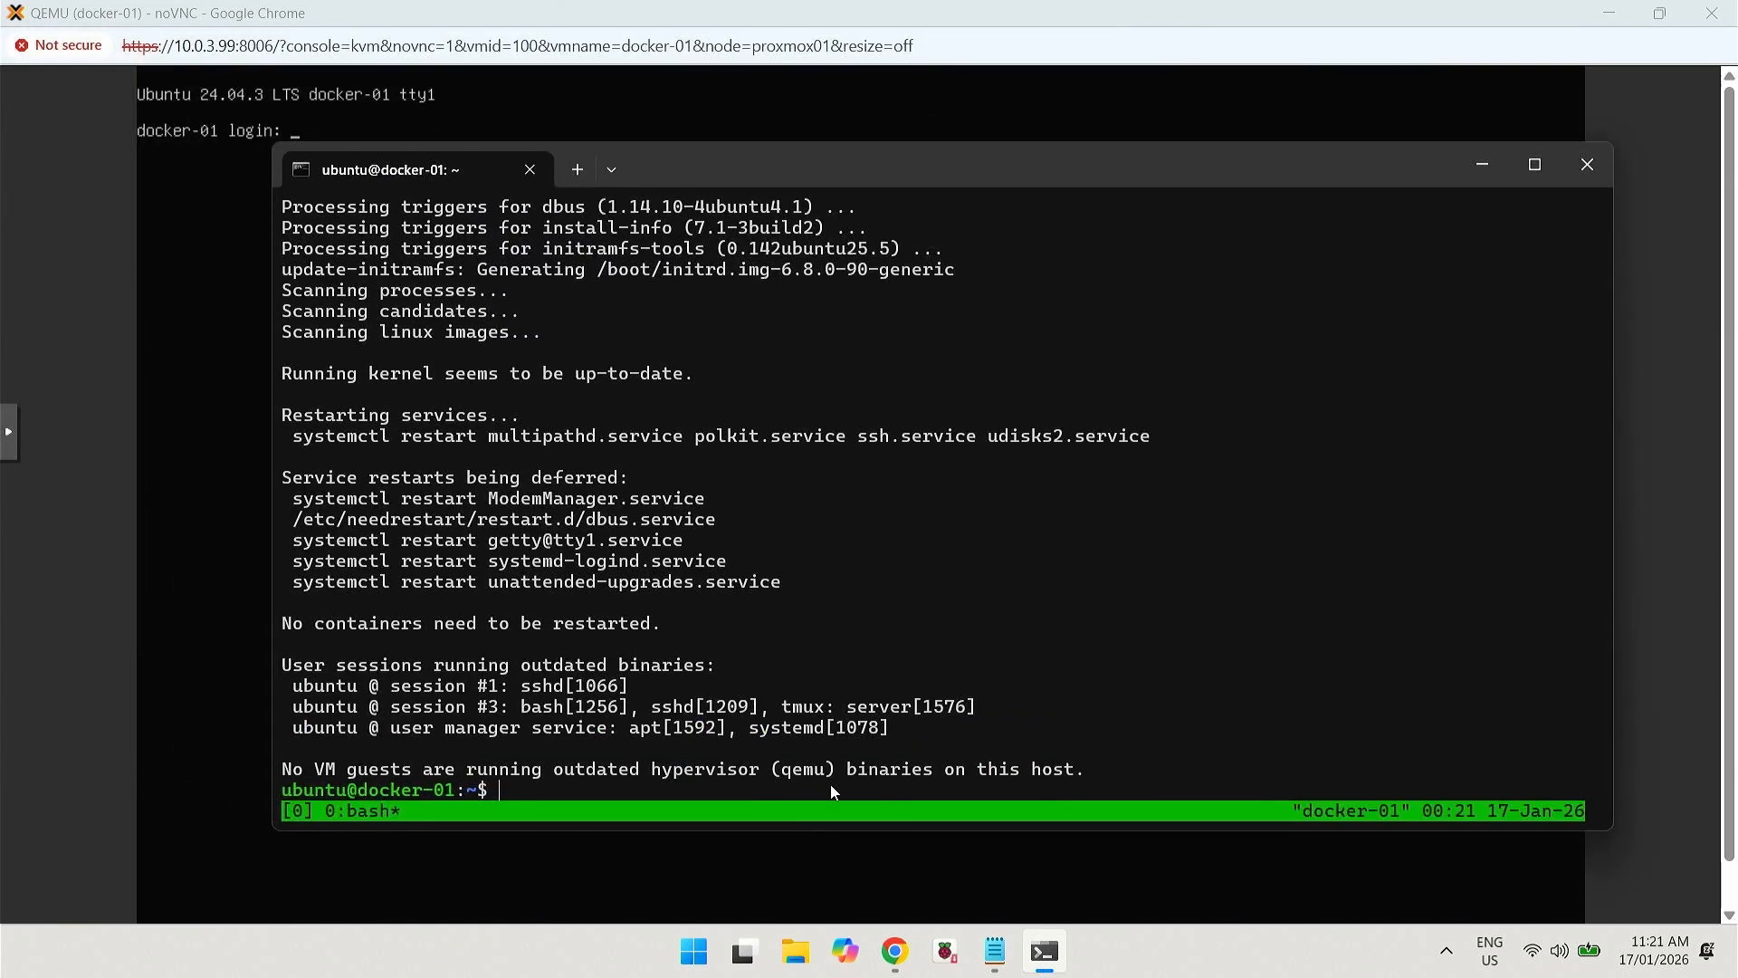
mouse_move(895, 952)
click(769, 833)
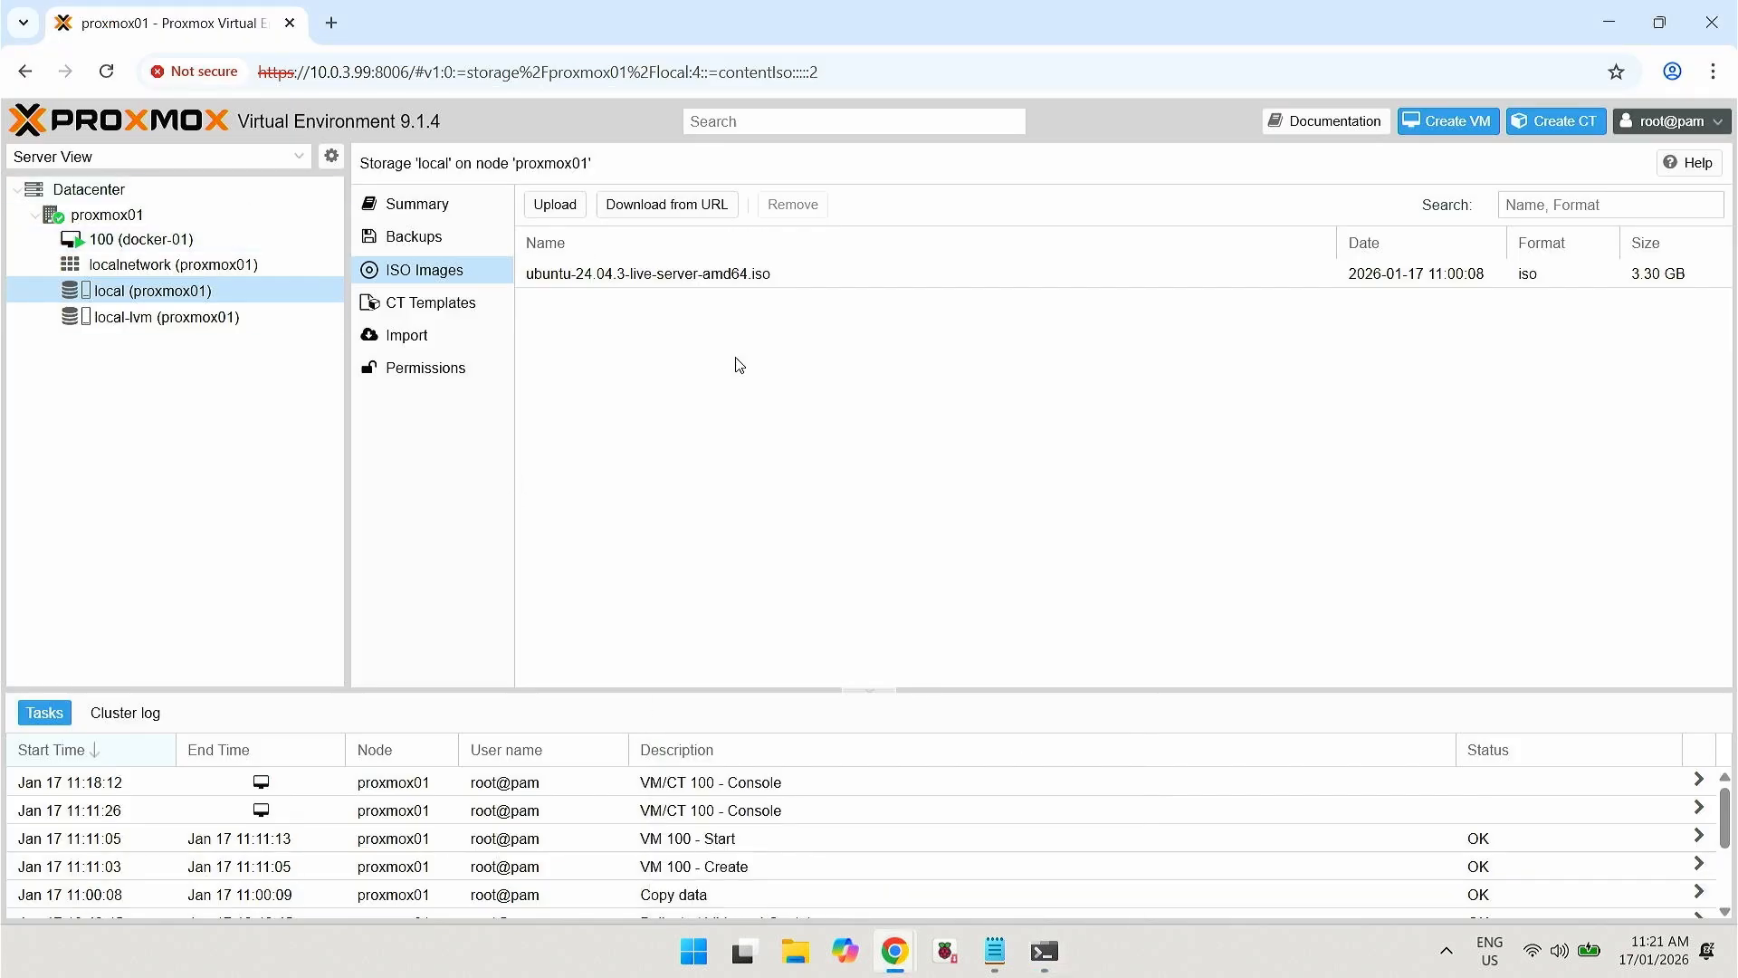
click(134, 271)
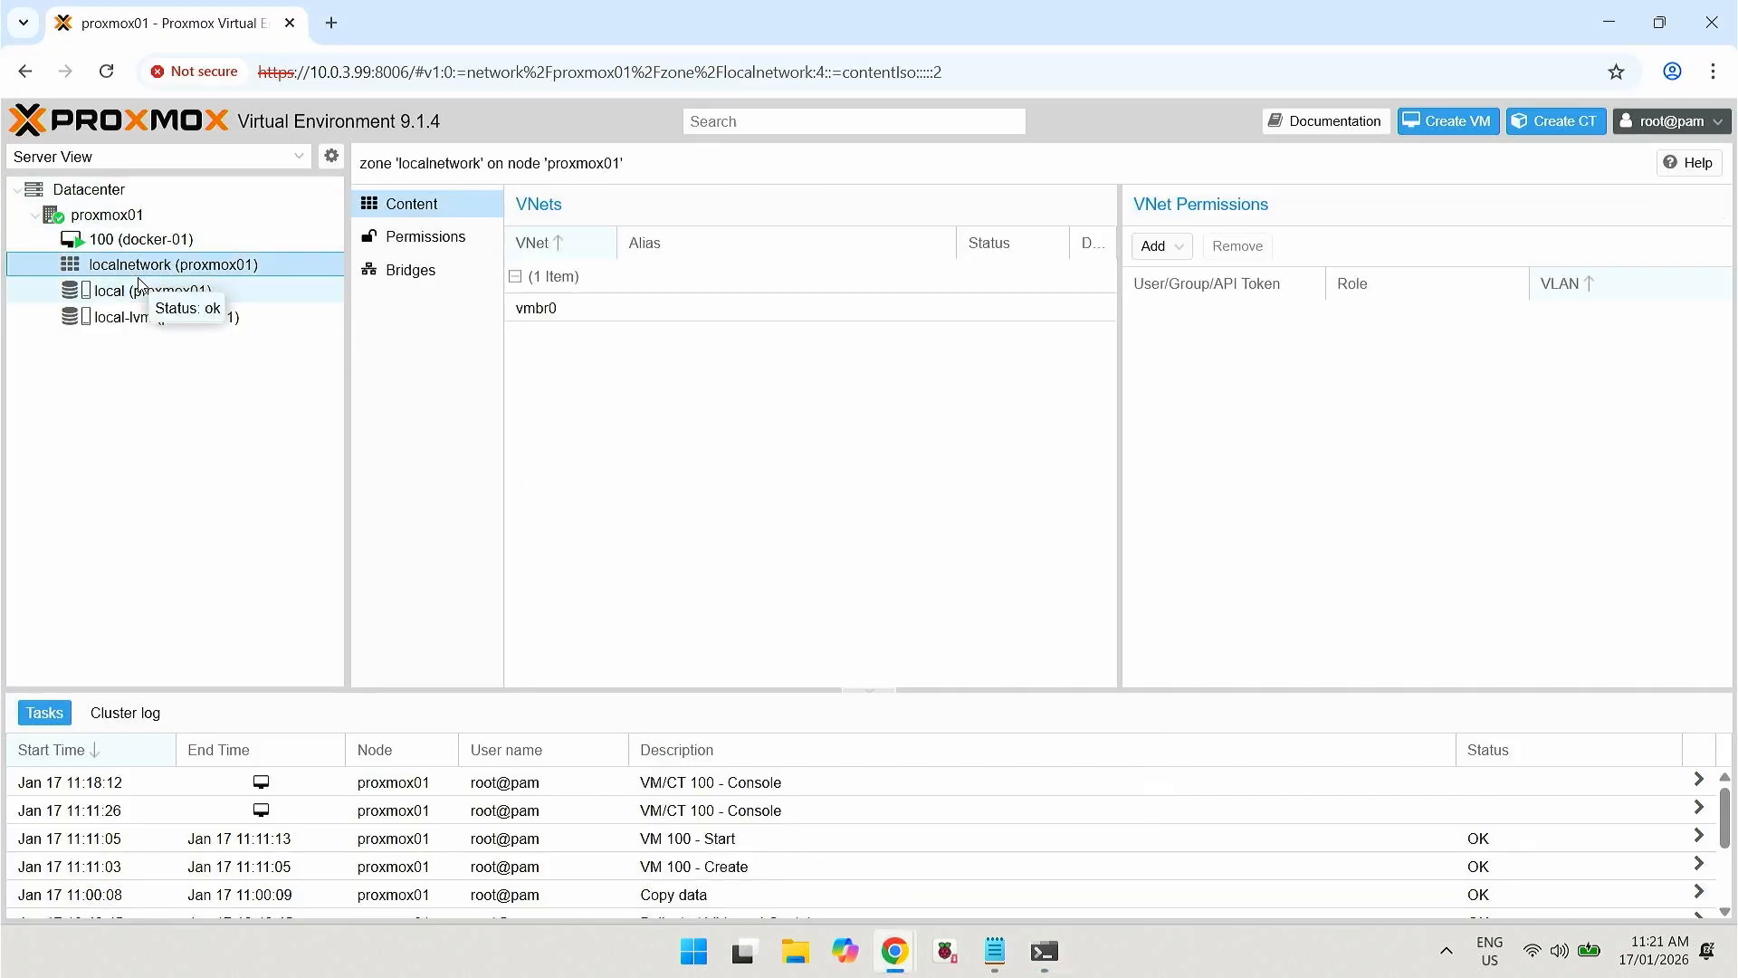
click(141, 295)
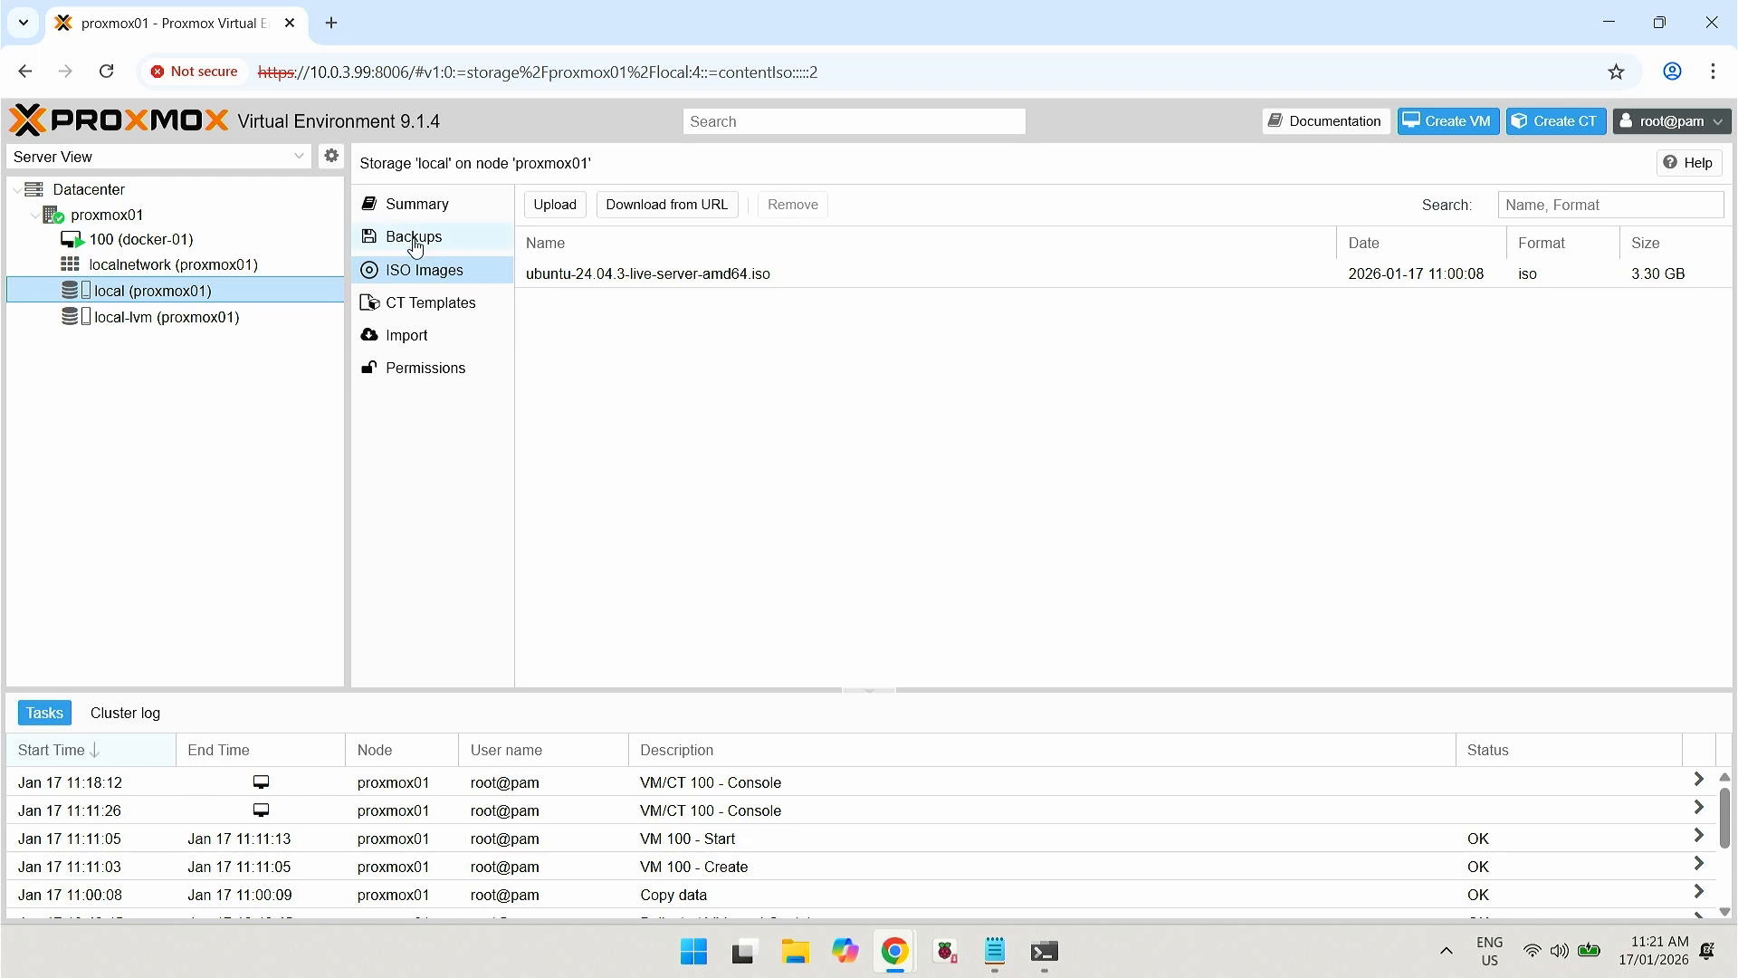
click(407, 238)
click(425, 279)
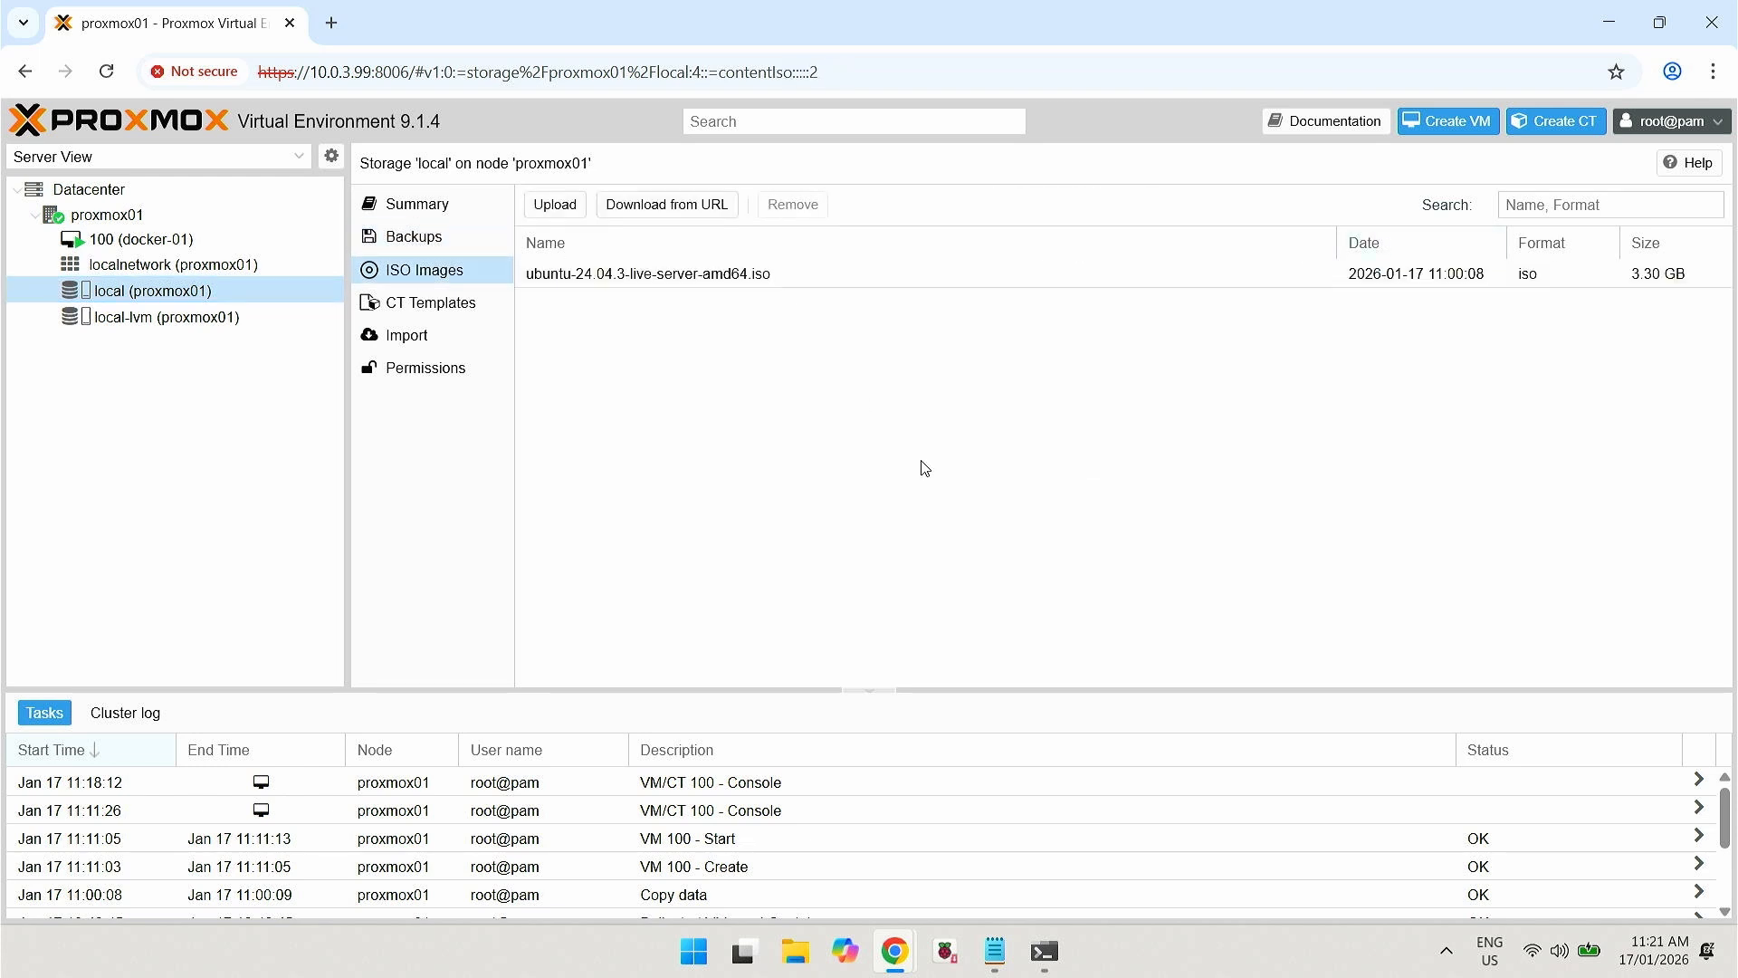
click(858, 462)
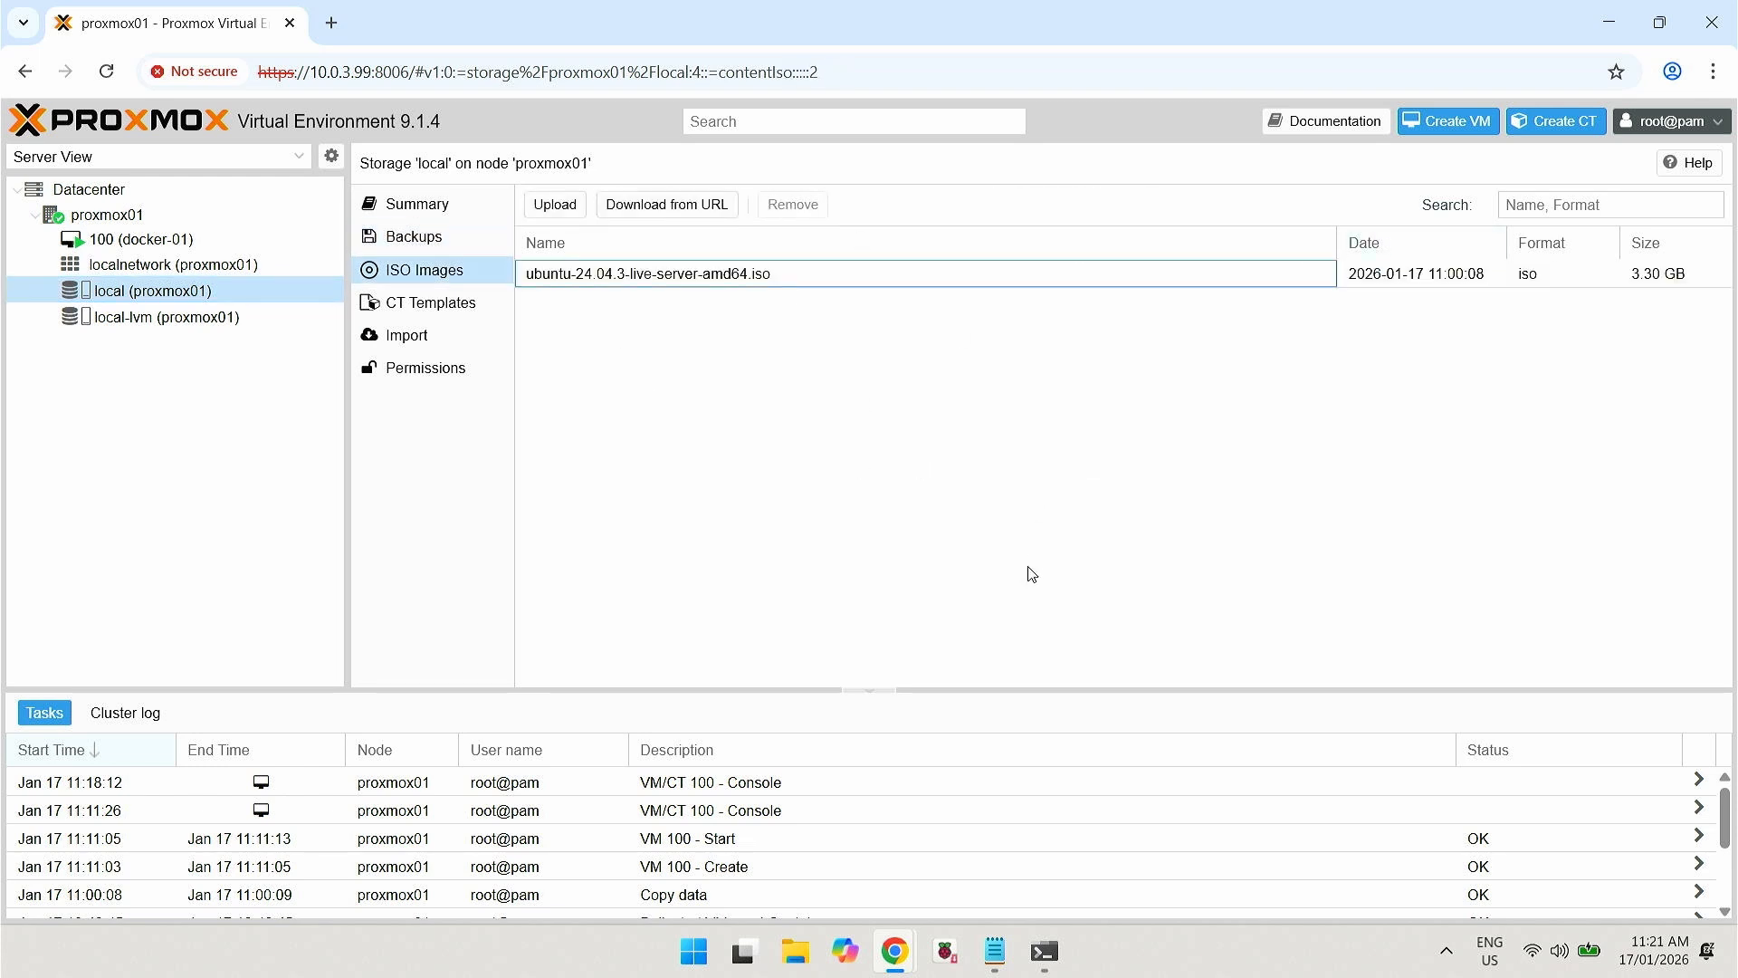
- Start creating a new virtual machine on proxmox01 and name it Windows11
mouse_move(987, 951)
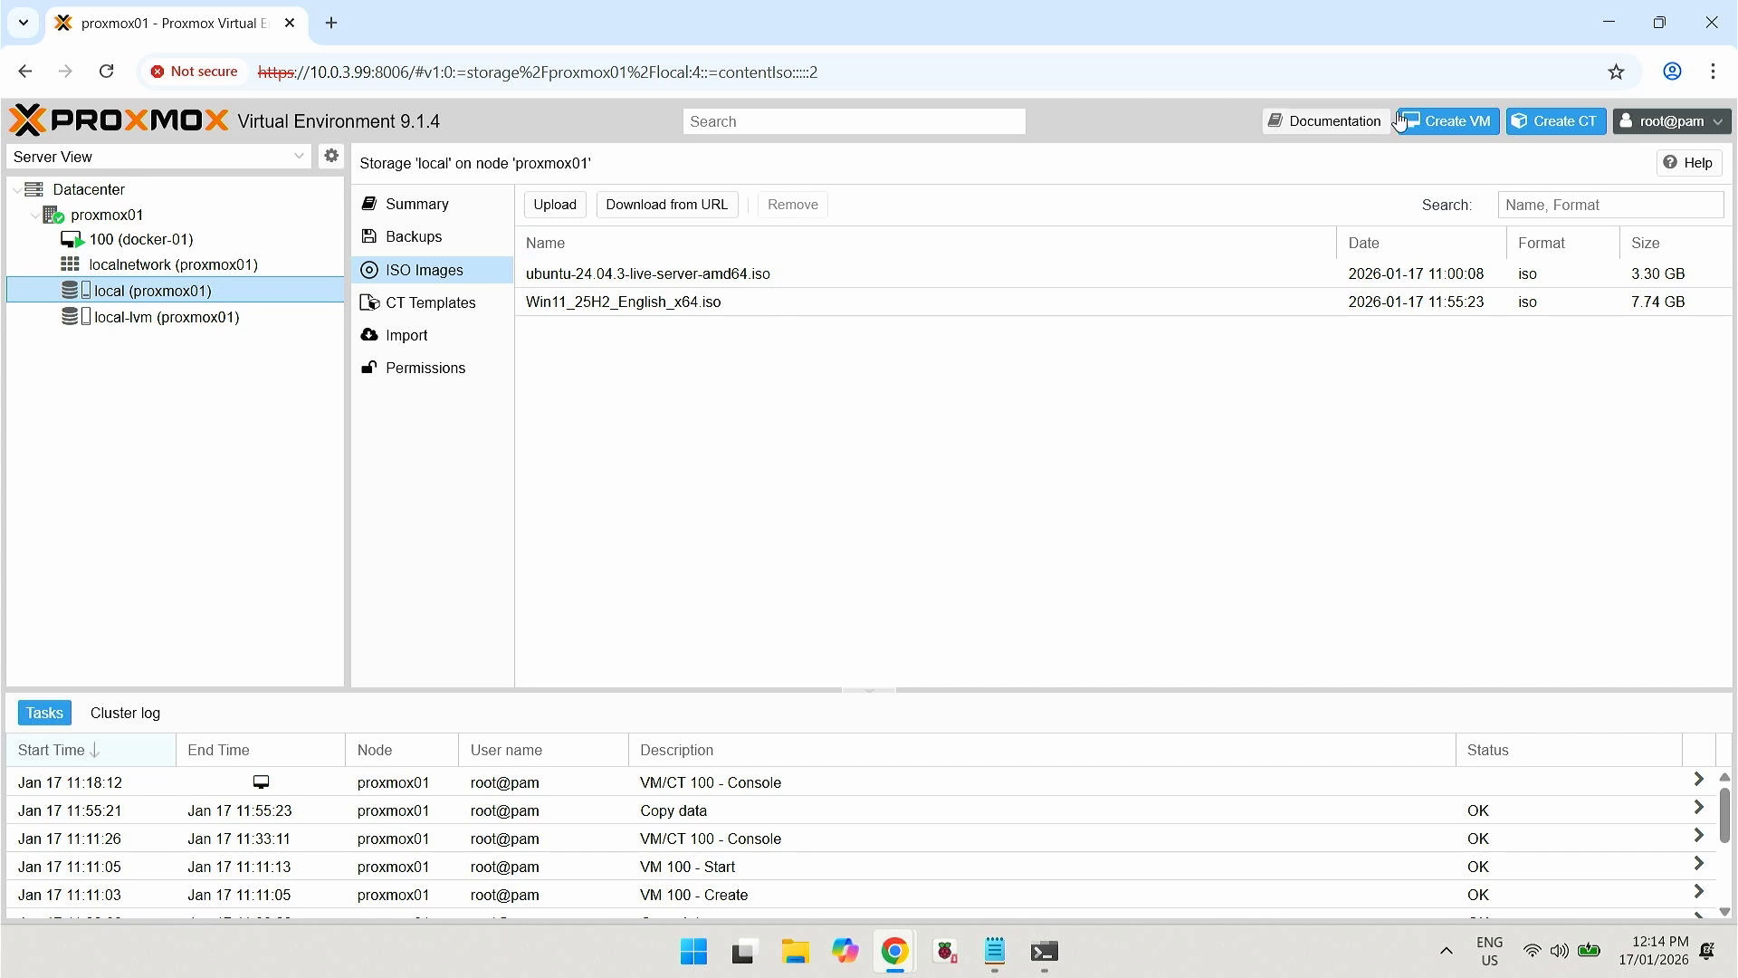
click(1444, 127)
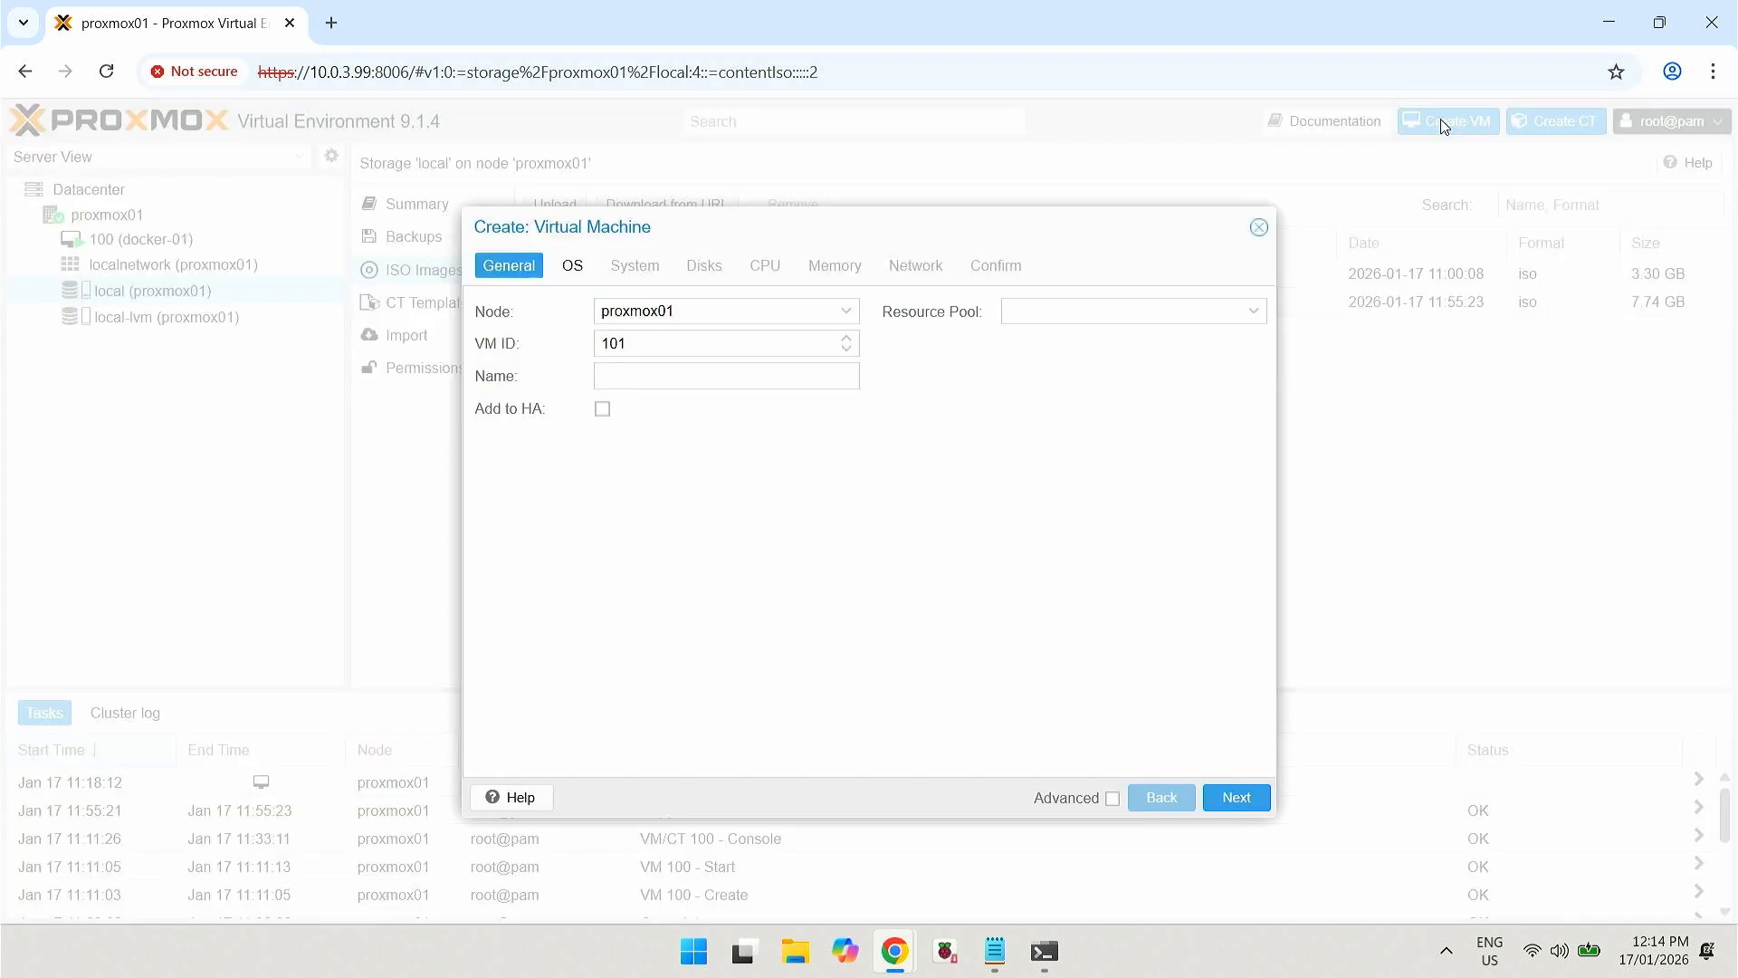
click(806, 372)
text(Windo)
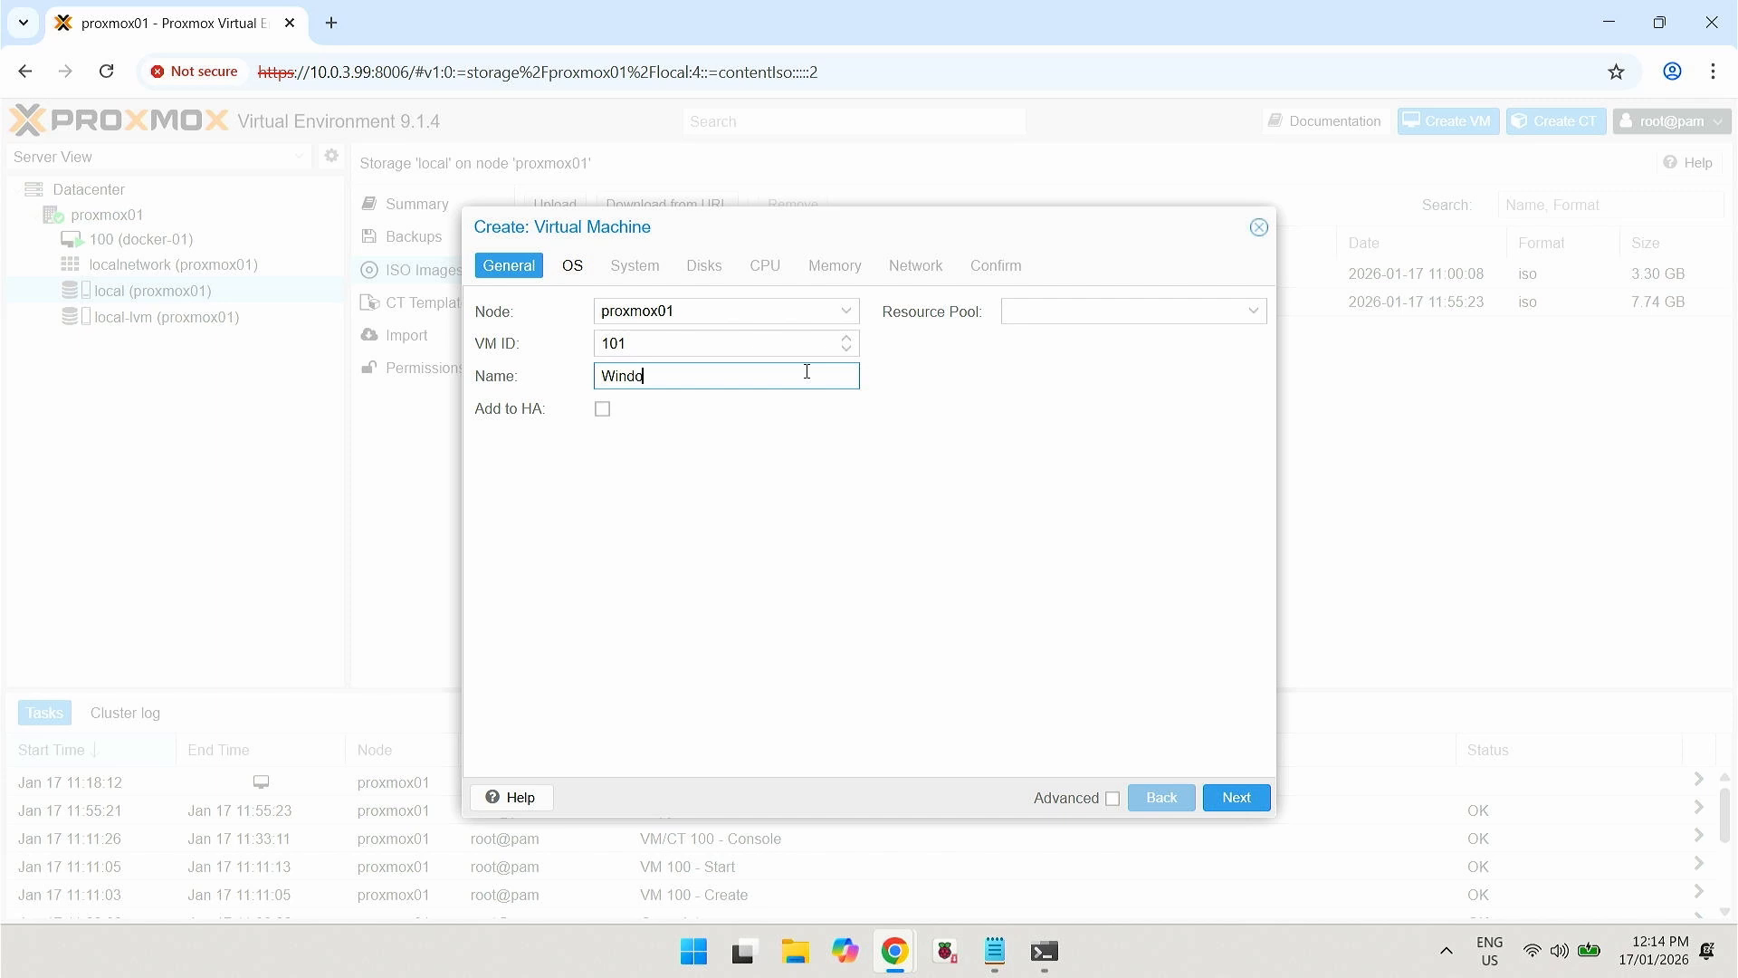
text(ws11)
- Use Win11_25H2_English_x64.iso from local as the installation image and set the guest OS type to Microsoft Windows
click(573, 266)
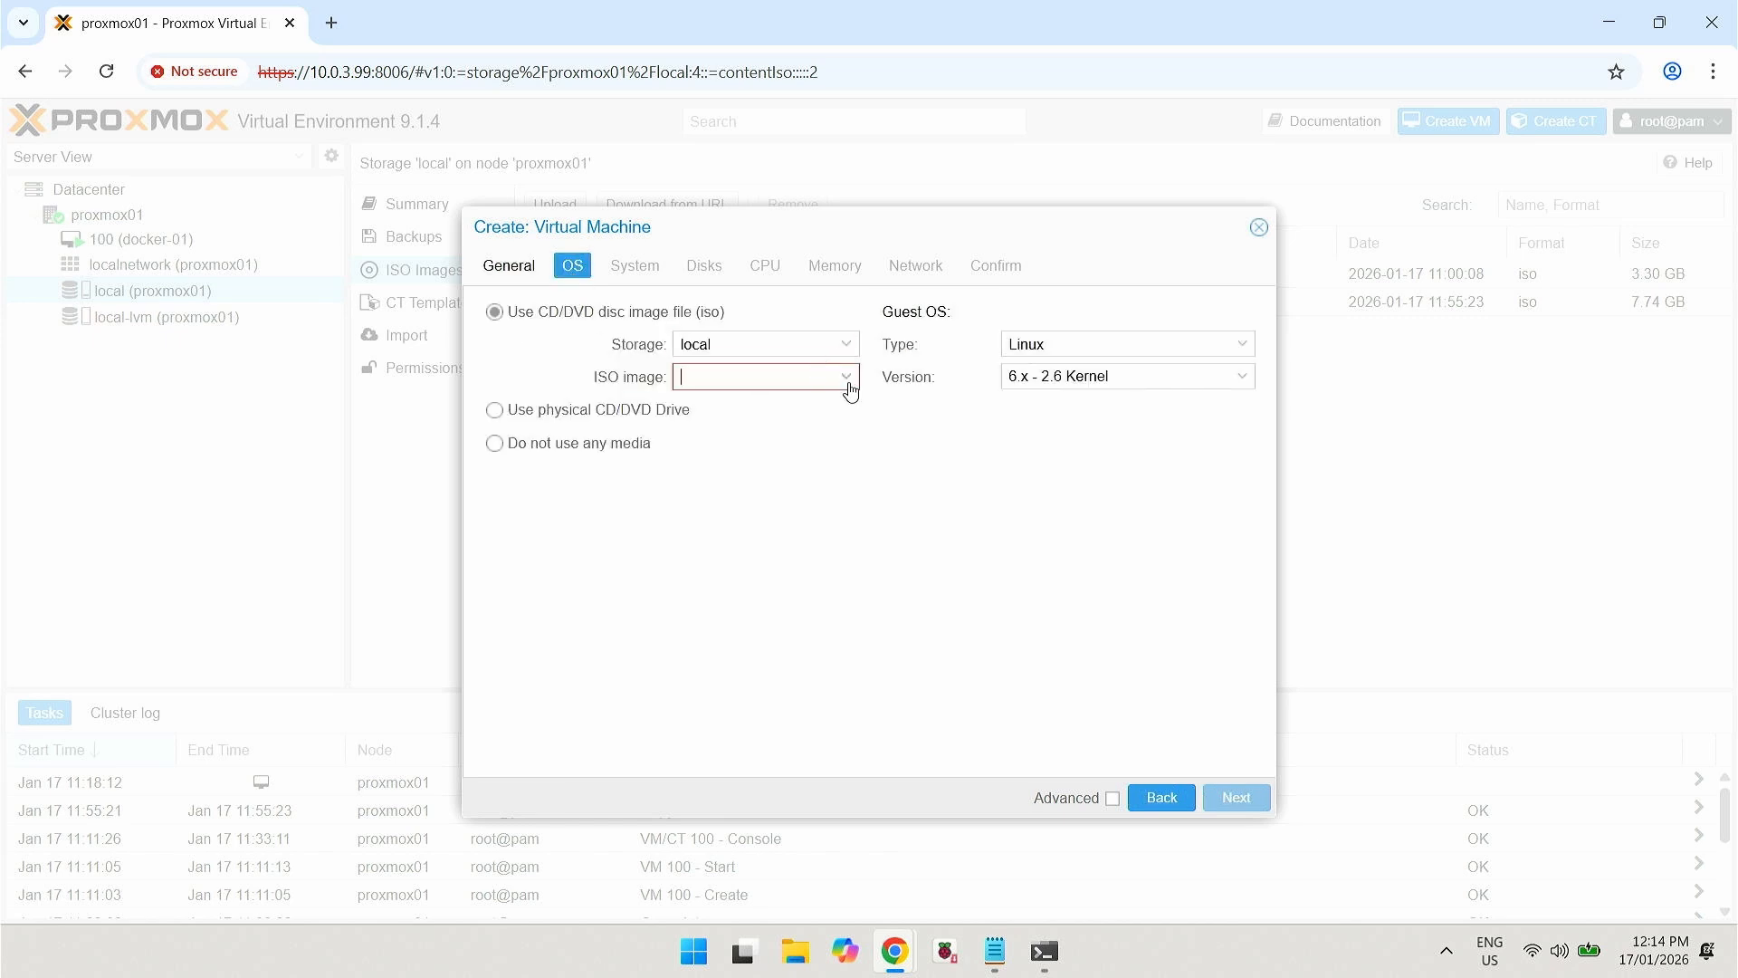
click(820, 375)
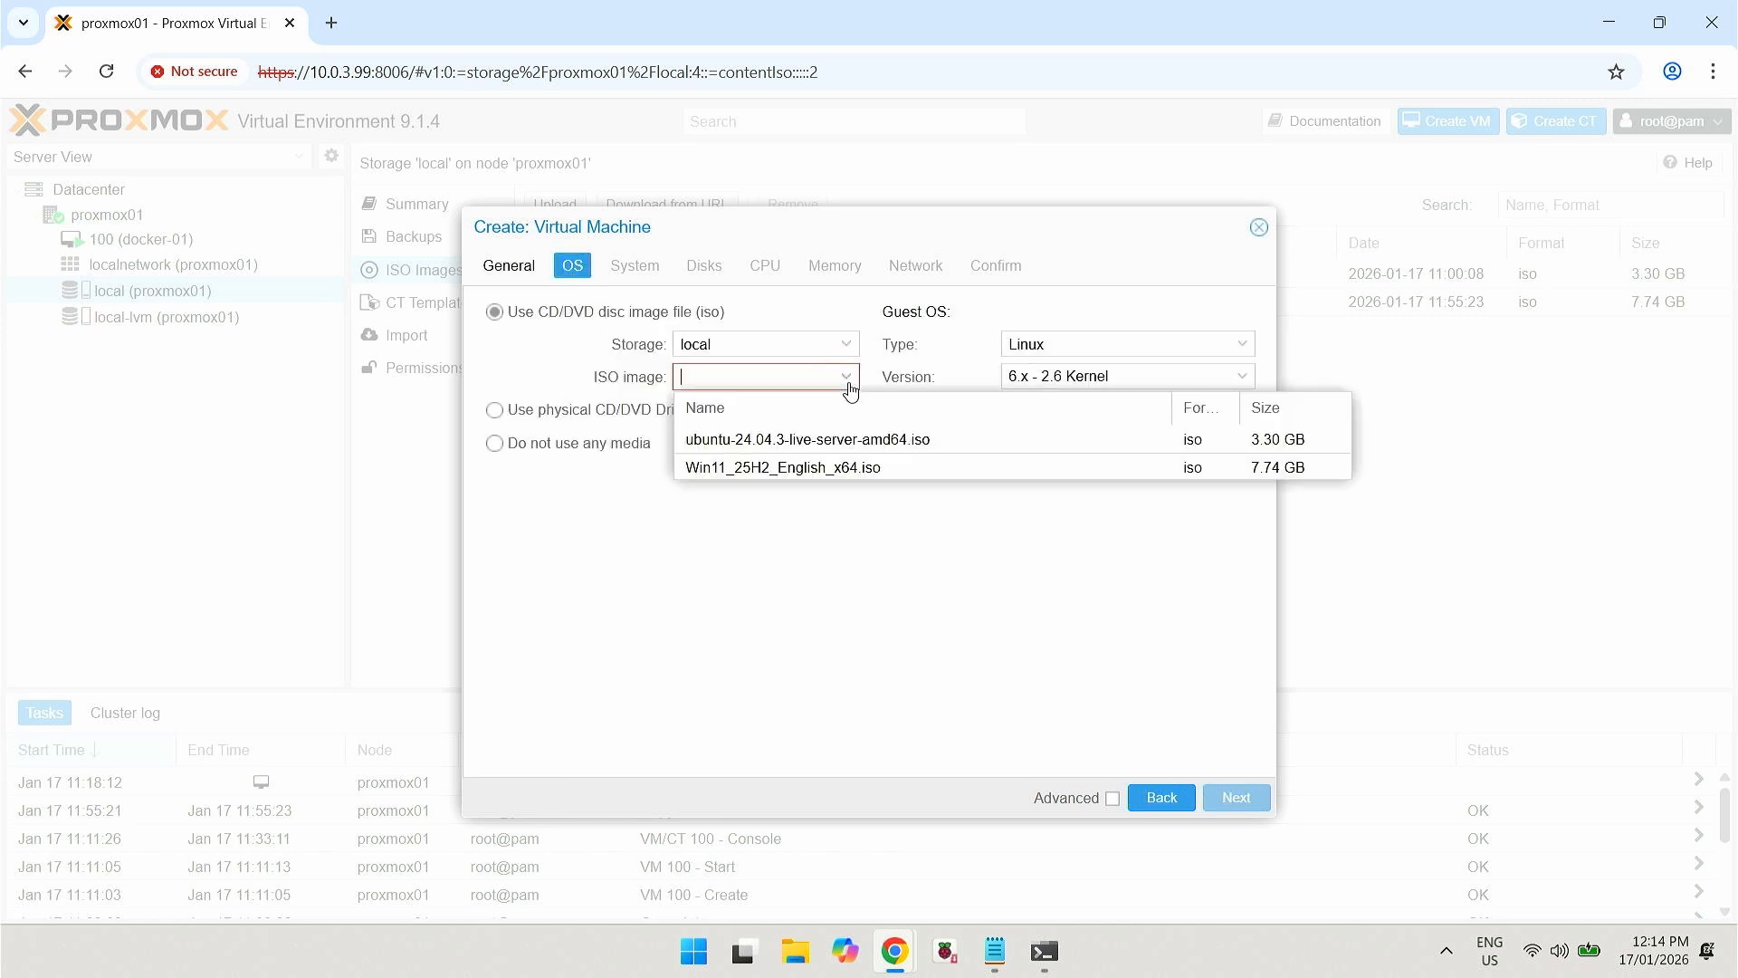
click(820, 469)
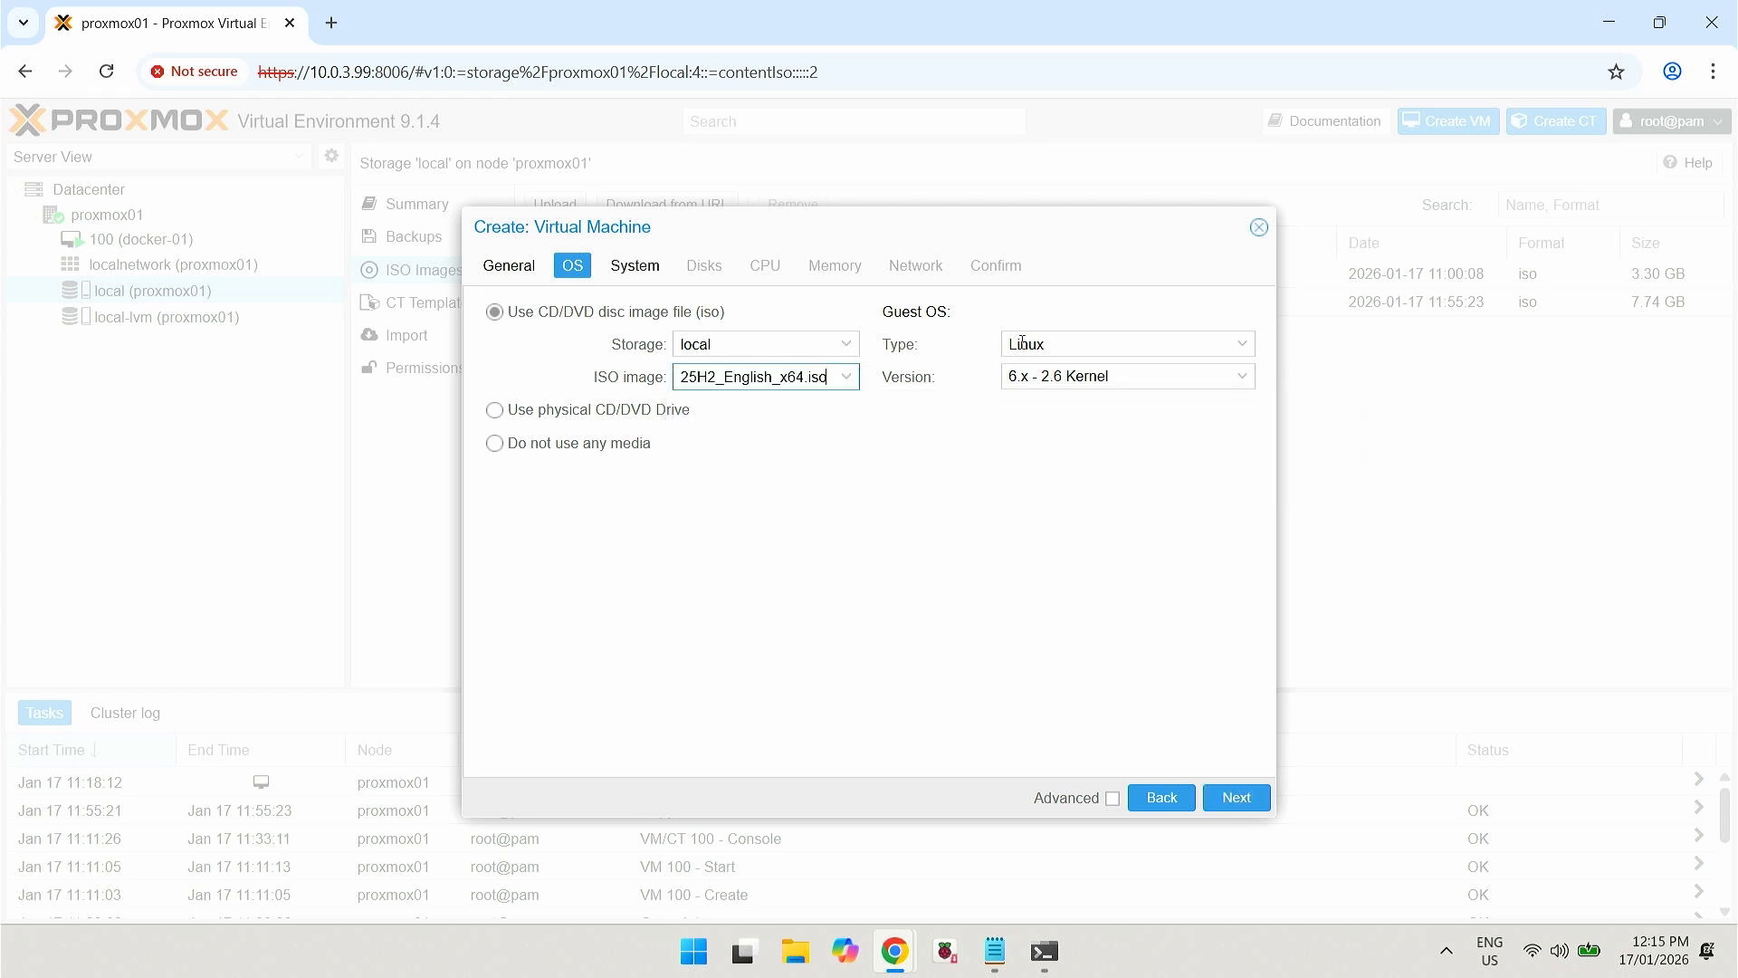
drag(1010, 344, 1031, 344)
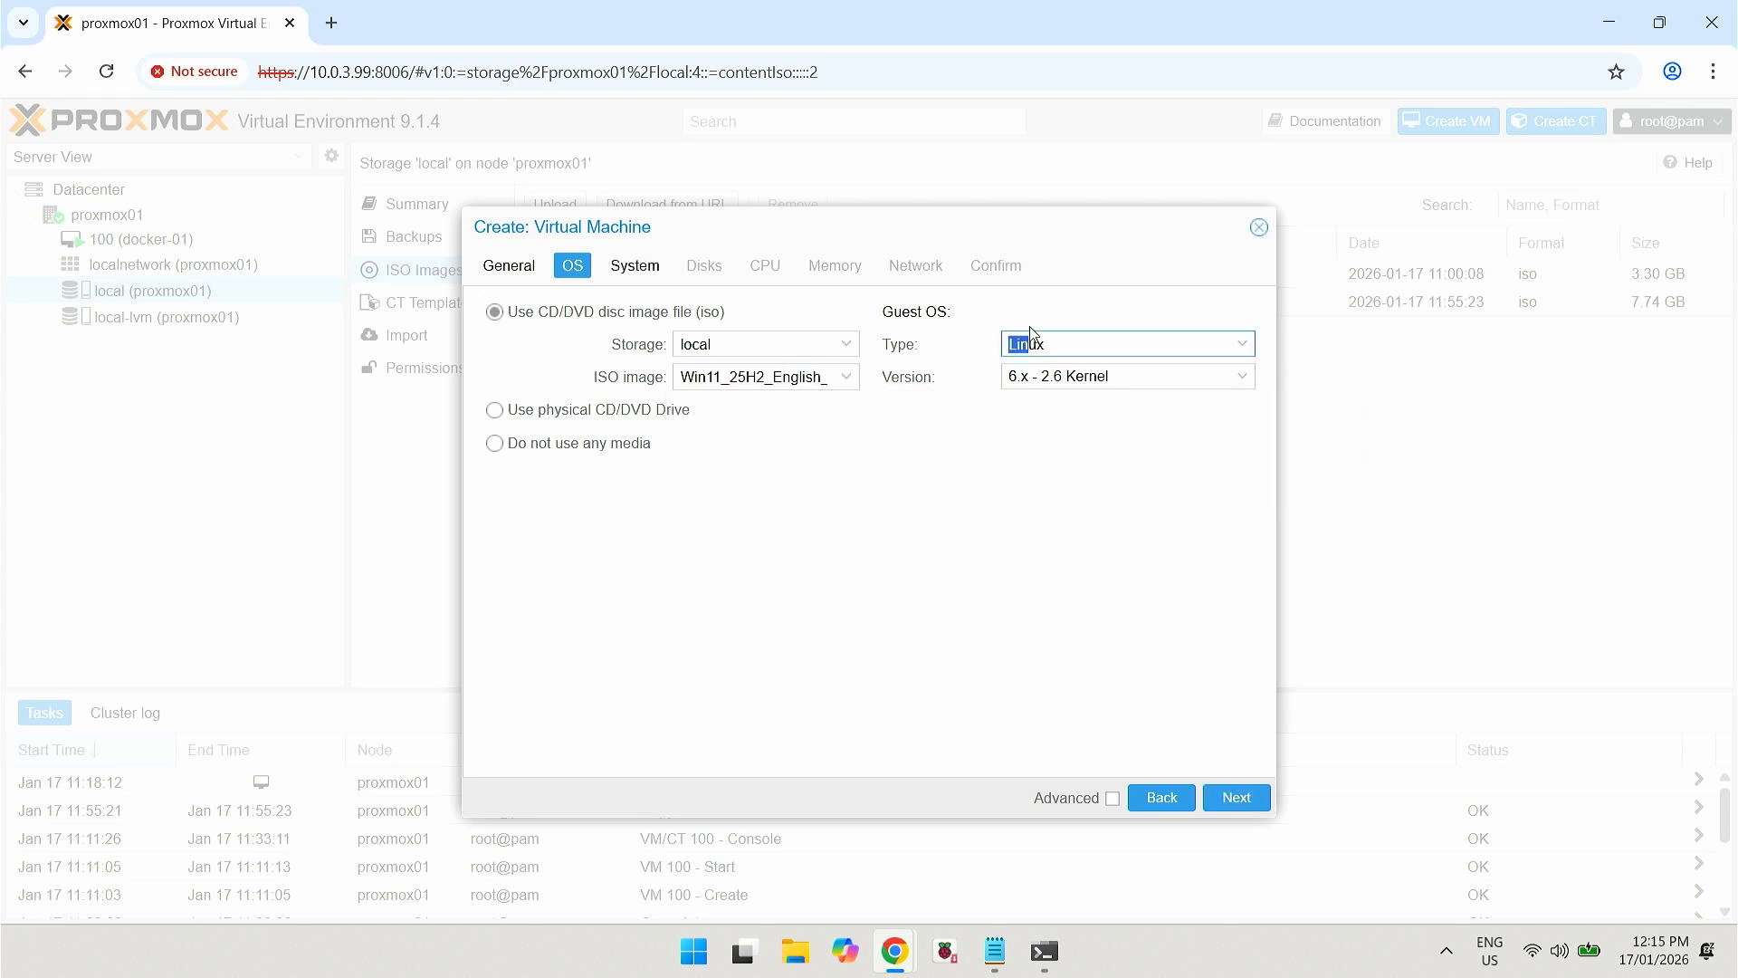
click(1236, 343)
click(1180, 410)
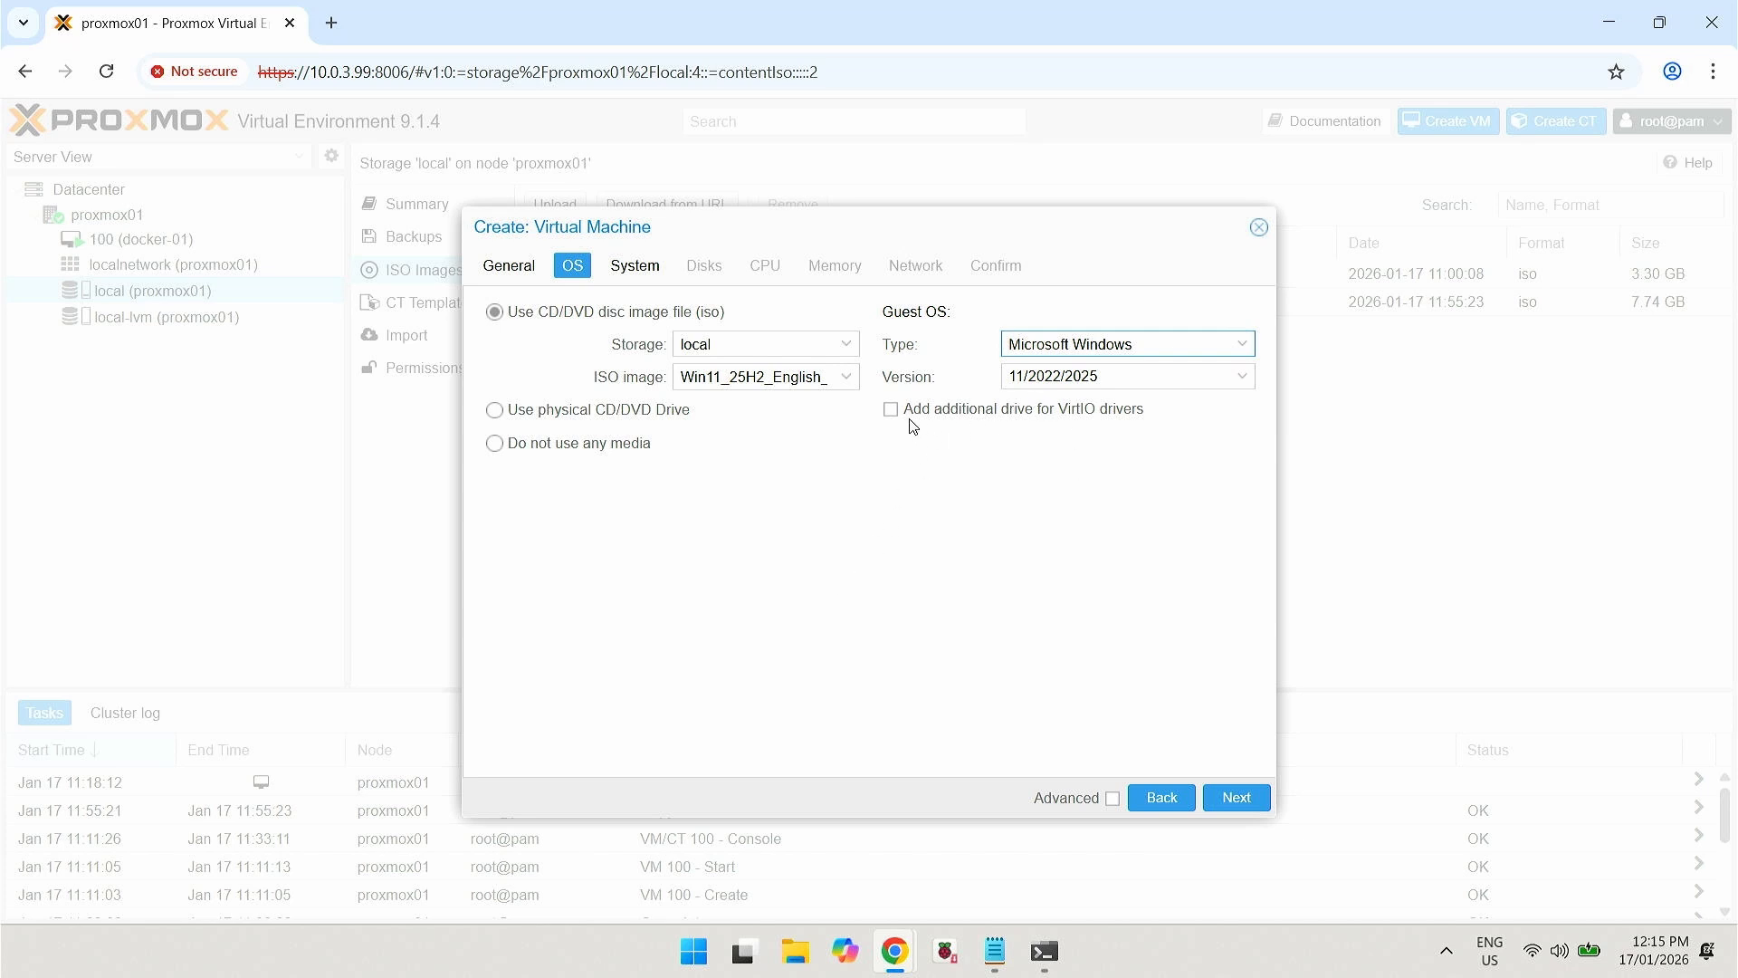
click(1222, 798)
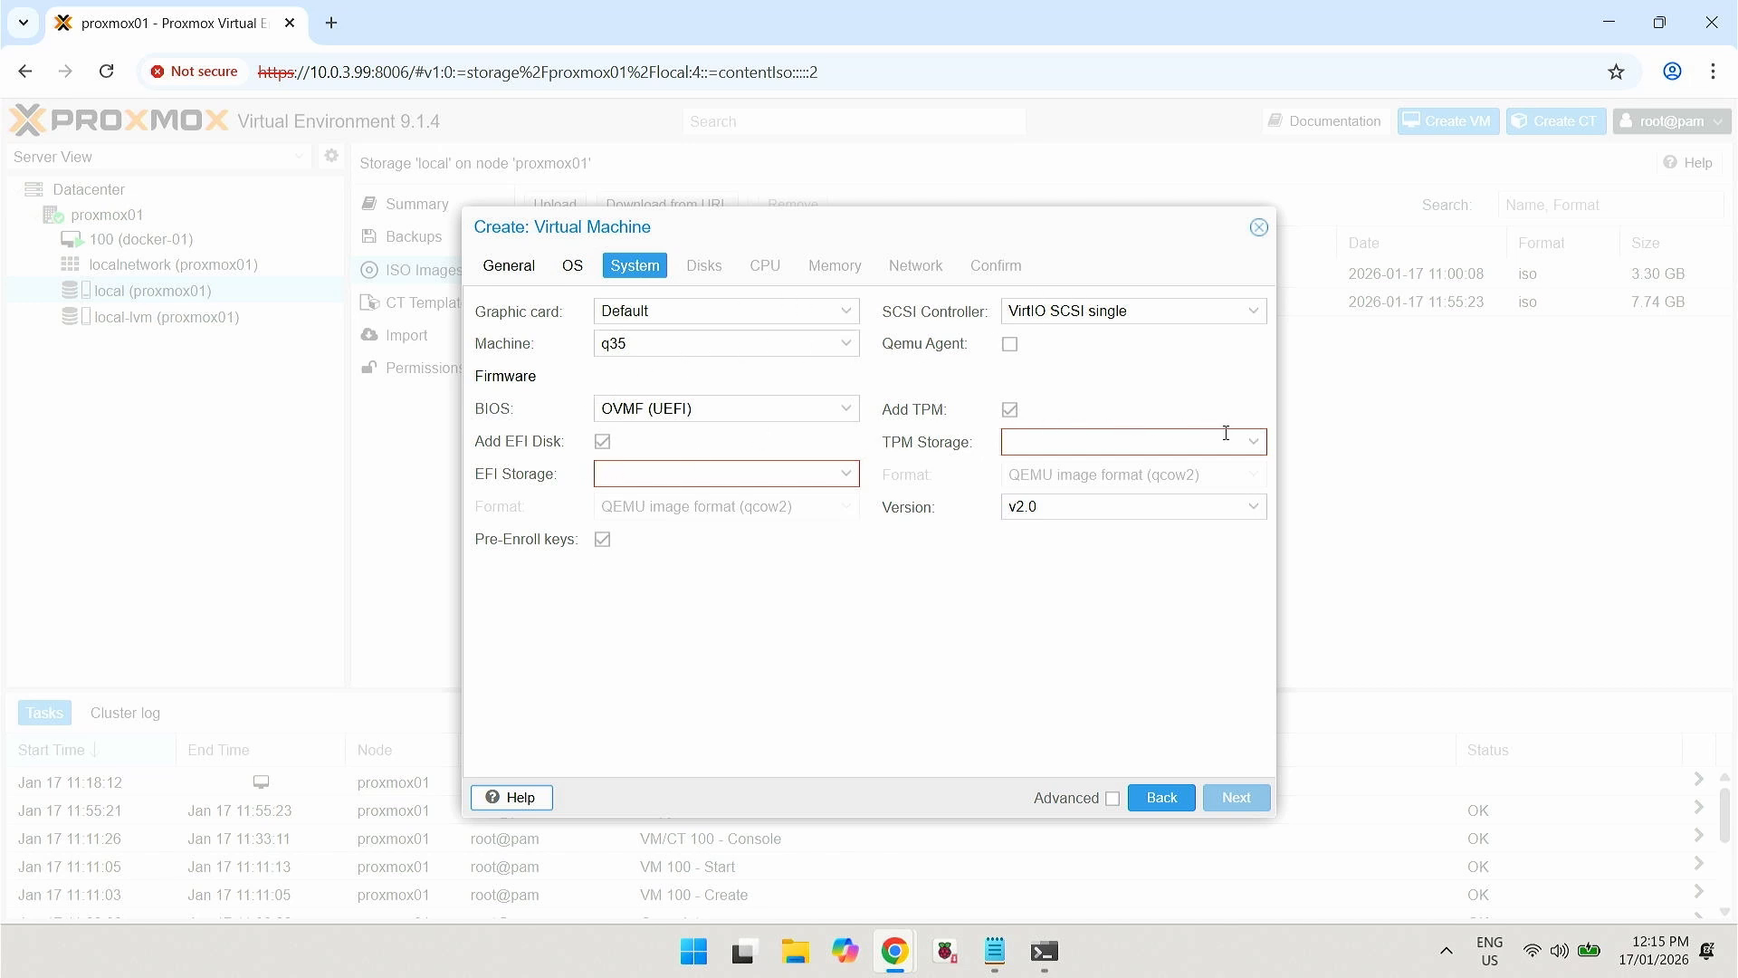
- Set both the TPM storage and the EFI storage to local-lvm, keeping TPM version v2.0
click(1250, 447)
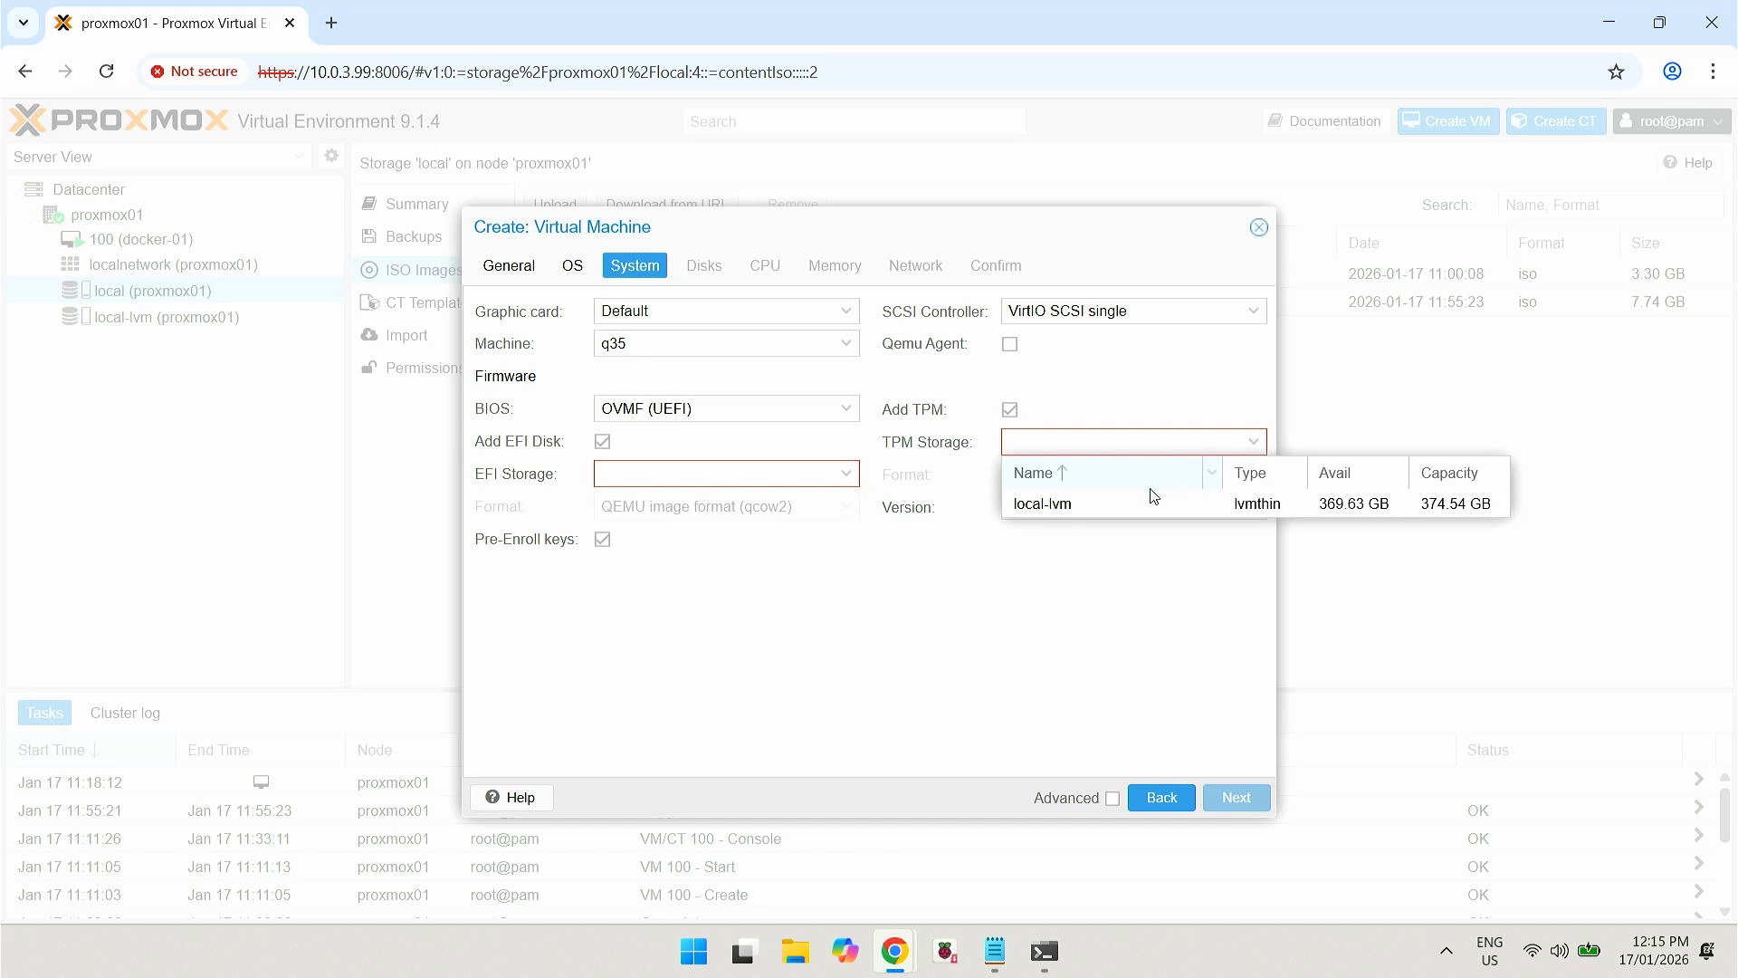
click(1127, 505)
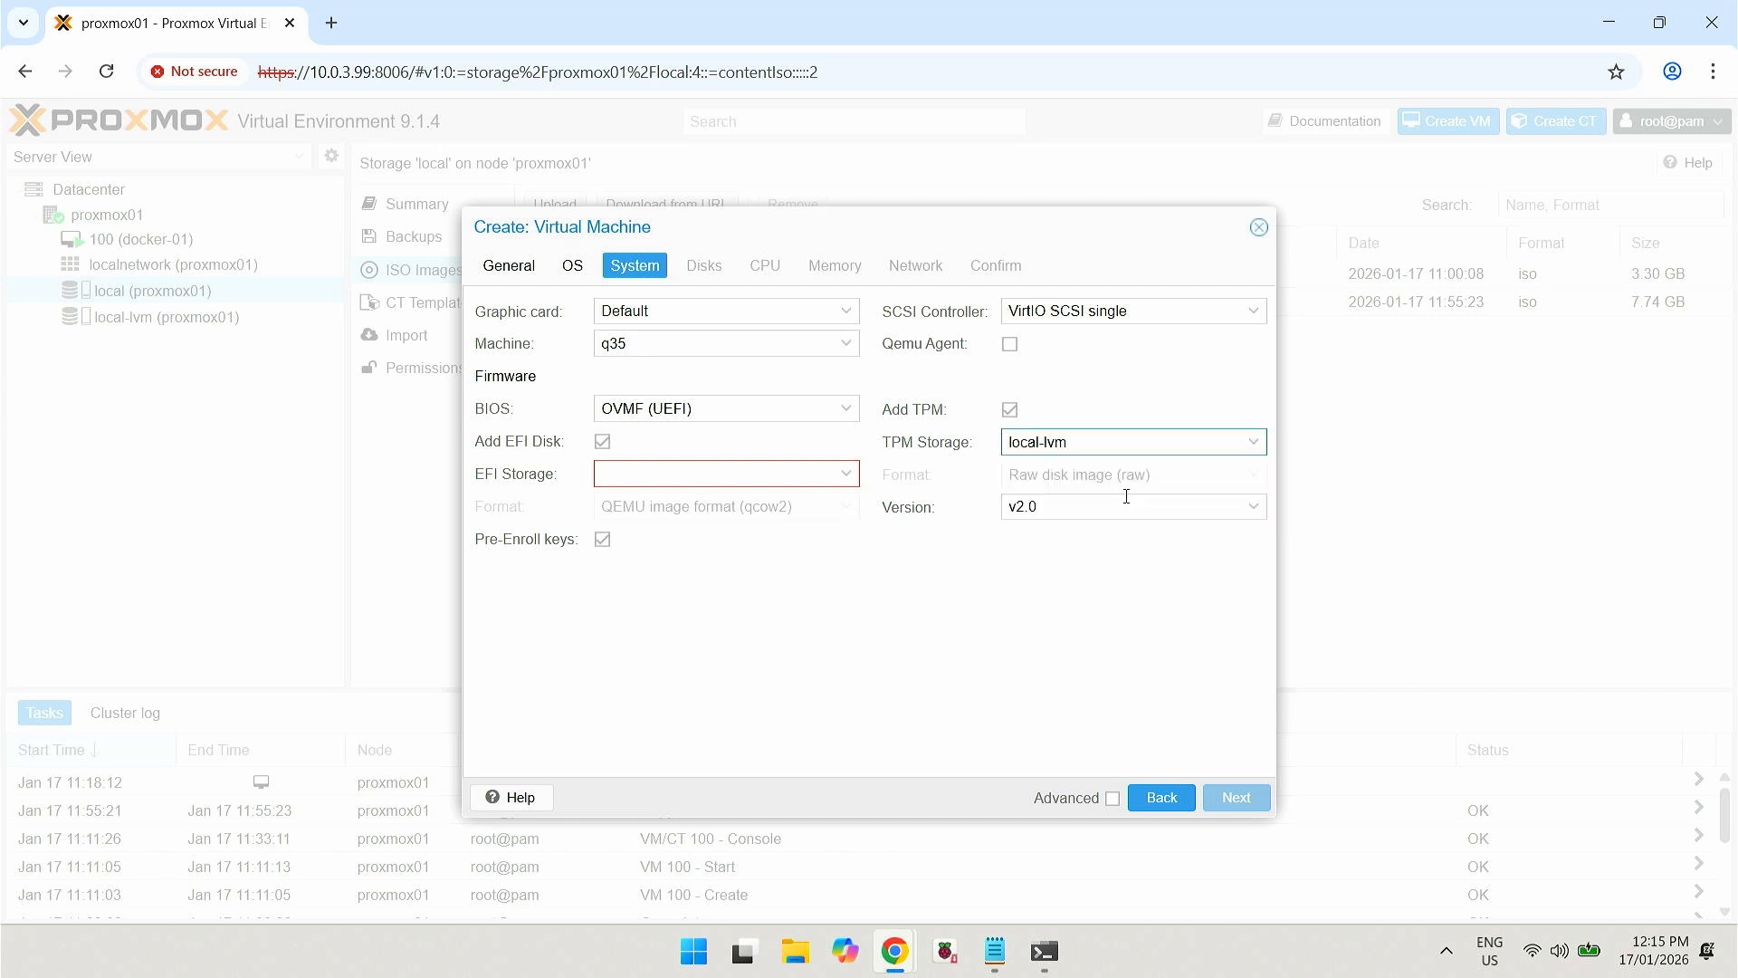
click(850, 475)
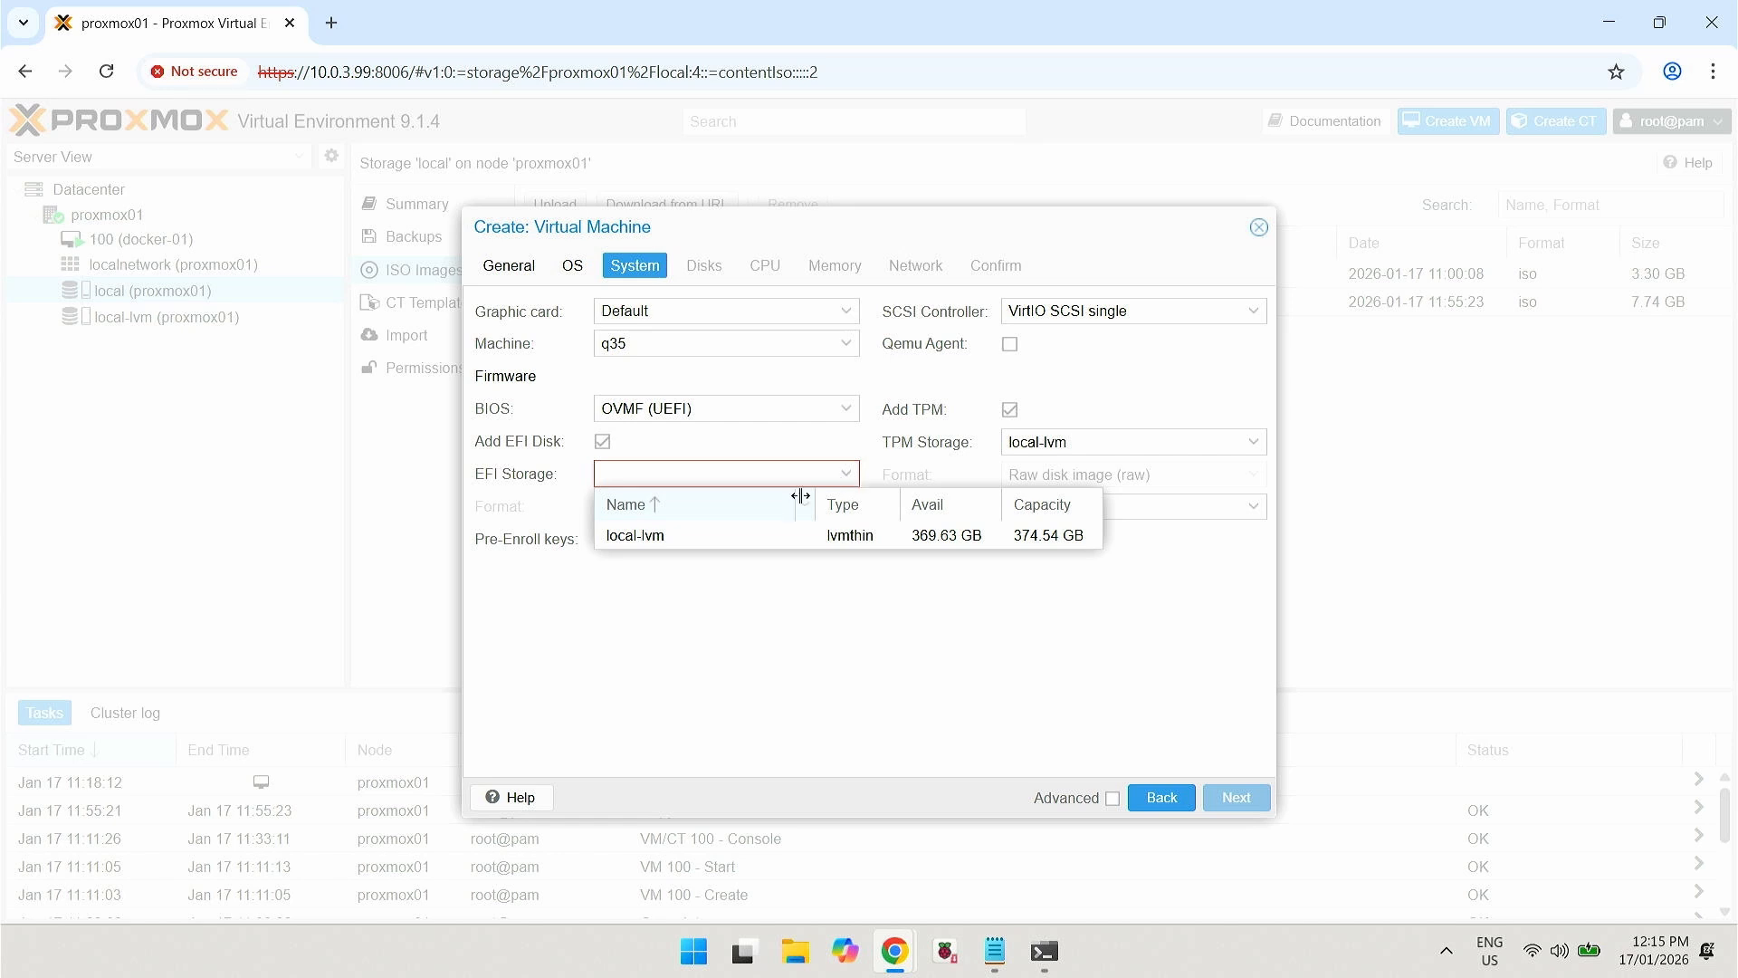
click(774, 533)
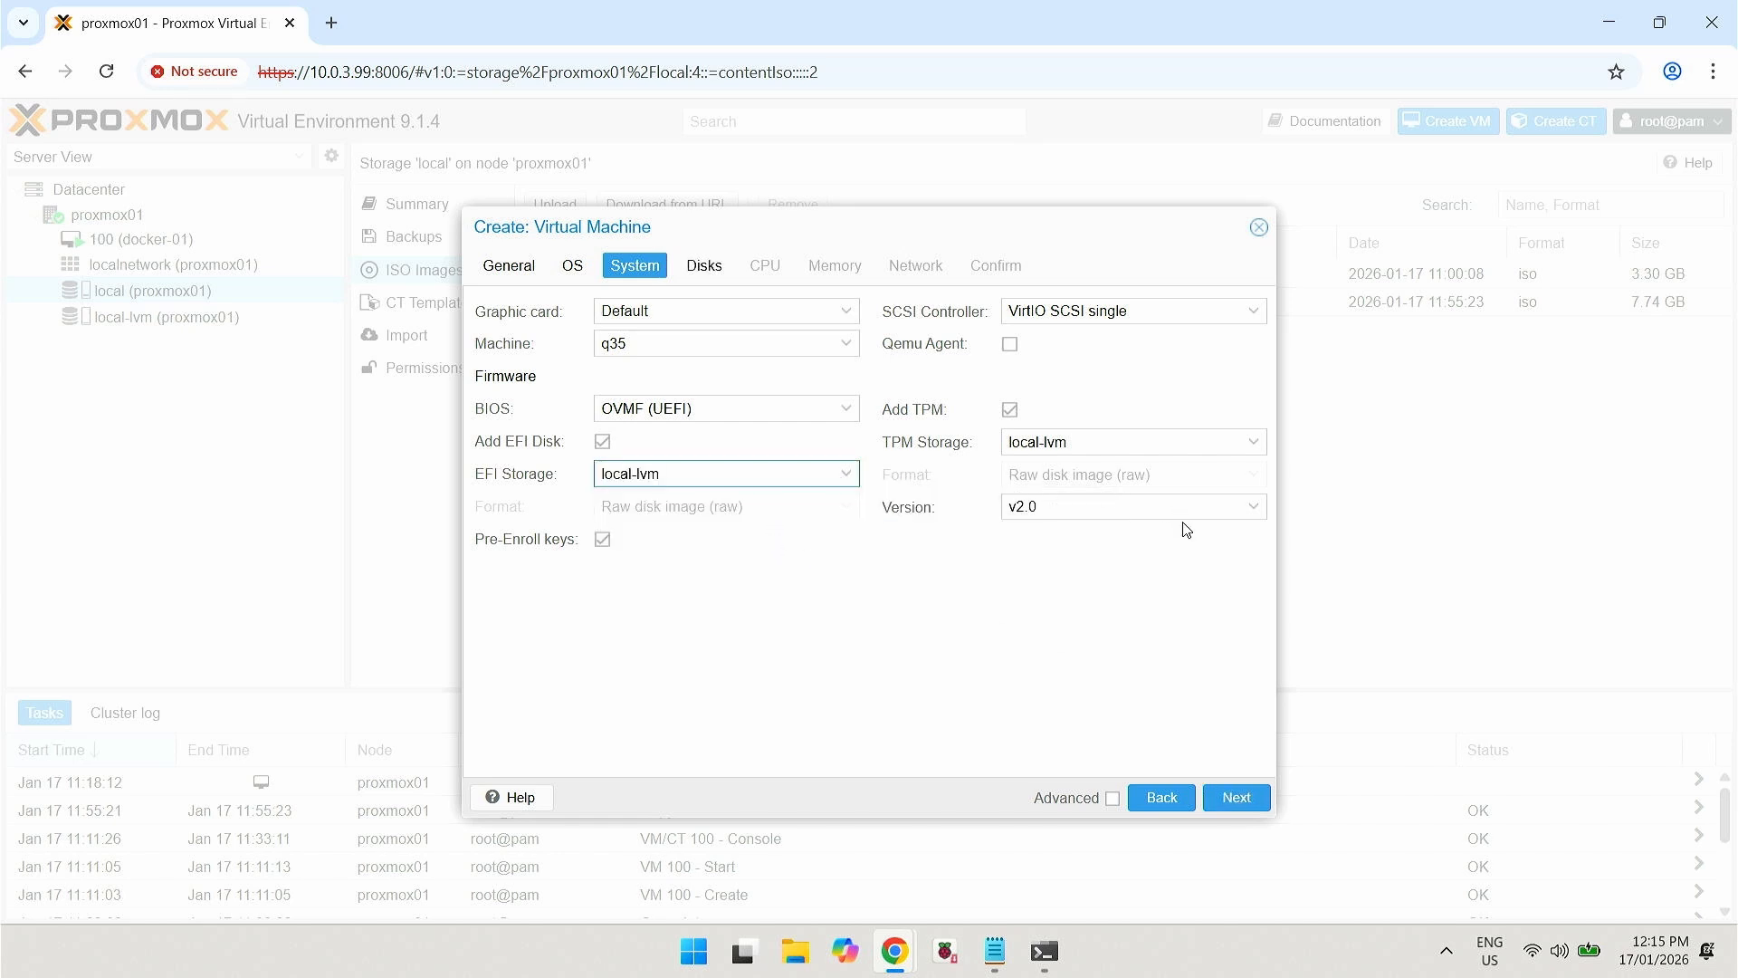
click(1250, 516)
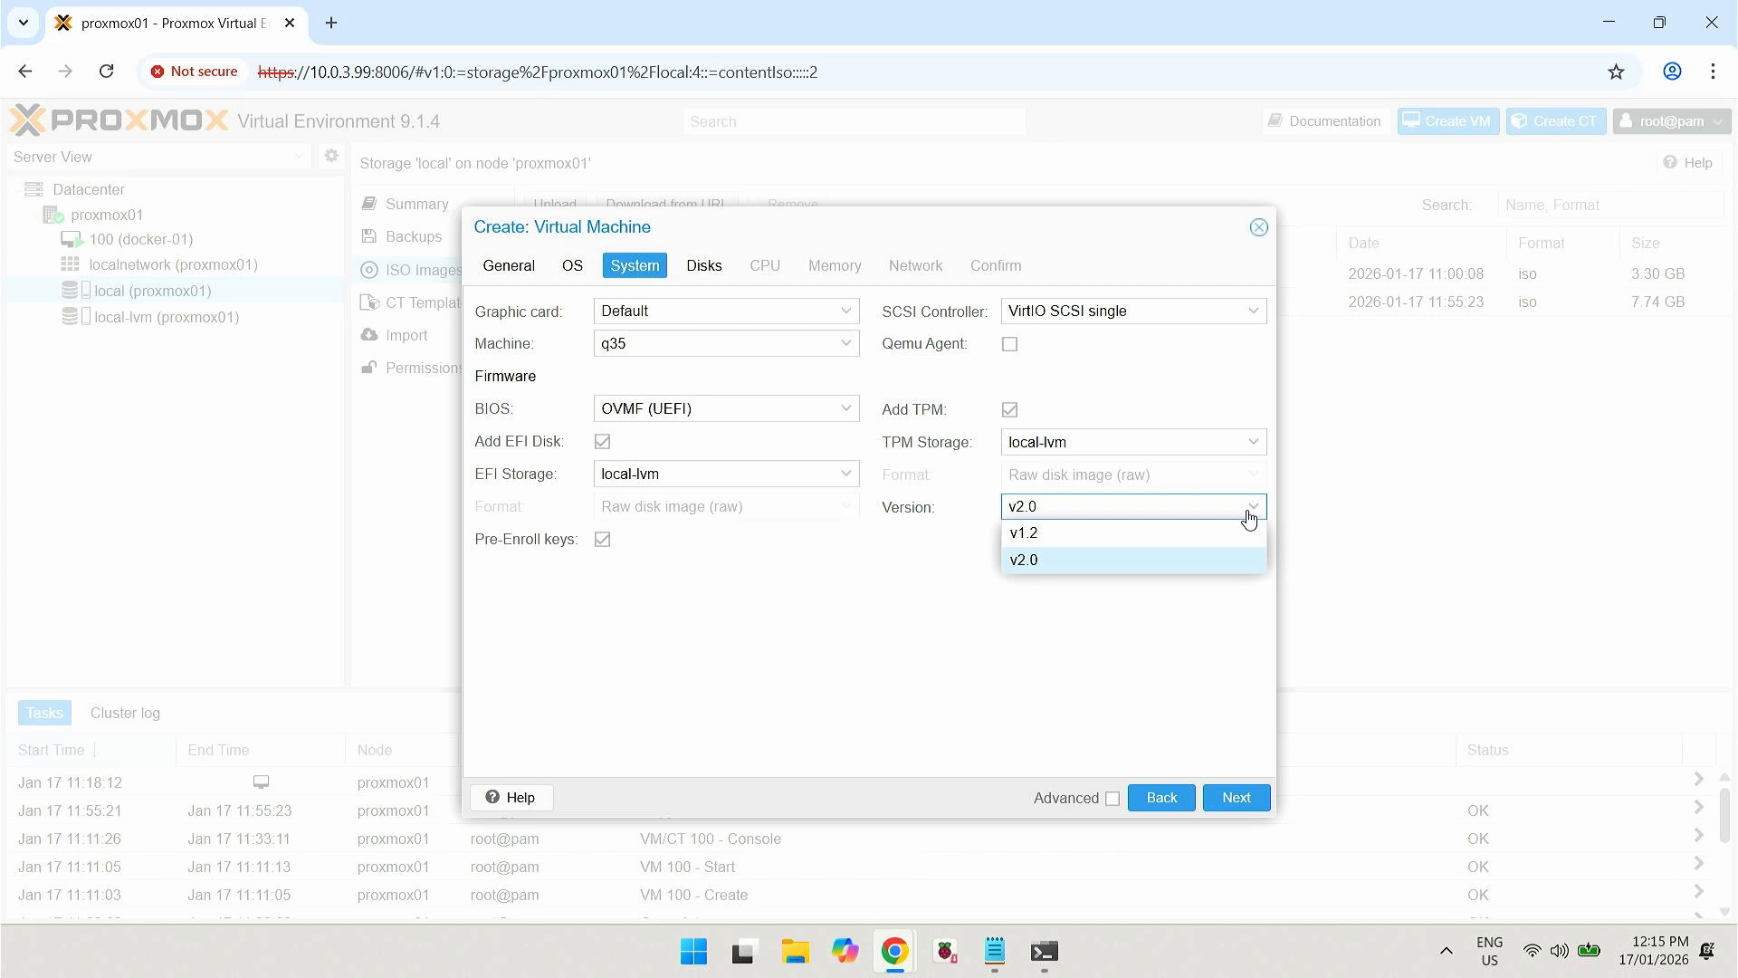
click(1251, 516)
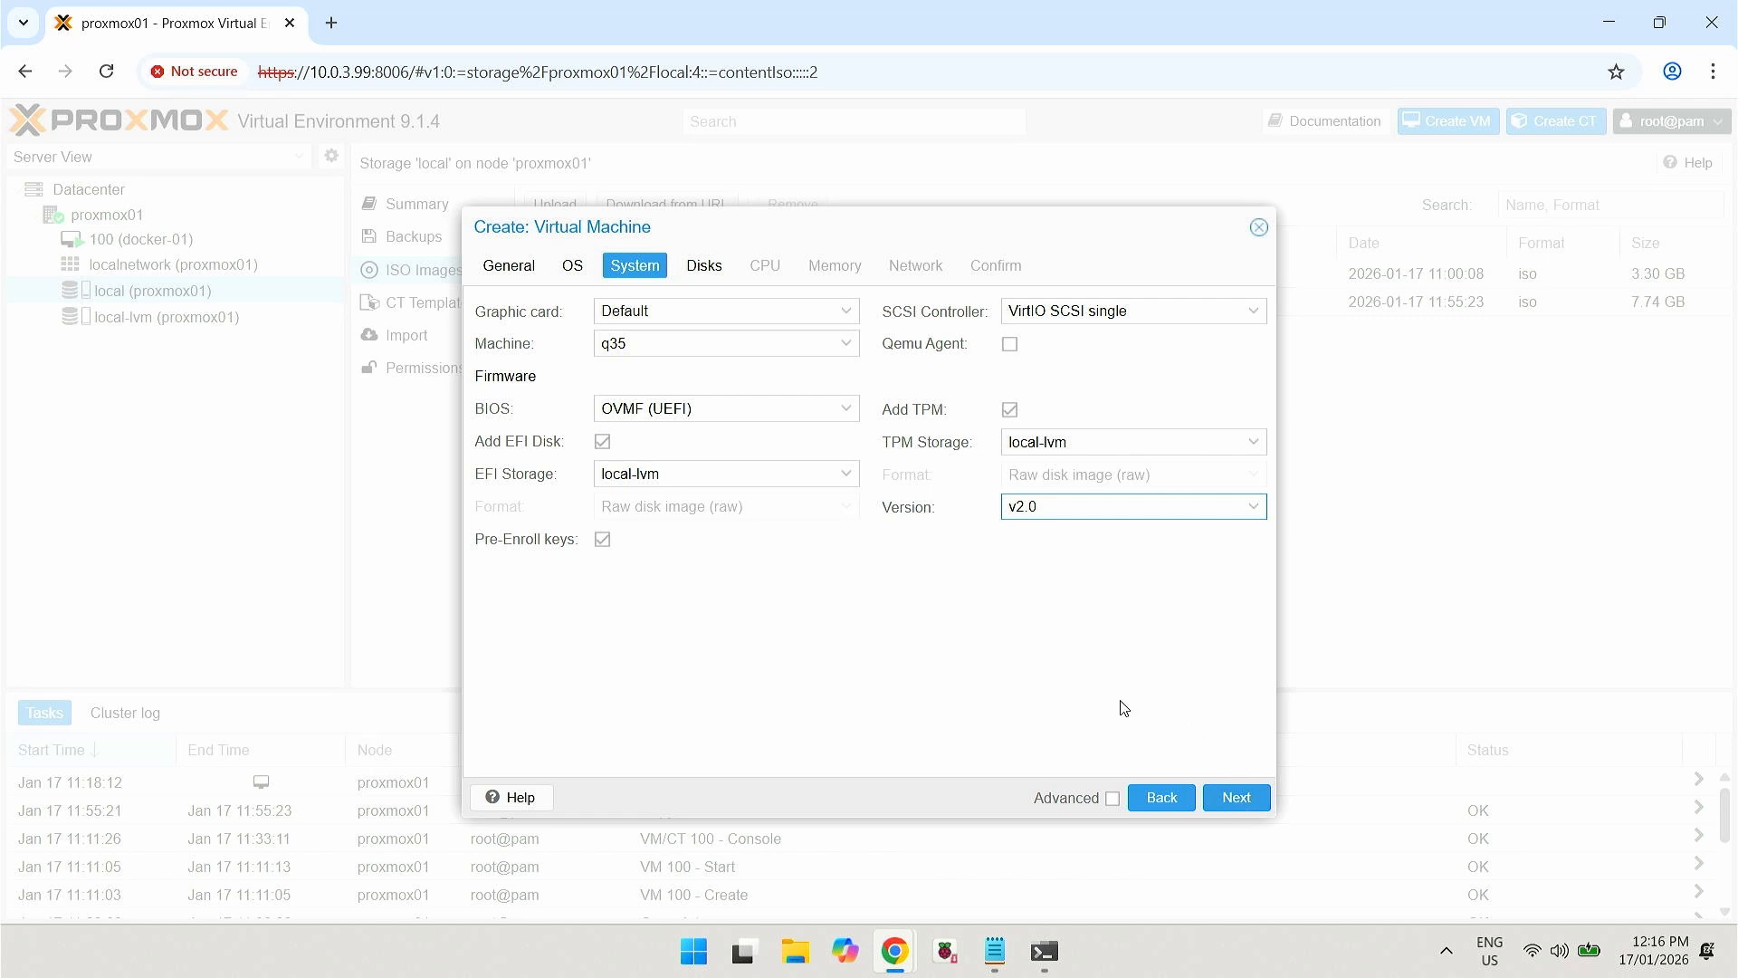
click(1229, 803)
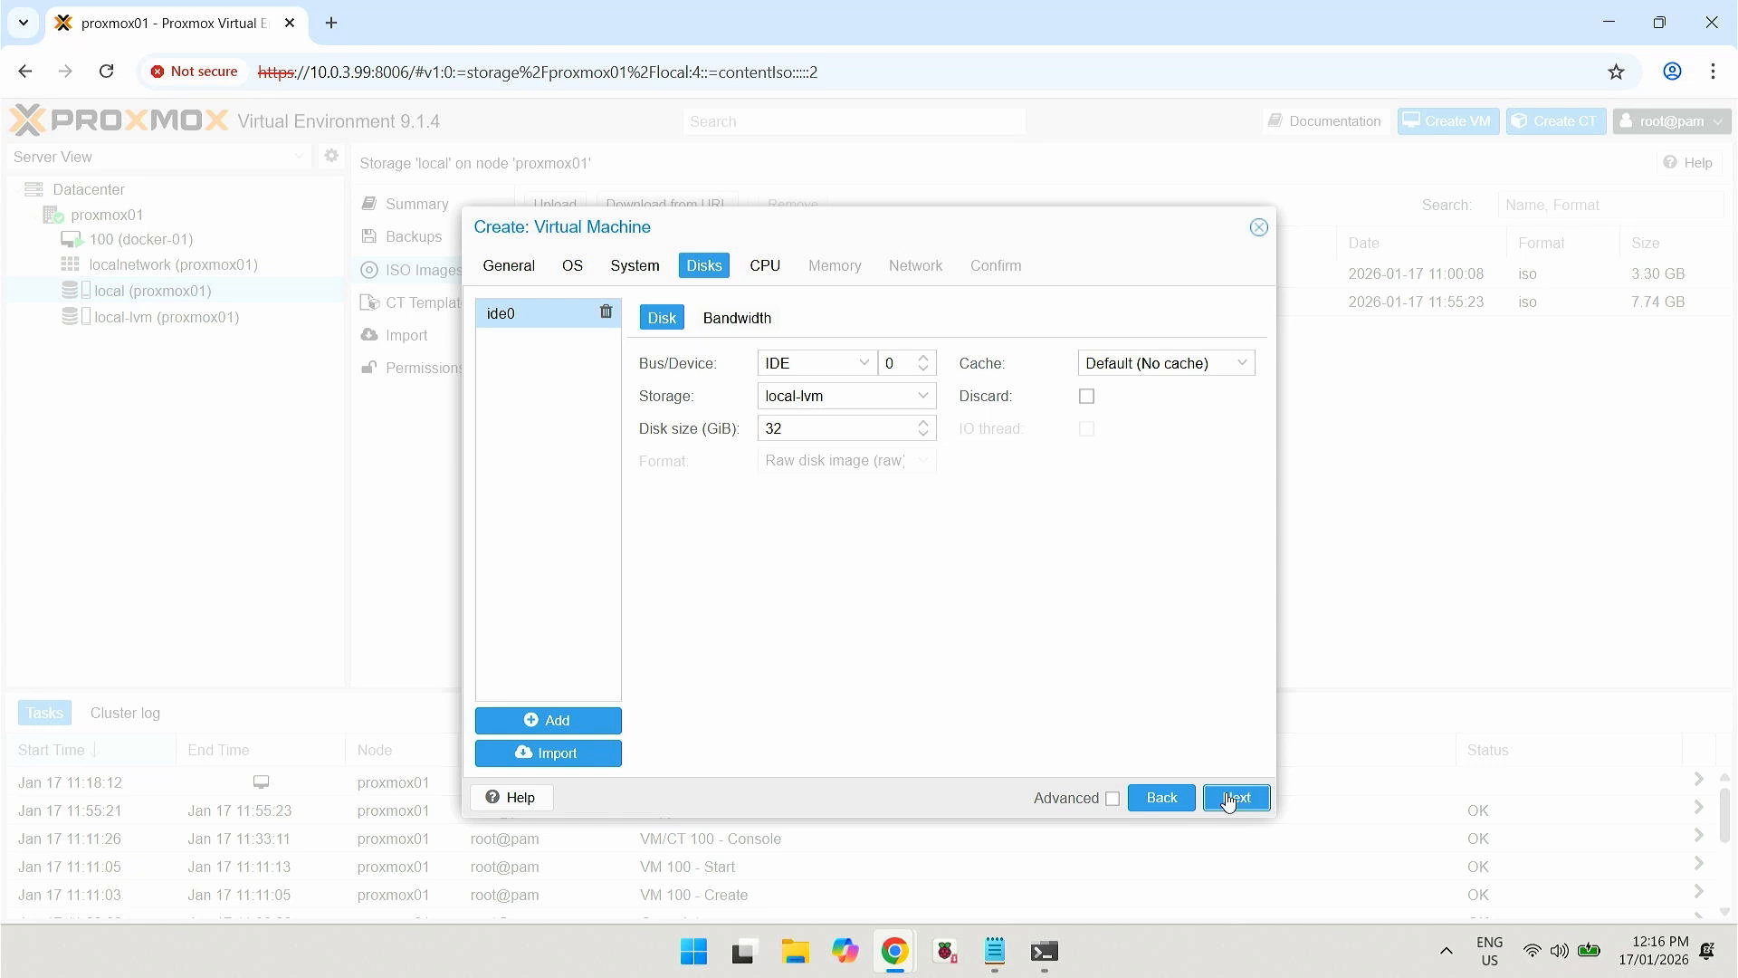
- Set the virtual machine's disk size to 80 GiB and continue to the CPU settings
click(823, 434)
key(BackSpace)
key(BackSpace)
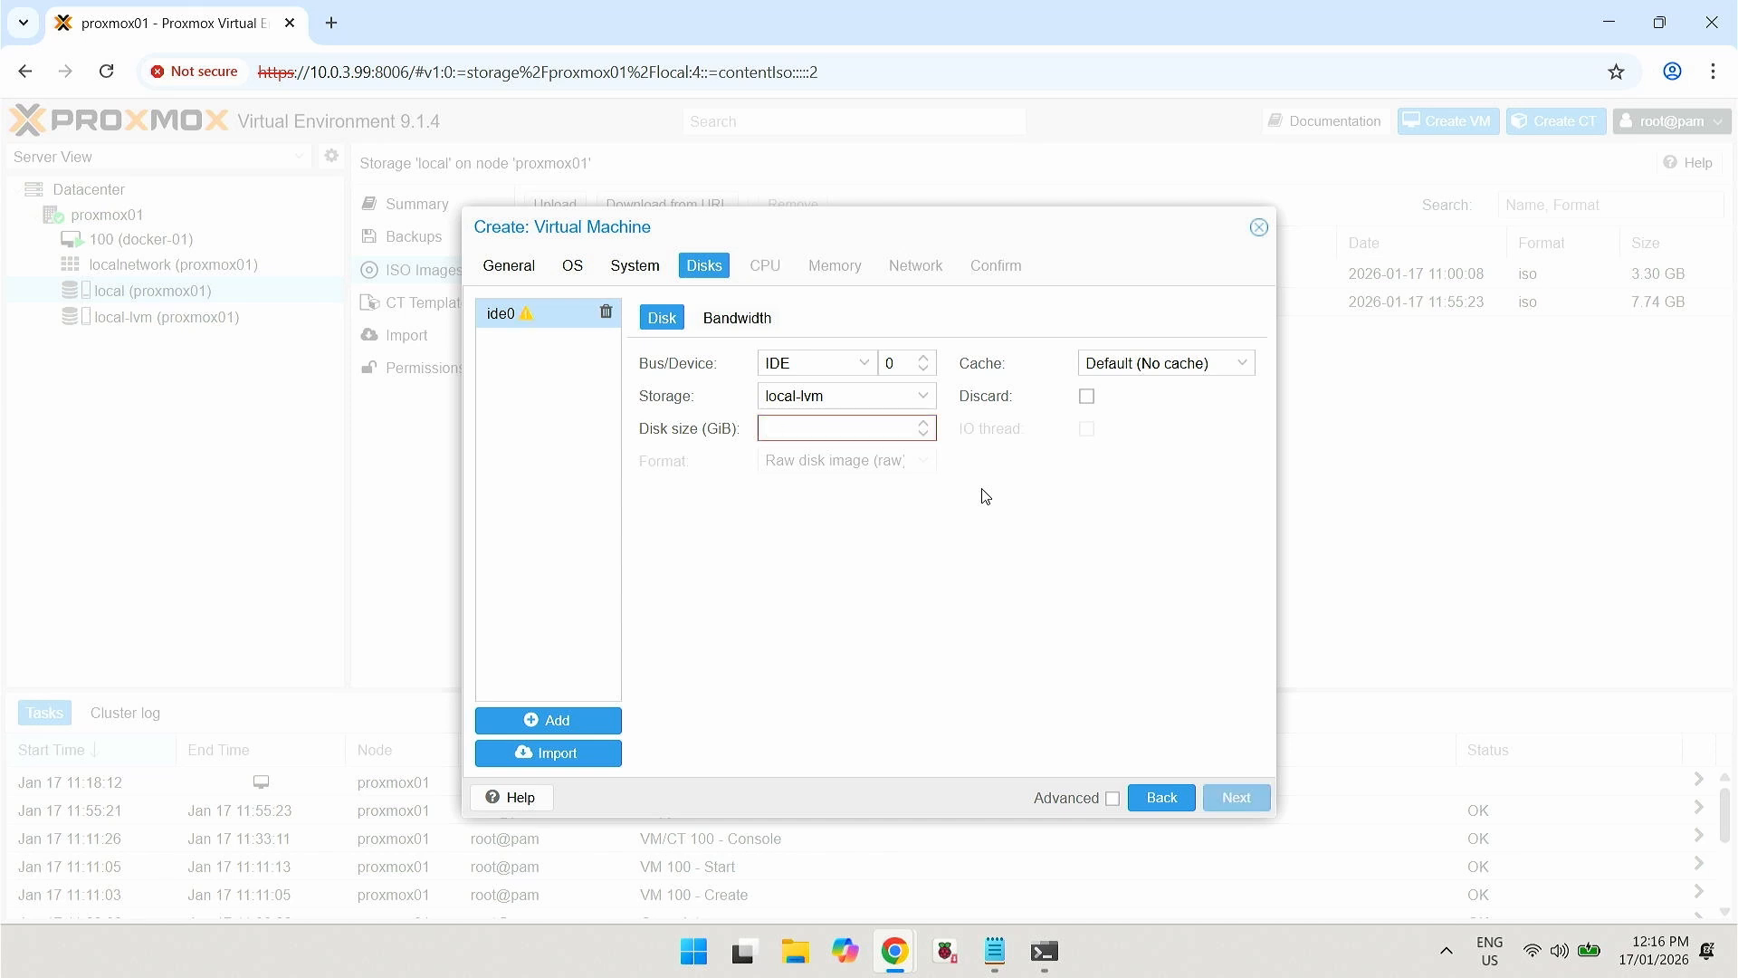
text(80)
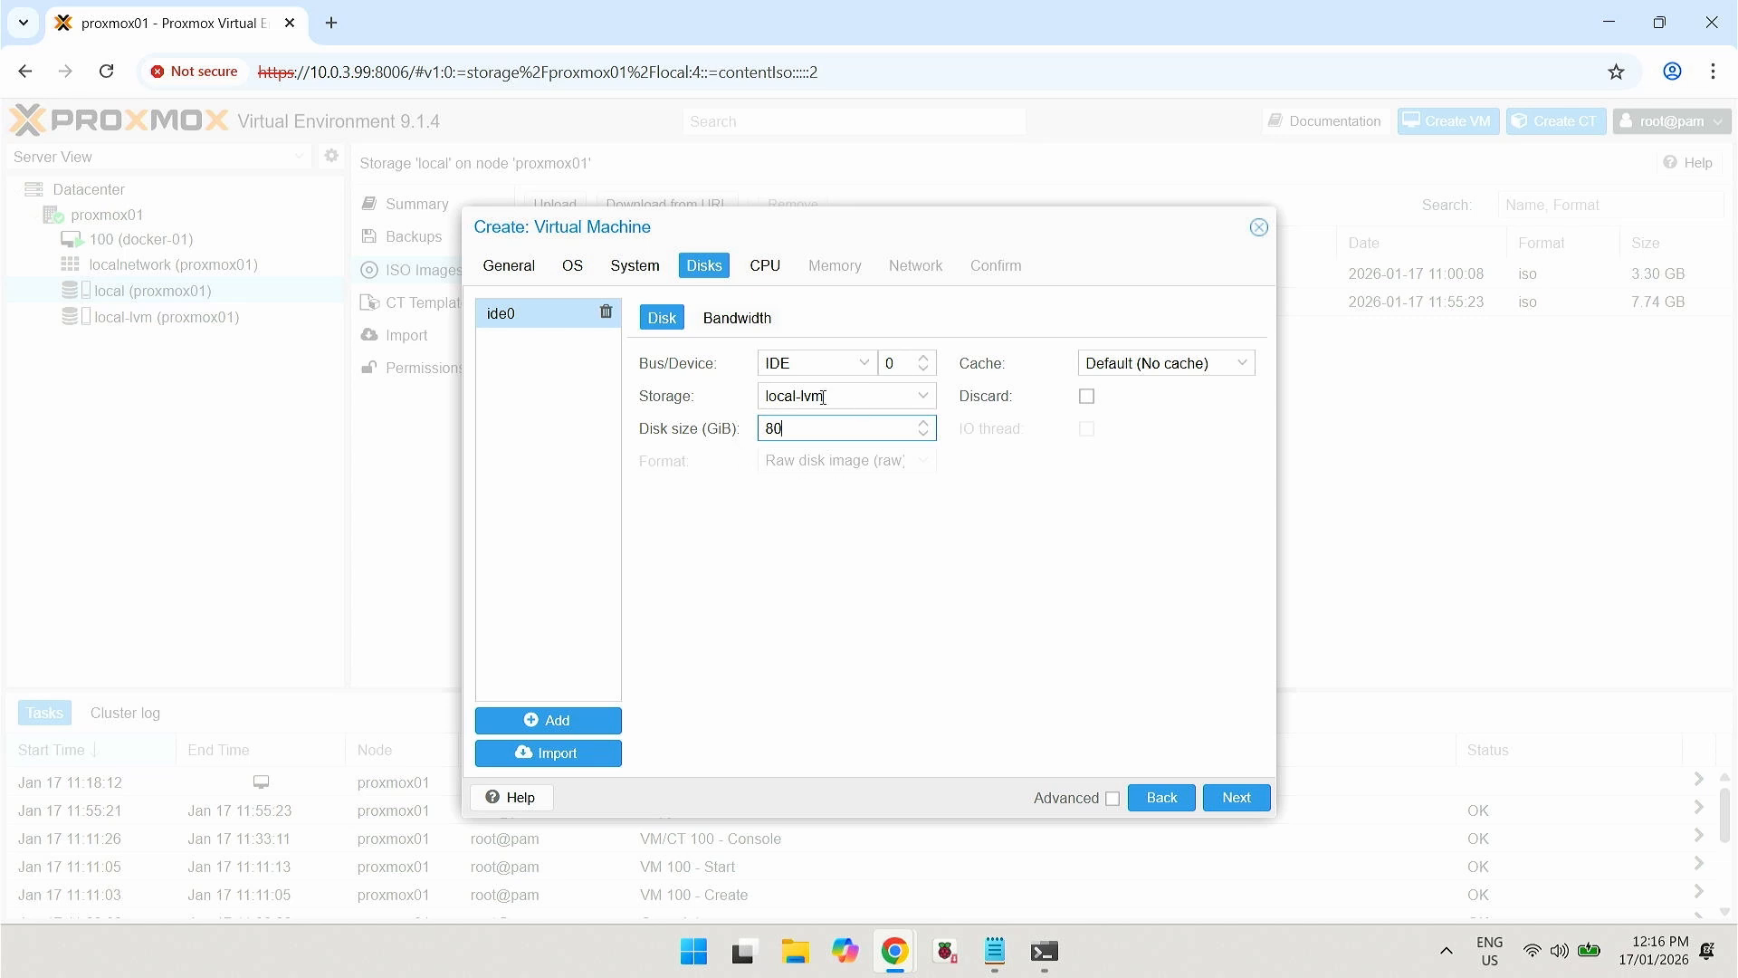
click(1252, 804)
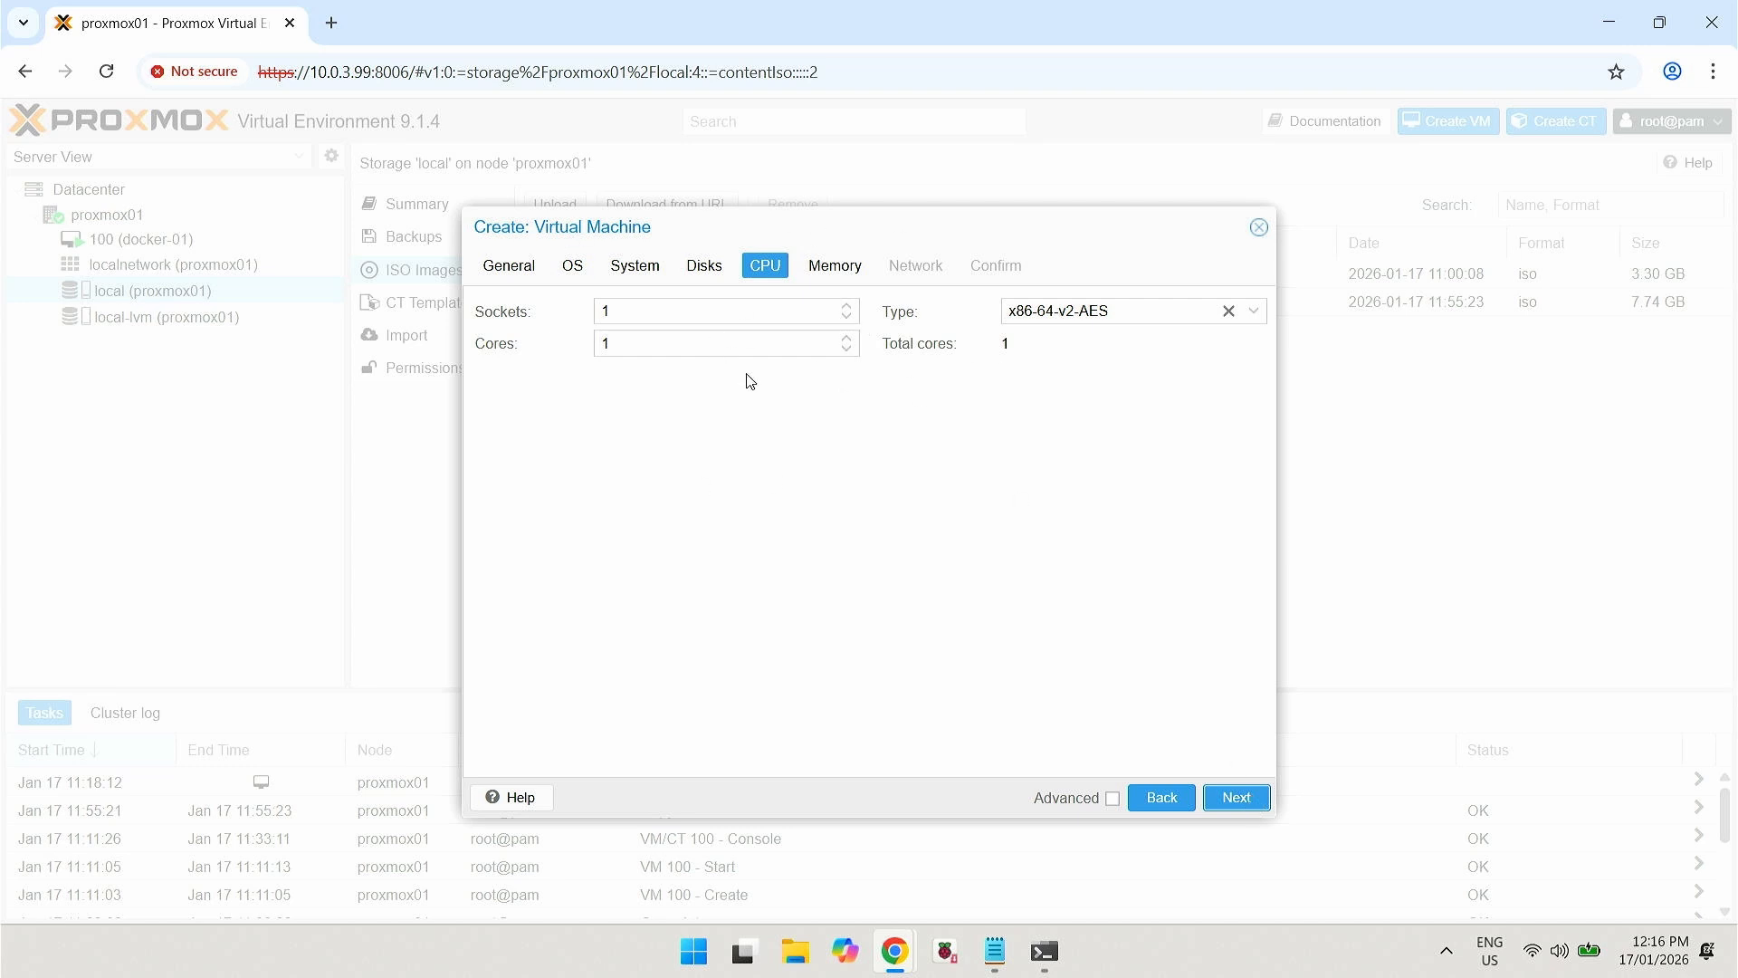
- Give the virtual machine 2 CPU sockets and 2 cores, keeping the x86-64-v2-AES type
click(623, 310)
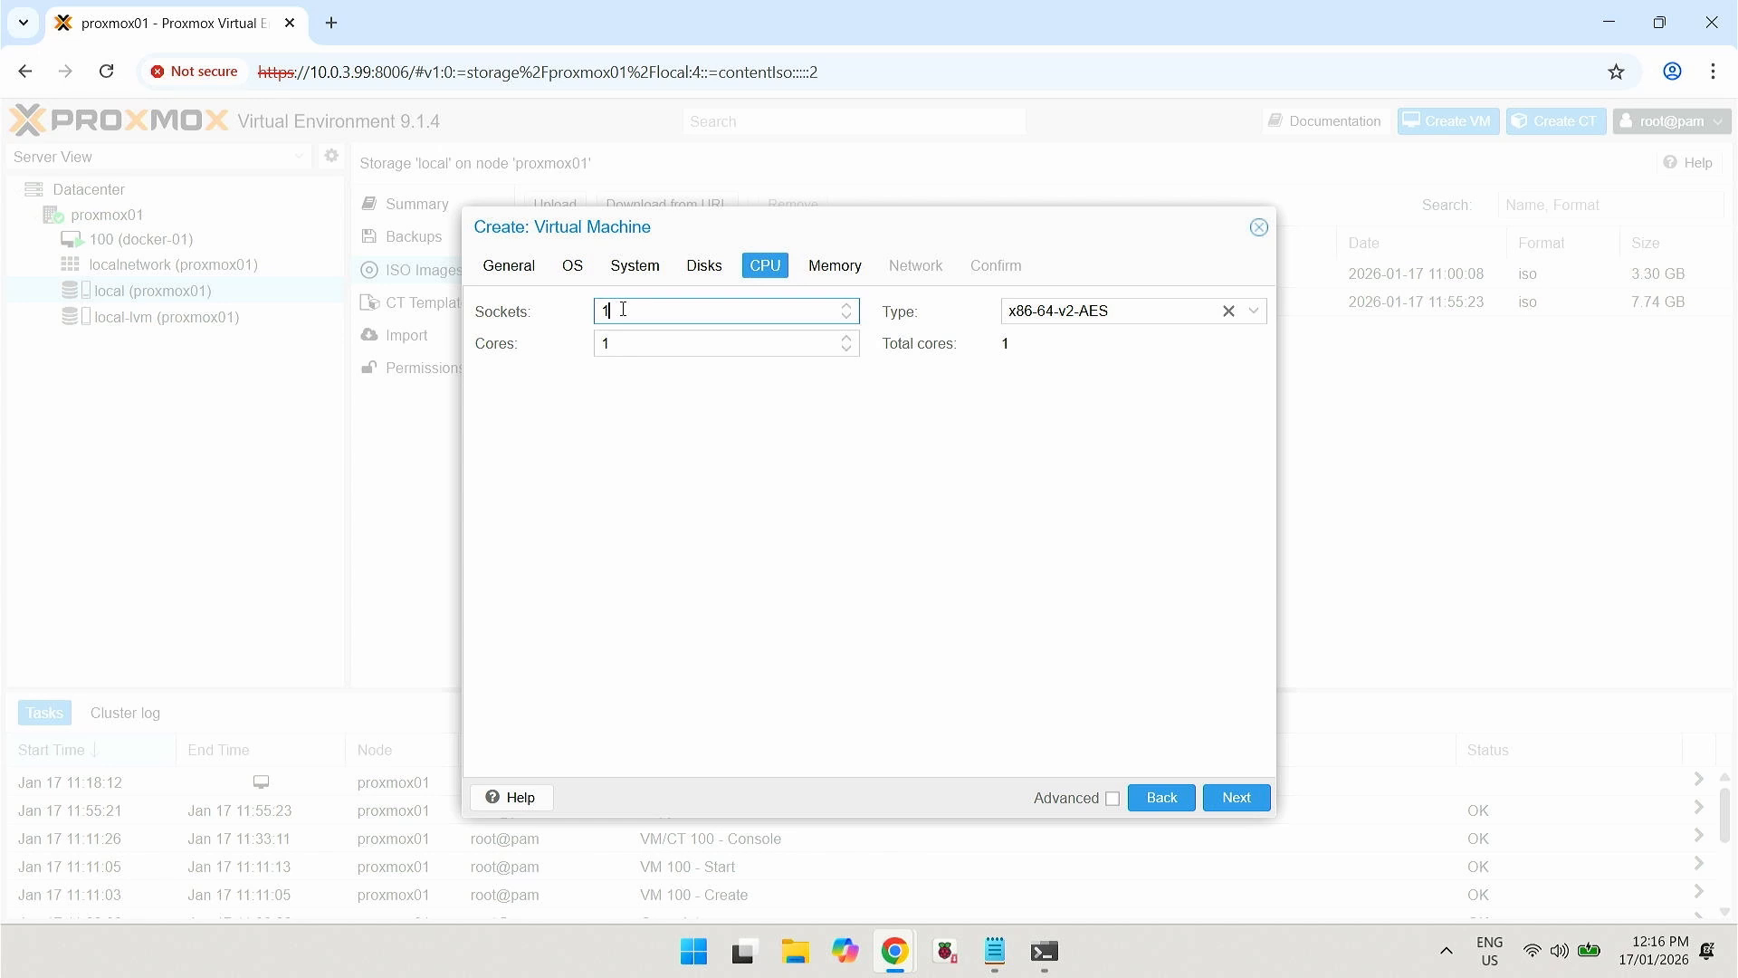
key(BackSpace)
text(2)
key(Tab)
text(2)
key(Tab)
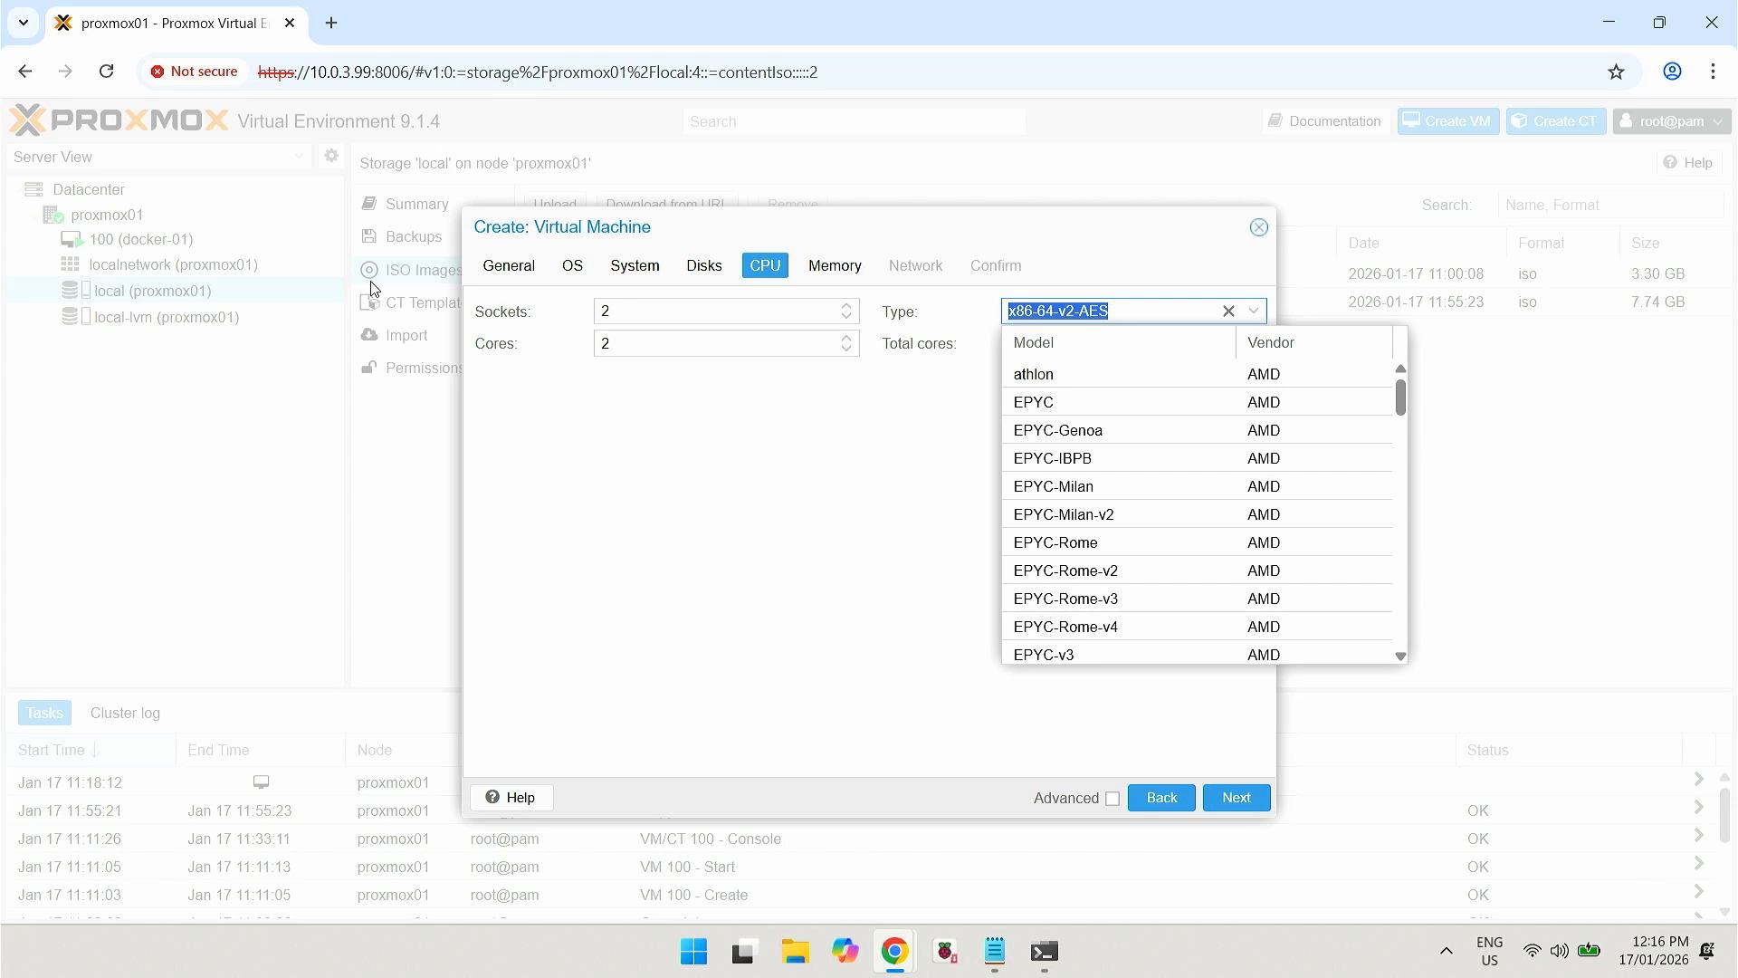
click(658, 432)
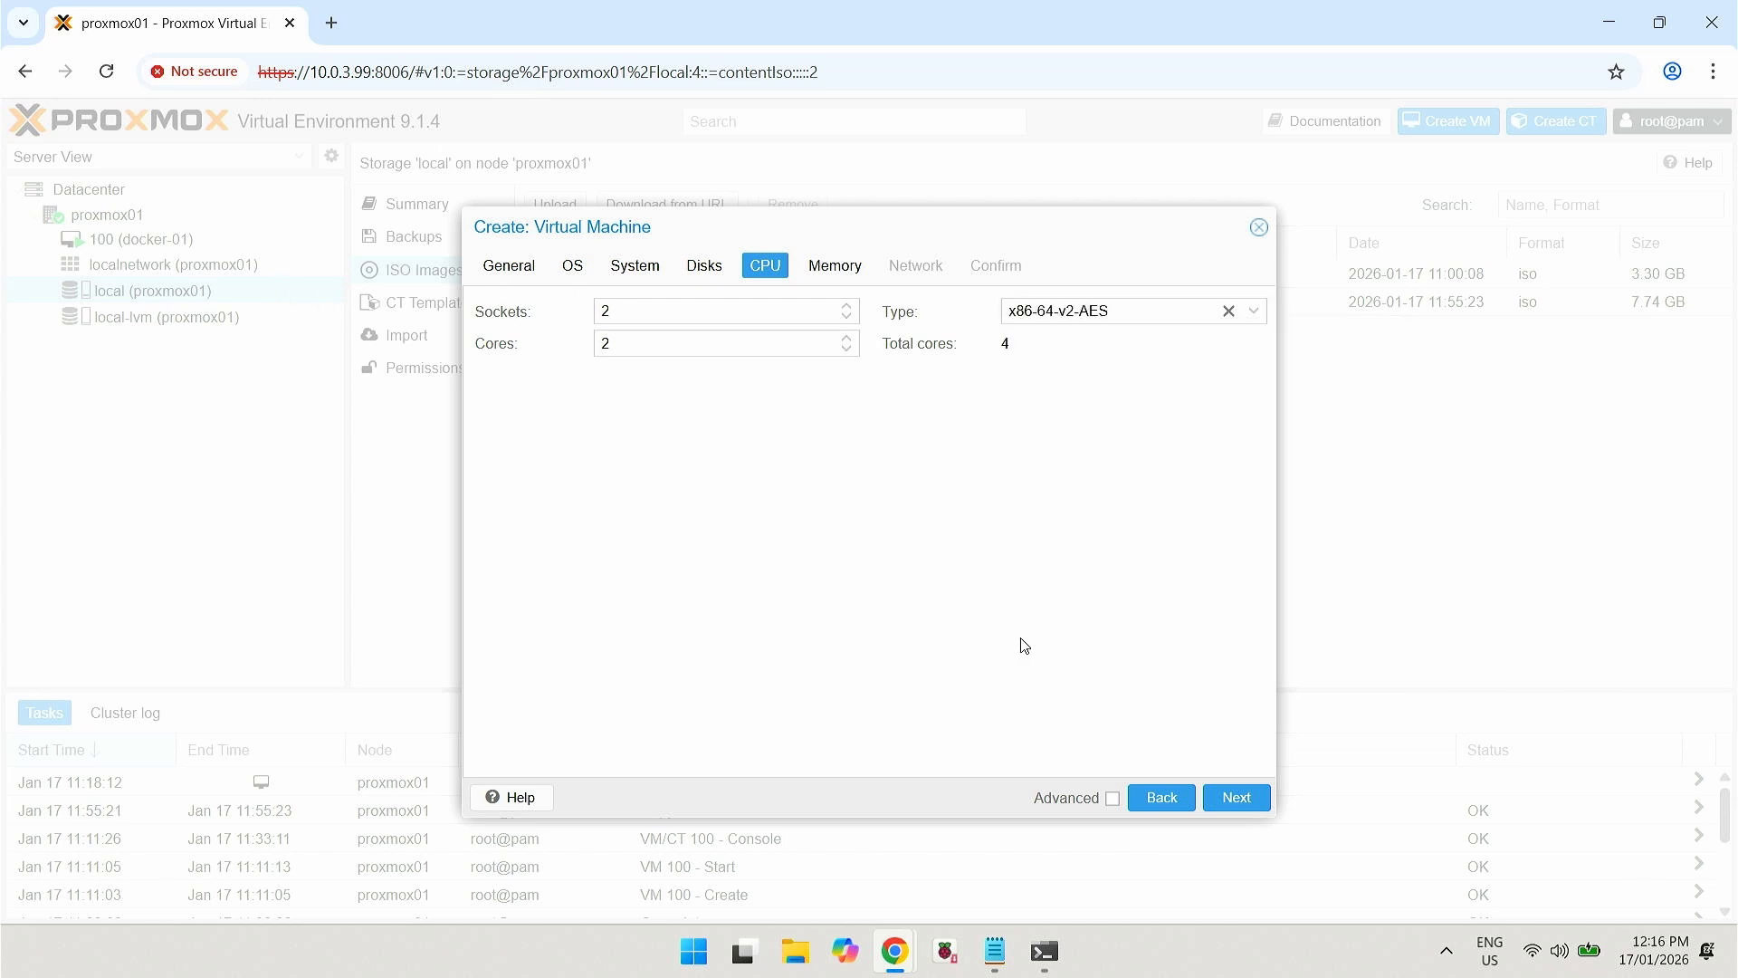
click(1237, 796)
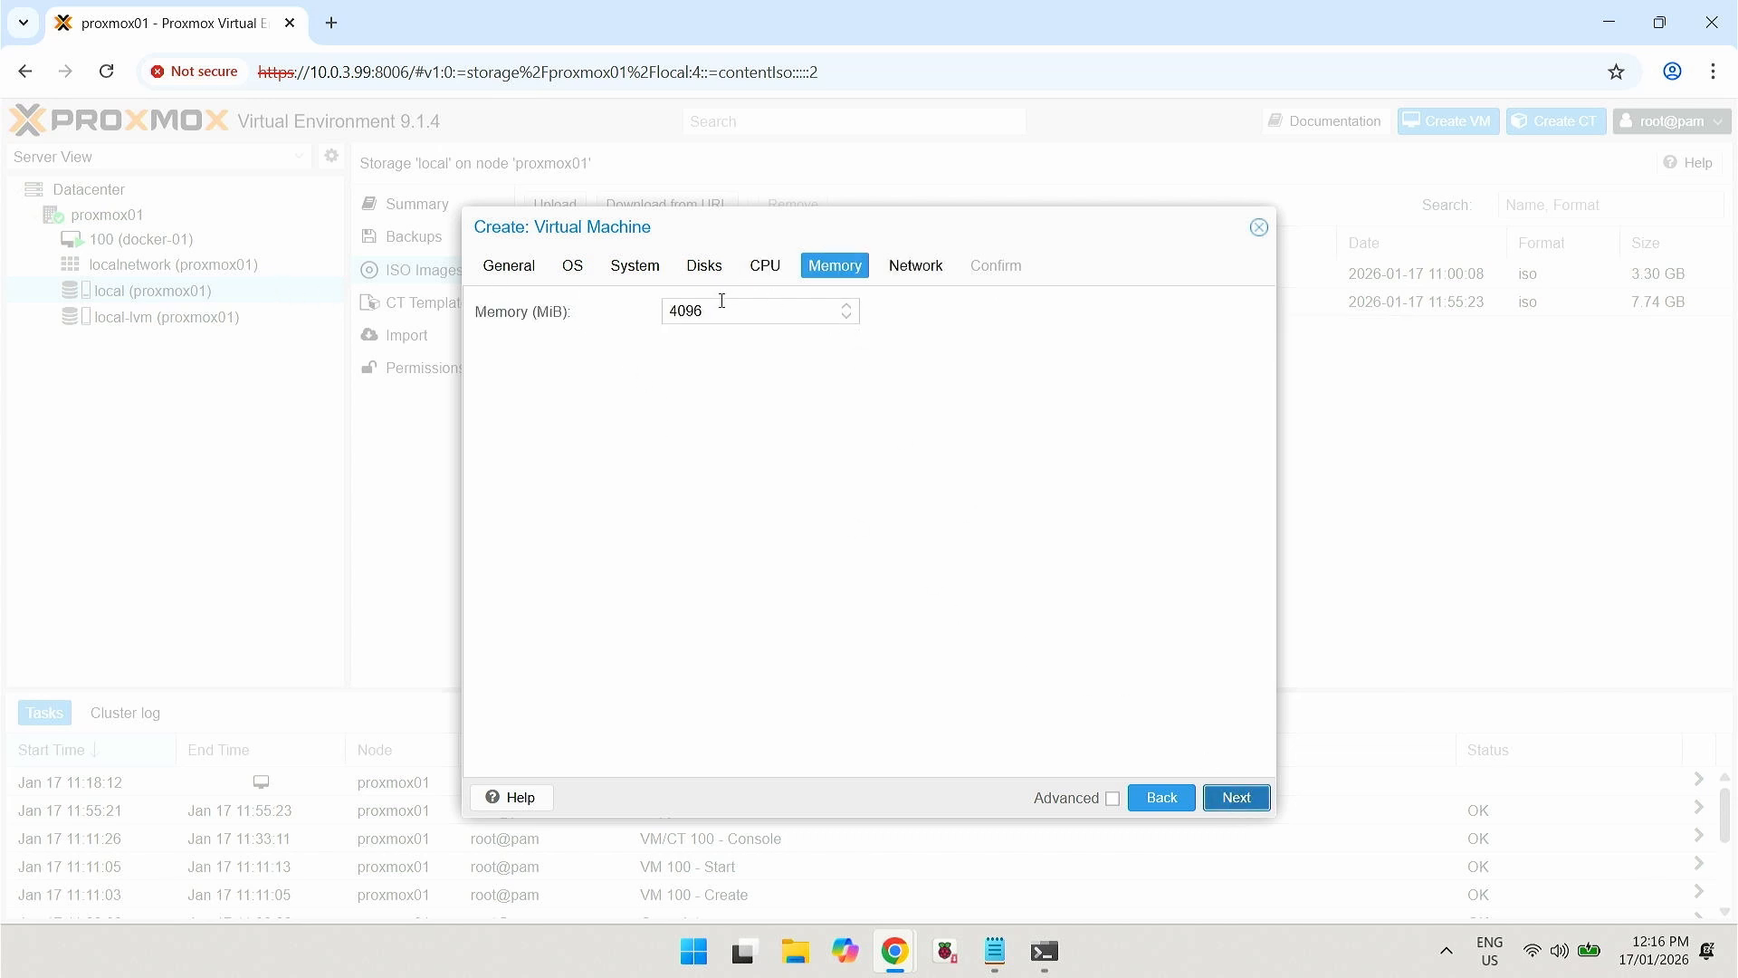
- Set the virtual machine's memory to 8192 MiB and continue to the network settings
drag(710, 310, 598, 310)
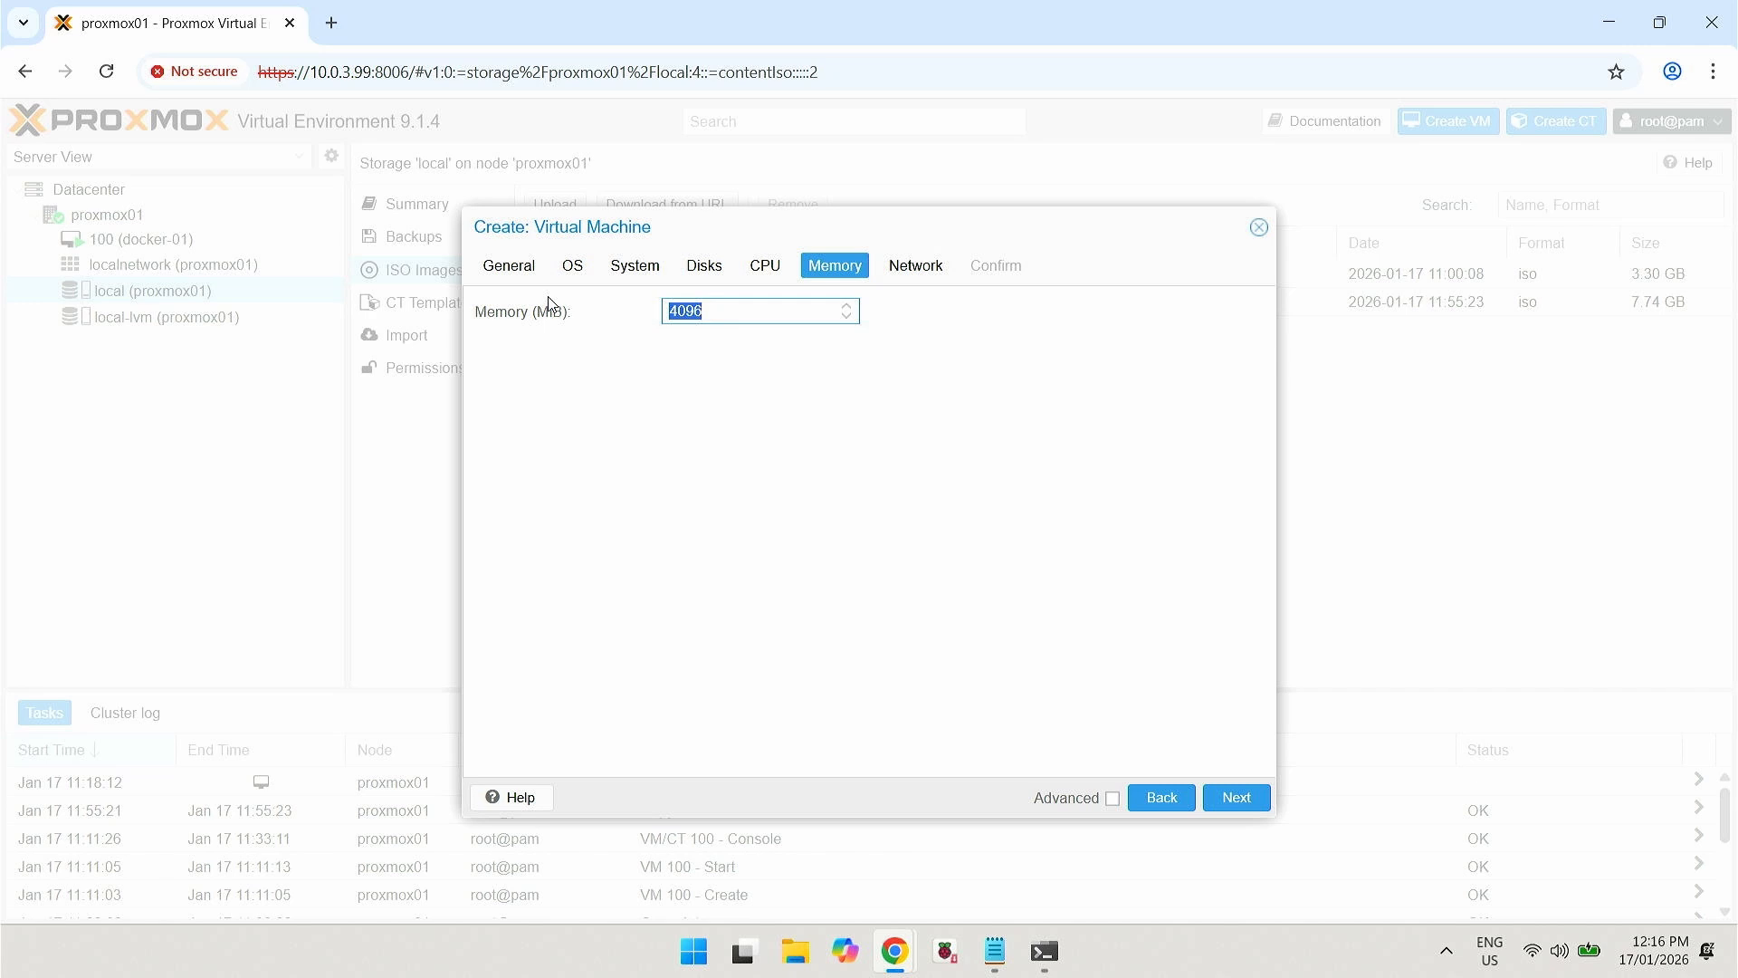
text(8192)
click(1237, 797)
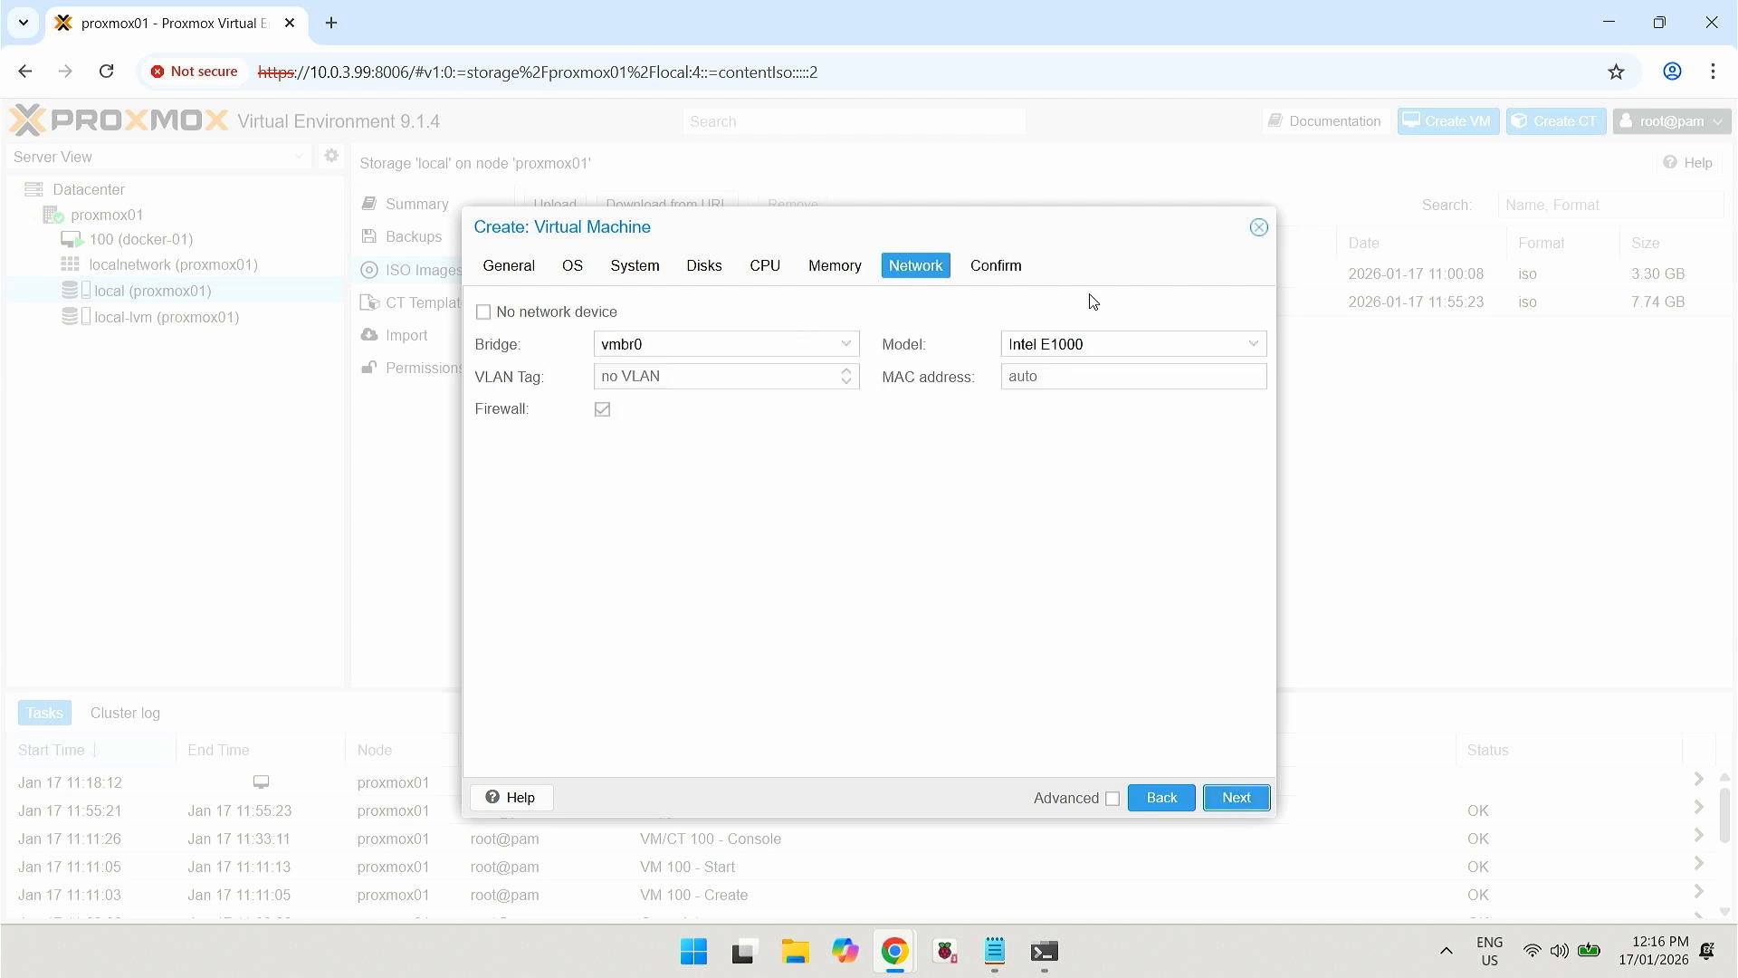
- Set the network card model to VMware vmxnet3 and continue to the configuration overview
click(1257, 347)
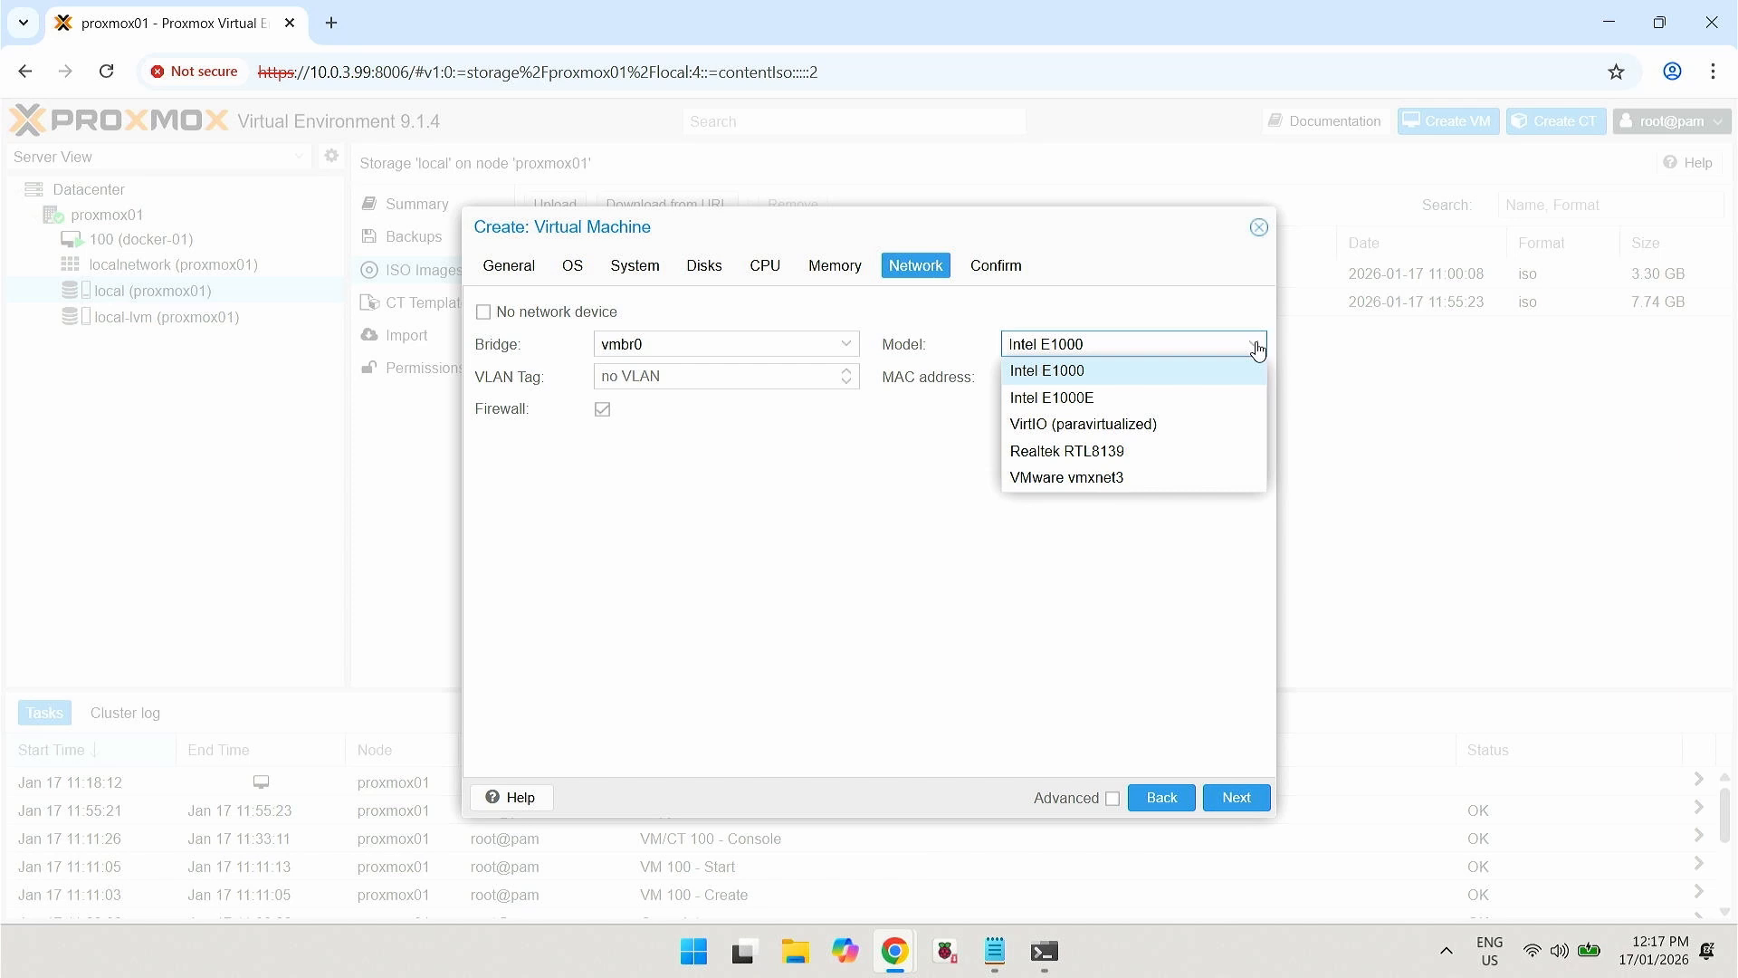
click(1113, 486)
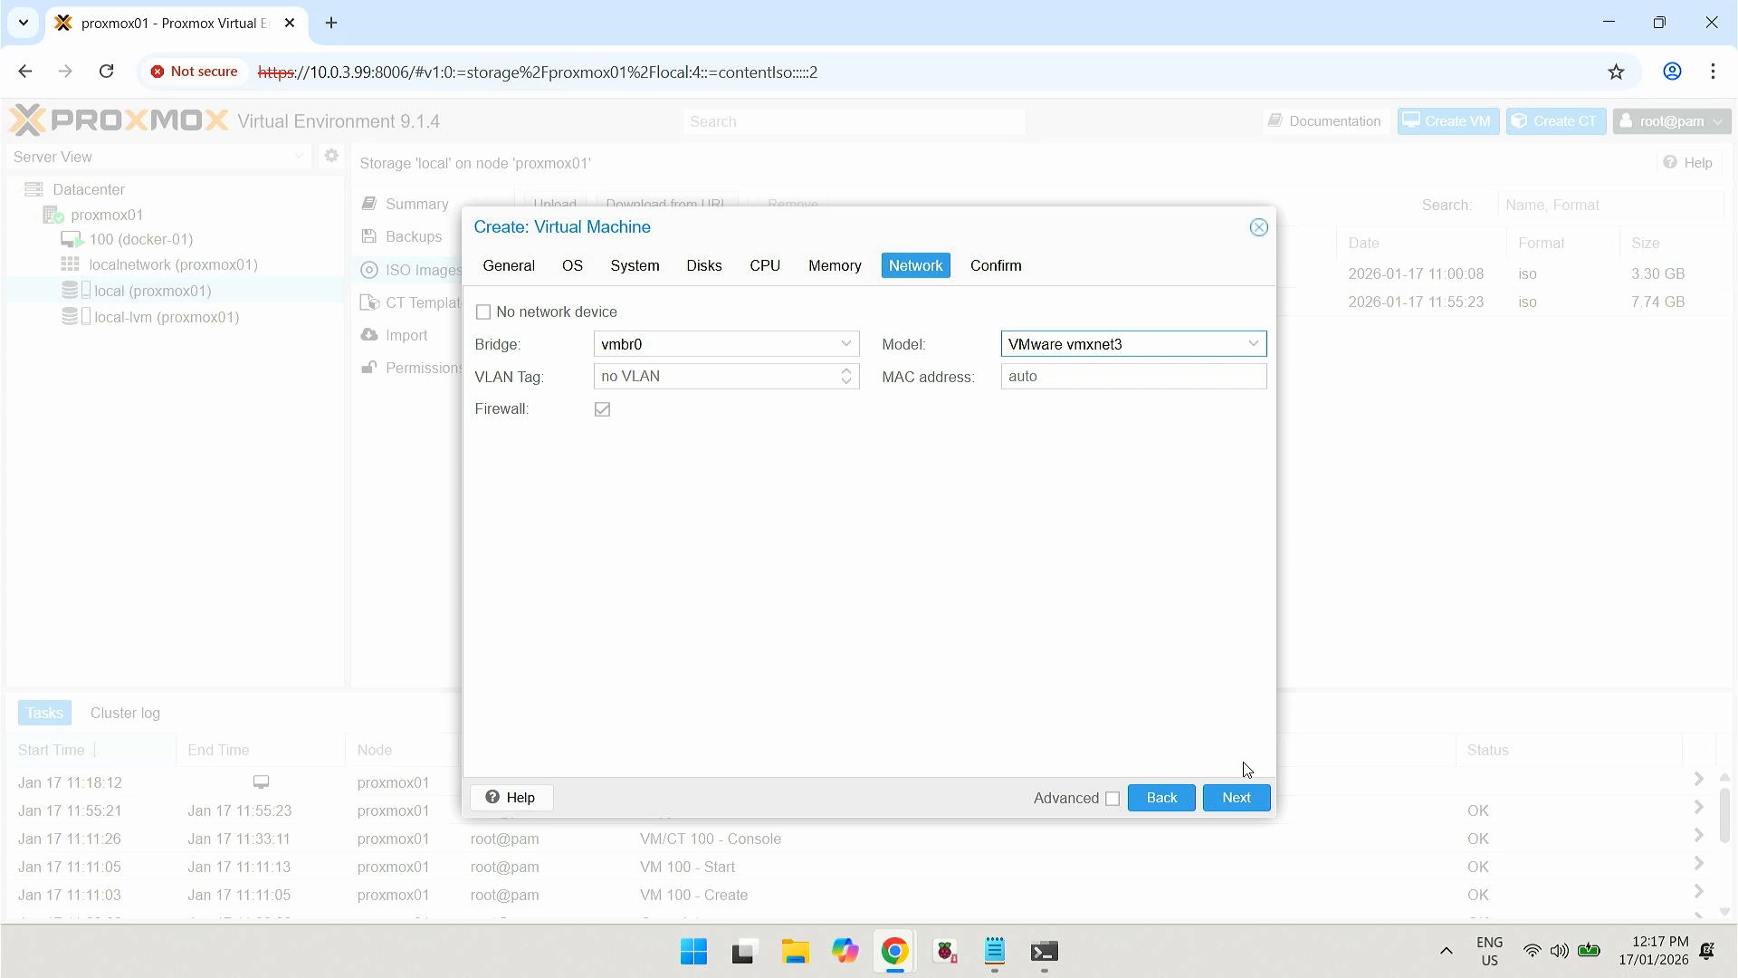
click(1243, 803)
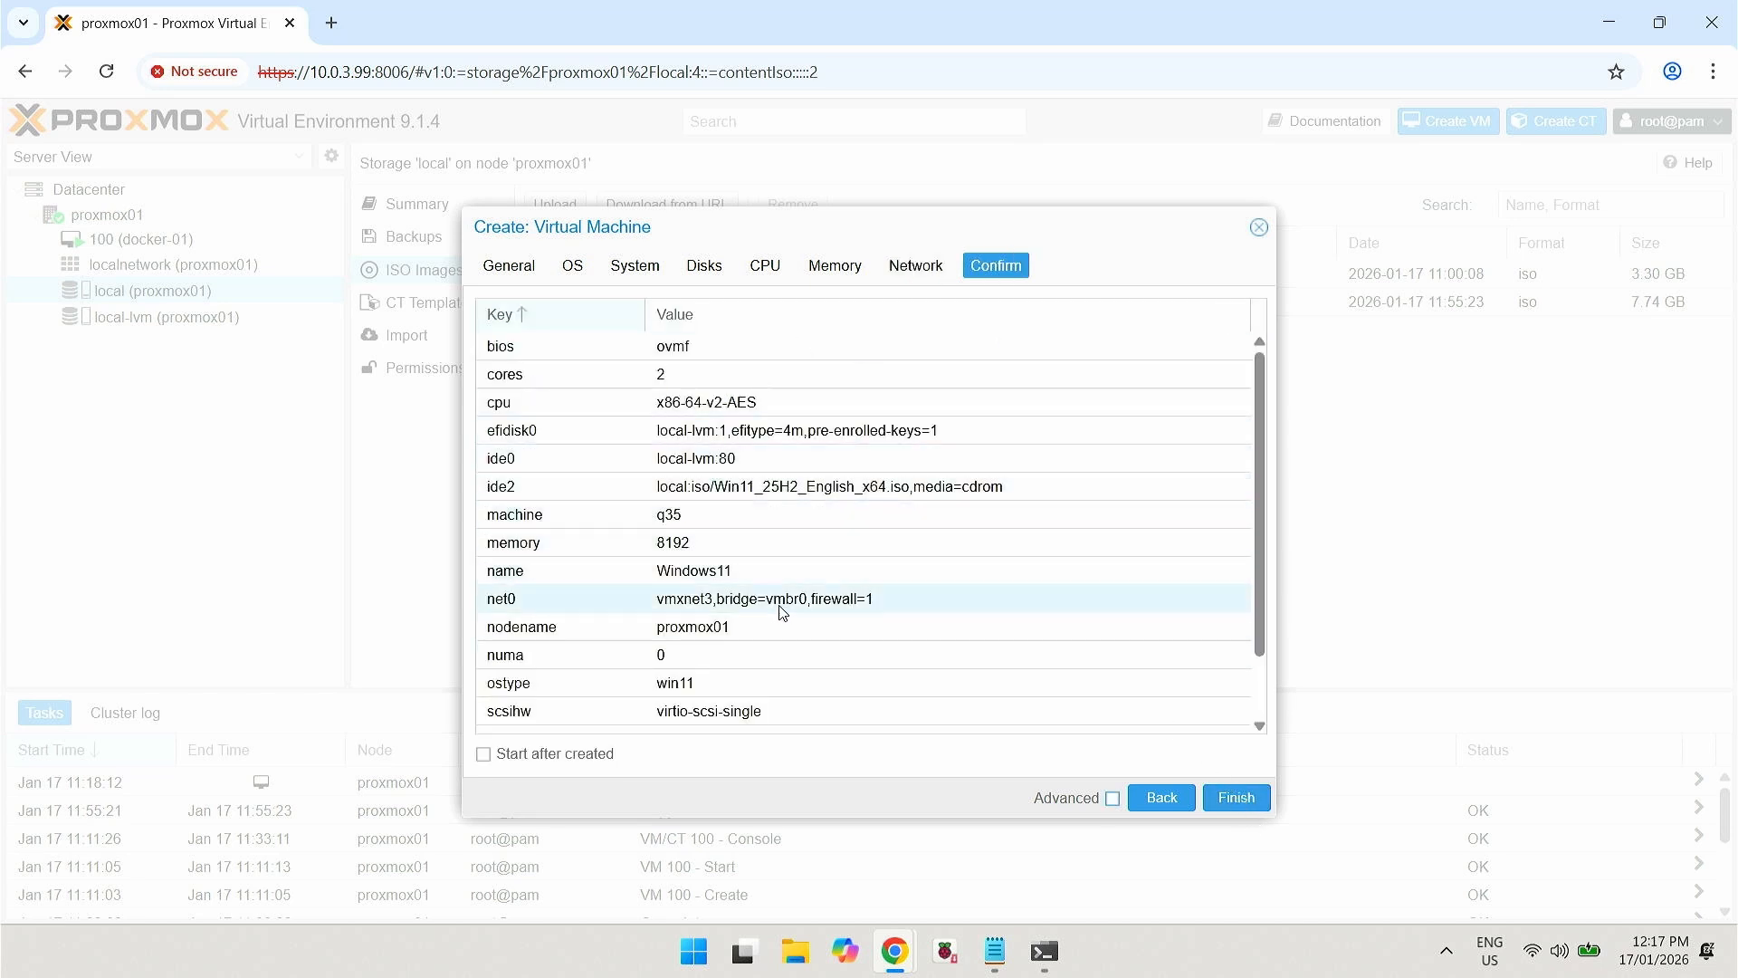
- Review the configuration, enable starting after creation, and finish creating the Windows11 virtual machine
scroll(885, 682, down, 1)
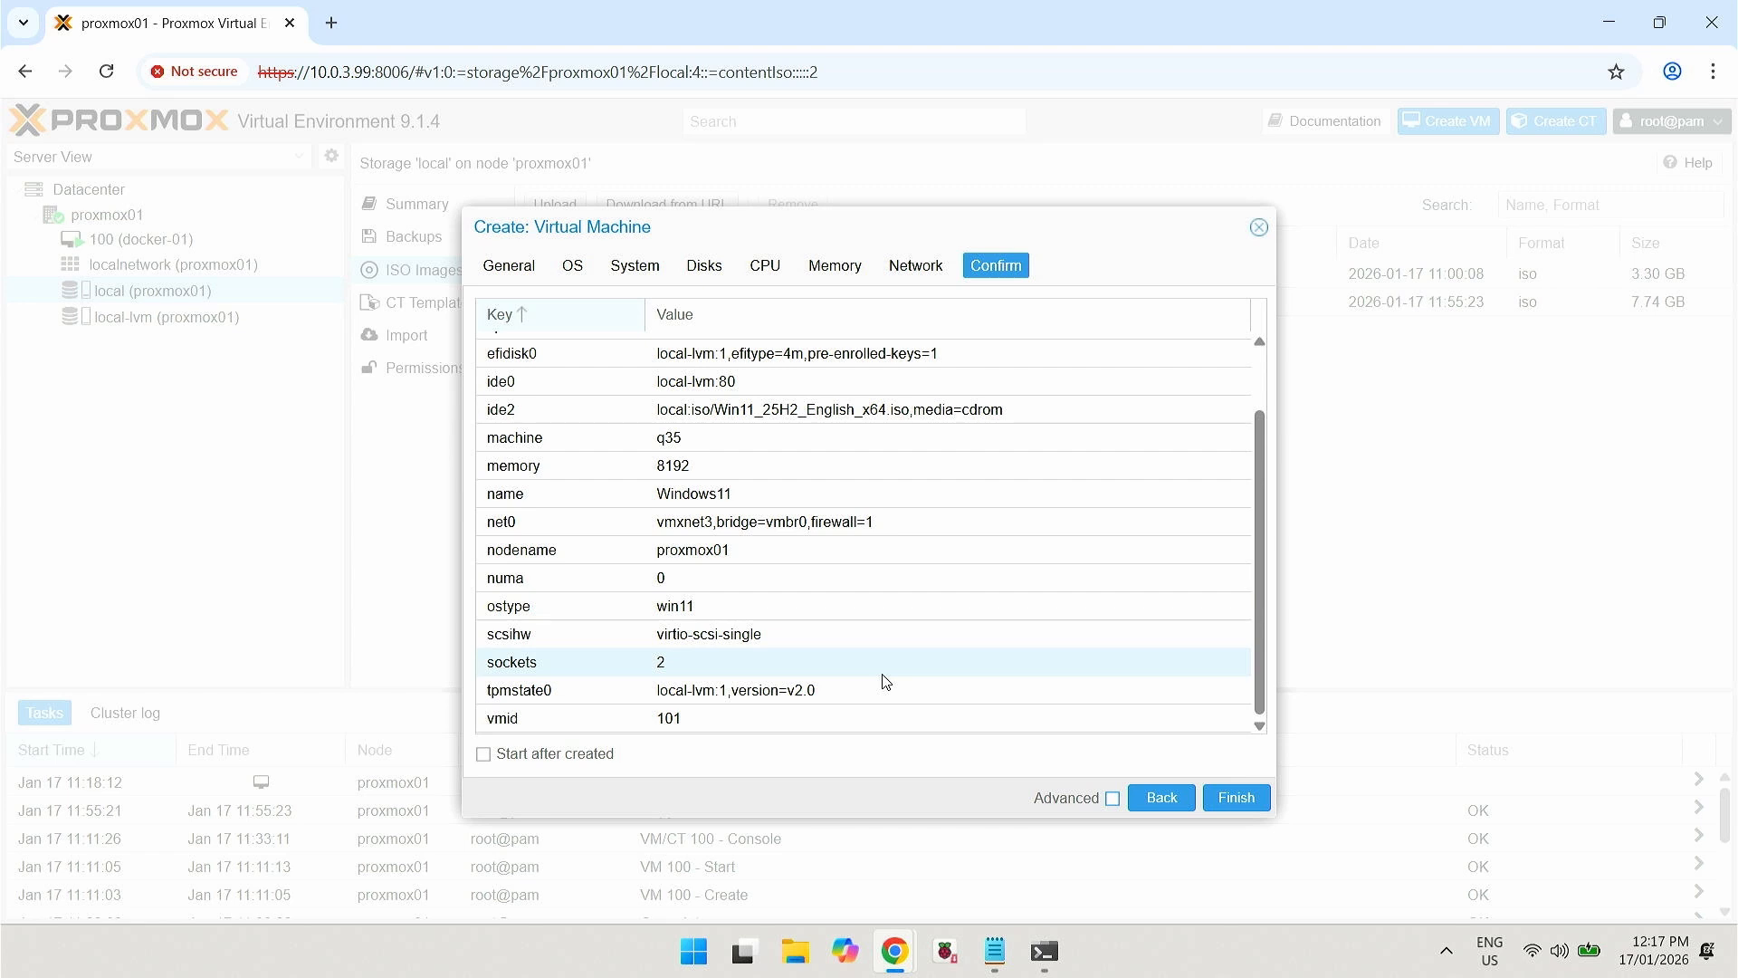
click(483, 756)
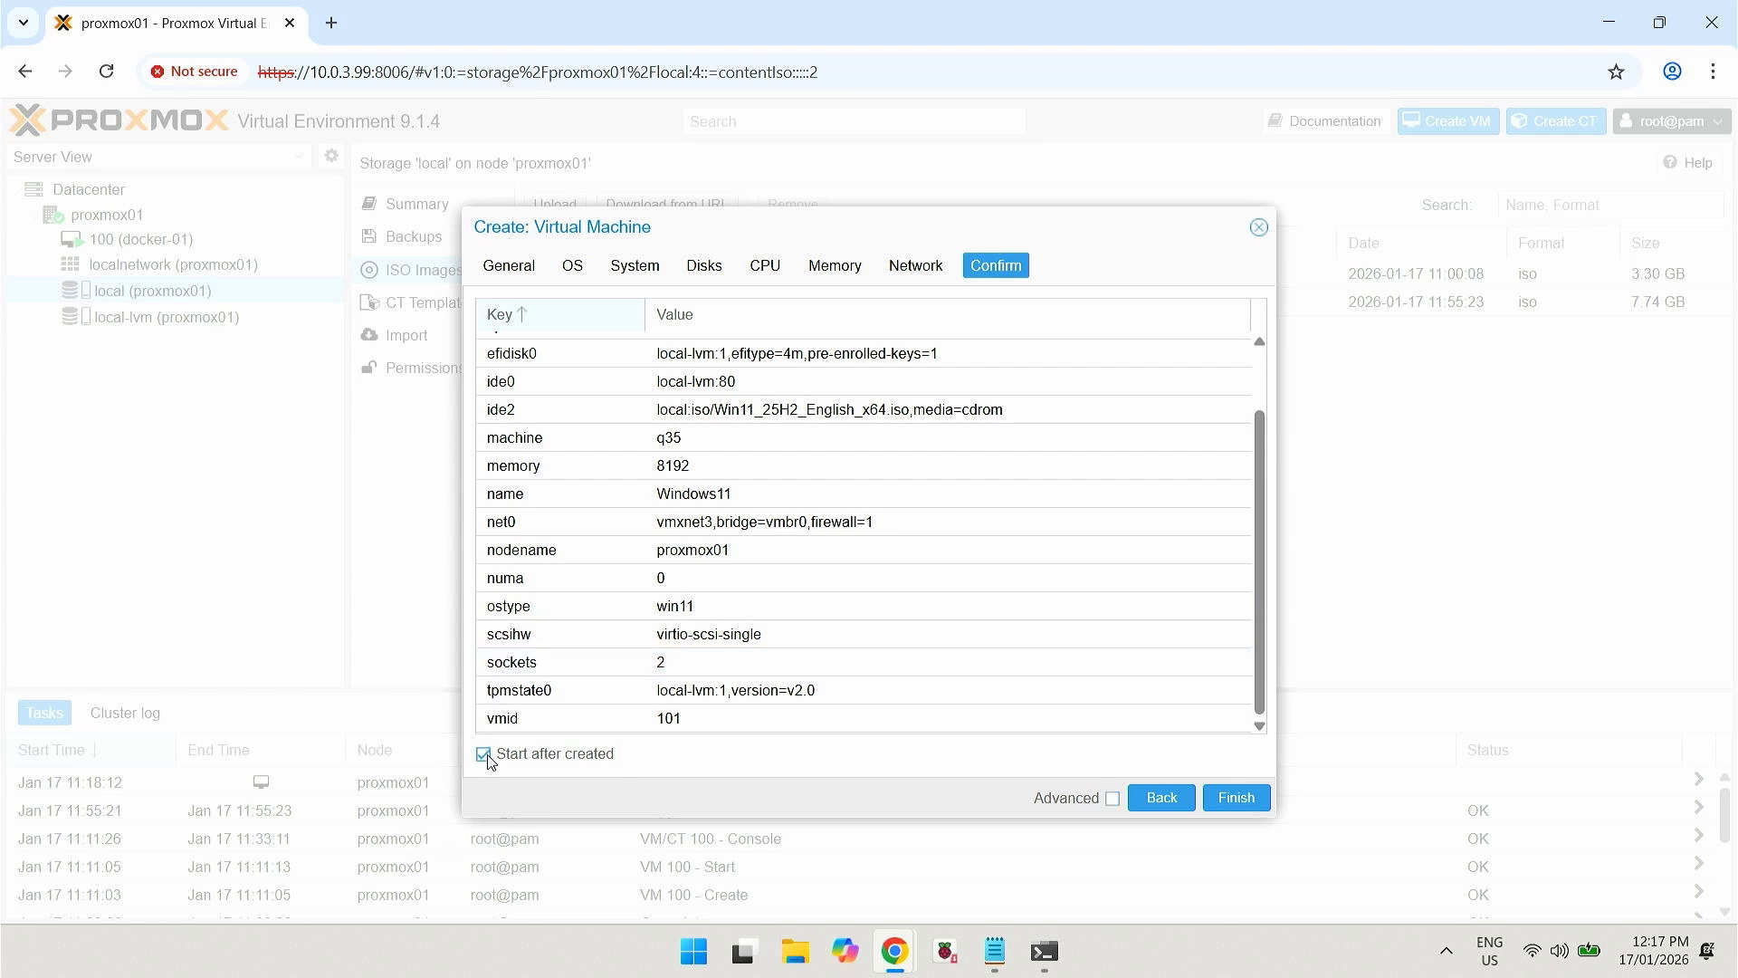
click(1250, 797)
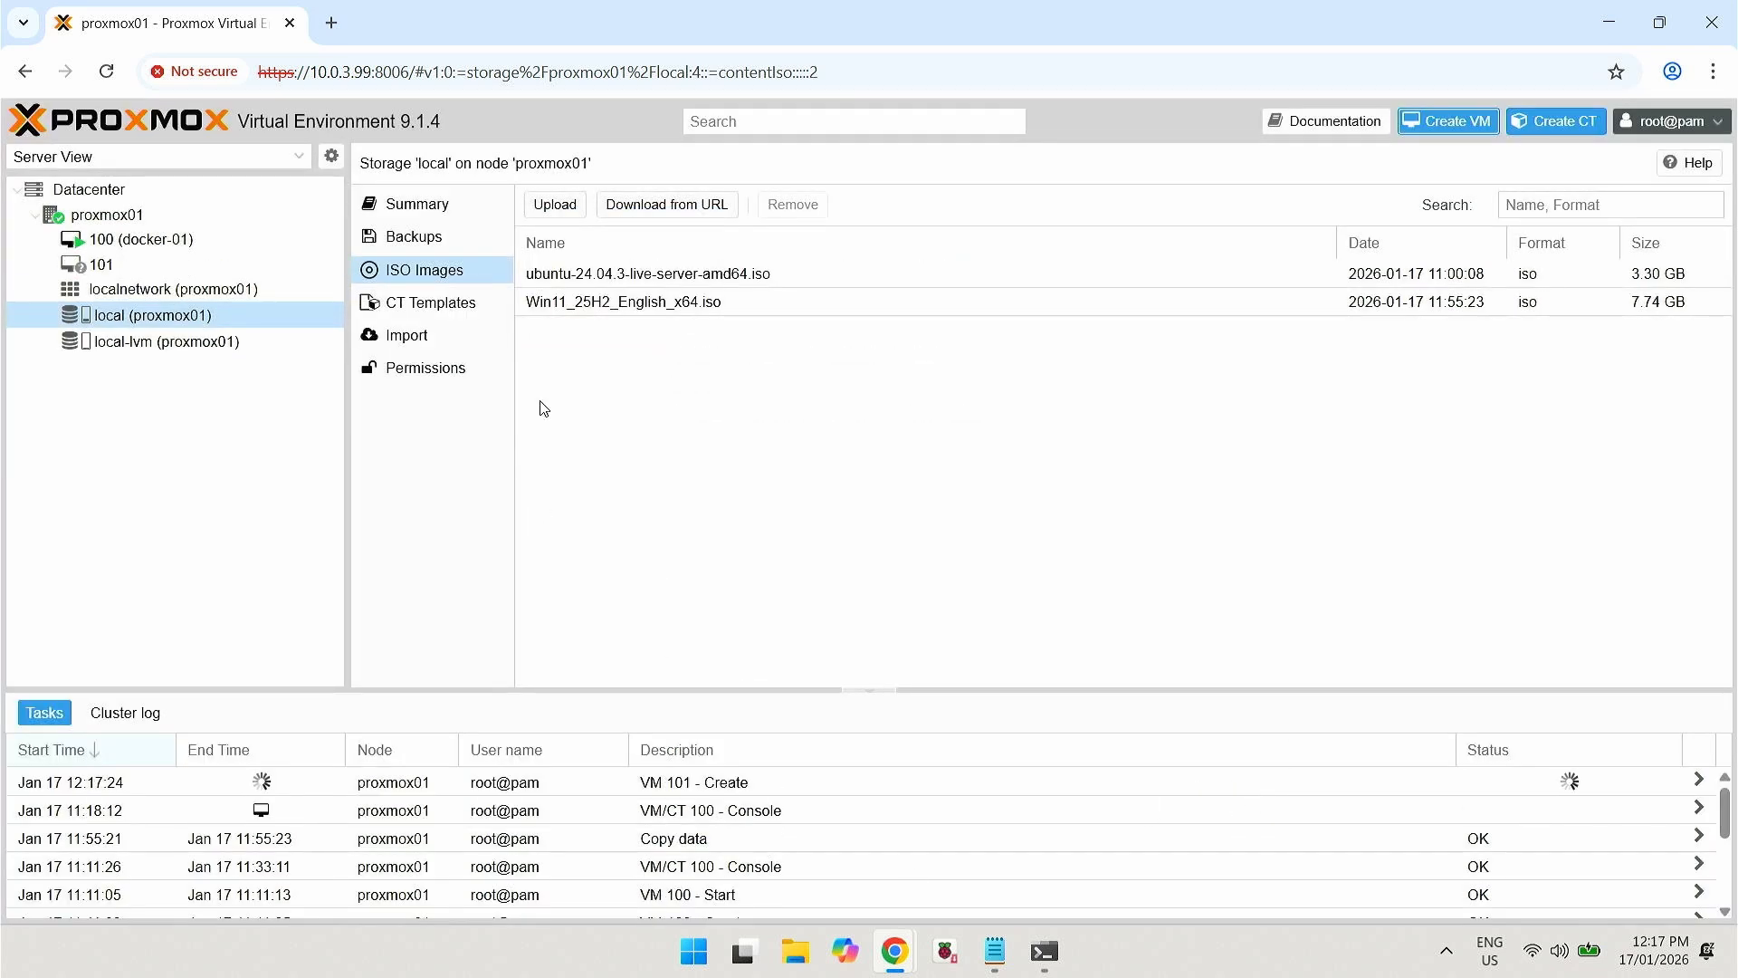
- Examine the proxmox01 node's resource list, sorting it by host memory usage and type, and view the node's summary
click(102, 226)
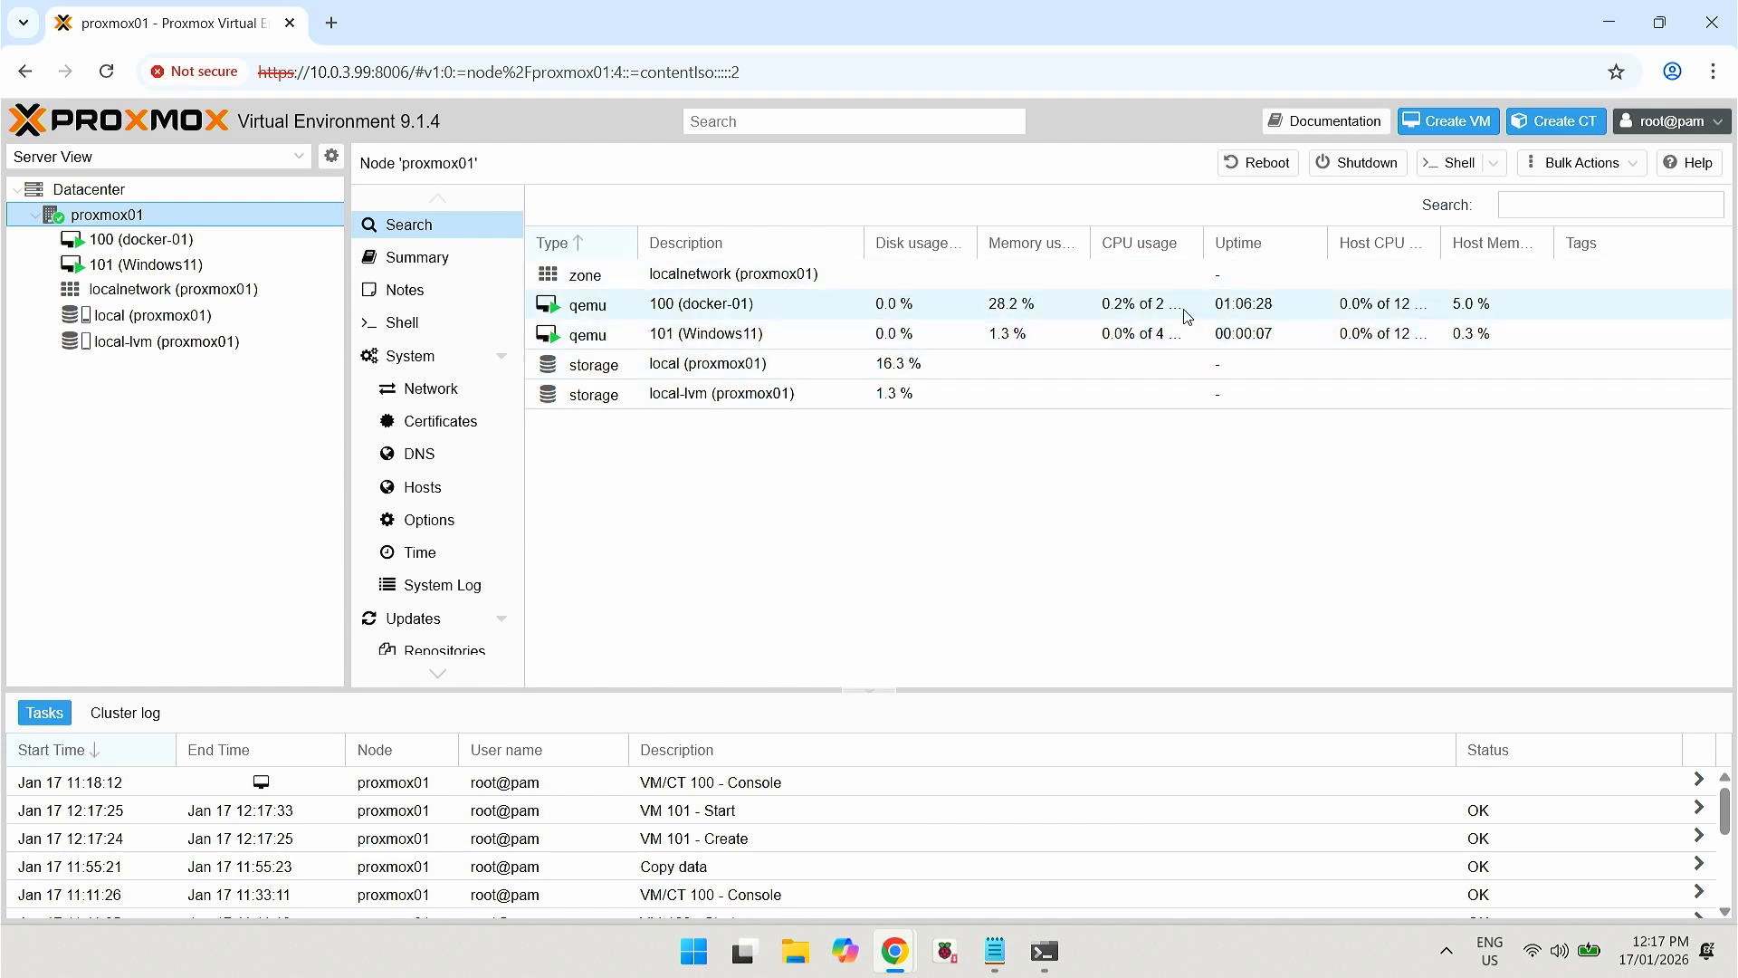
click(1449, 252)
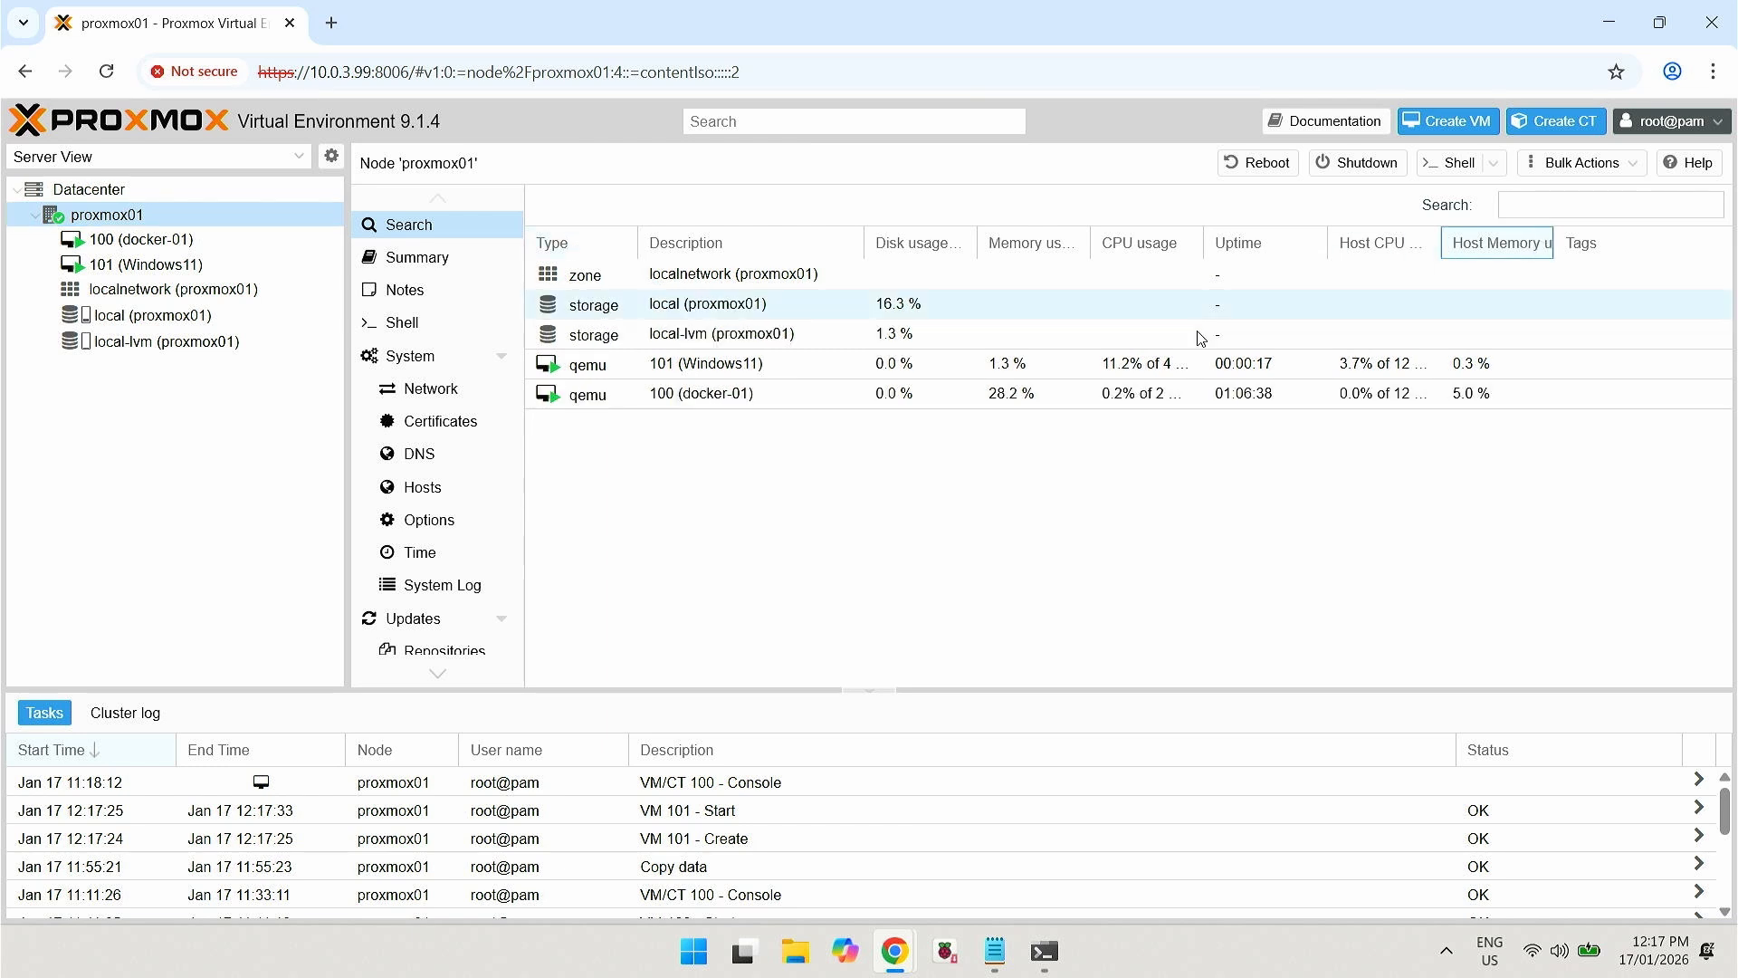
click(594, 258)
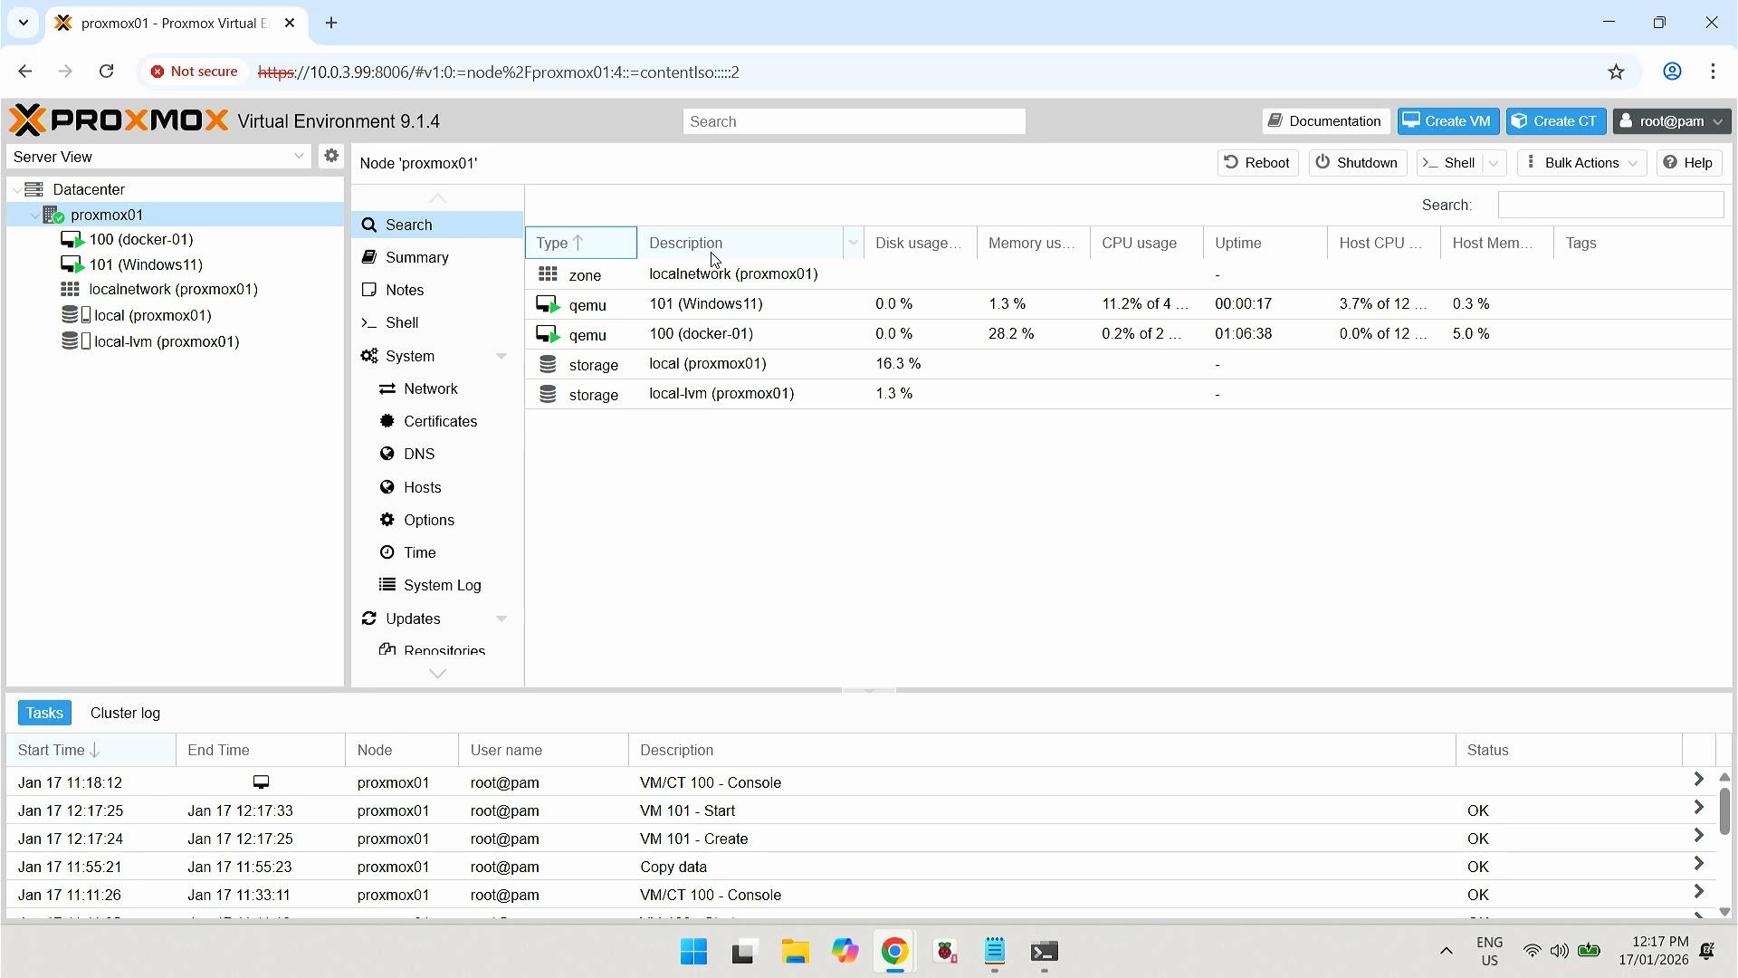
click(403, 265)
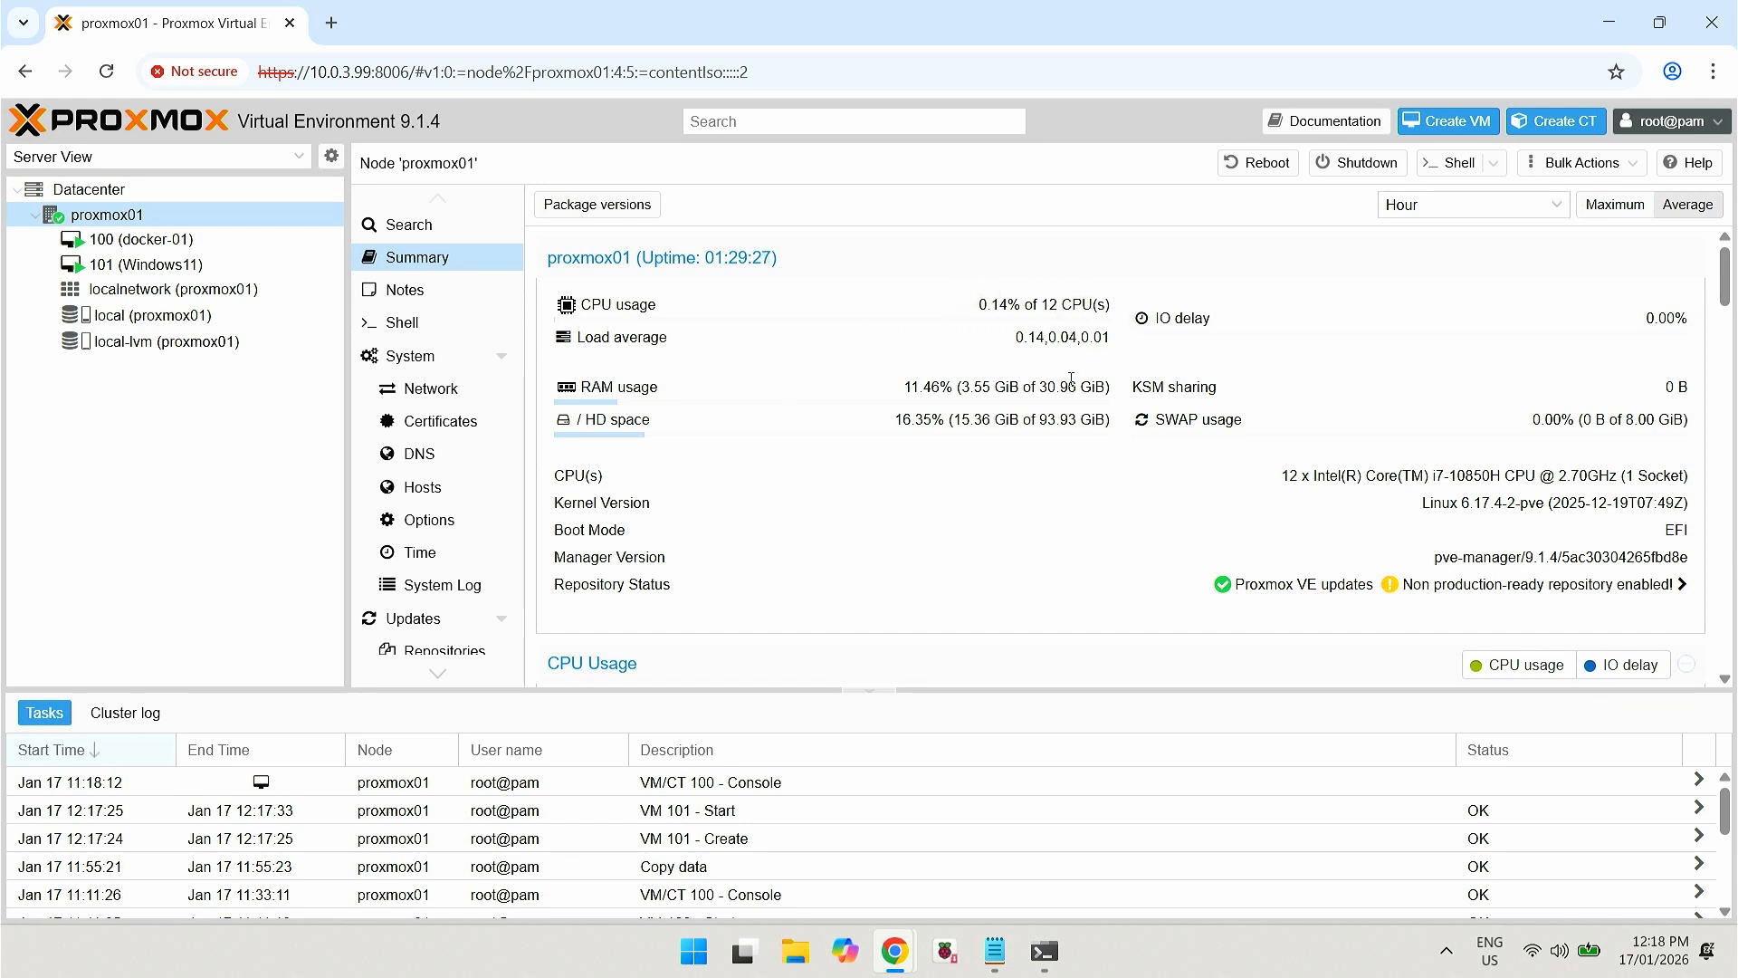
- Examine the resource usage in the summaries of the proxmox01 node and the docker-01 and Windows11 virtual machines
scroll(1068, 380, down, 1)
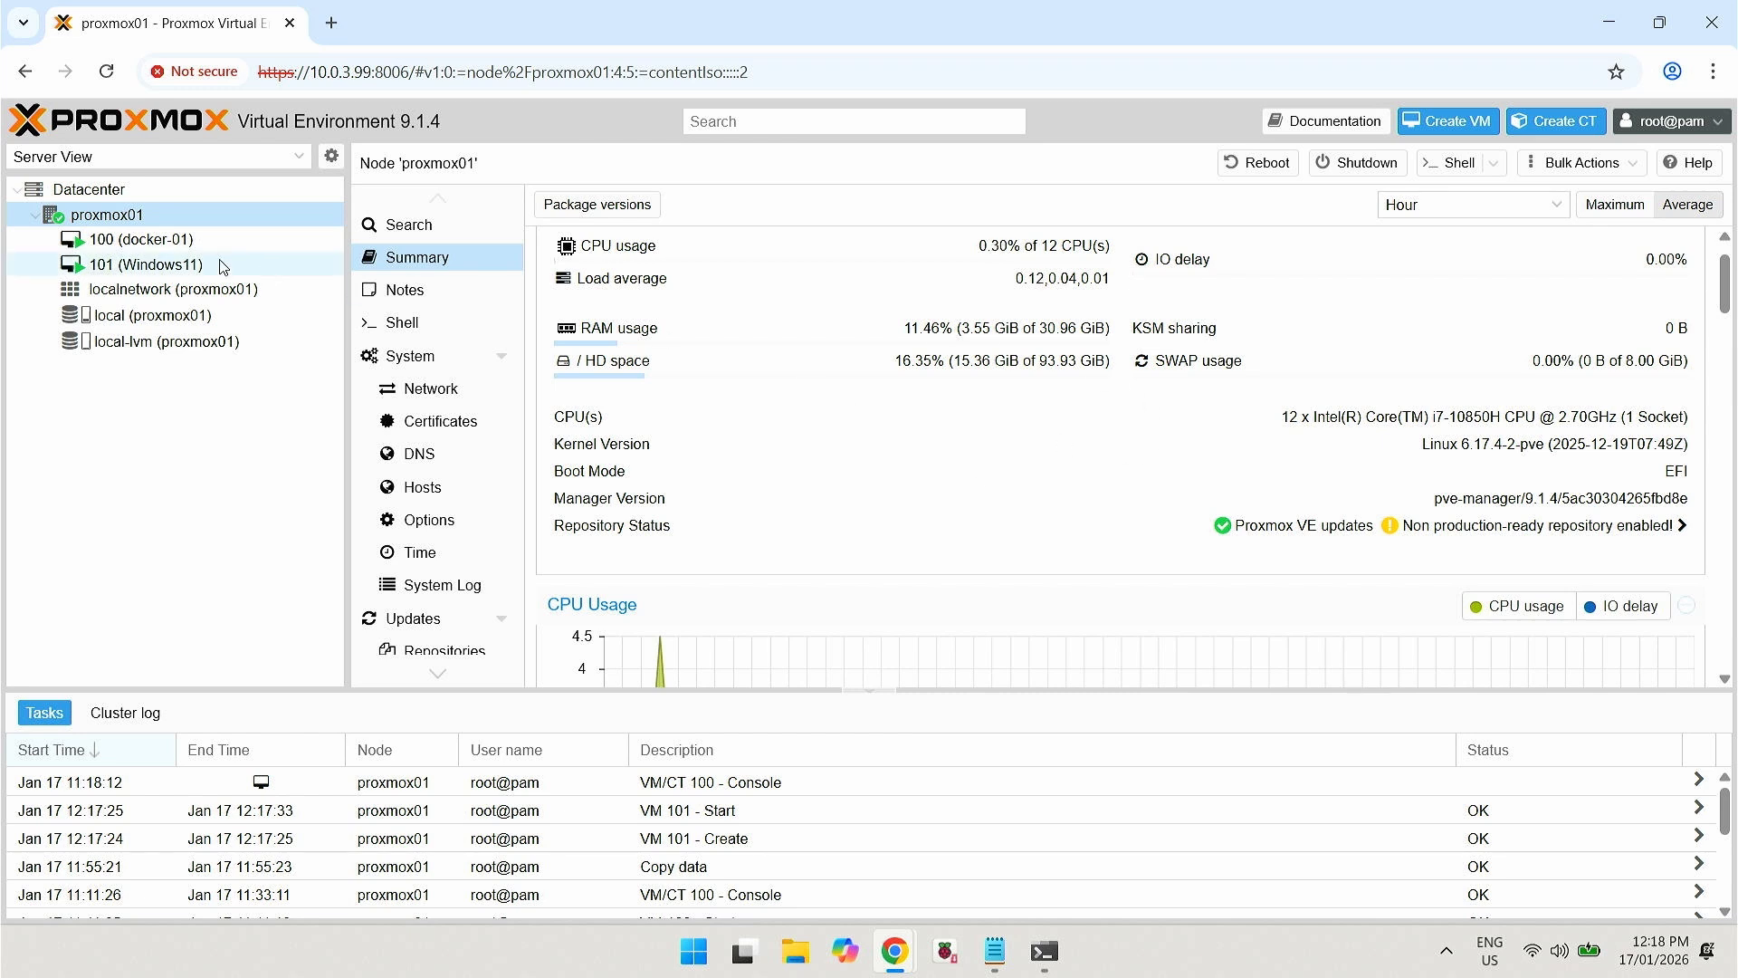
click(170, 241)
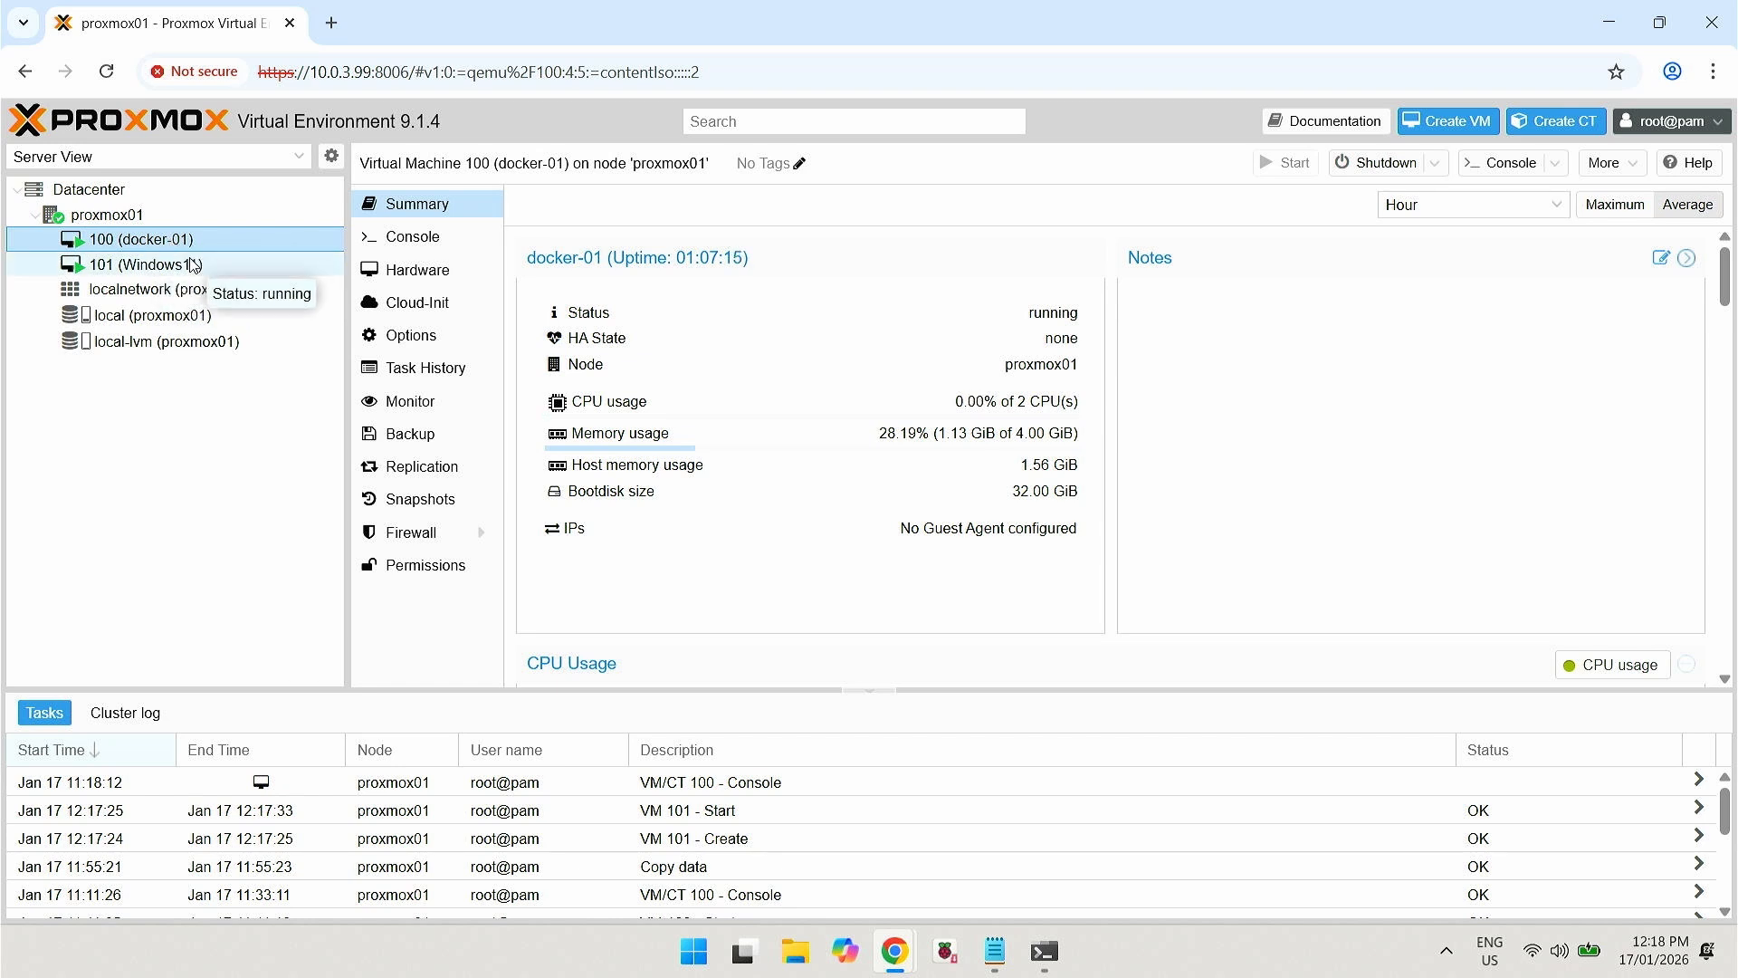
click(193, 265)
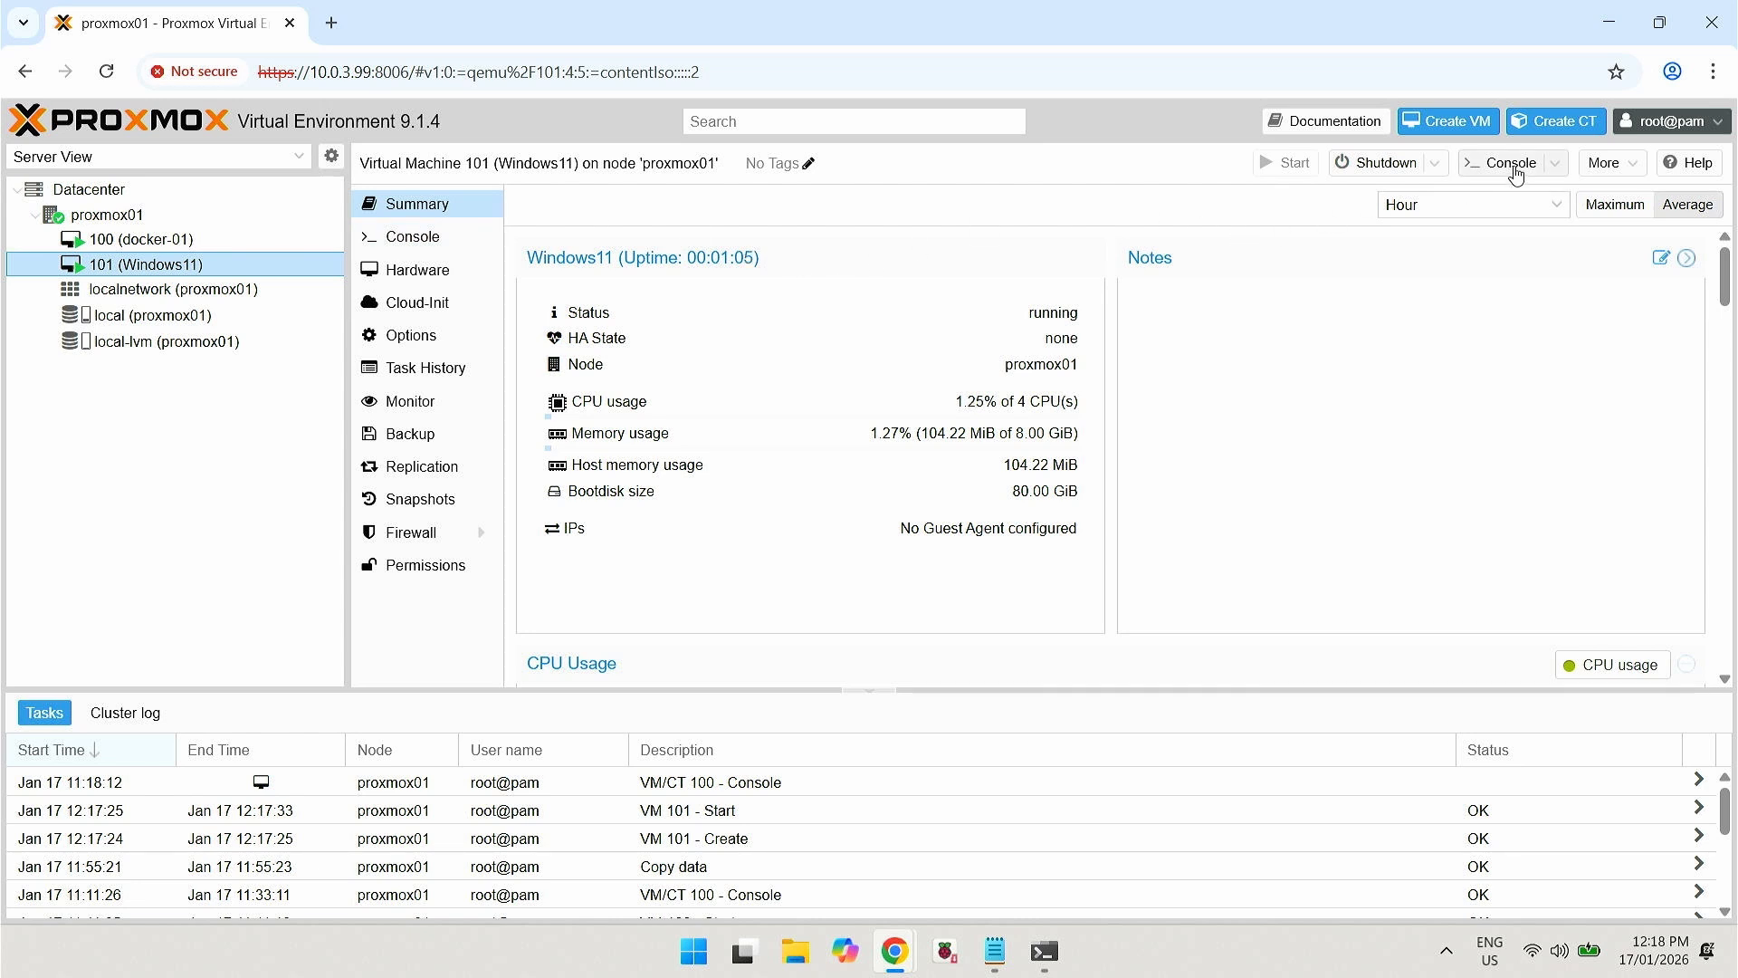
- Open the Windows11 virtual machine's noVNC console in its own window and bring it to the front
click(1514, 169)
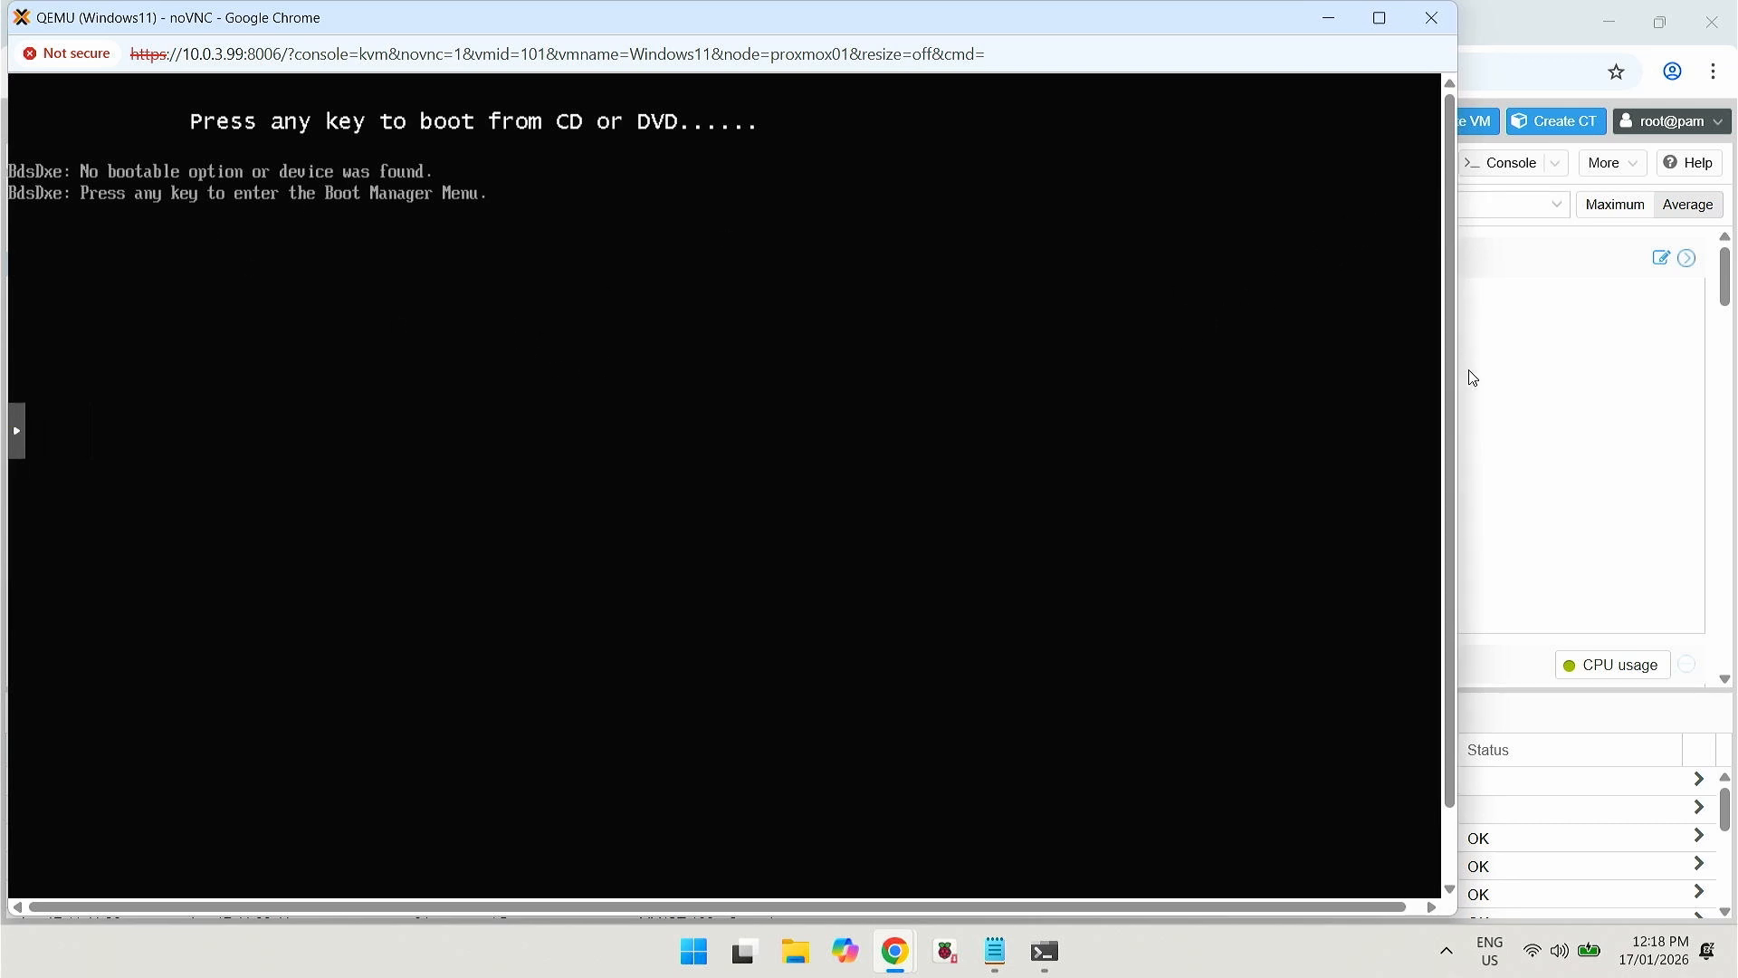
click(1581, 432)
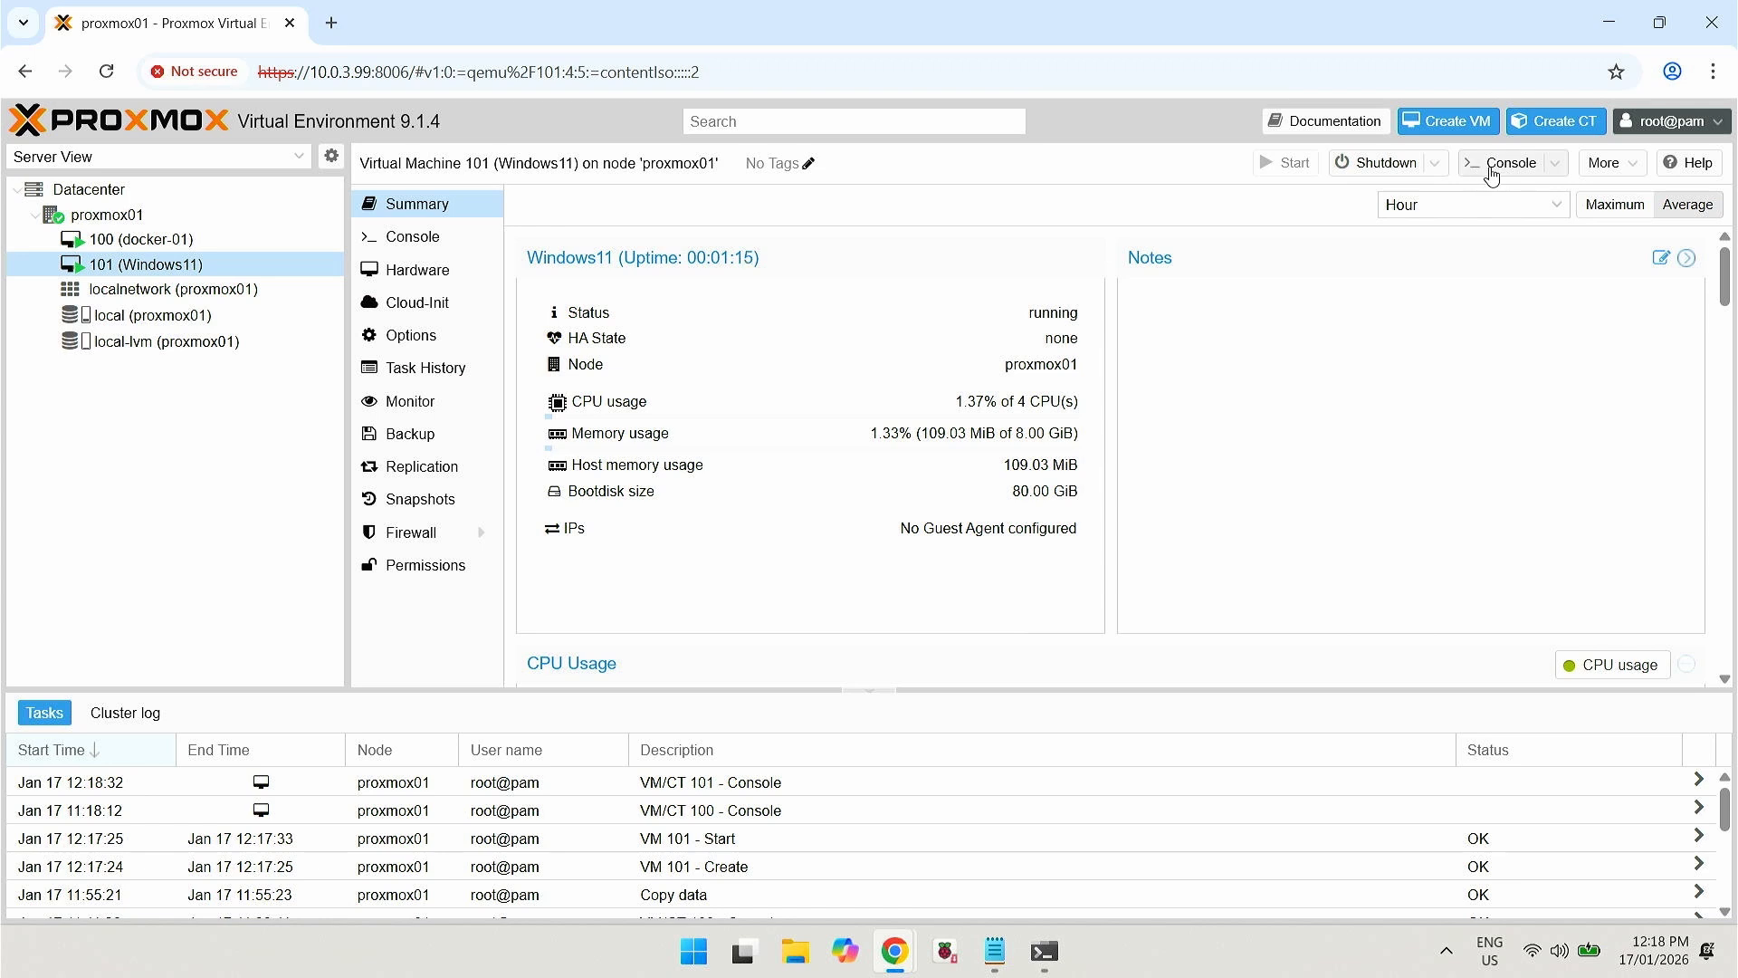
click(1492, 174)
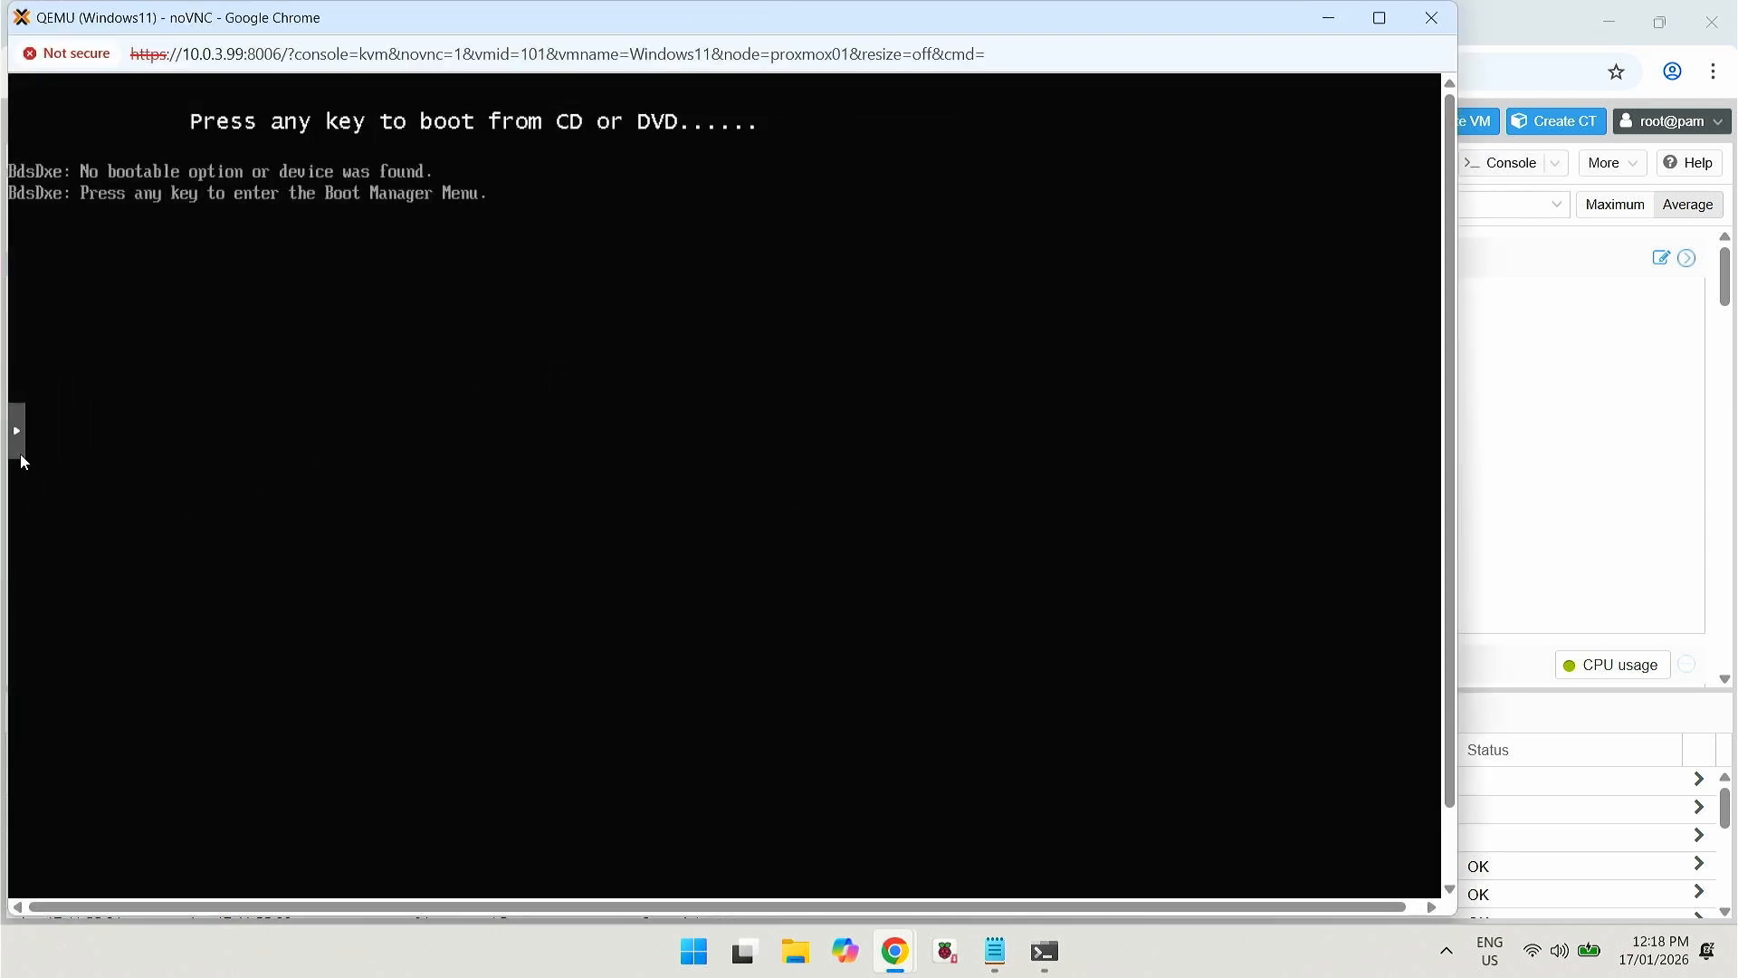
- Restart the virtual machine by sending Ctrl+Alt+Del from the noVNC controls, and boot it from the installation DVD
click(18, 444)
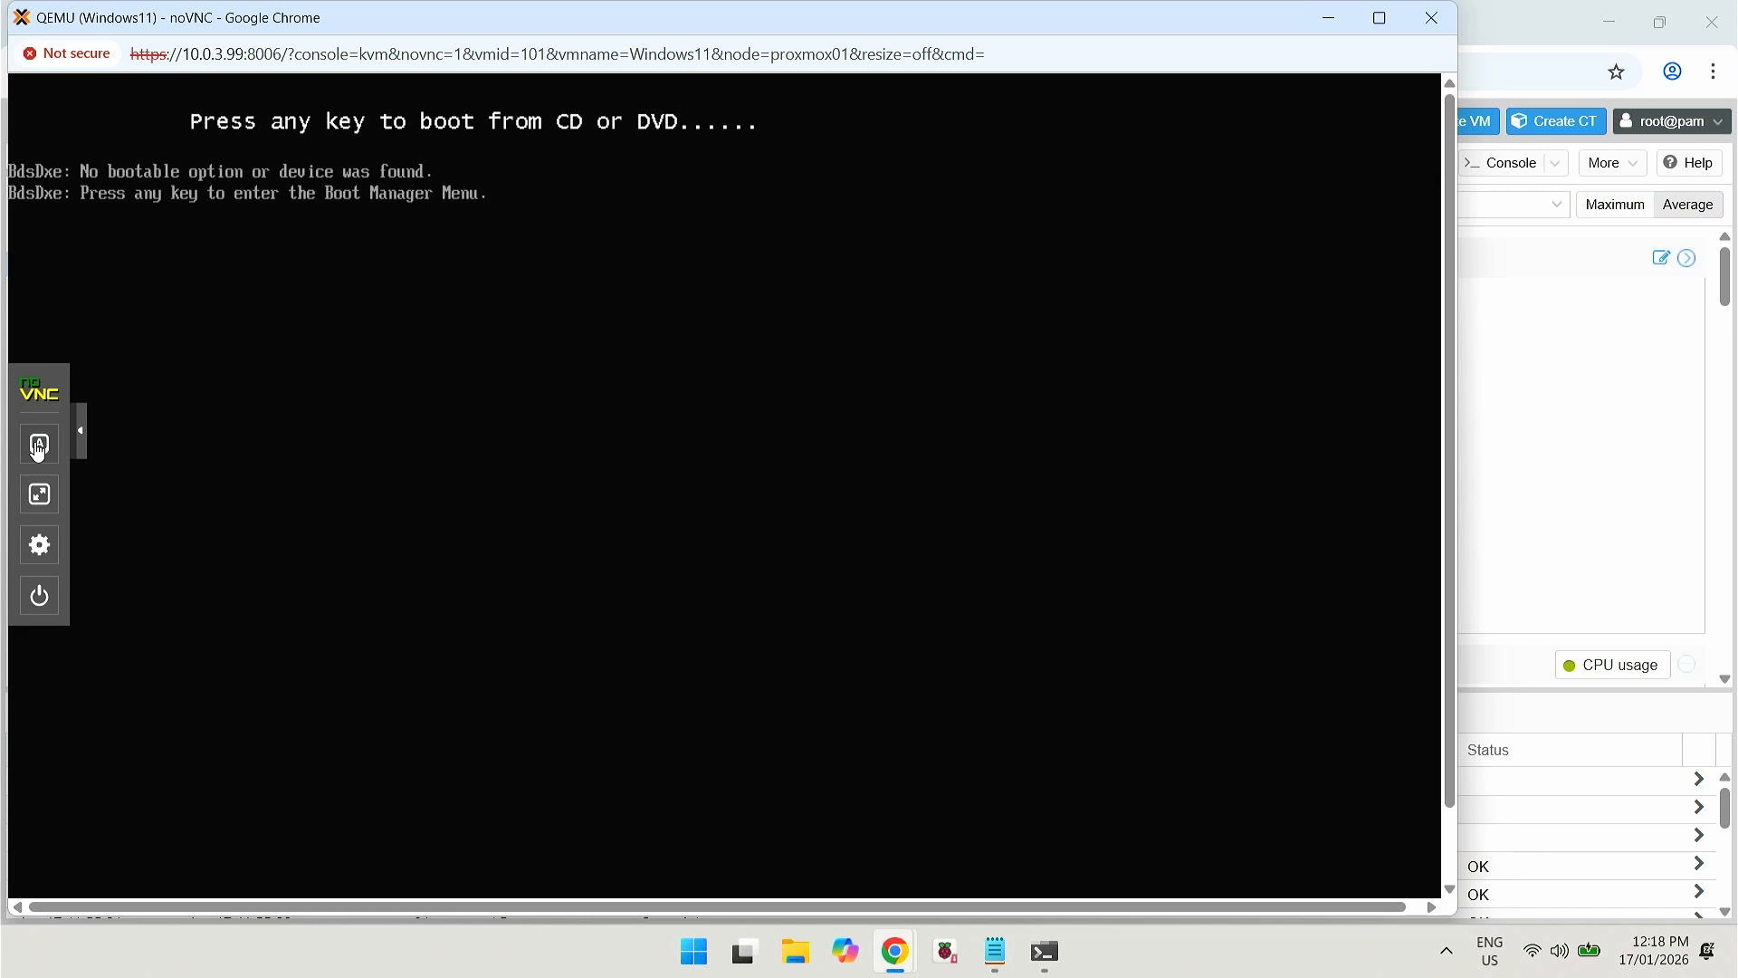
click(40, 552)
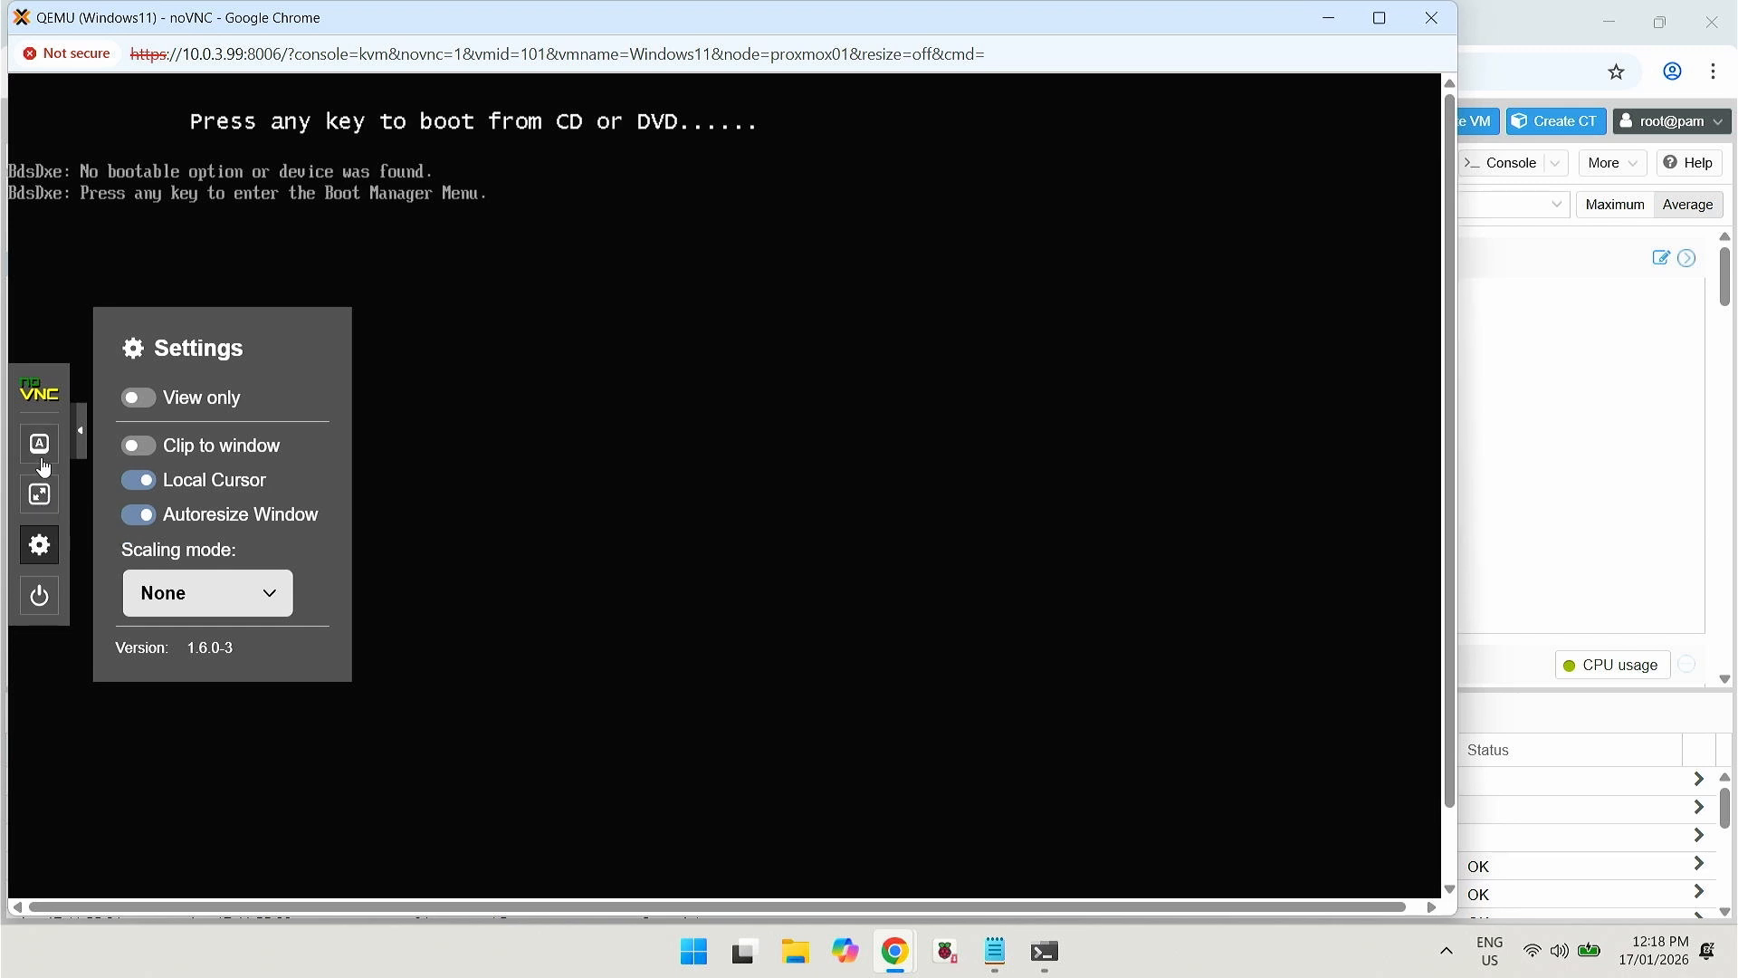
click(39, 445)
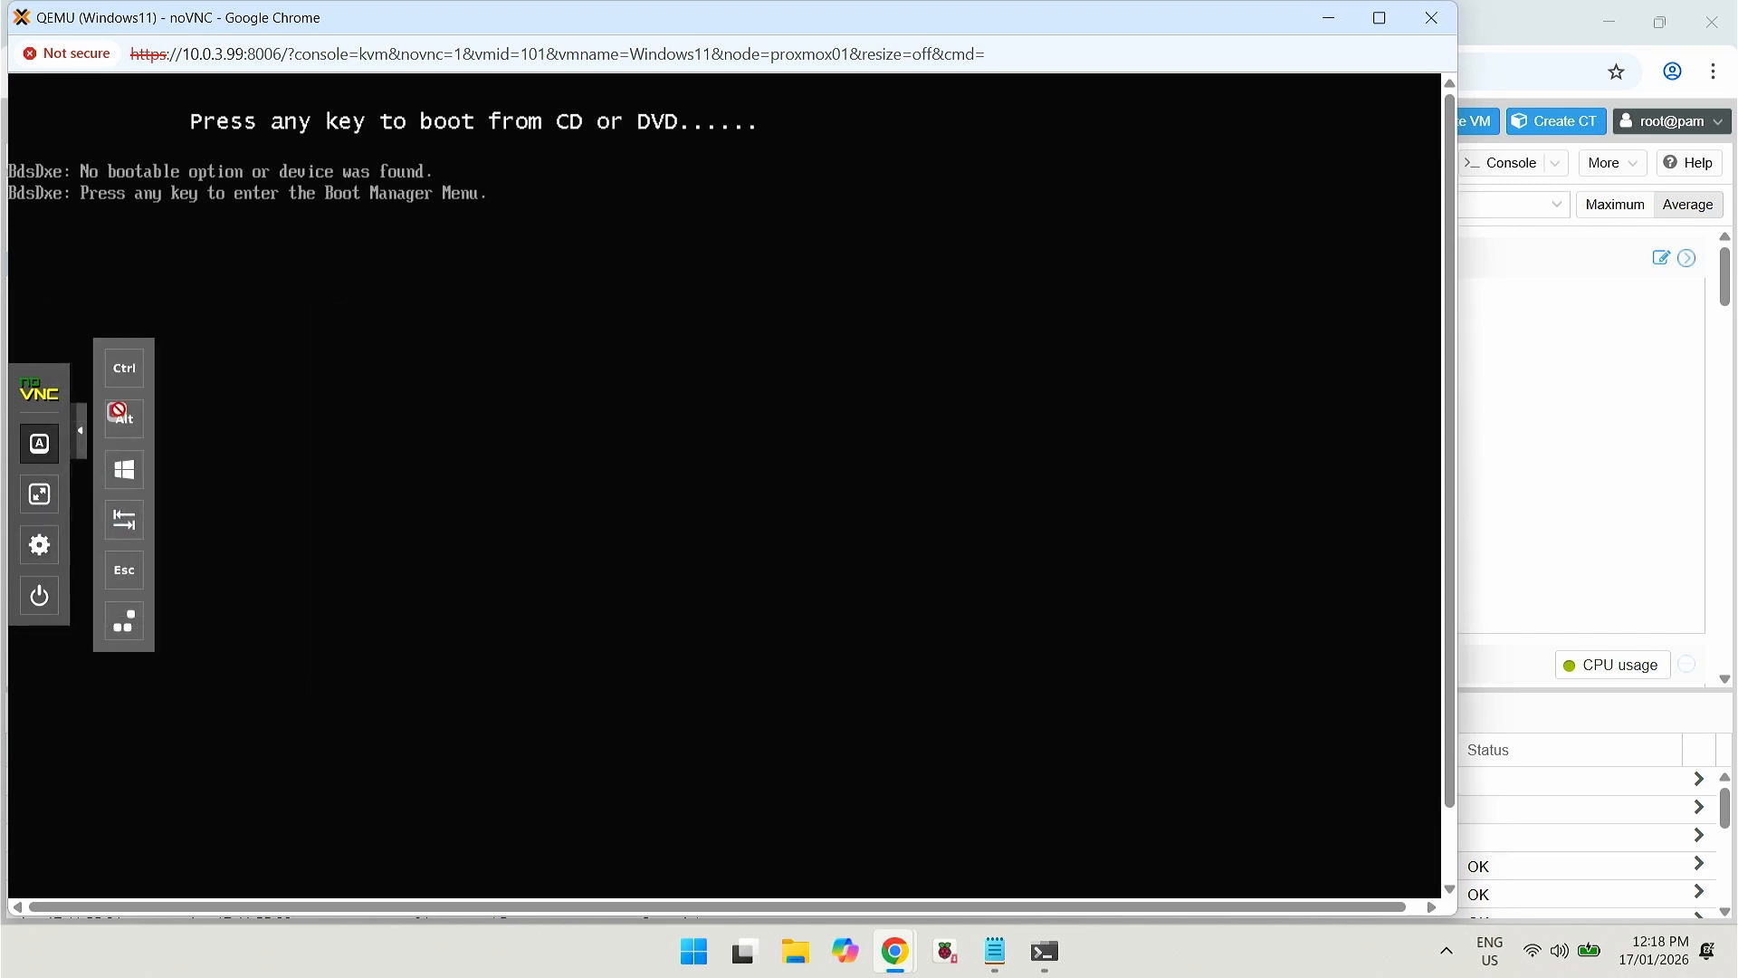
click(127, 373)
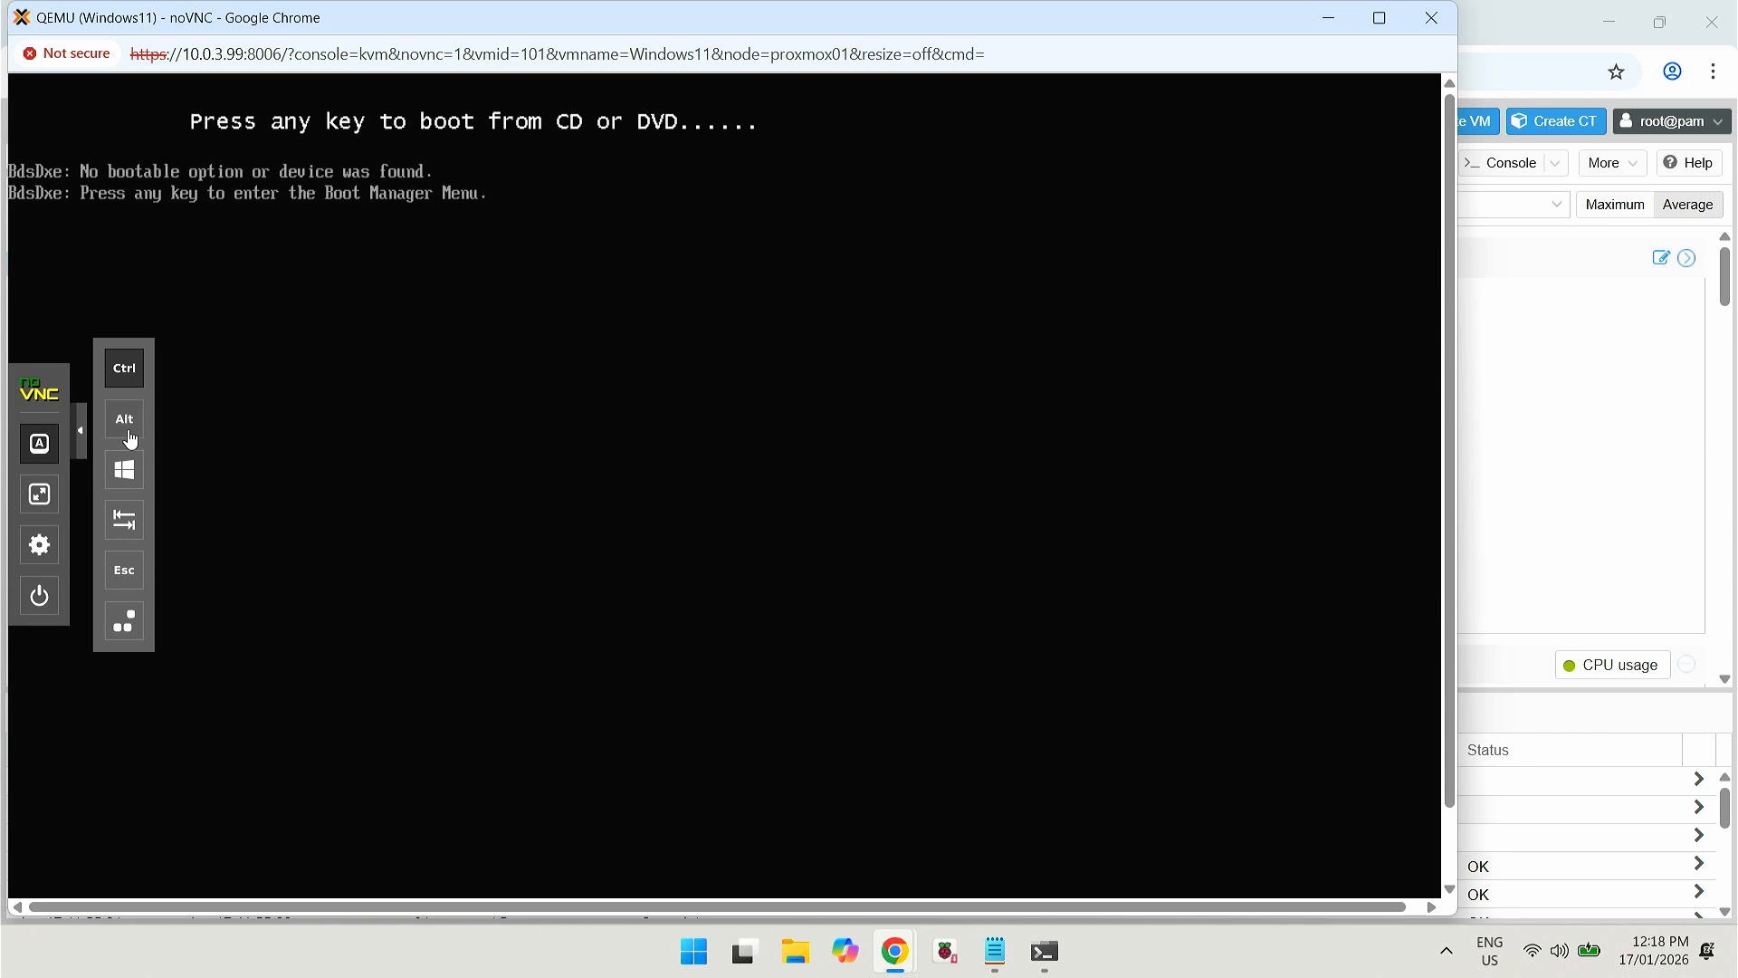
click(129, 420)
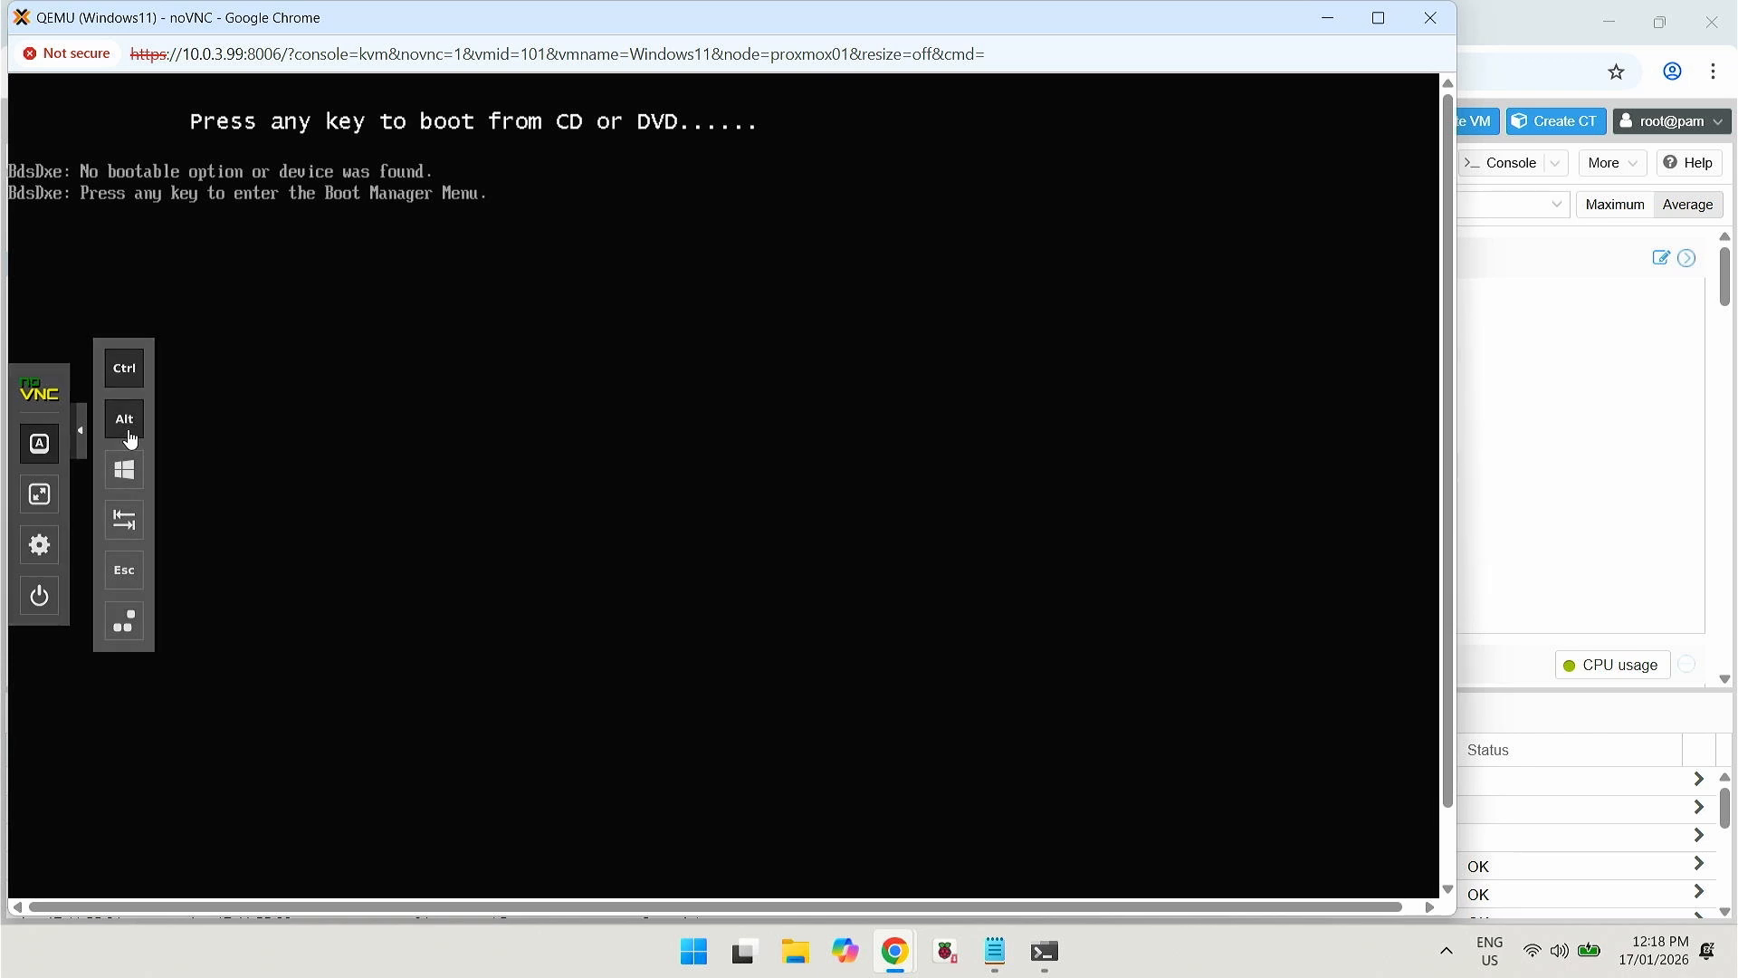
click(137, 621)
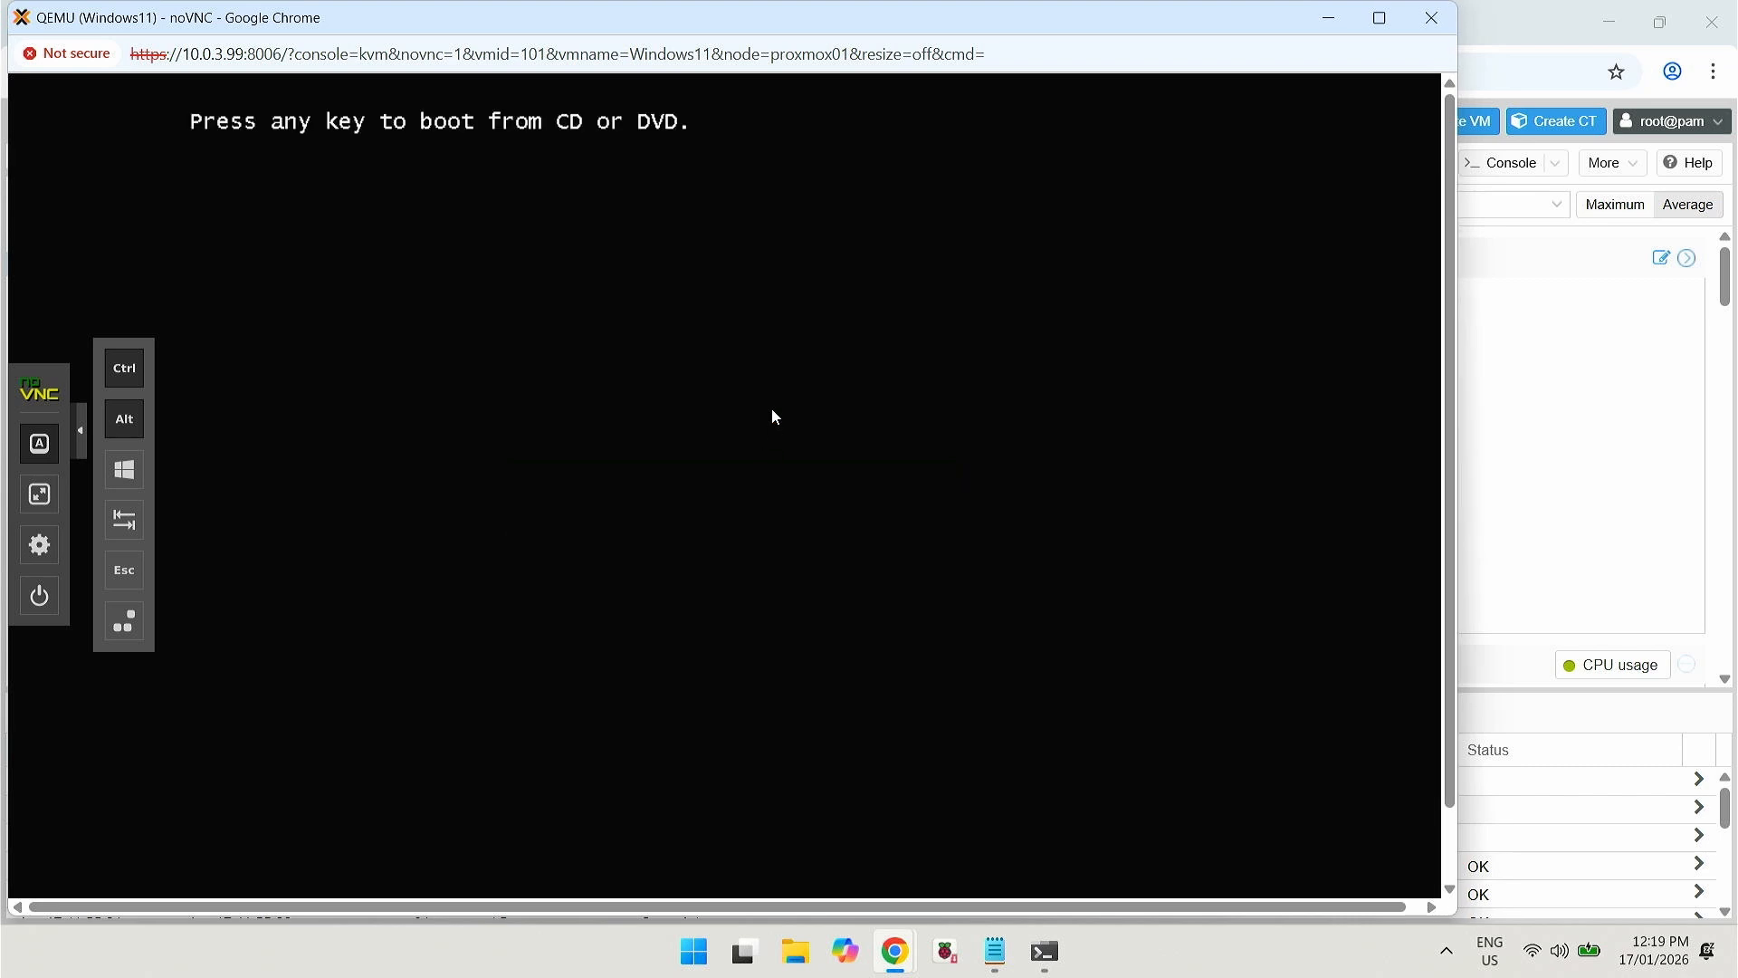
key(Return)
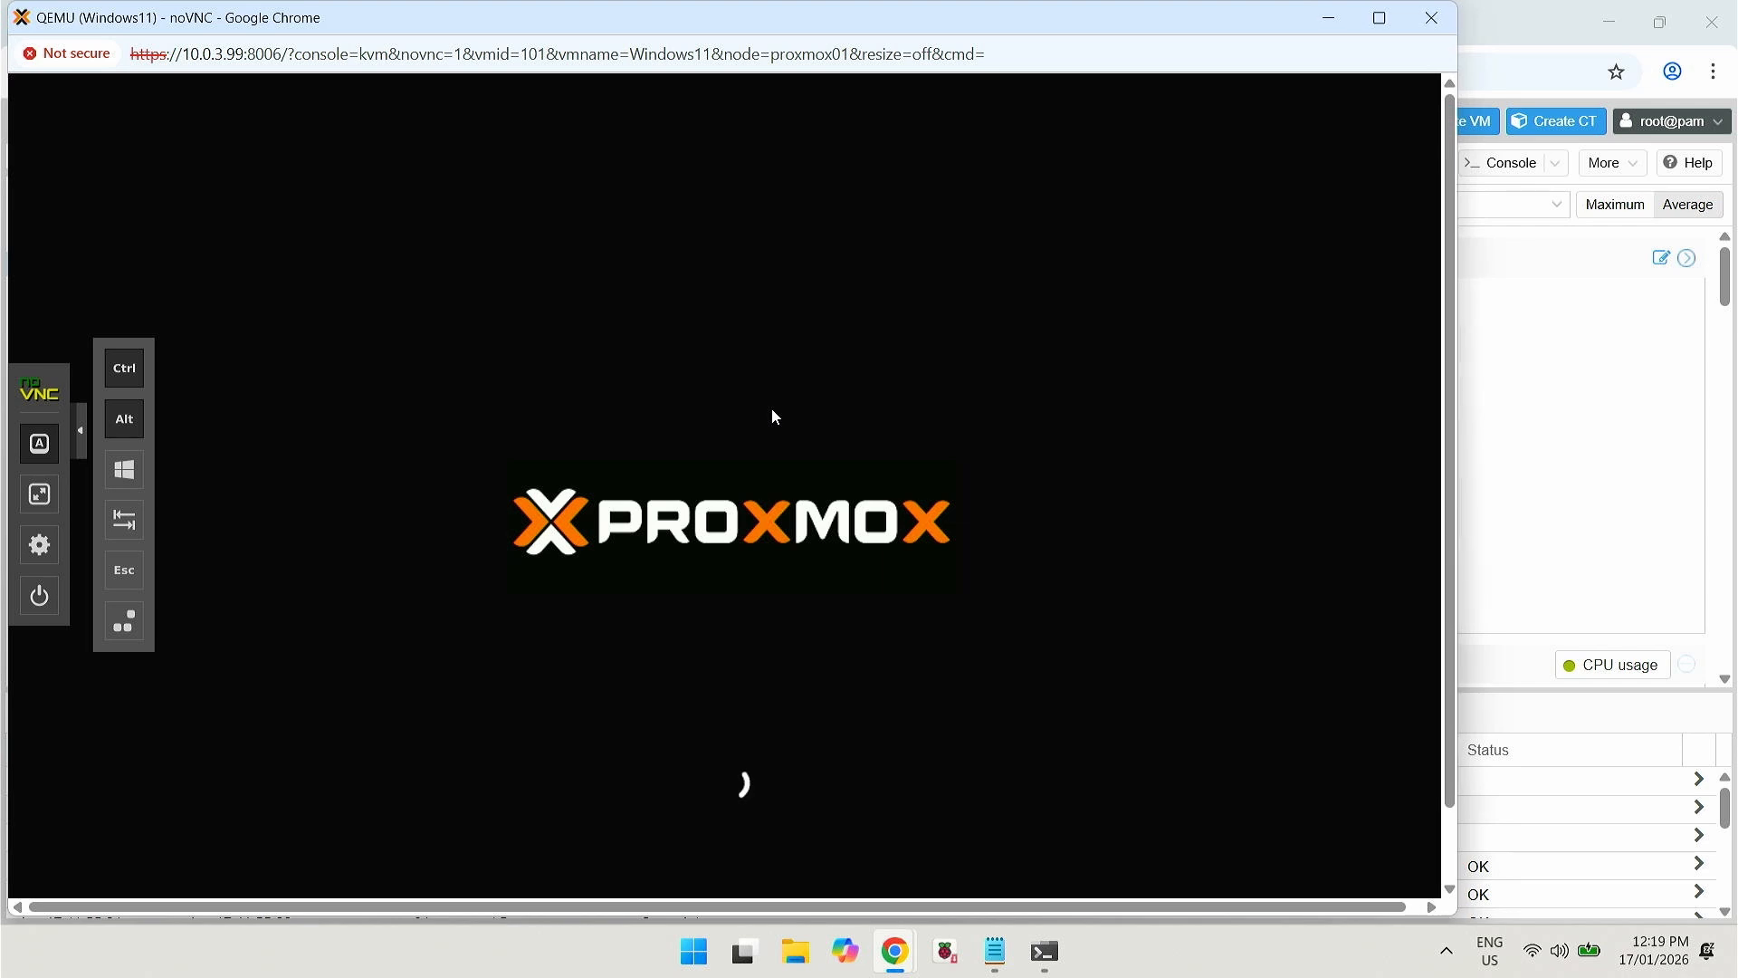
click(42, 452)
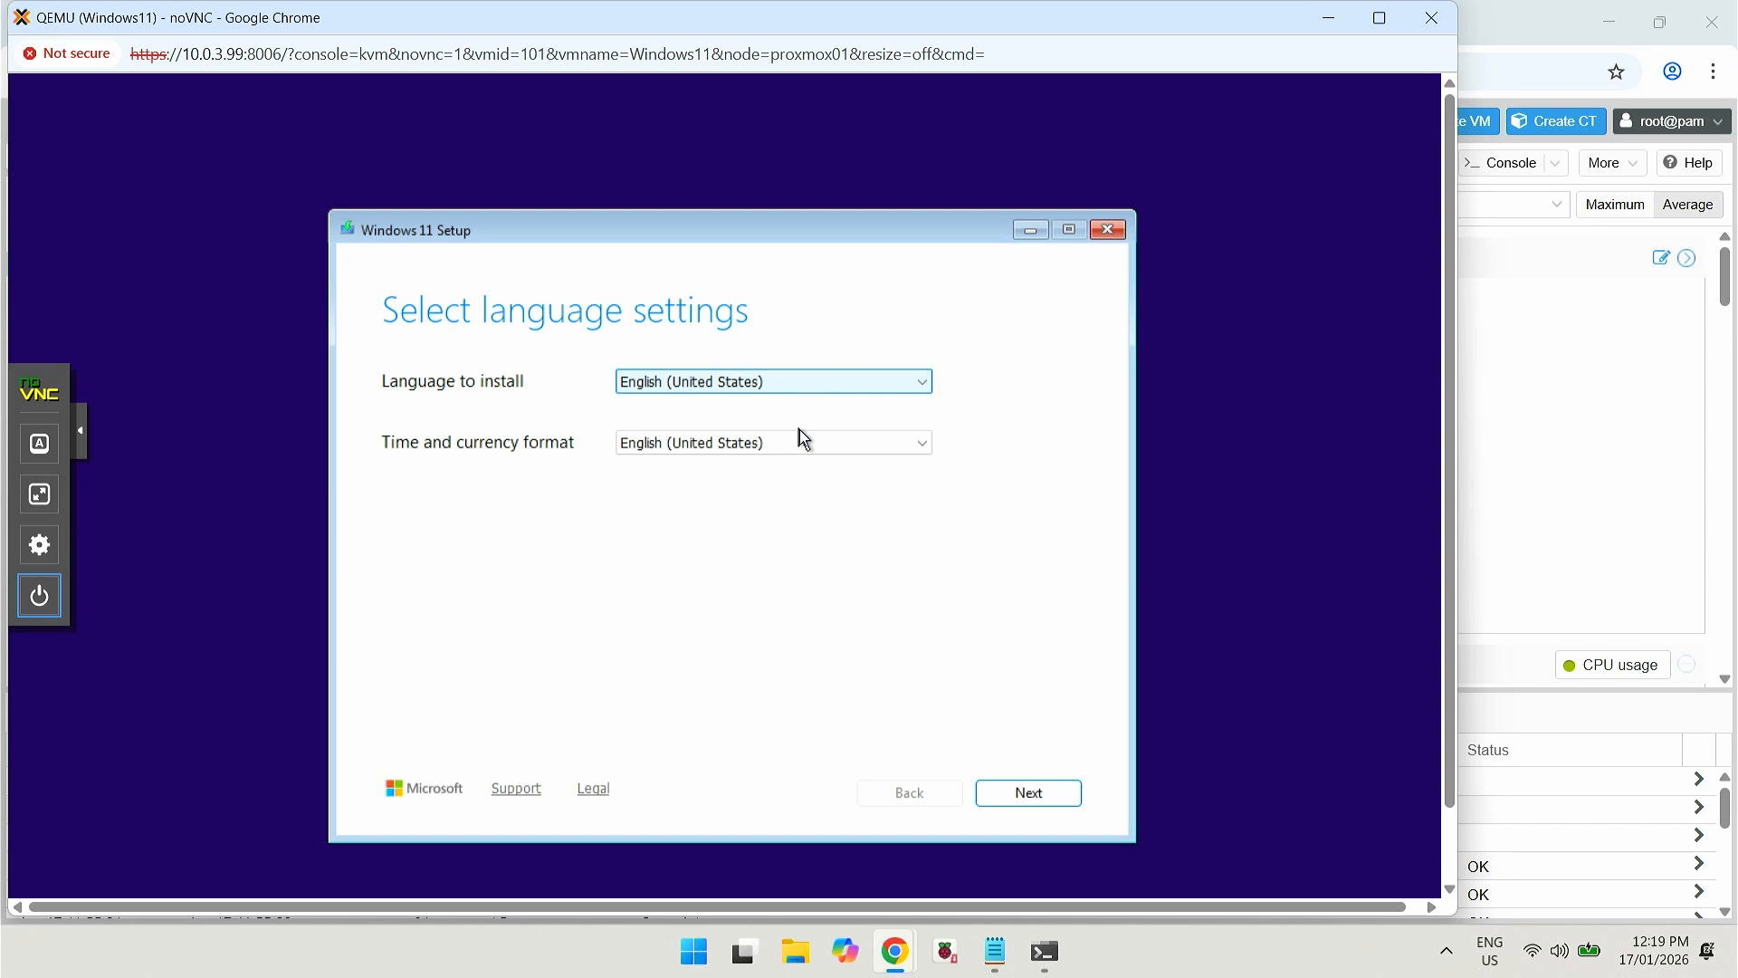
- Set the time and currency format to English (Australia) in Windows 11 Setup and continue to the keyboard settings
key(Tab)
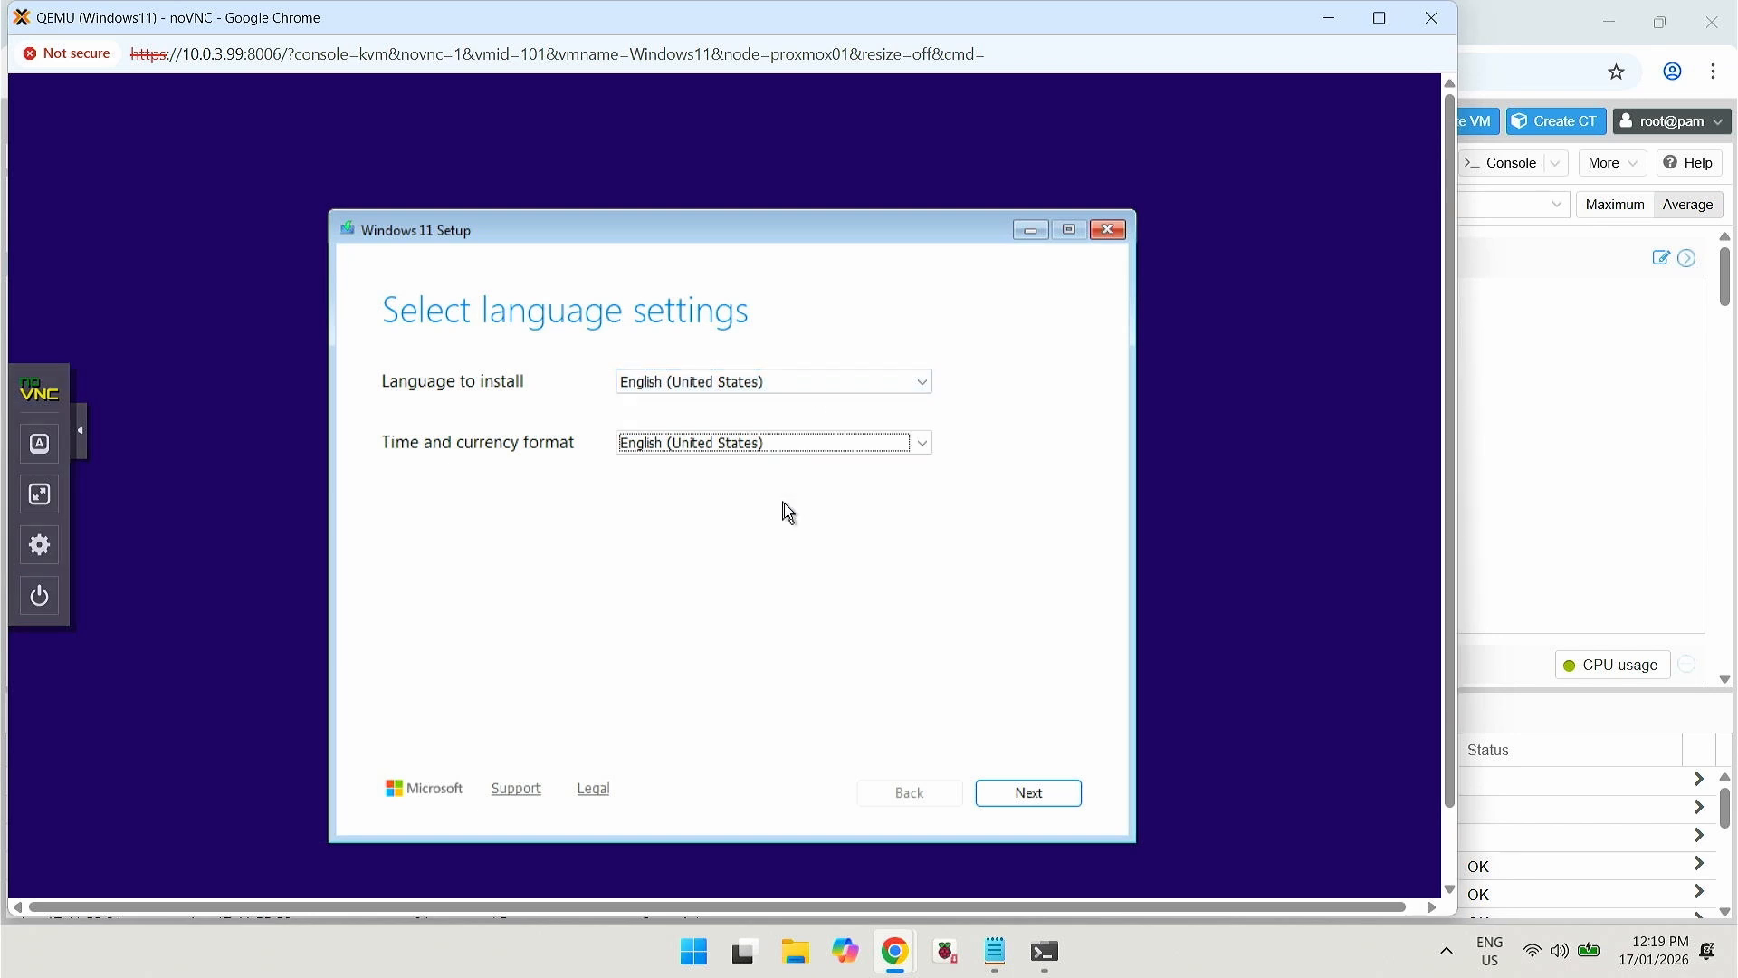
key(e)
key(Down)
key(Down)
key(Down)
key(Down)
key(Down)
key(Tab)
key(Tab)
key(Tab)
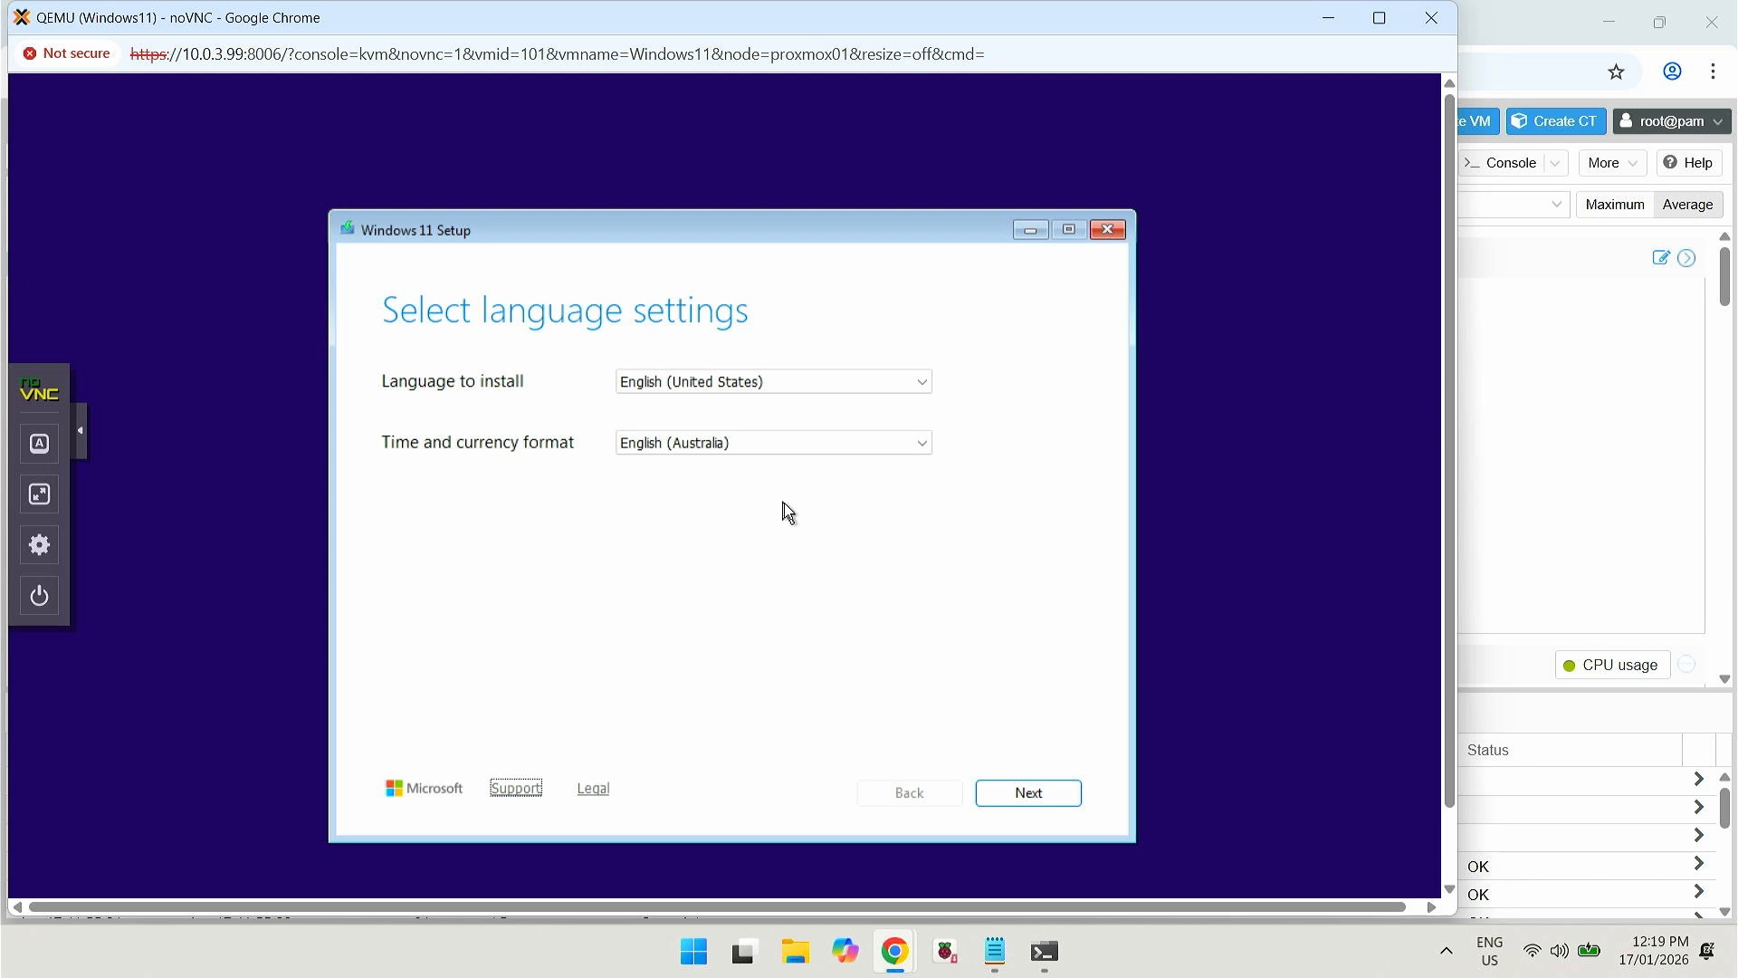
key(Return)
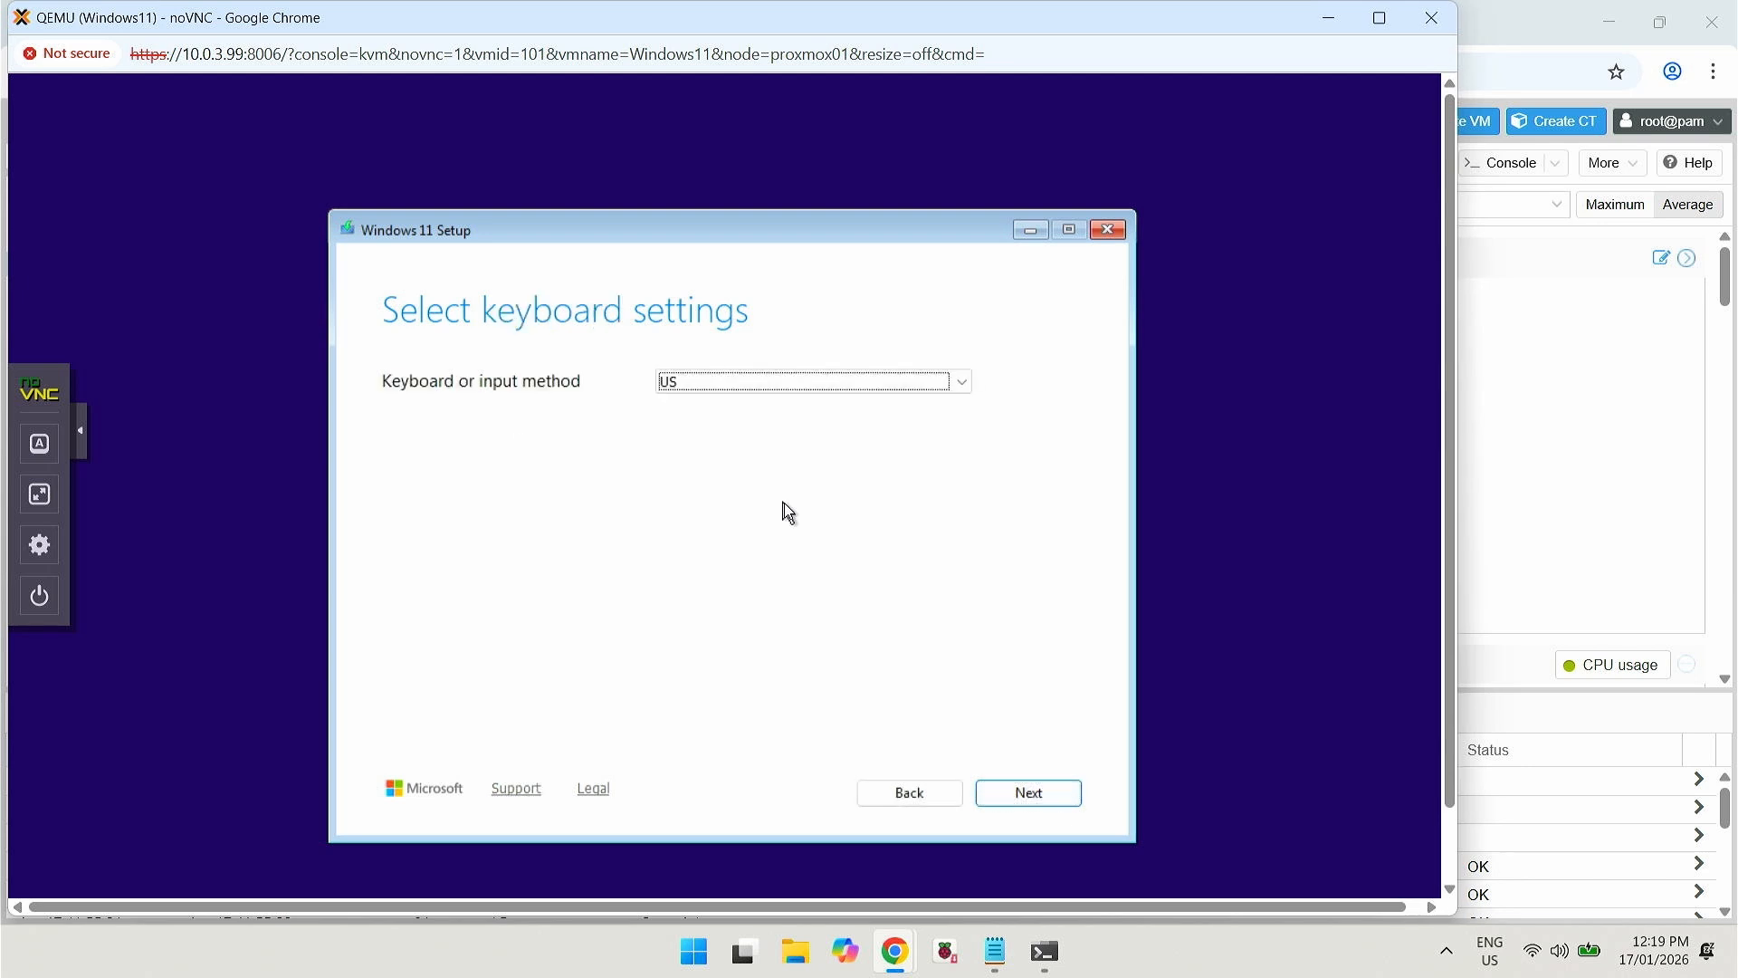
- Continue with the US keyboard and the Install Windows 11 option, agreeing that all files, apps and settings will be deleted
click(1027, 794)
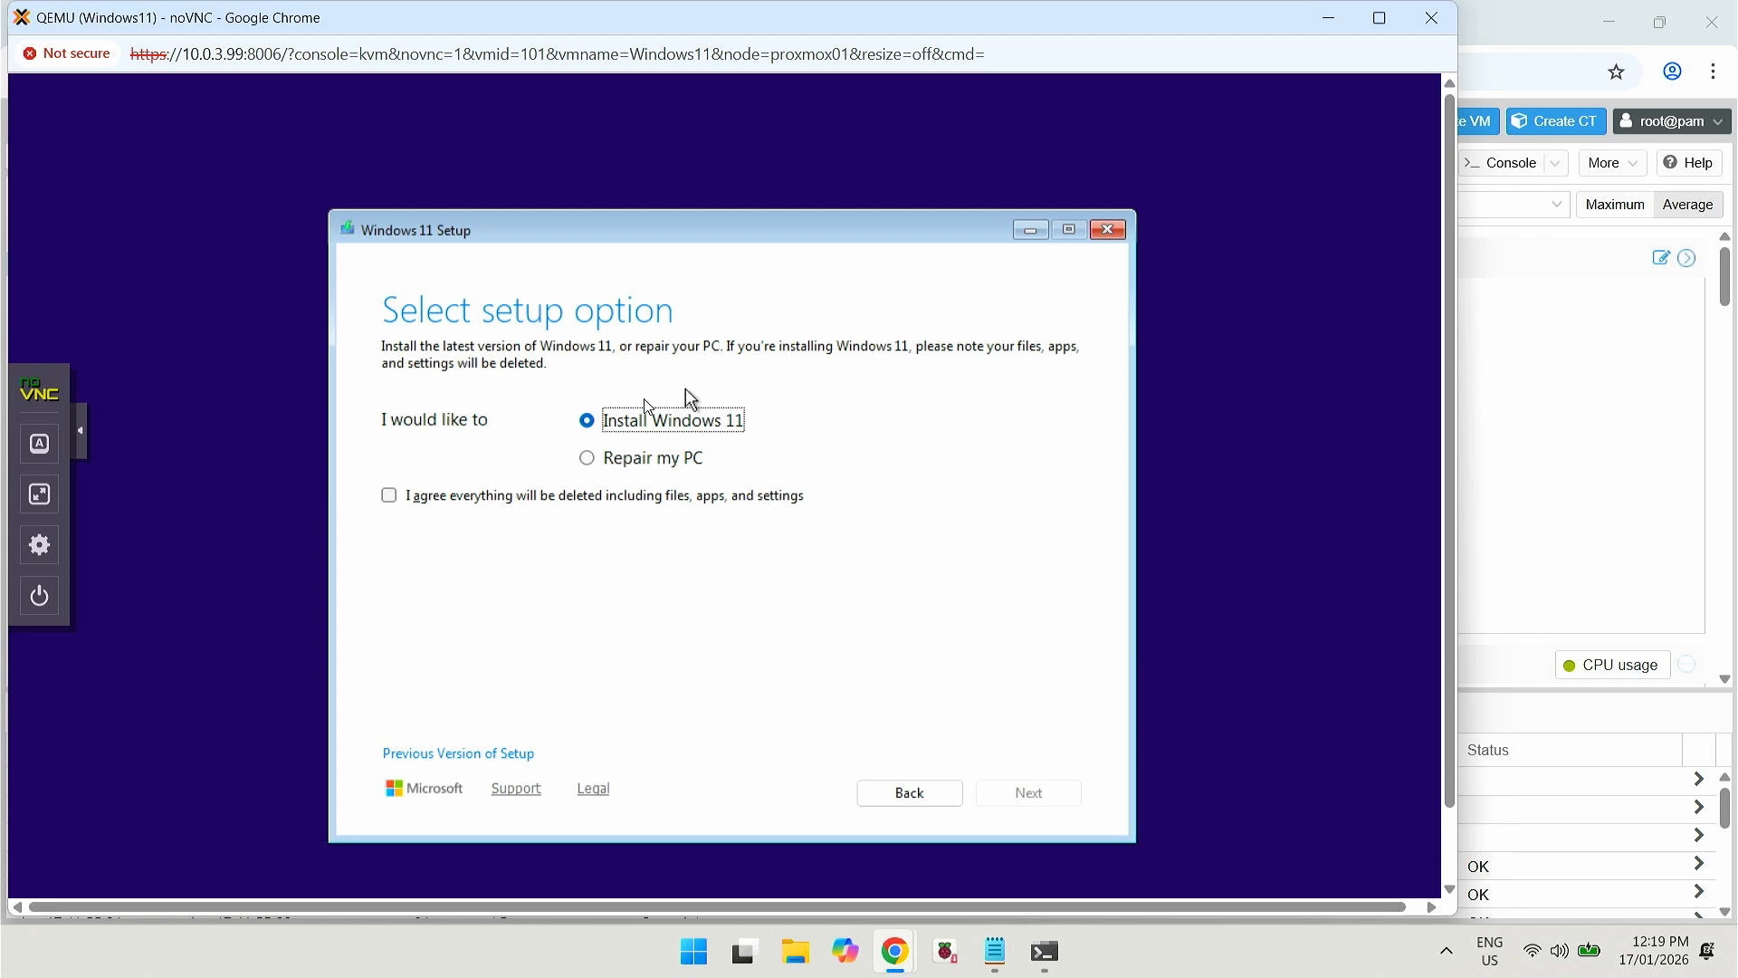
click(389, 495)
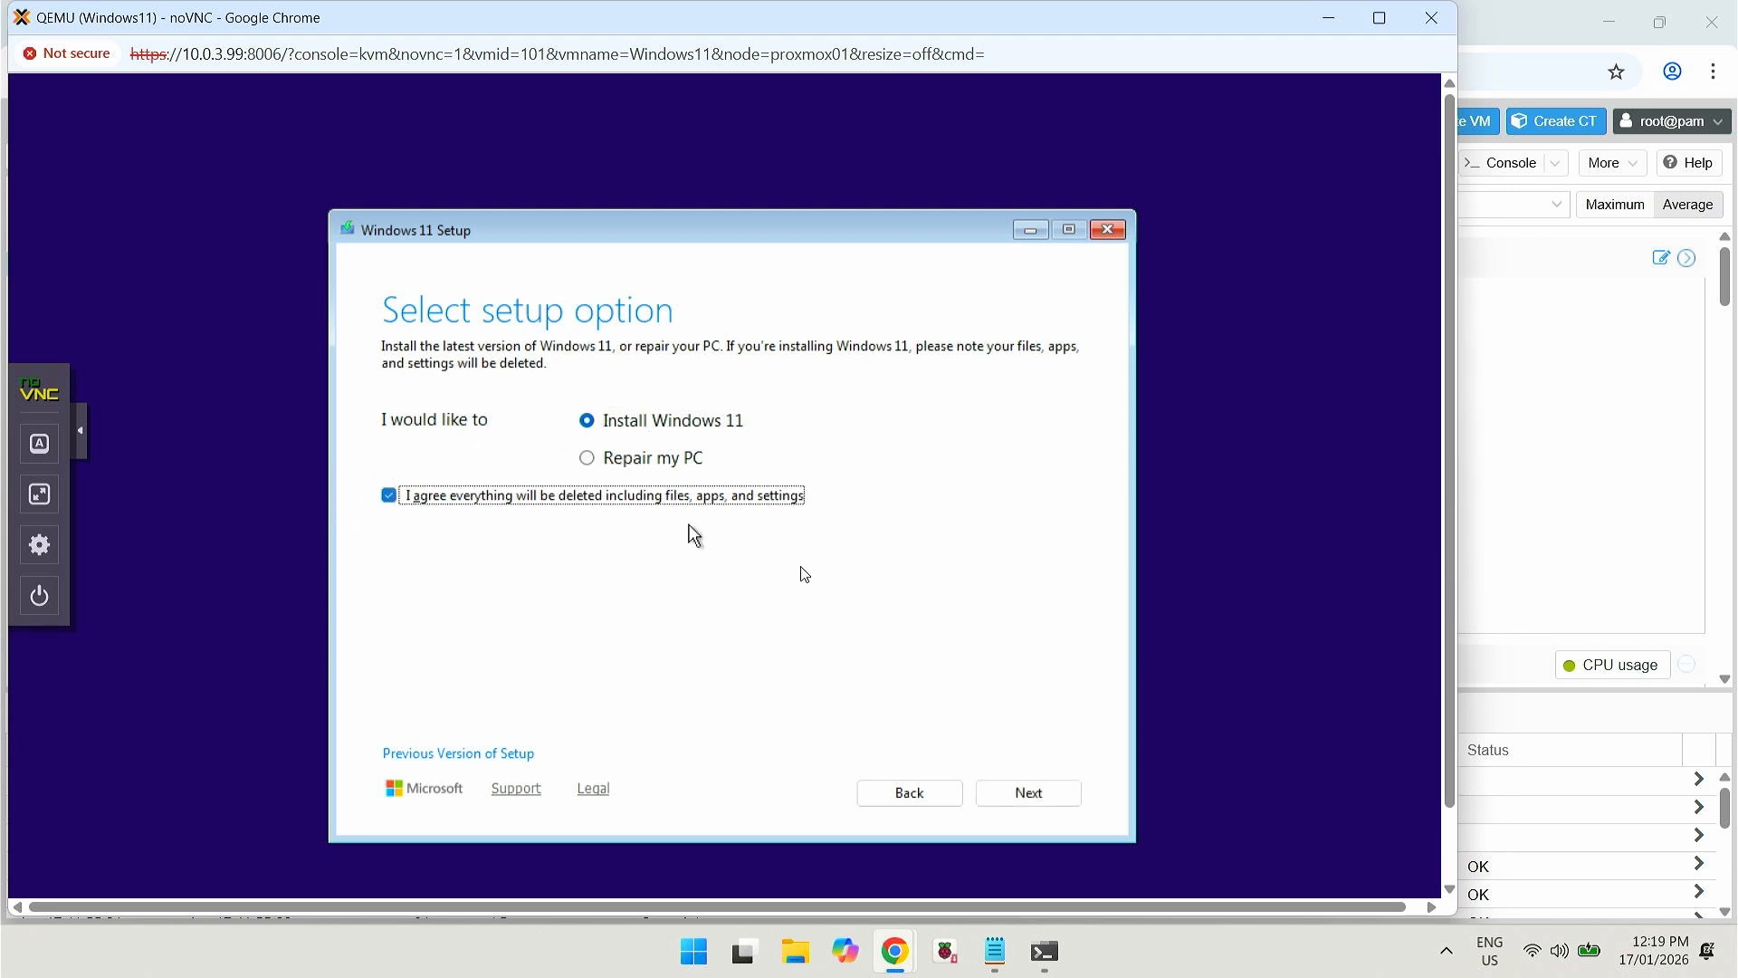
click(1035, 795)
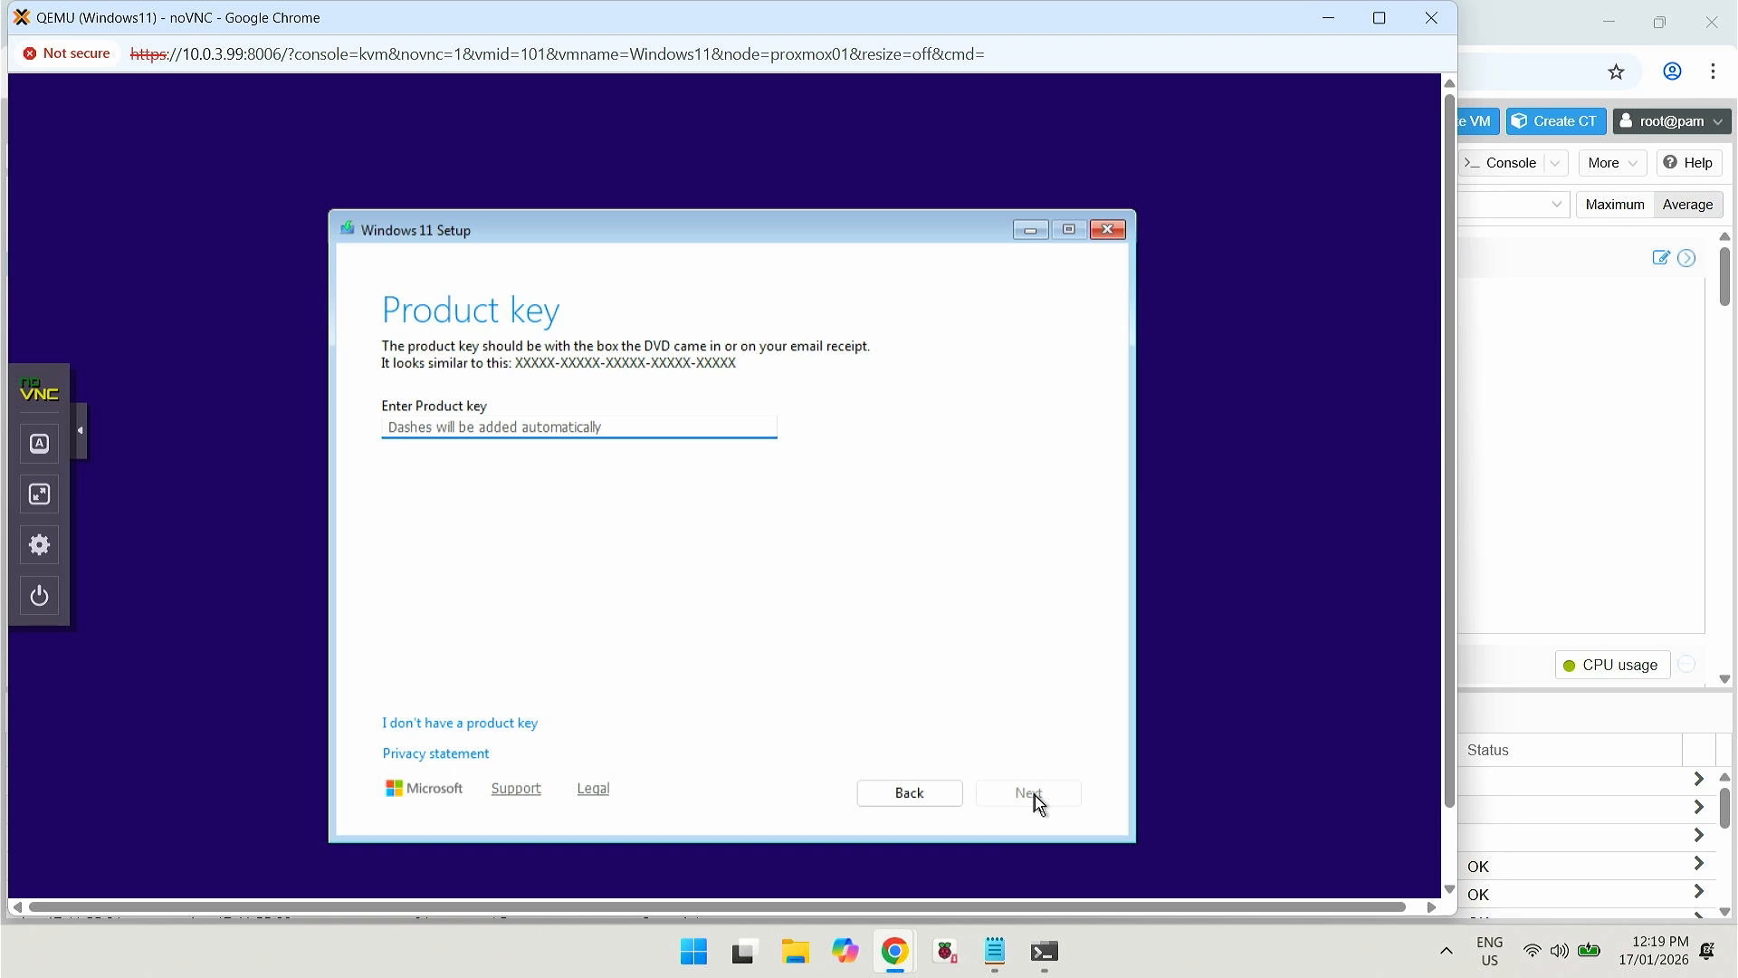
- Proceed without a product key and select the Windows 11 Pro image for installation
click(460, 722)
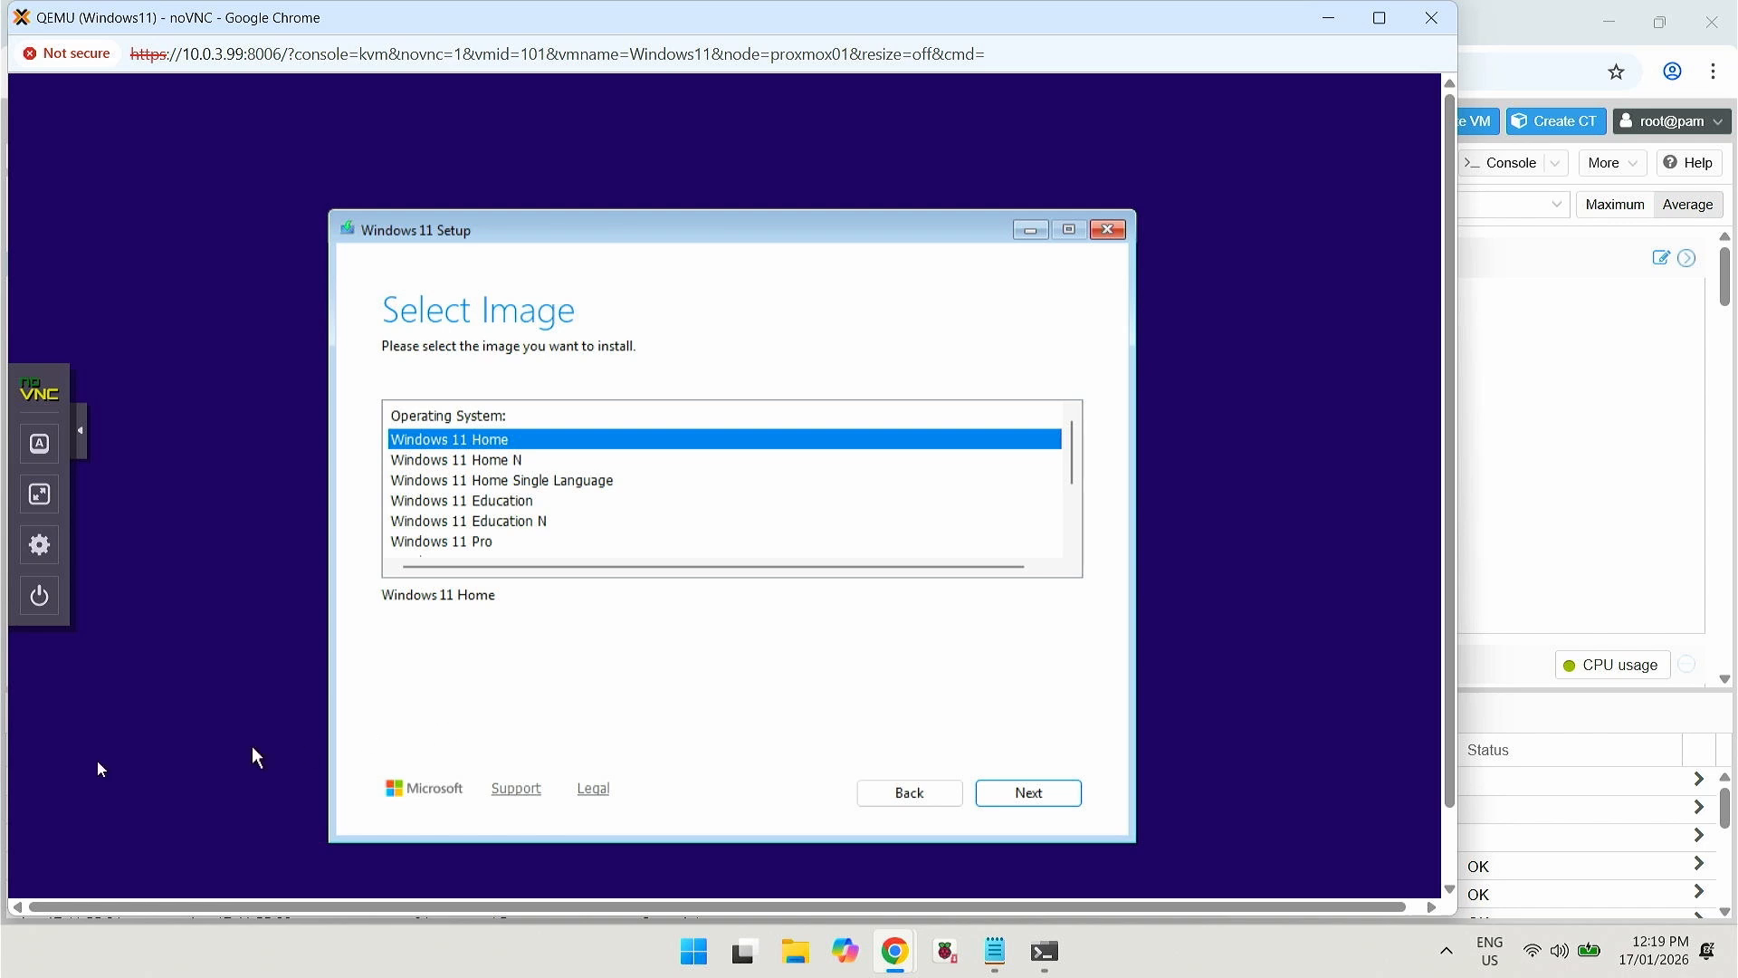
click(440, 544)
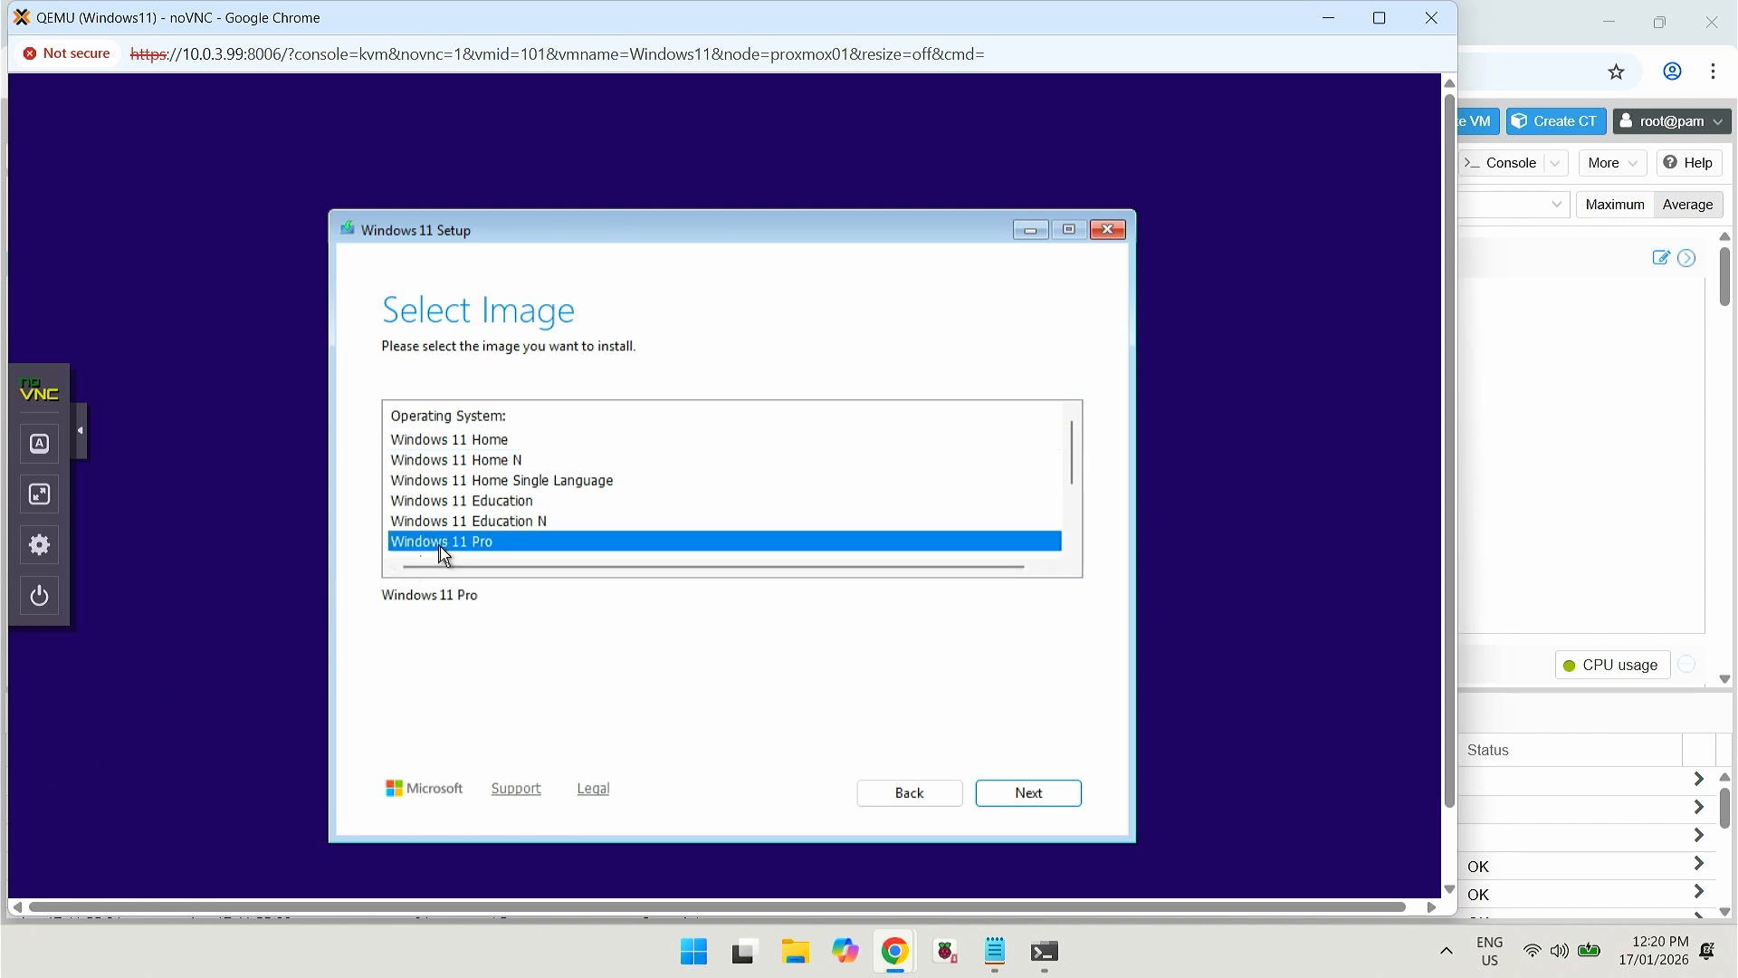
click(1029, 793)
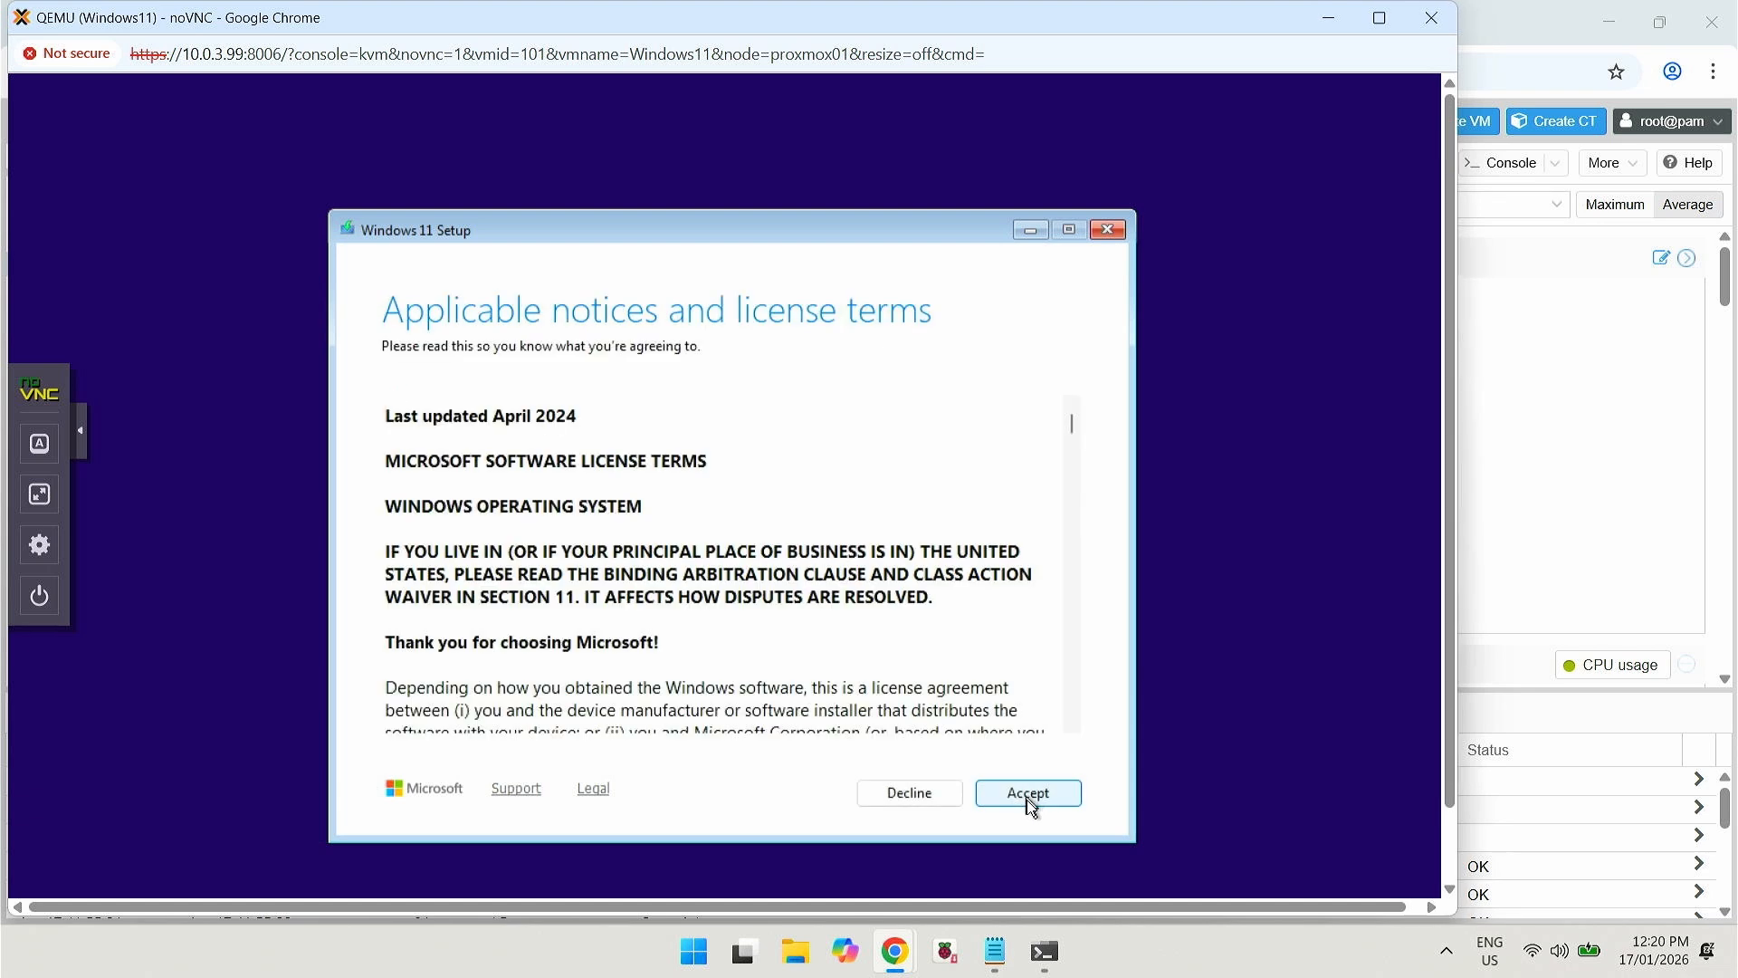
- Accept the license terms, choose the Disk 0 unallocated space as the install location, and start the installation
click(1028, 793)
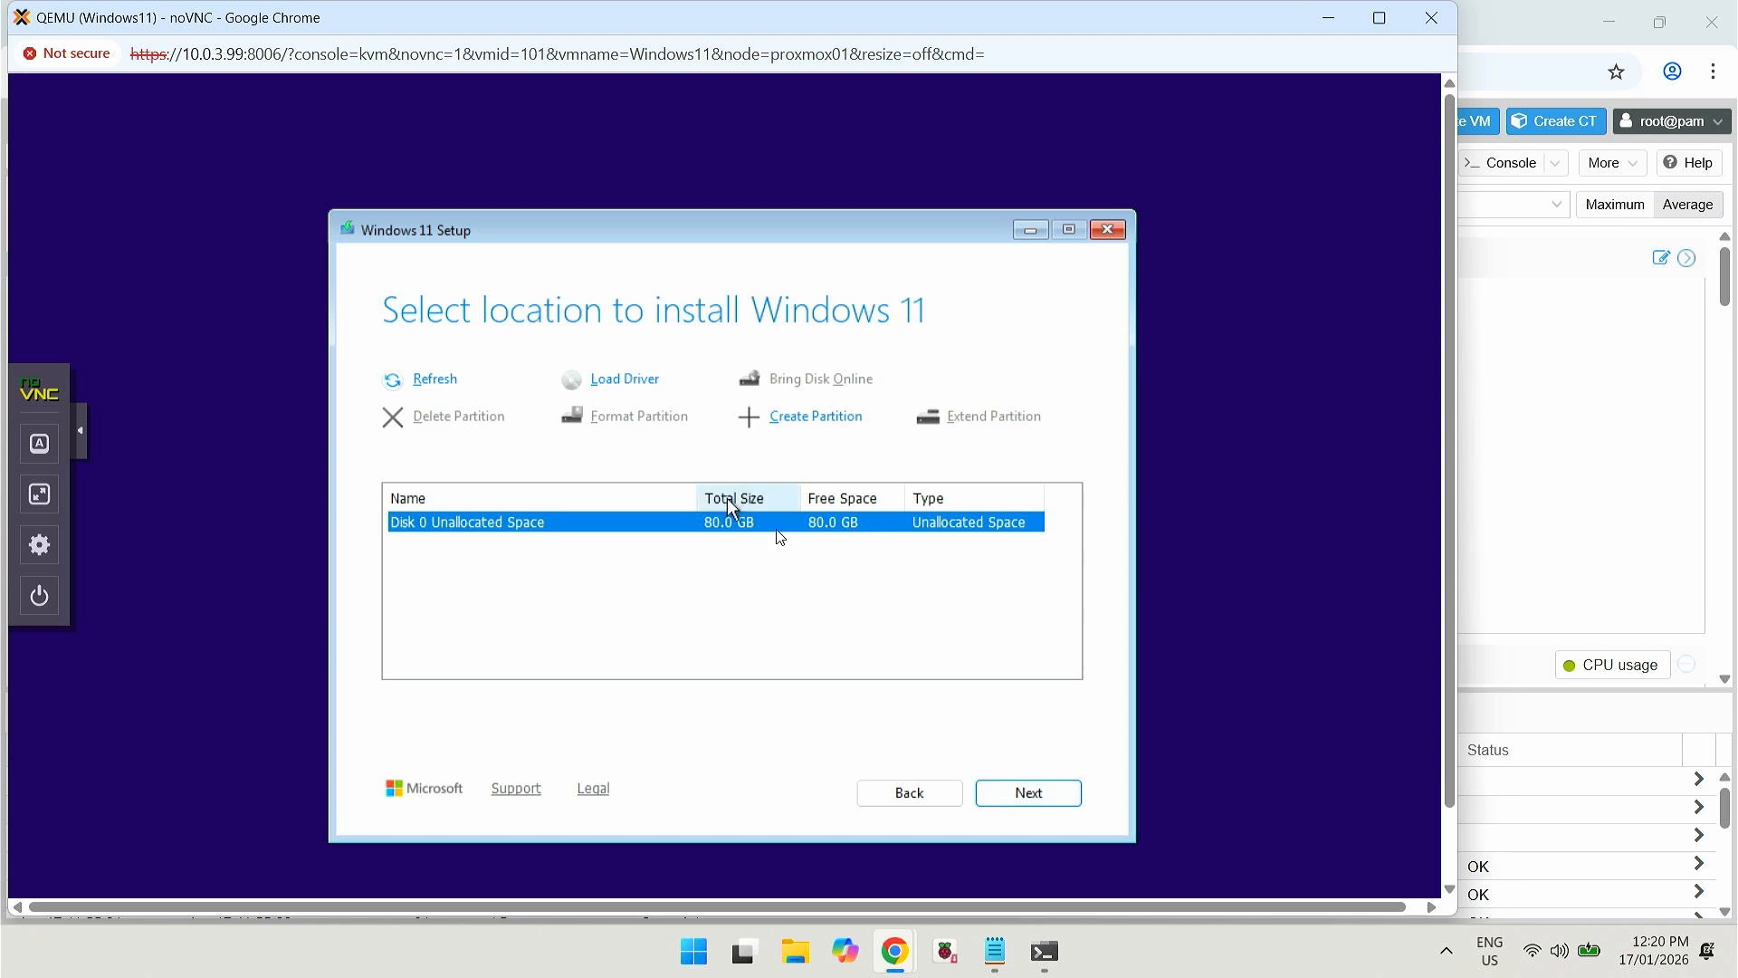
click(1023, 794)
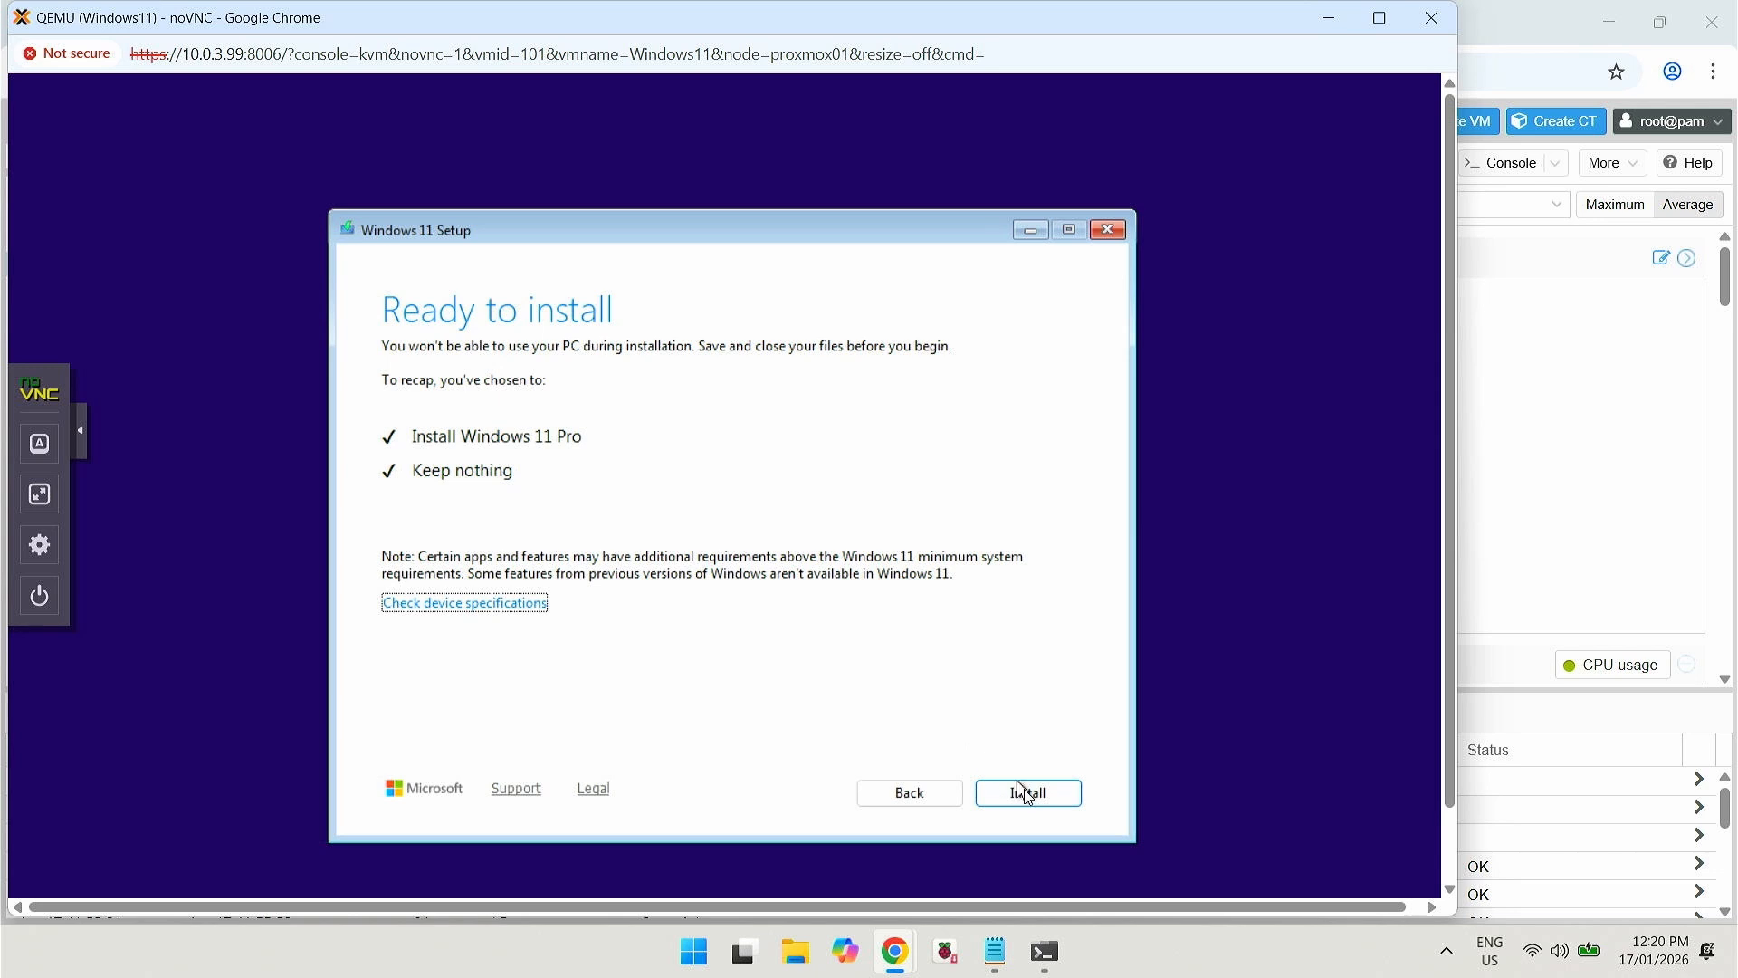
click(1025, 792)
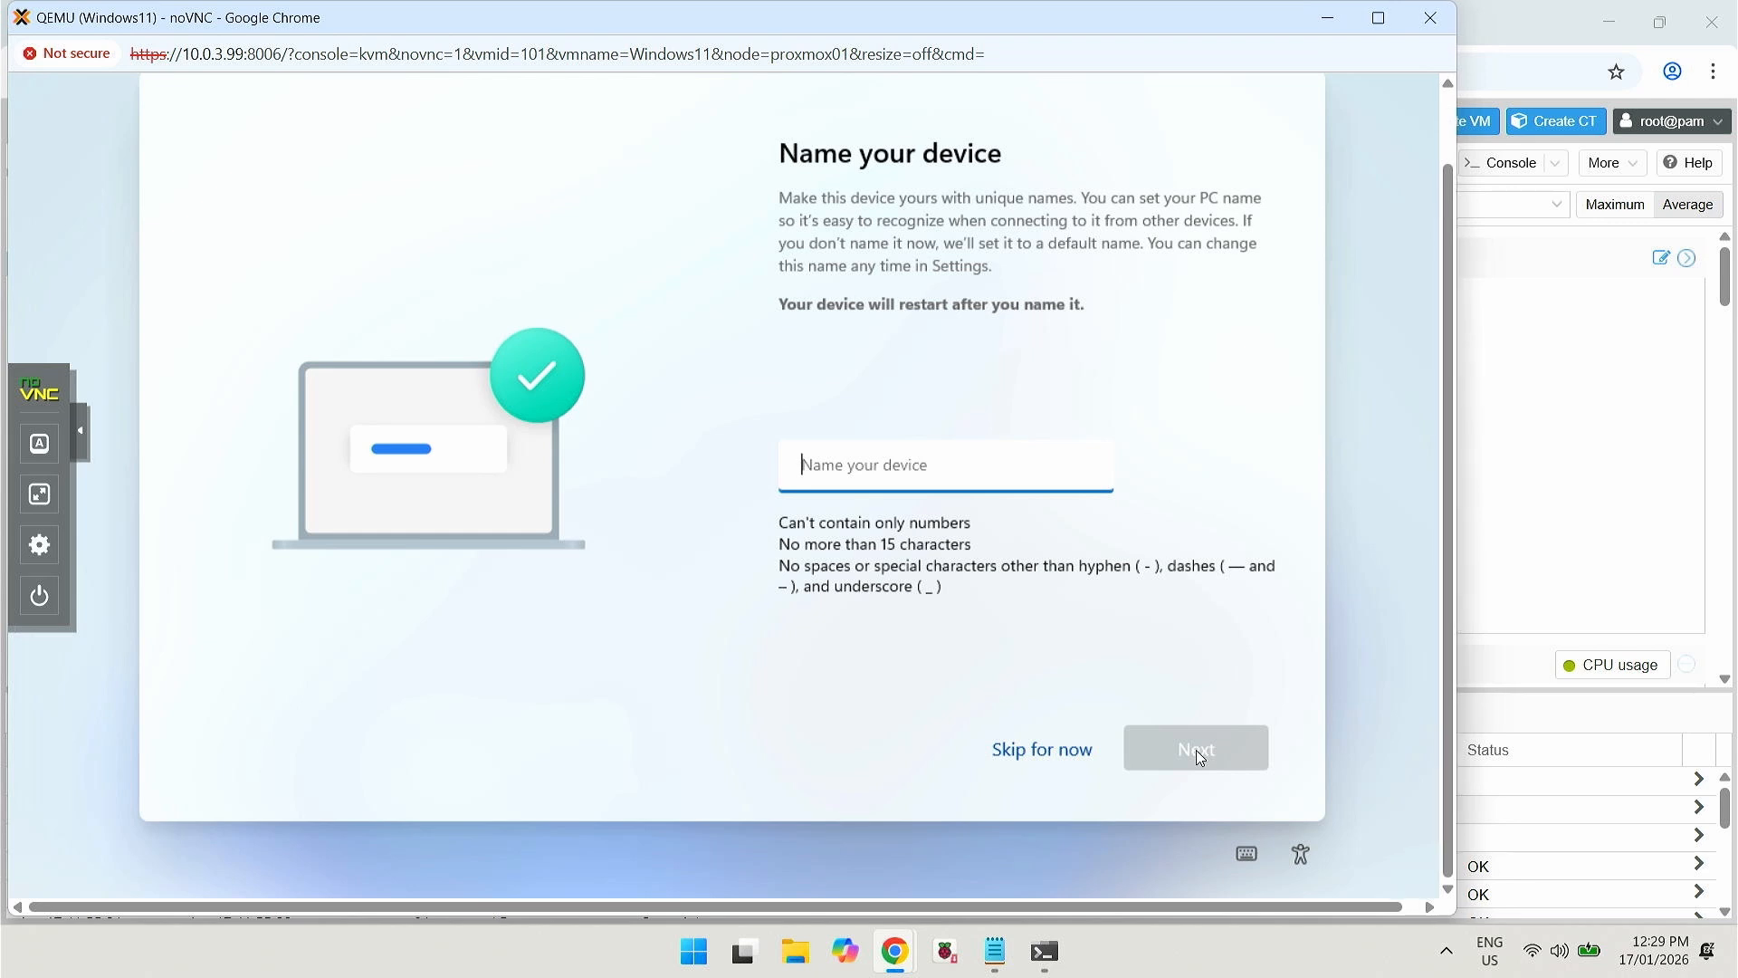
- Name the device Windows11 and continue the Windows setup
text(Win)
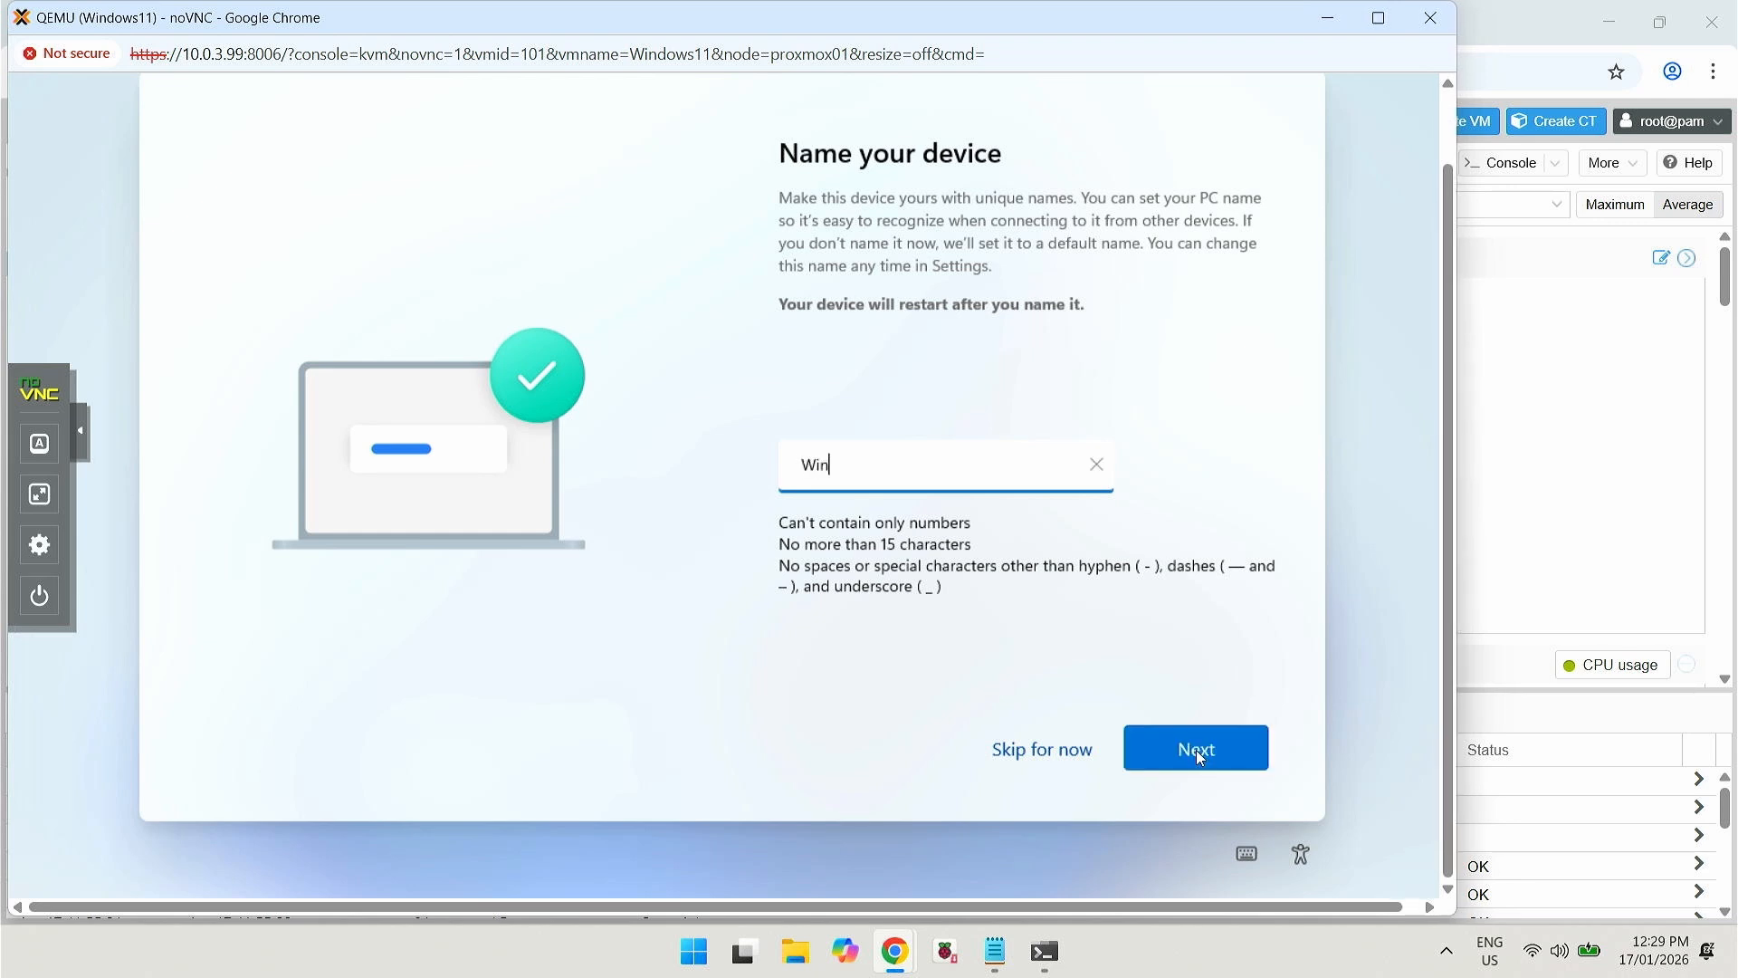
text(dows11)
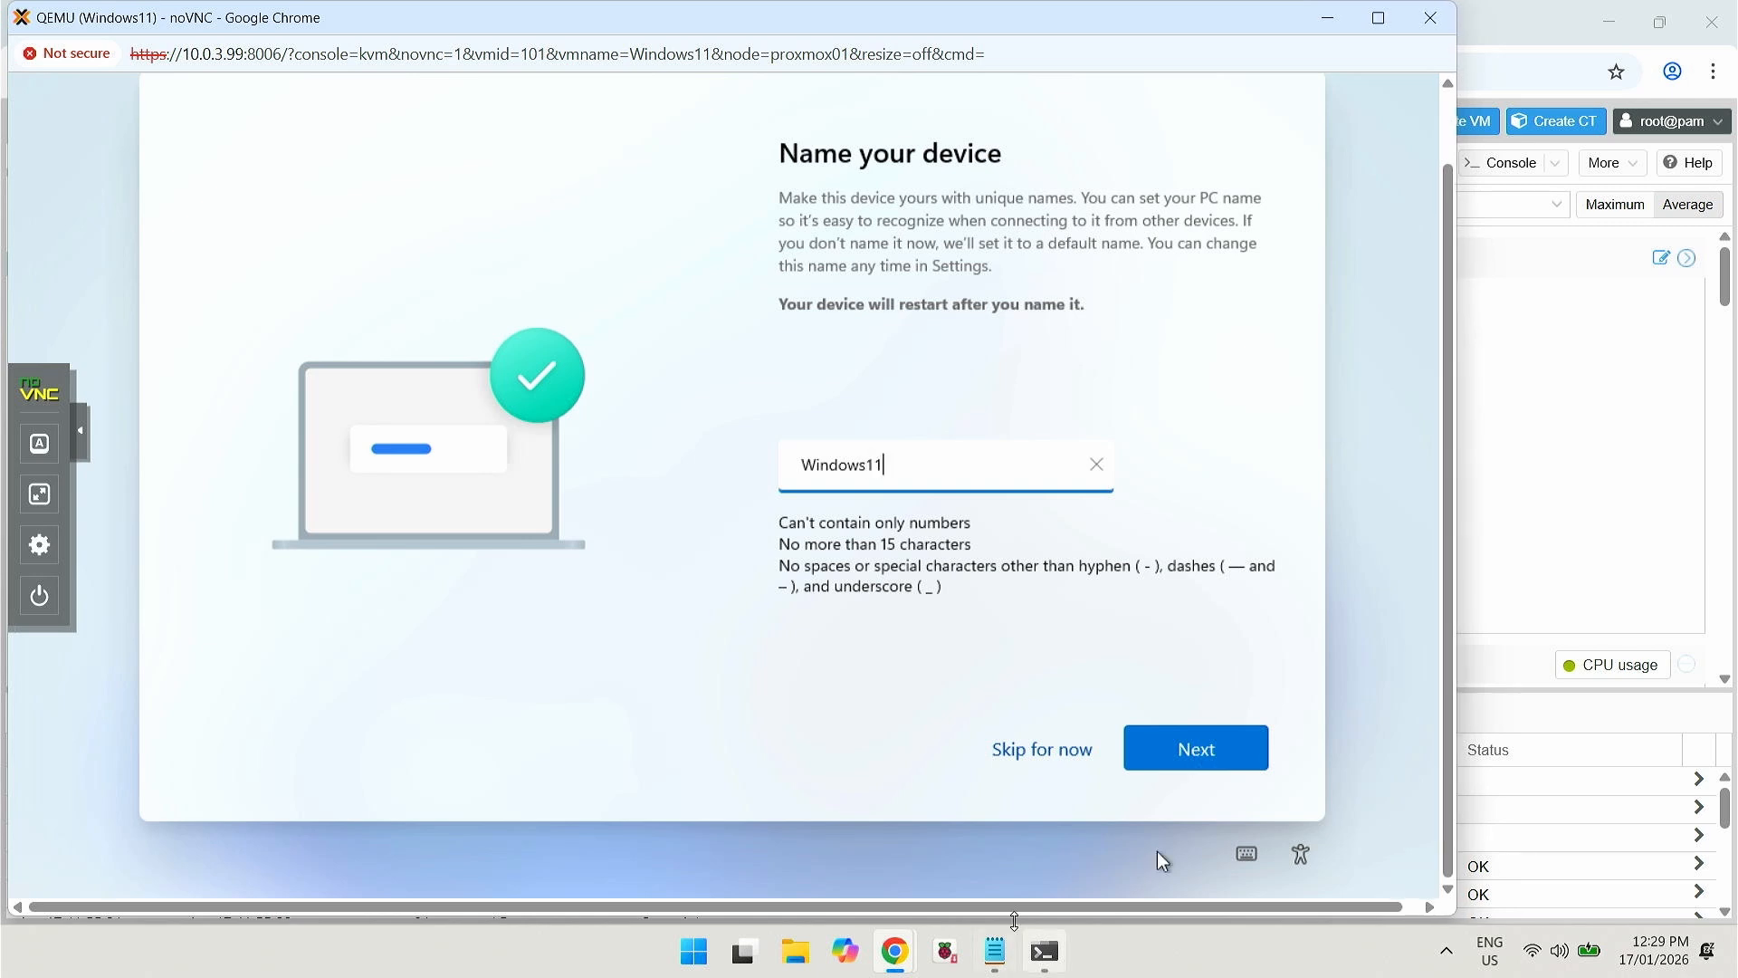
click(1233, 741)
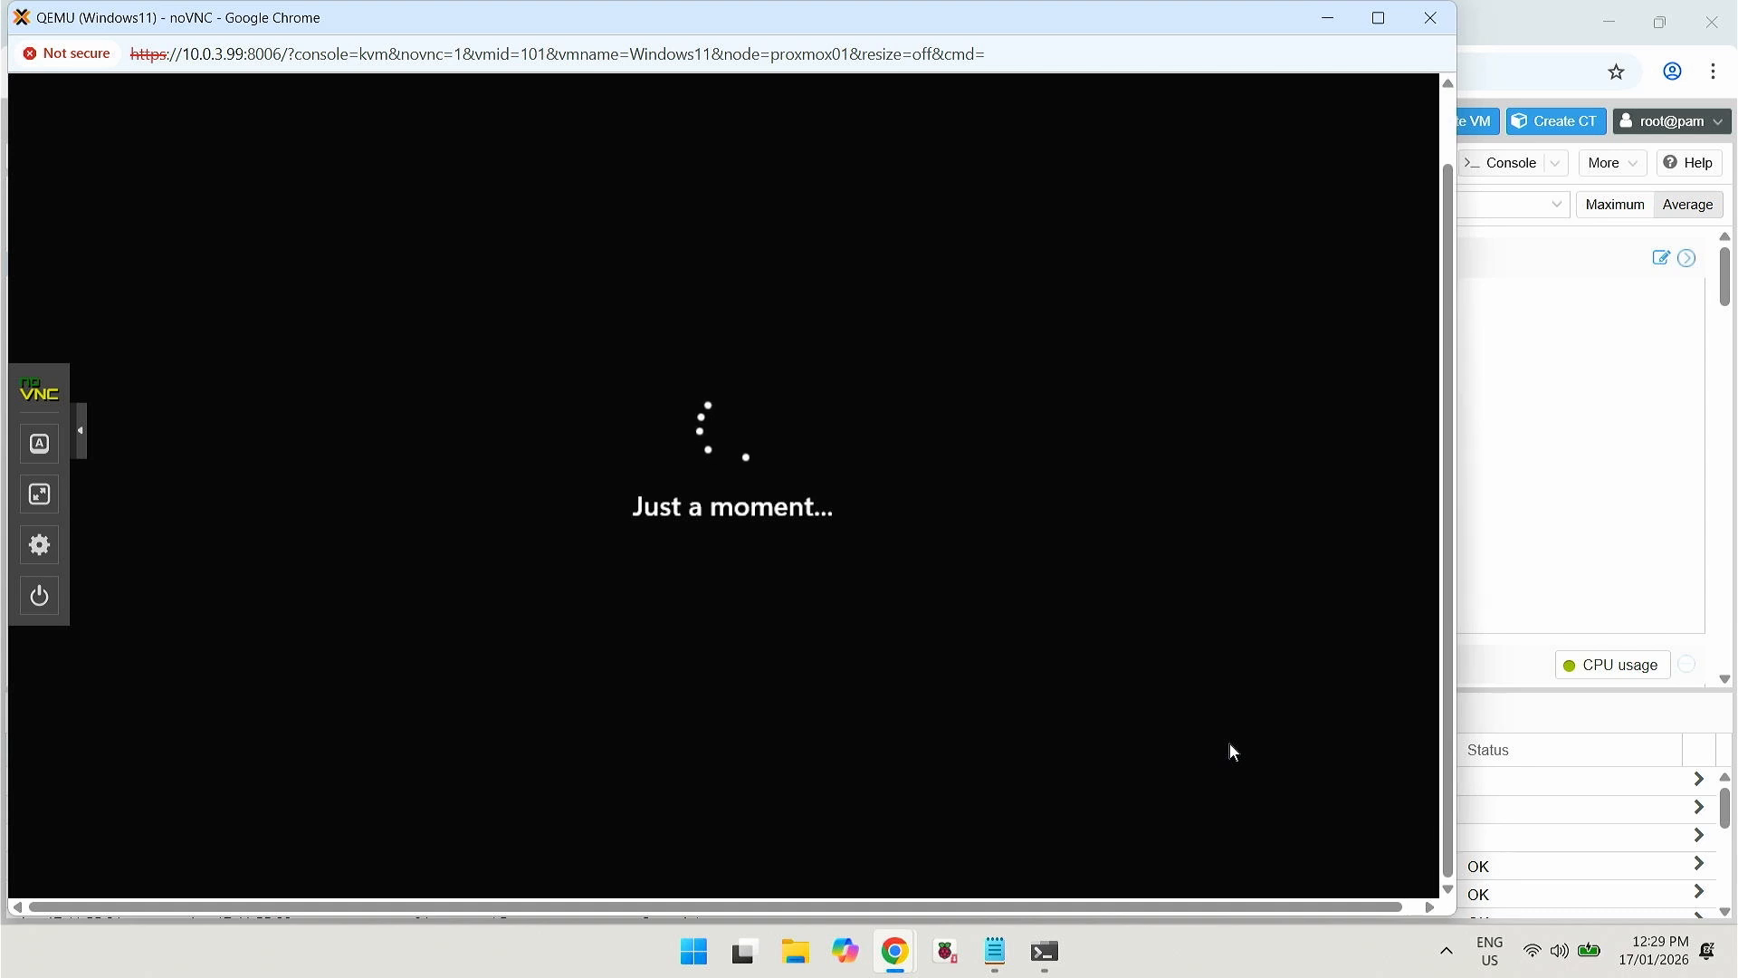
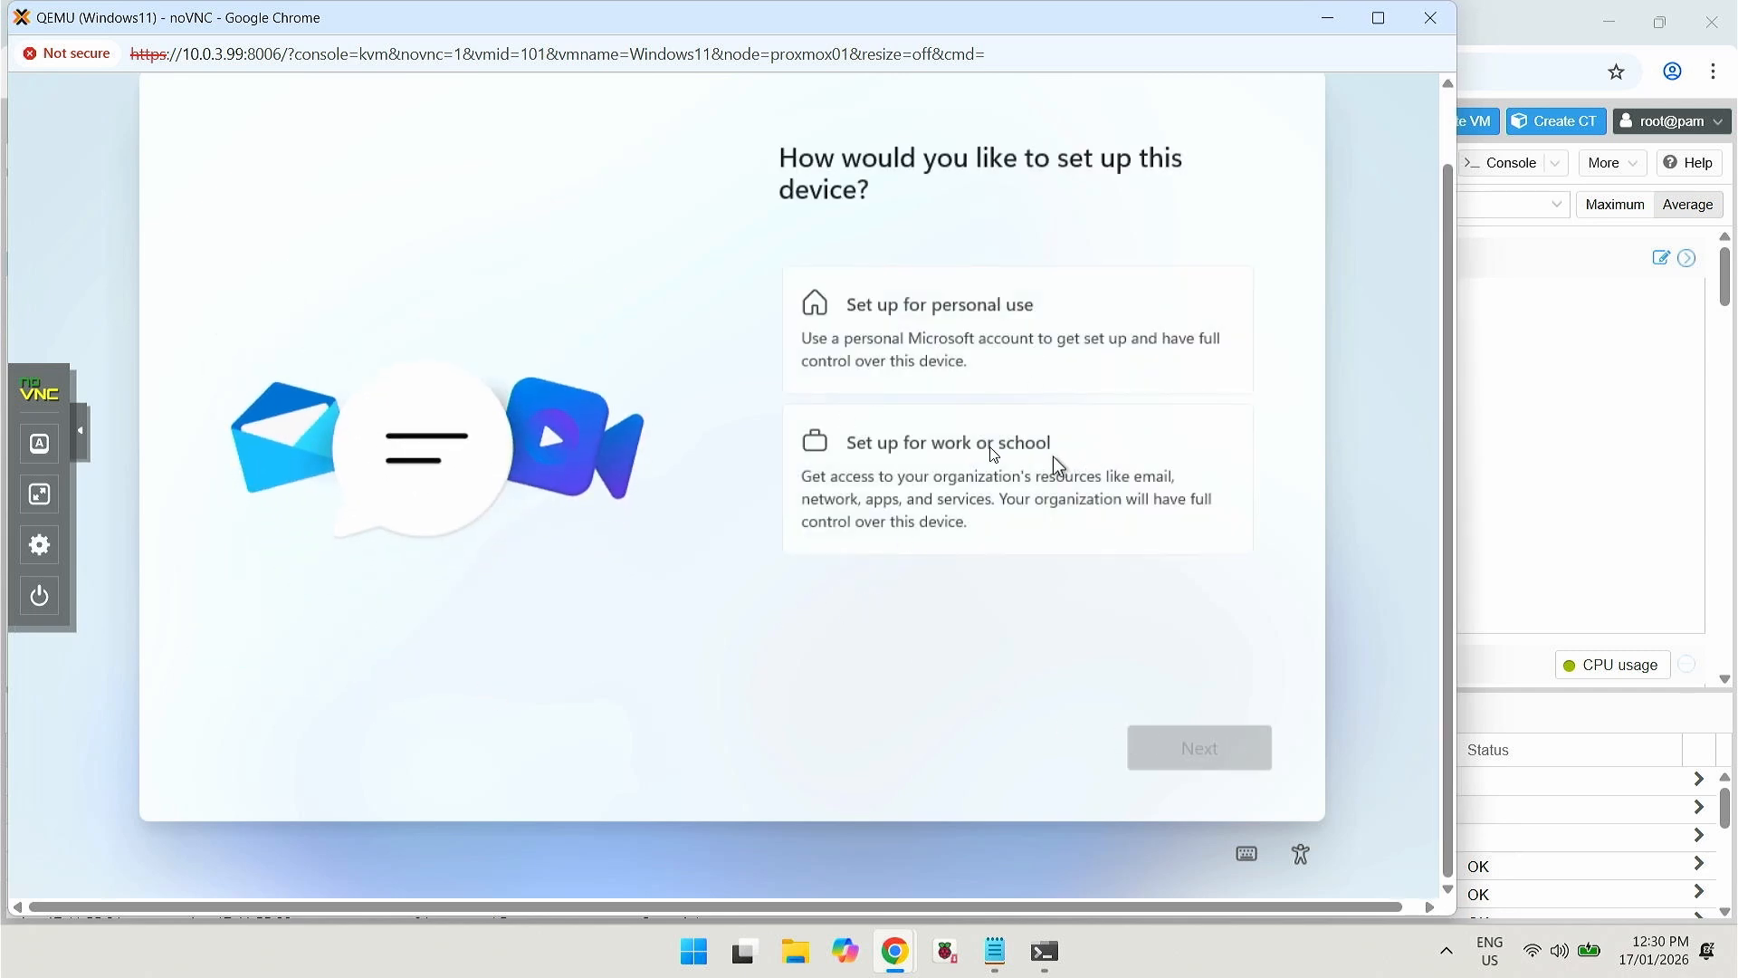
- Set up the device for work or school, choosing Domain join instead of a Microsoft sign-in
click(939, 449)
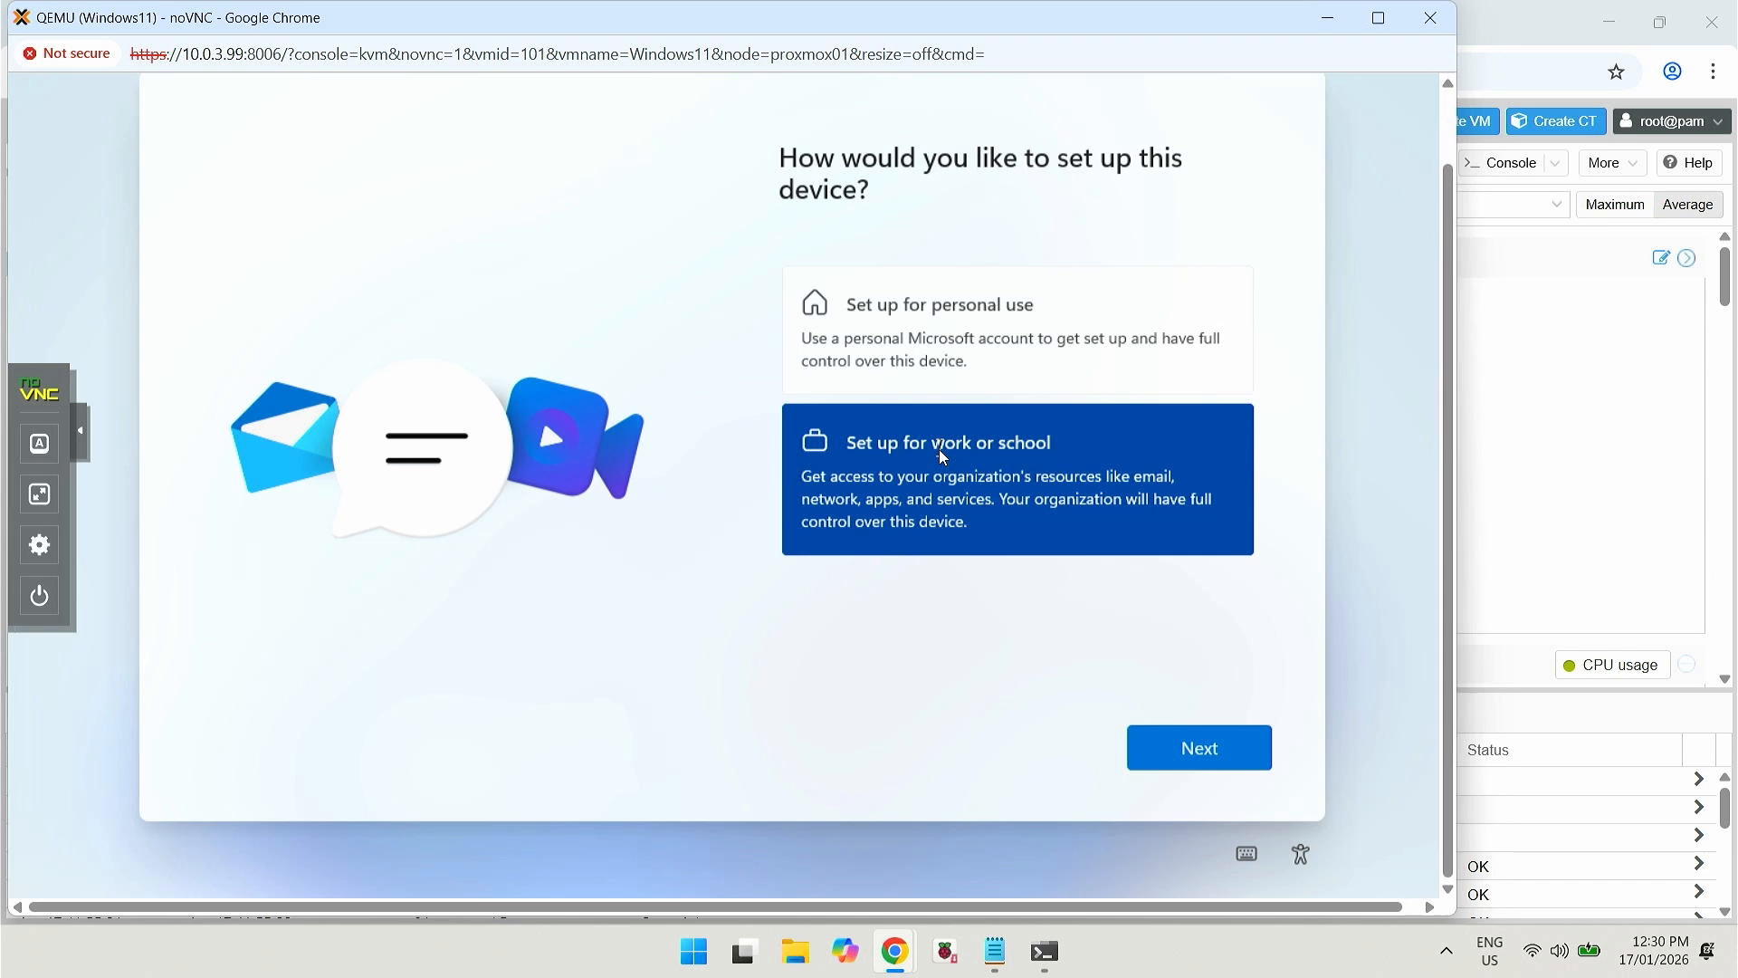
click(1183, 748)
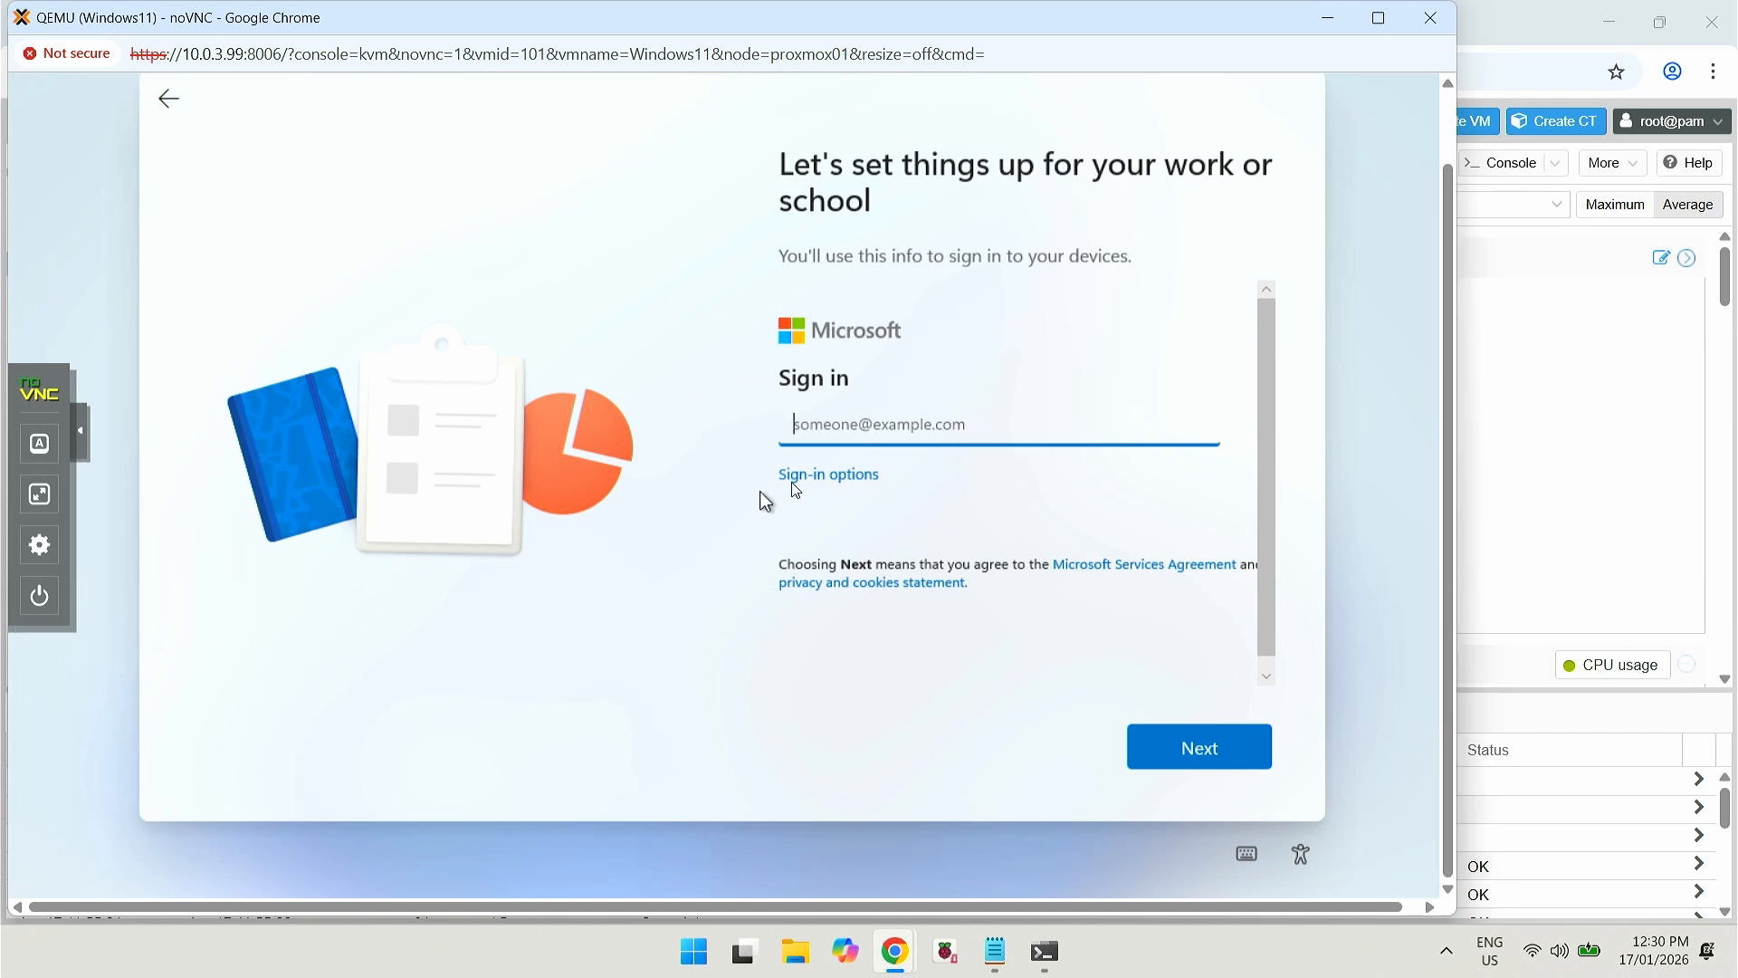
click(828, 478)
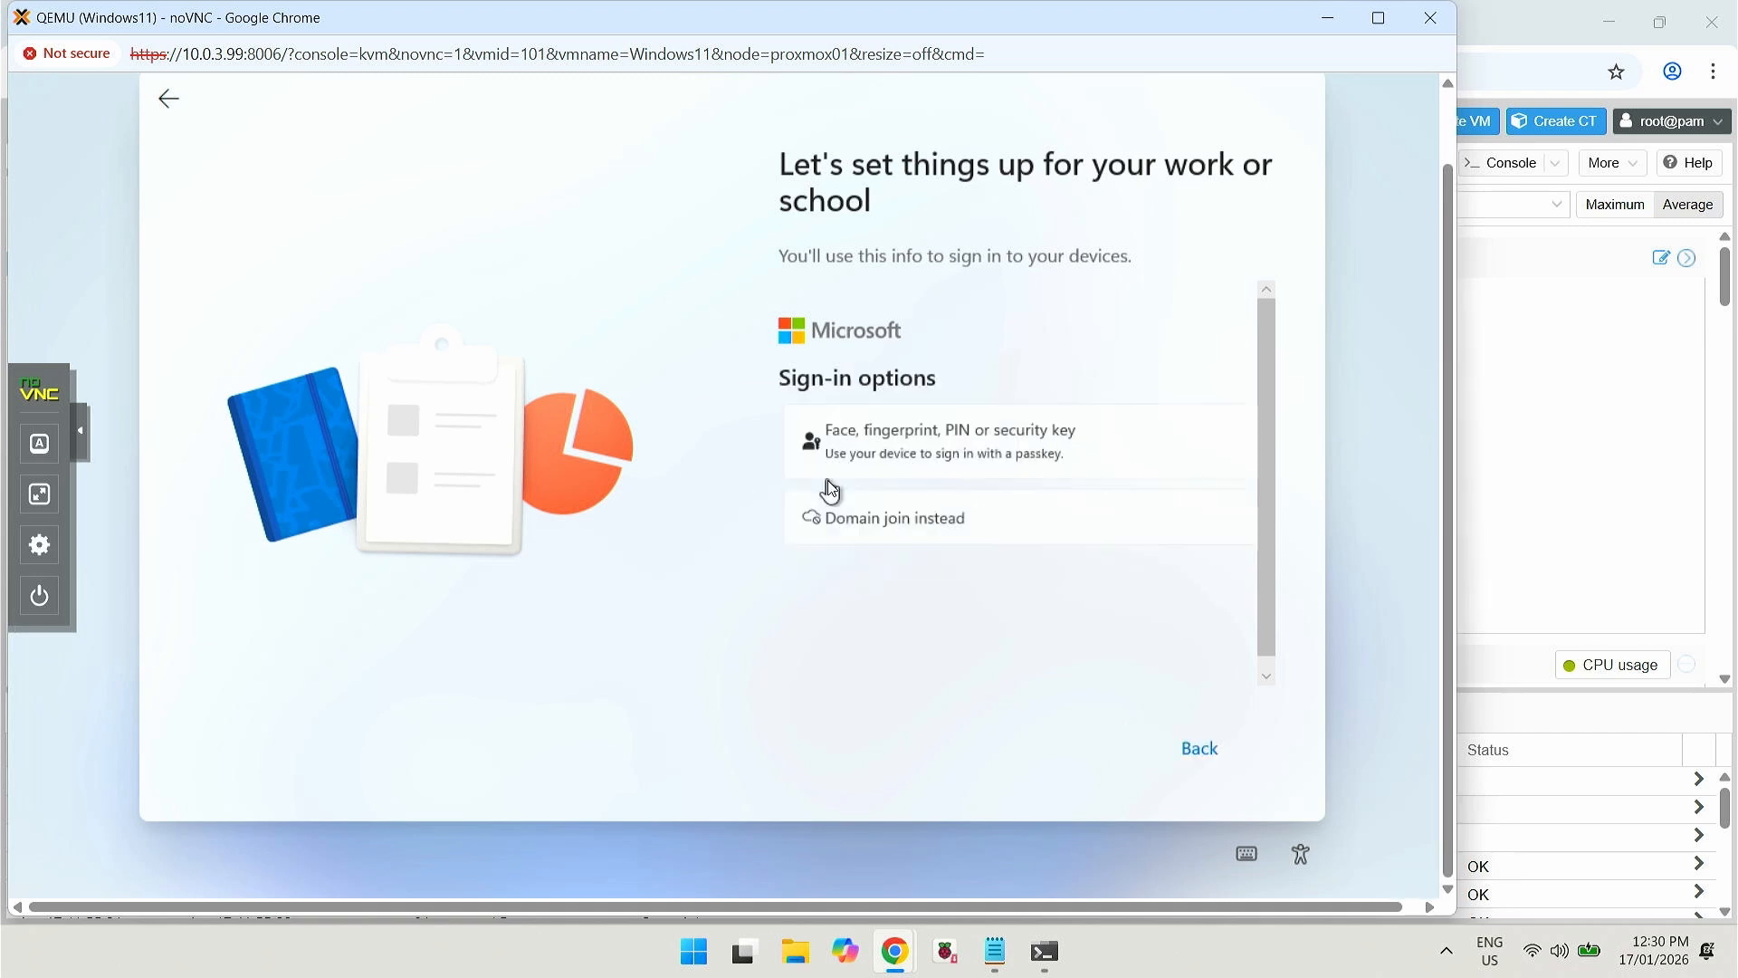
click(900, 514)
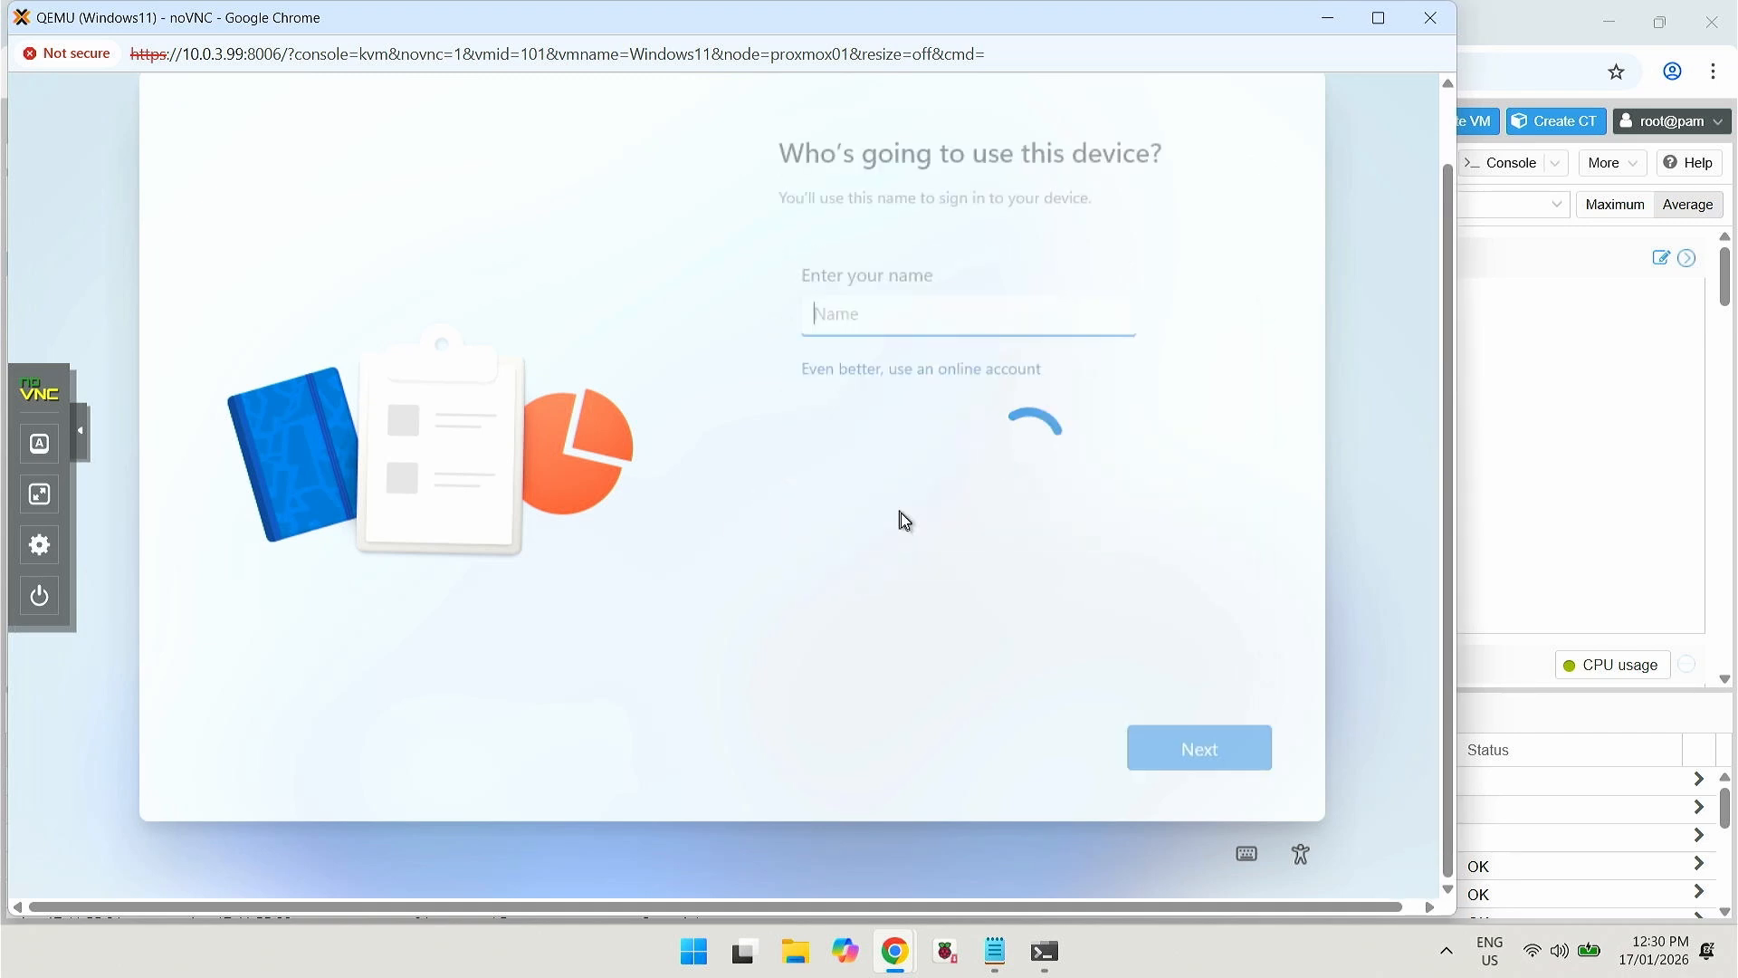
- Name the local account User and continue with a blank password
text(U)
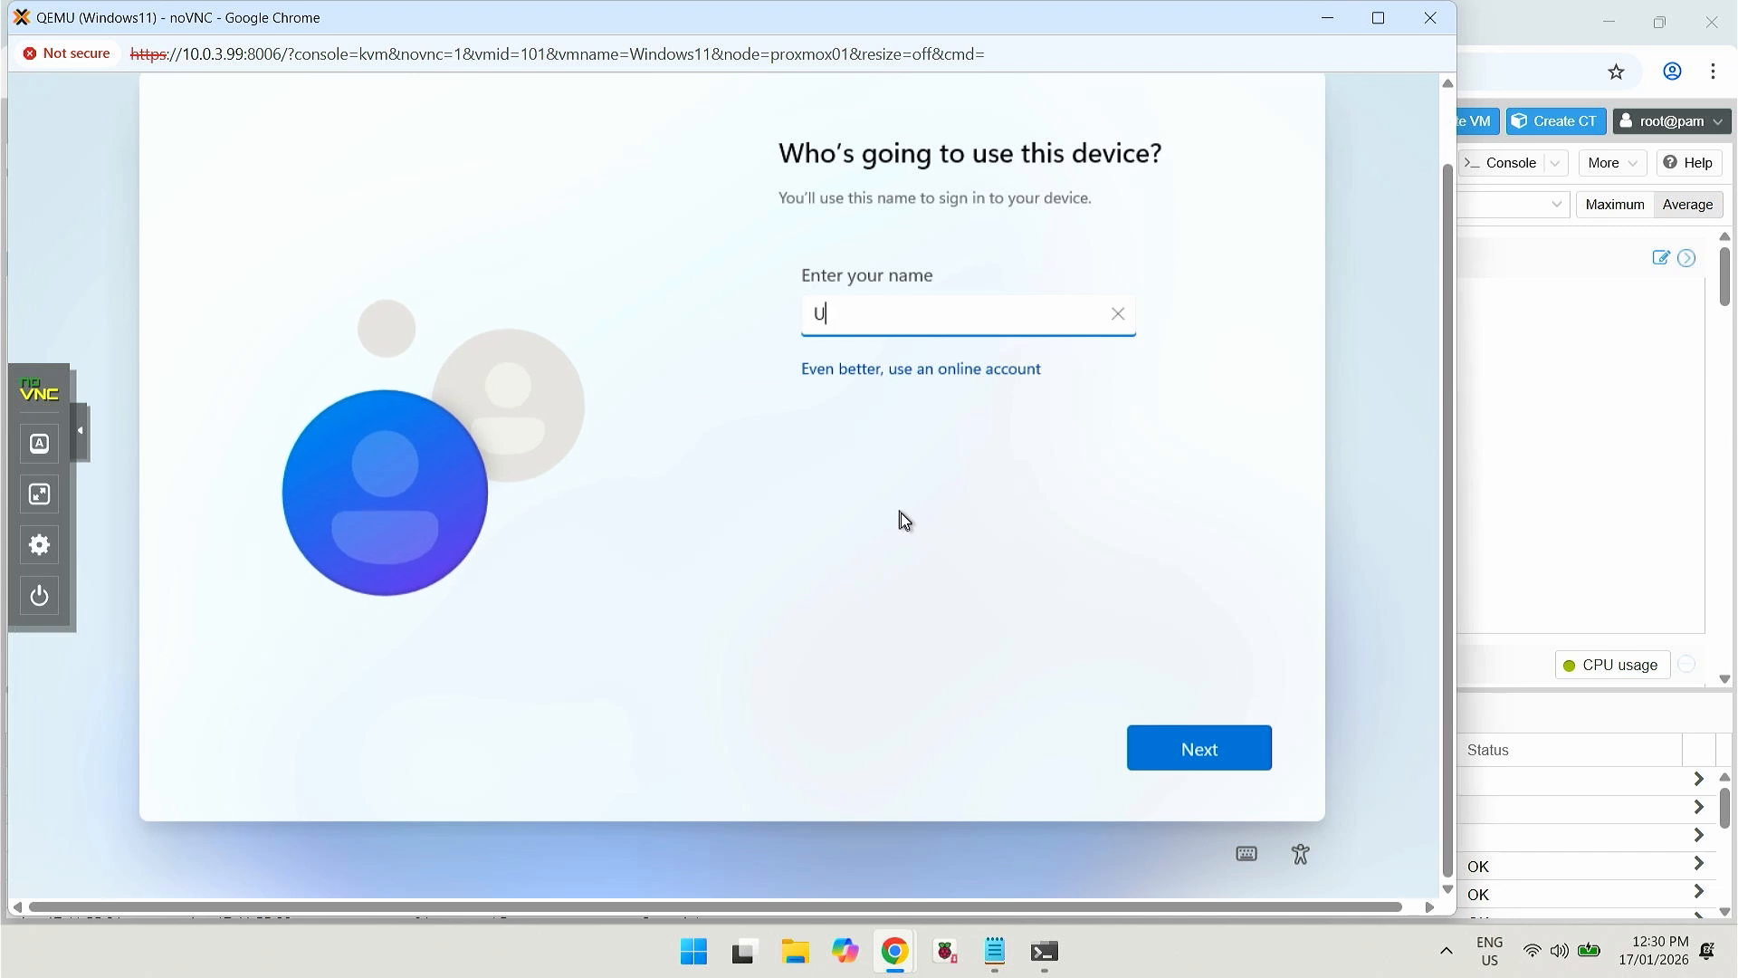
text(ser)
click(1201, 742)
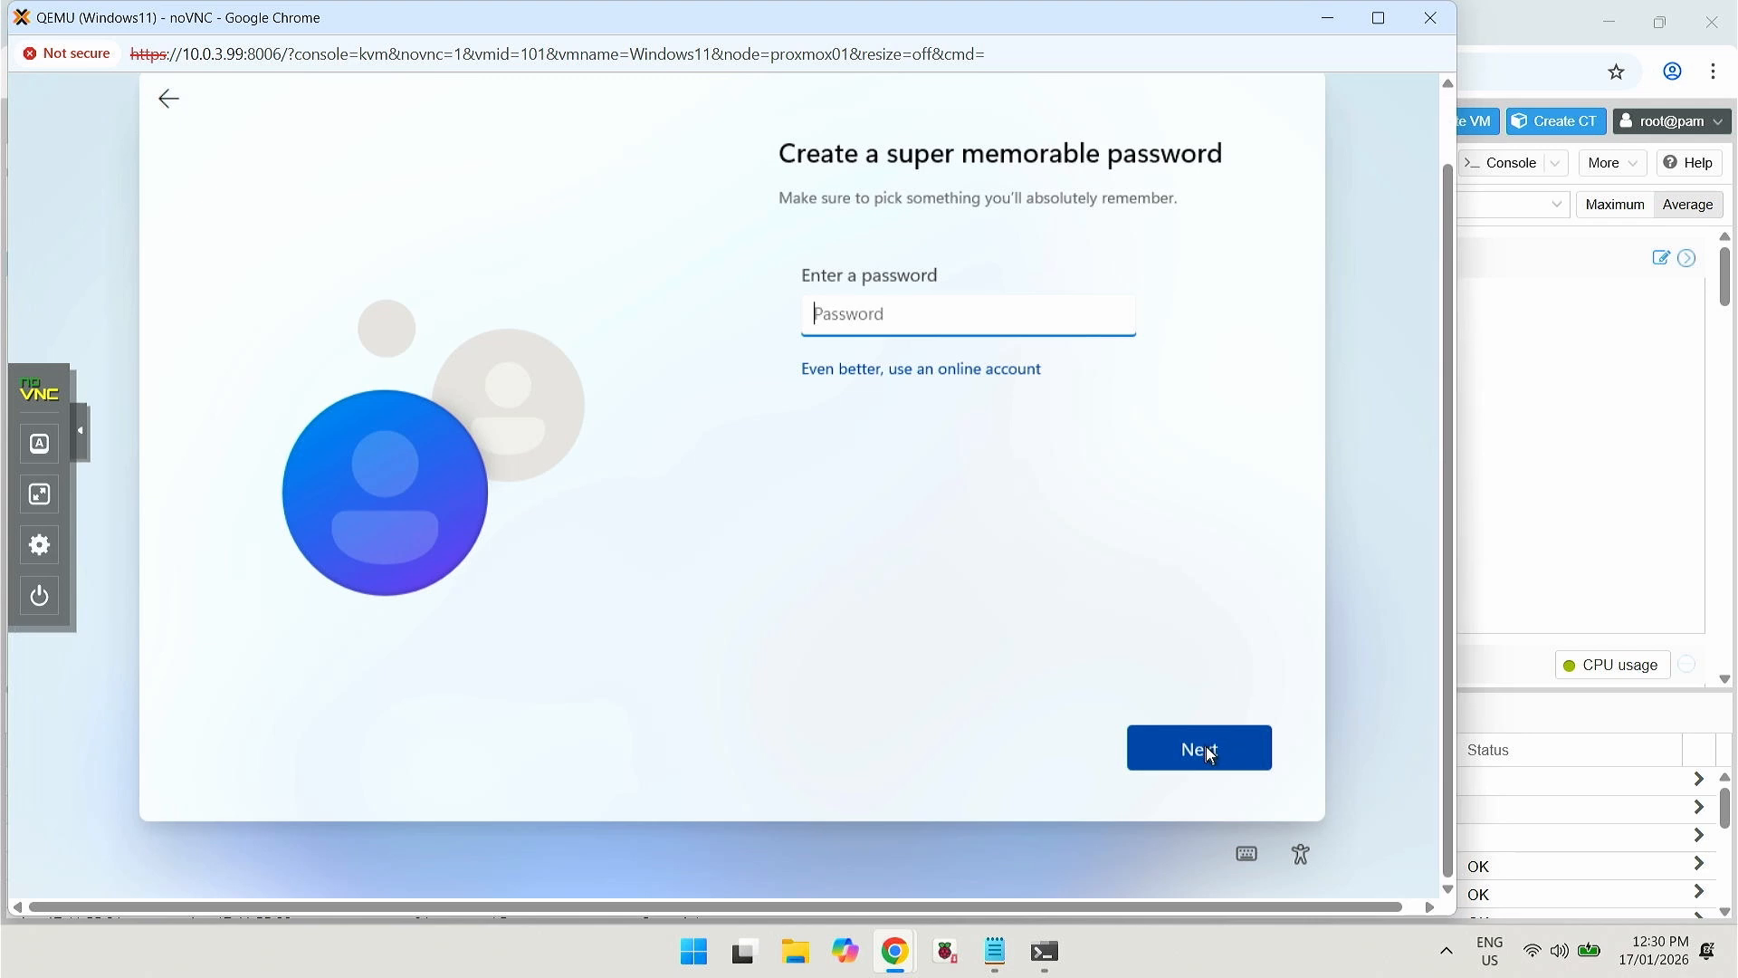
click(1207, 747)
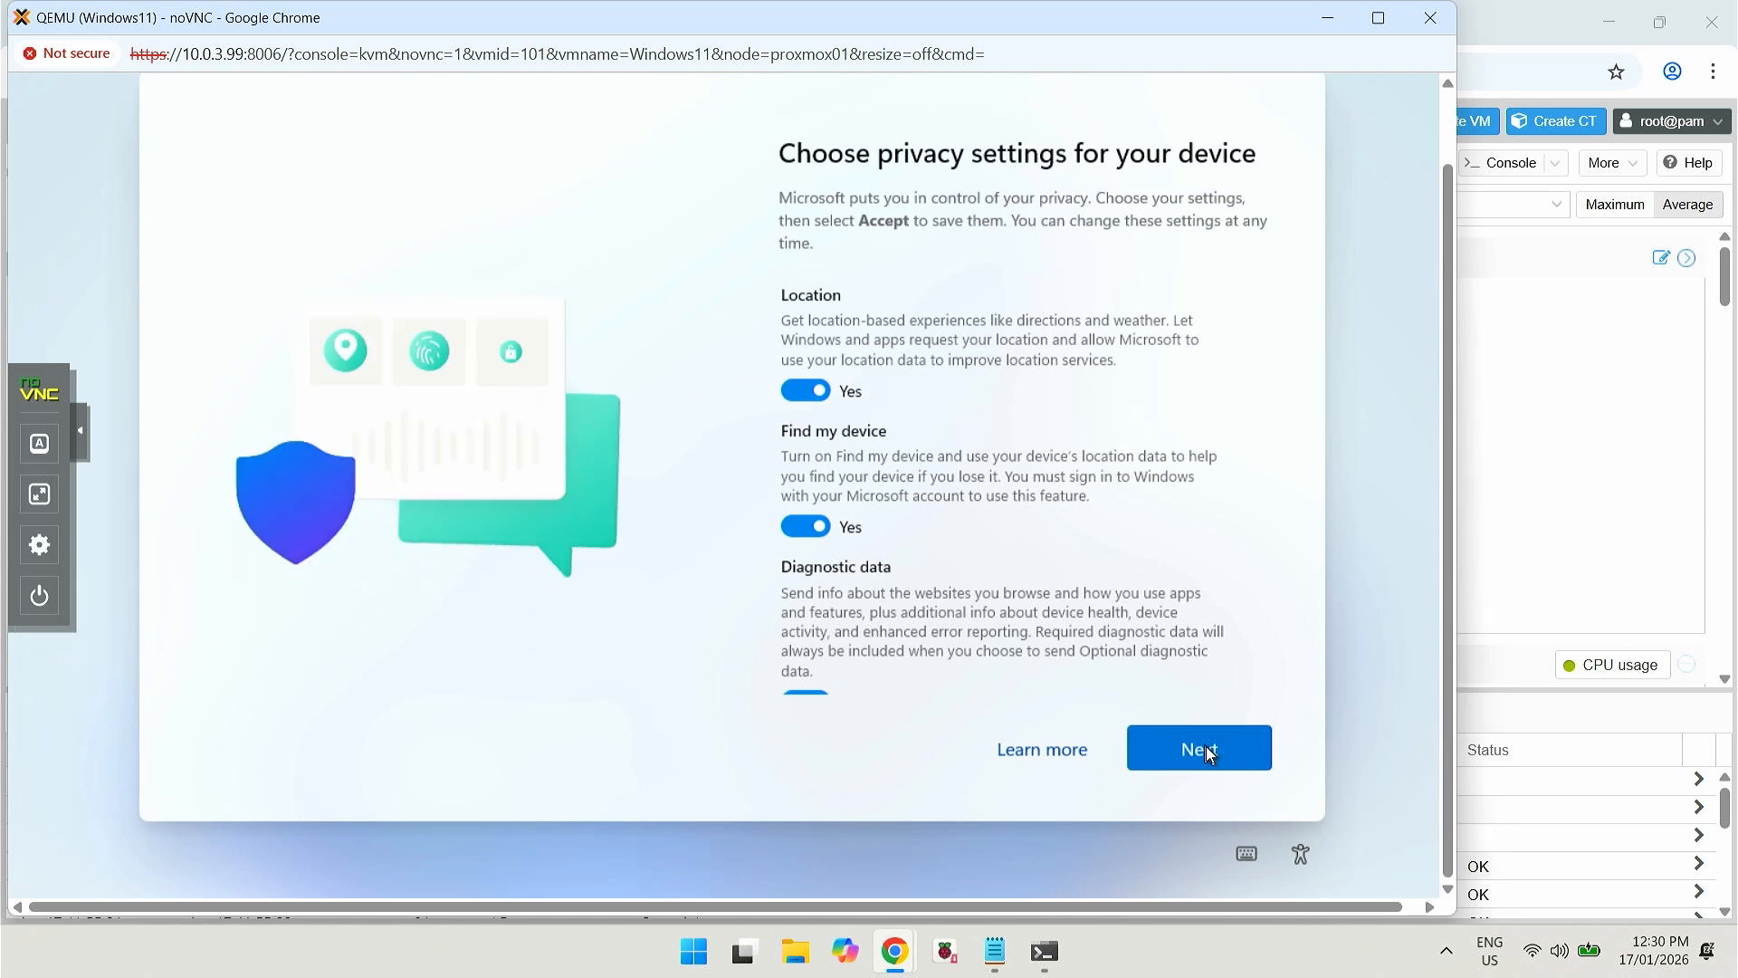
- Turn off location, Find my device, optional diagnostic data, inking & typing and tailored experiences, and accept the privacy settings
click(809, 392)
click(806, 534)
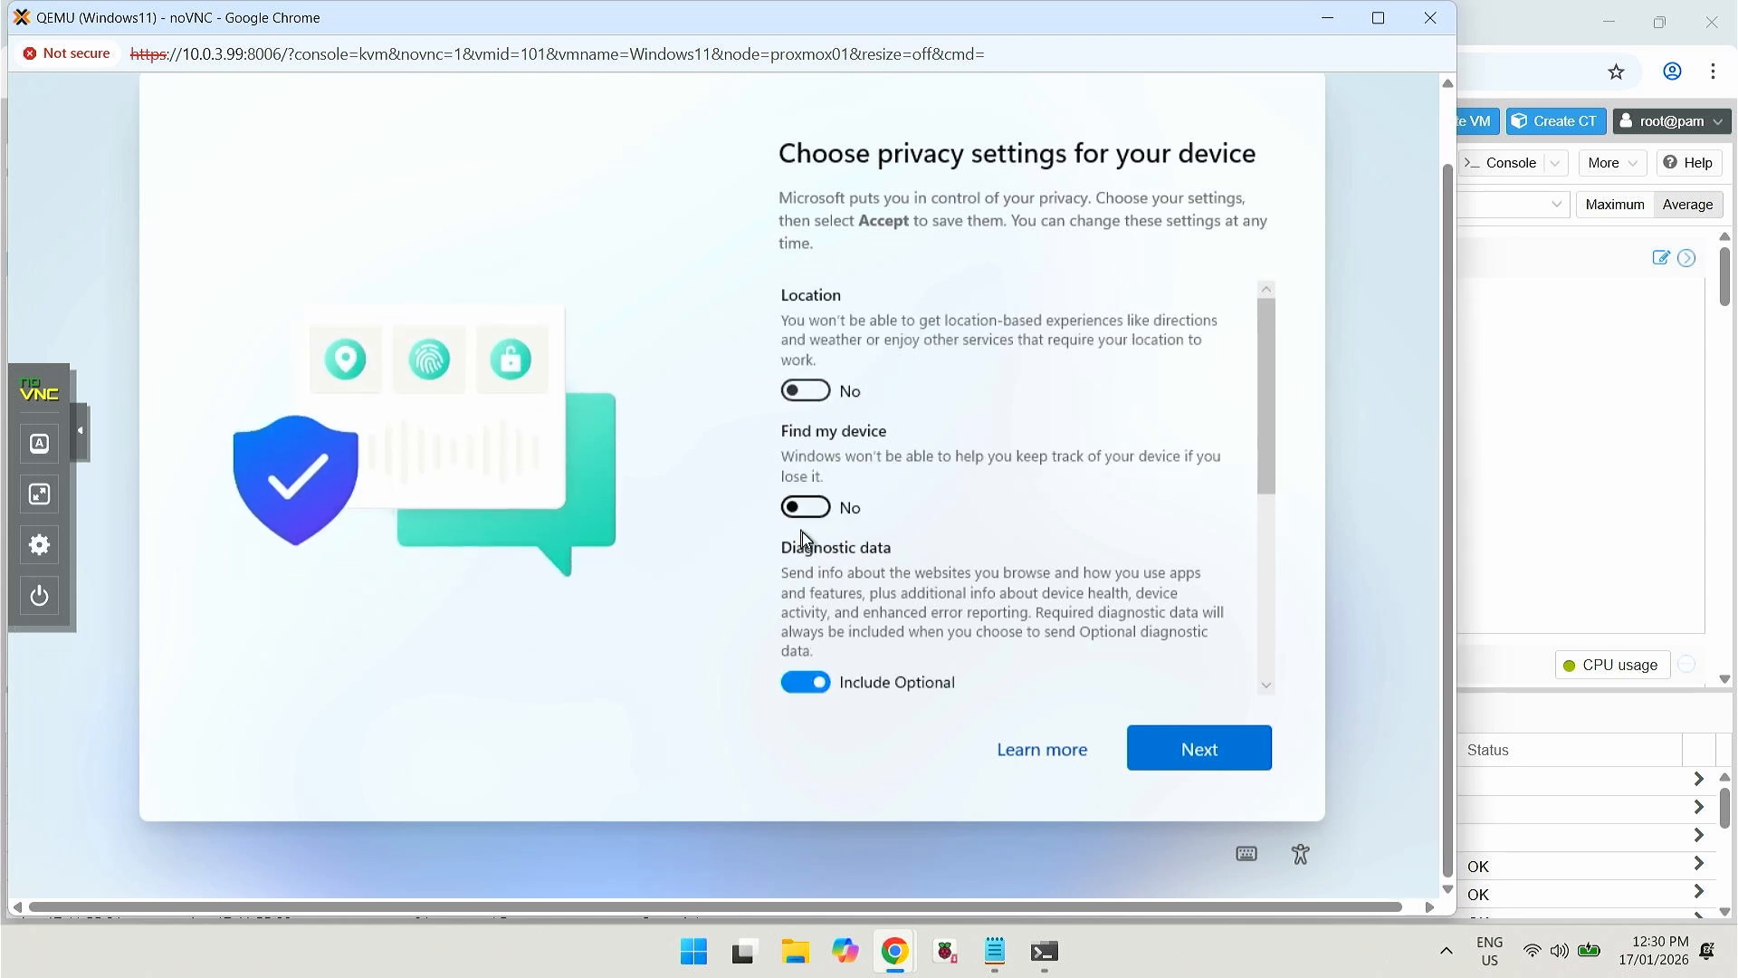
scroll(803, 540, down, 3)
click(812, 495)
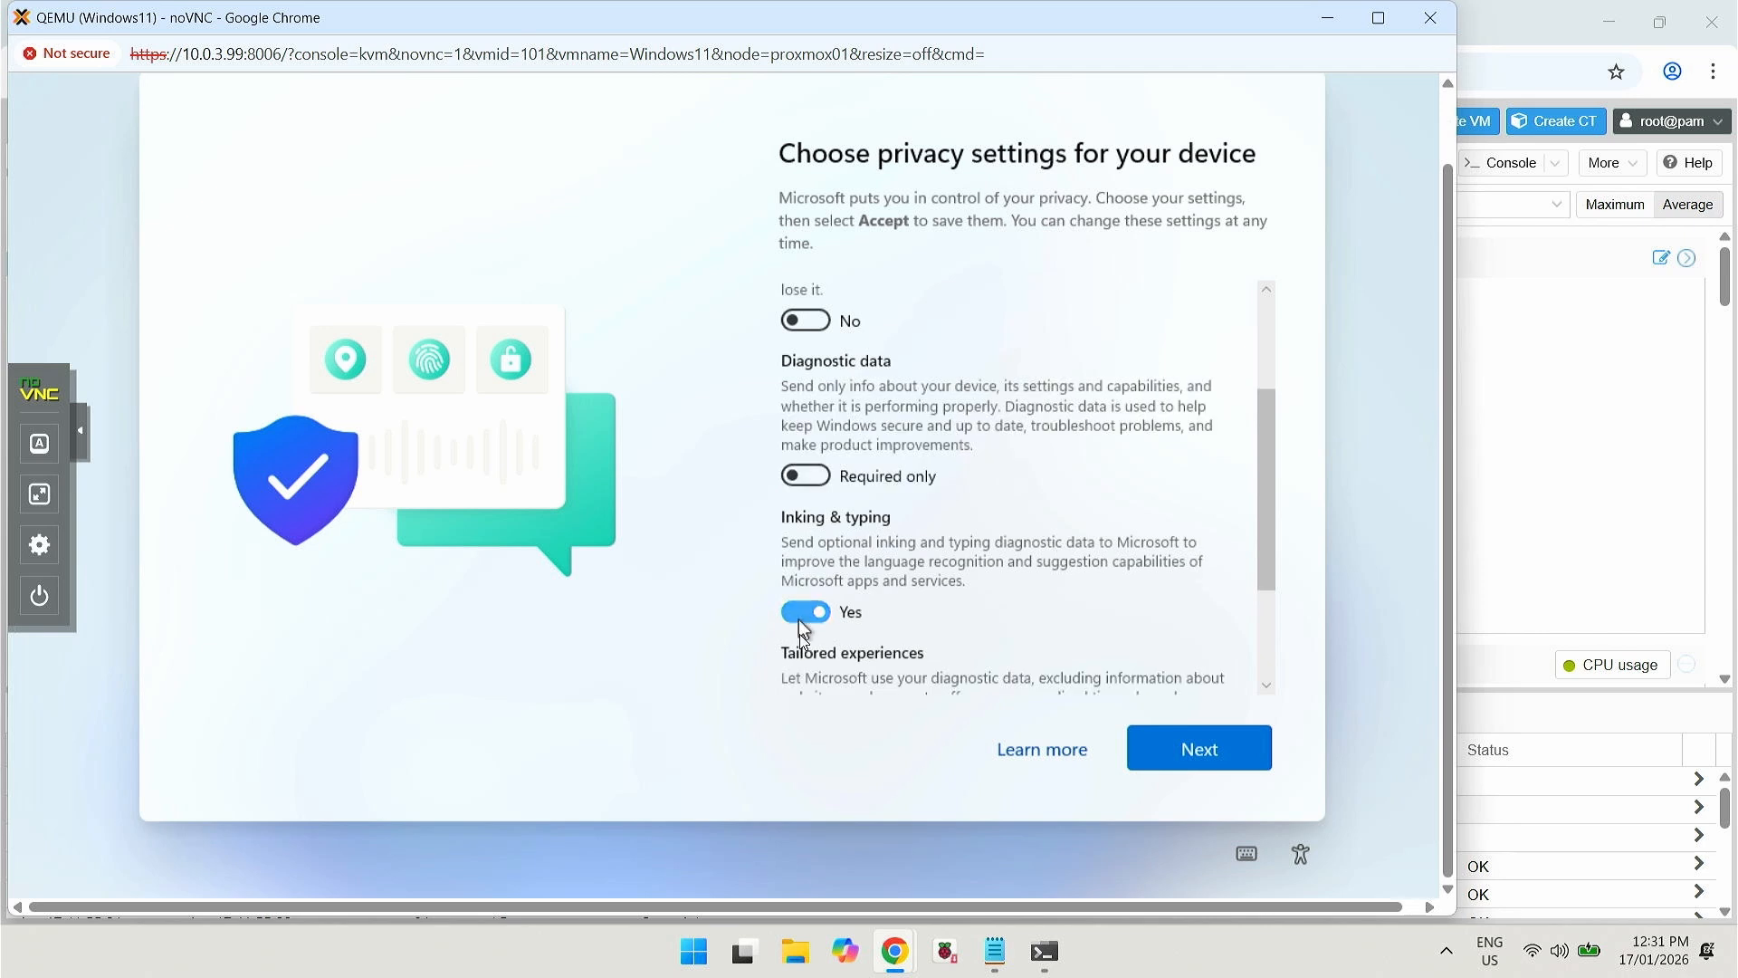
click(801, 626)
scroll(801, 627, down, 2)
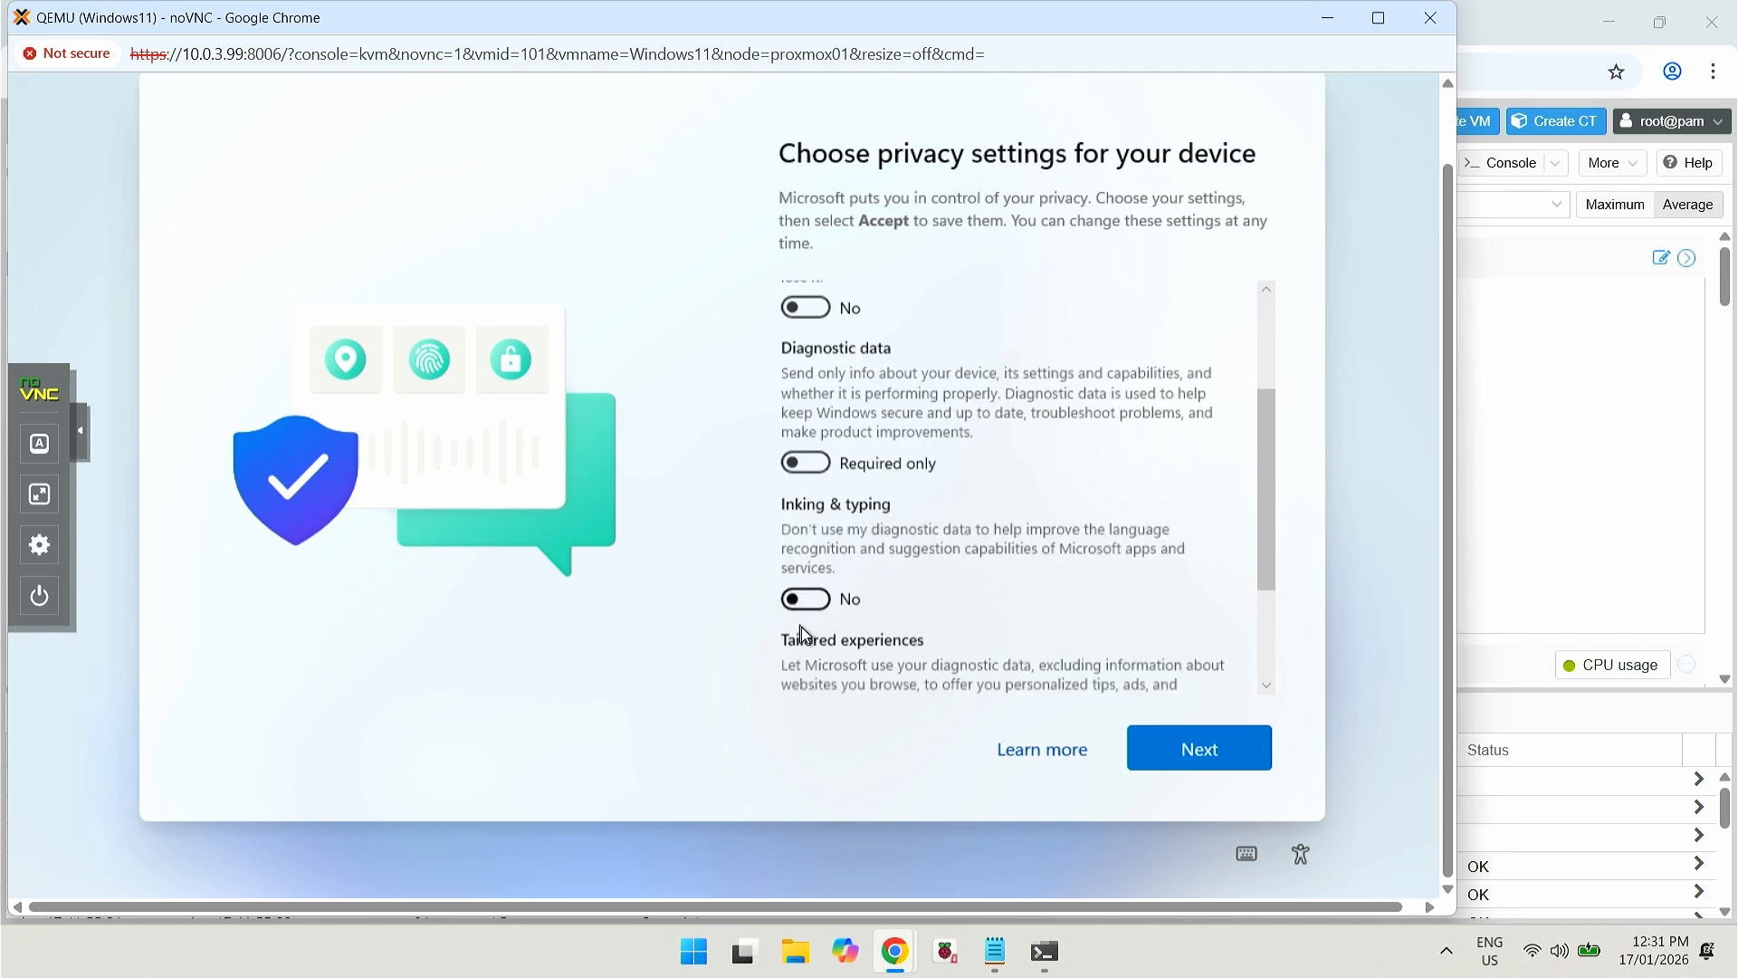
click(803, 572)
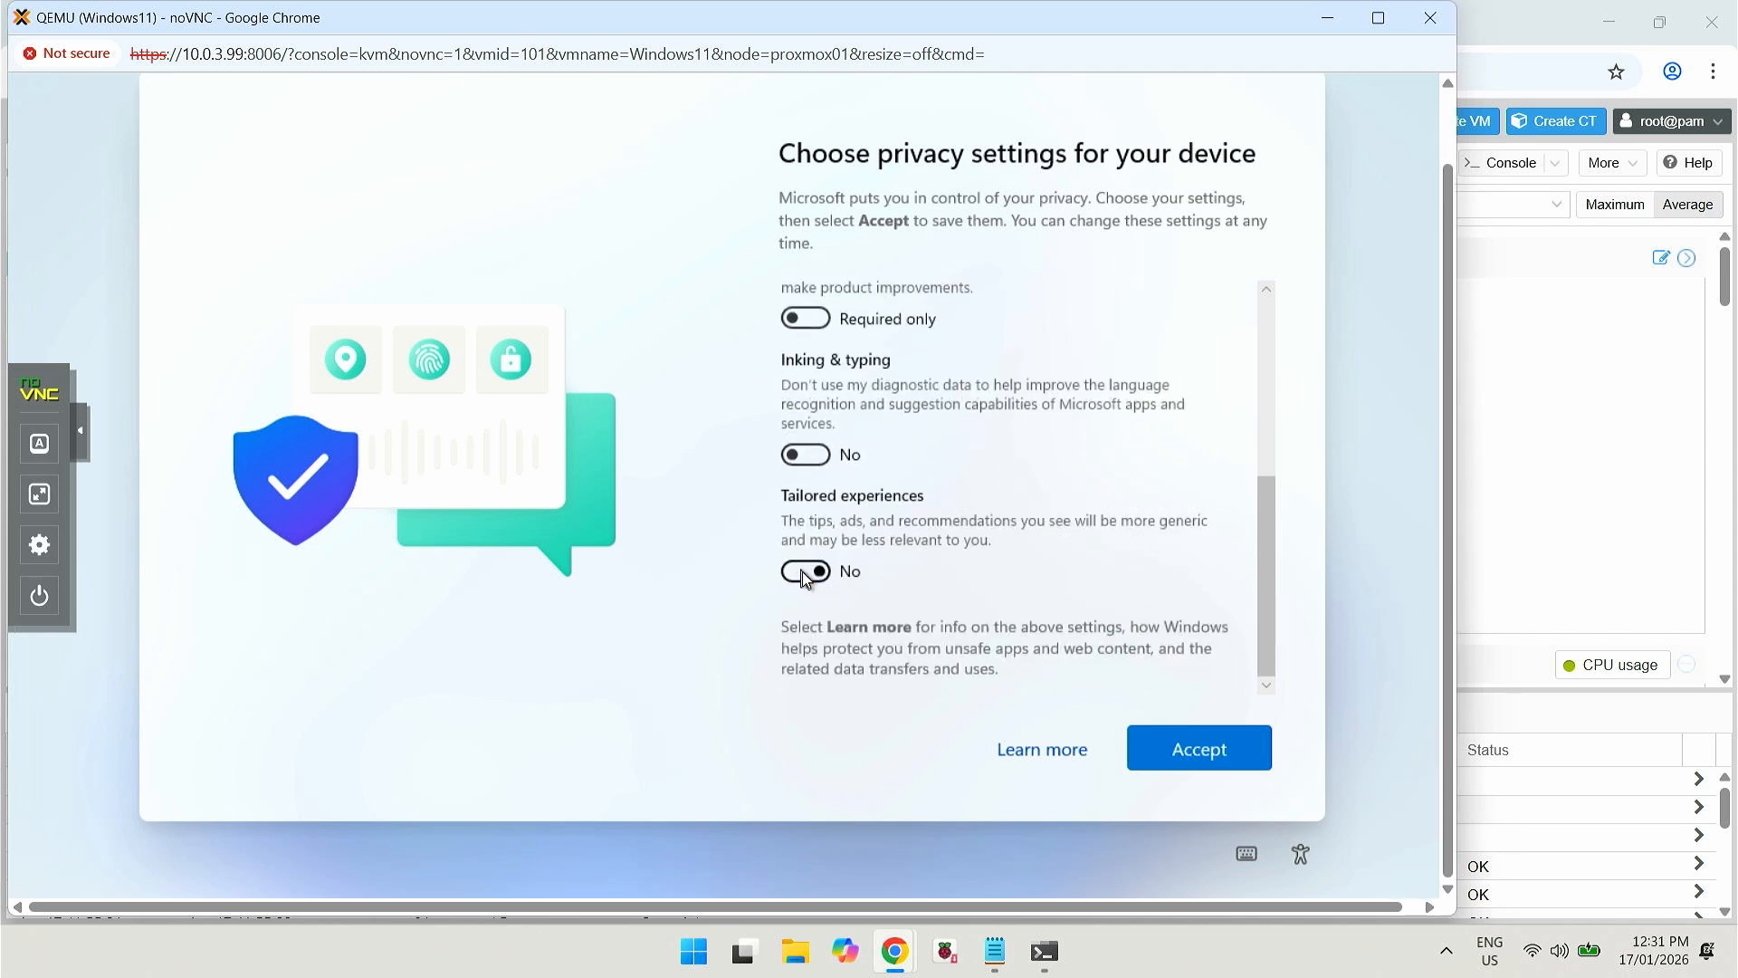
click(1190, 755)
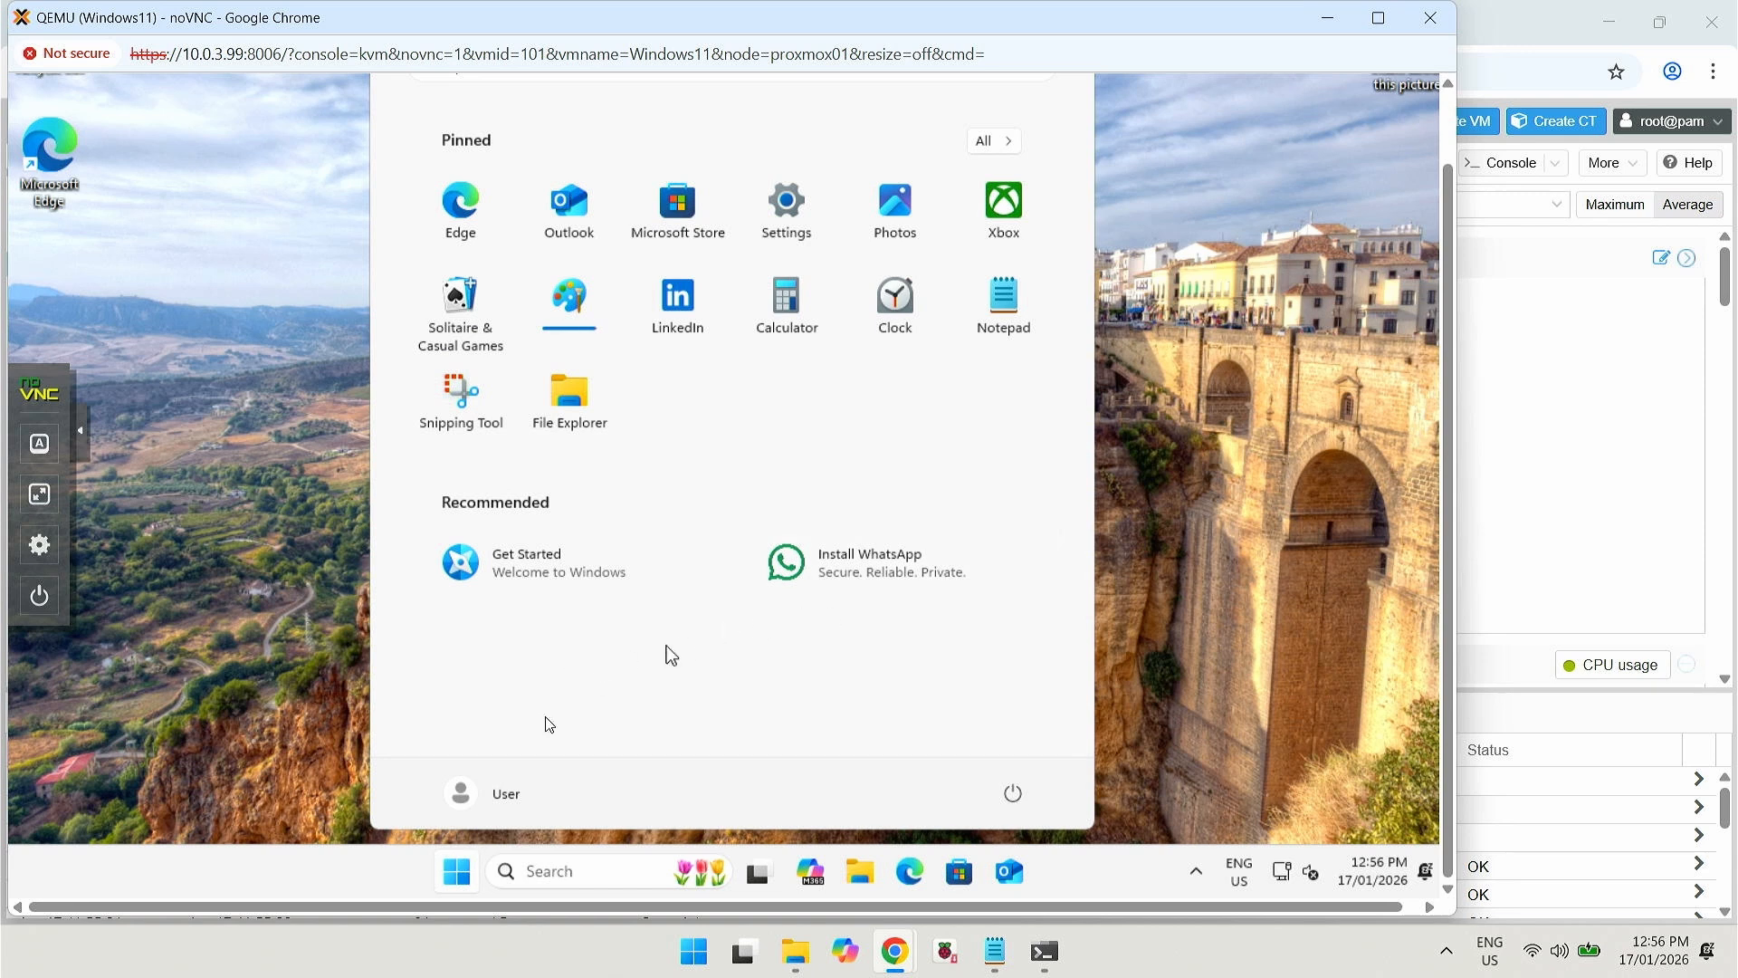
- Open Command Prompt in the Windows11 machine and run ipconfig to check its network configuration
click(471, 873)
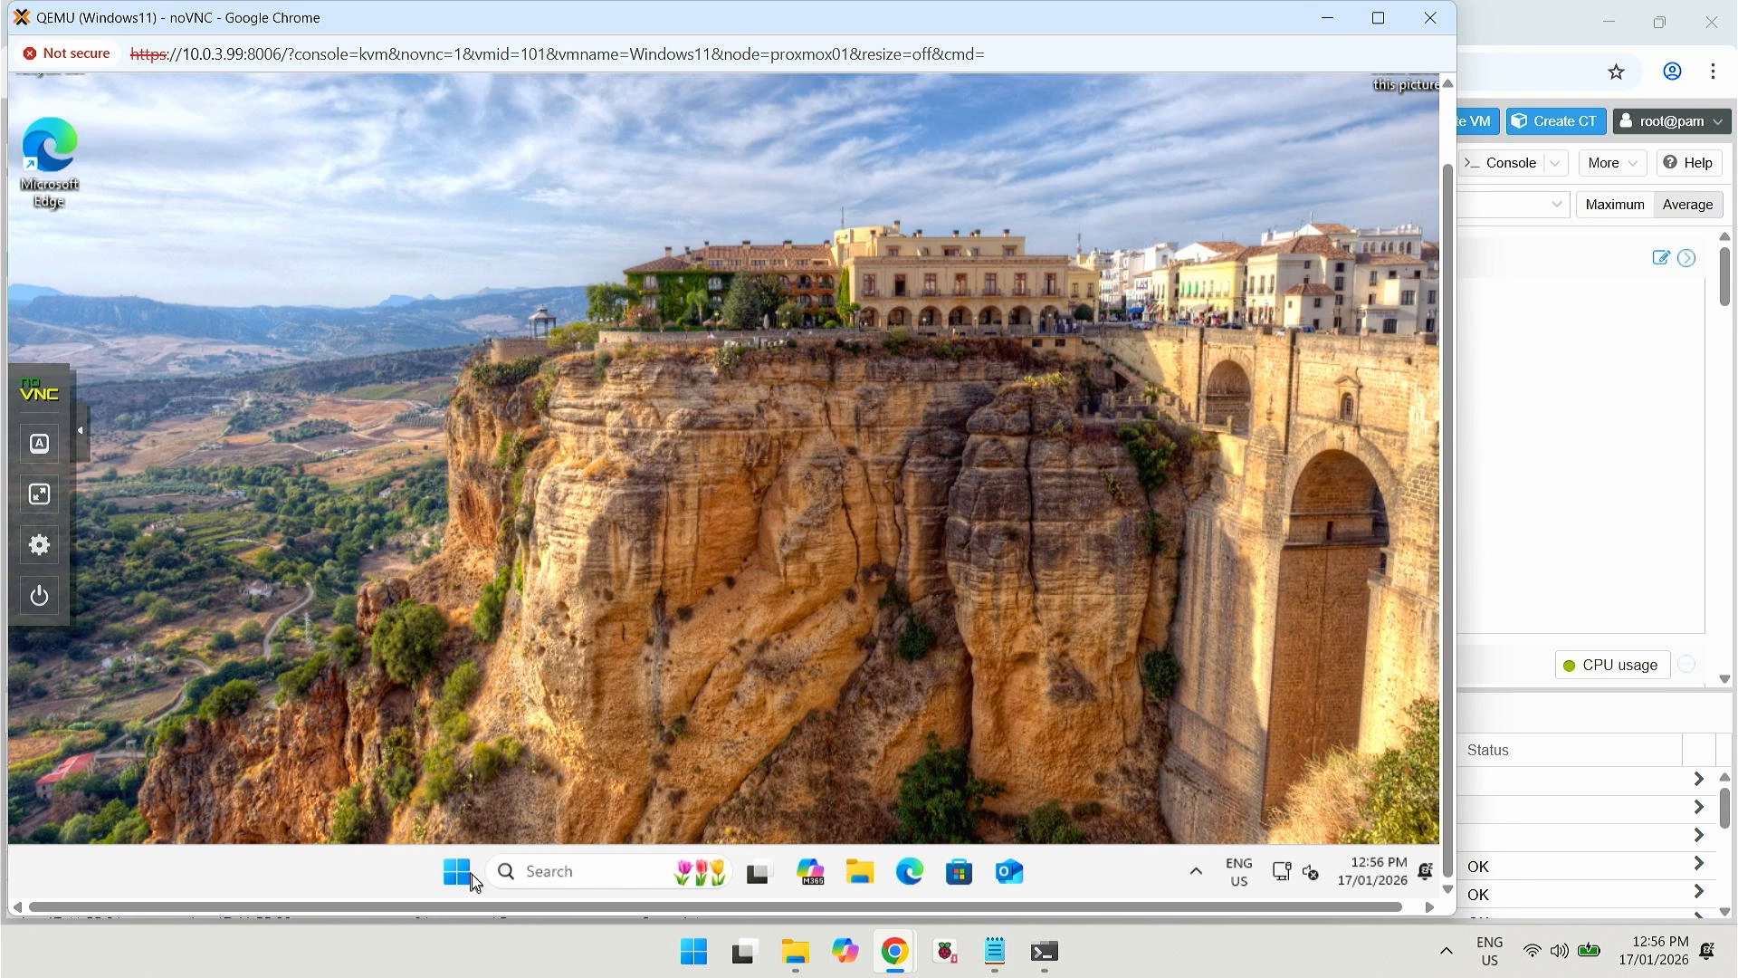
click(471, 872)
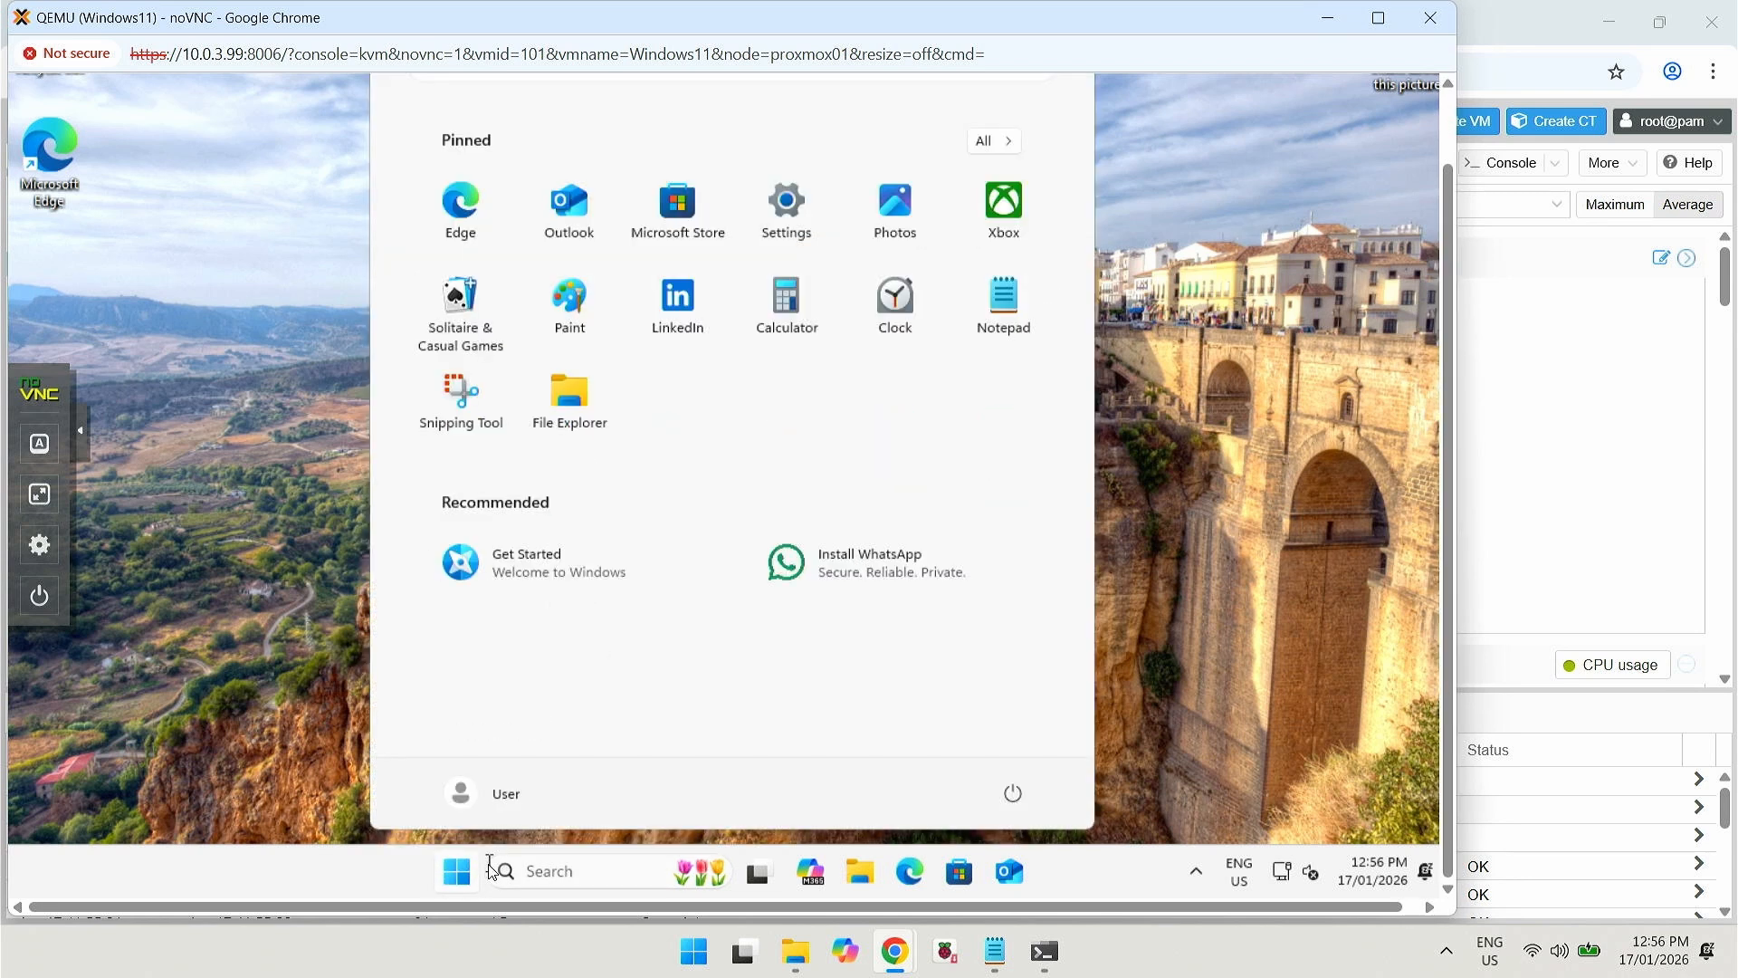
click(491, 869)
click(490, 867)
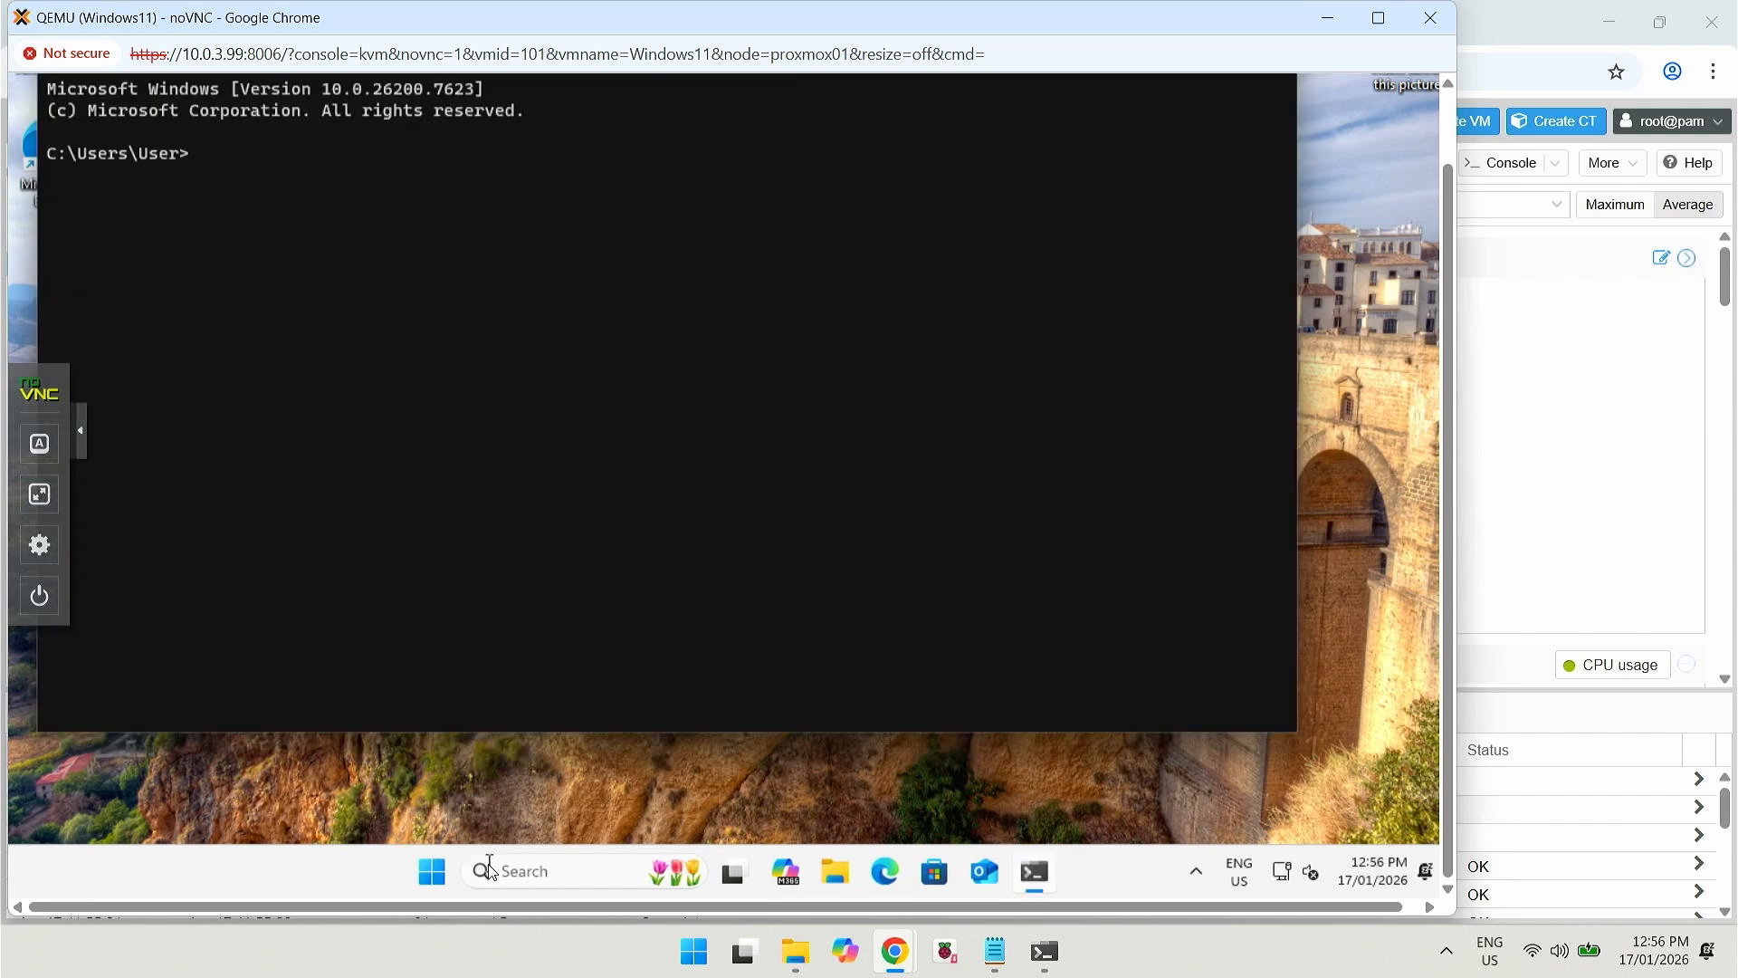
text(ipconfig)
key(Return)
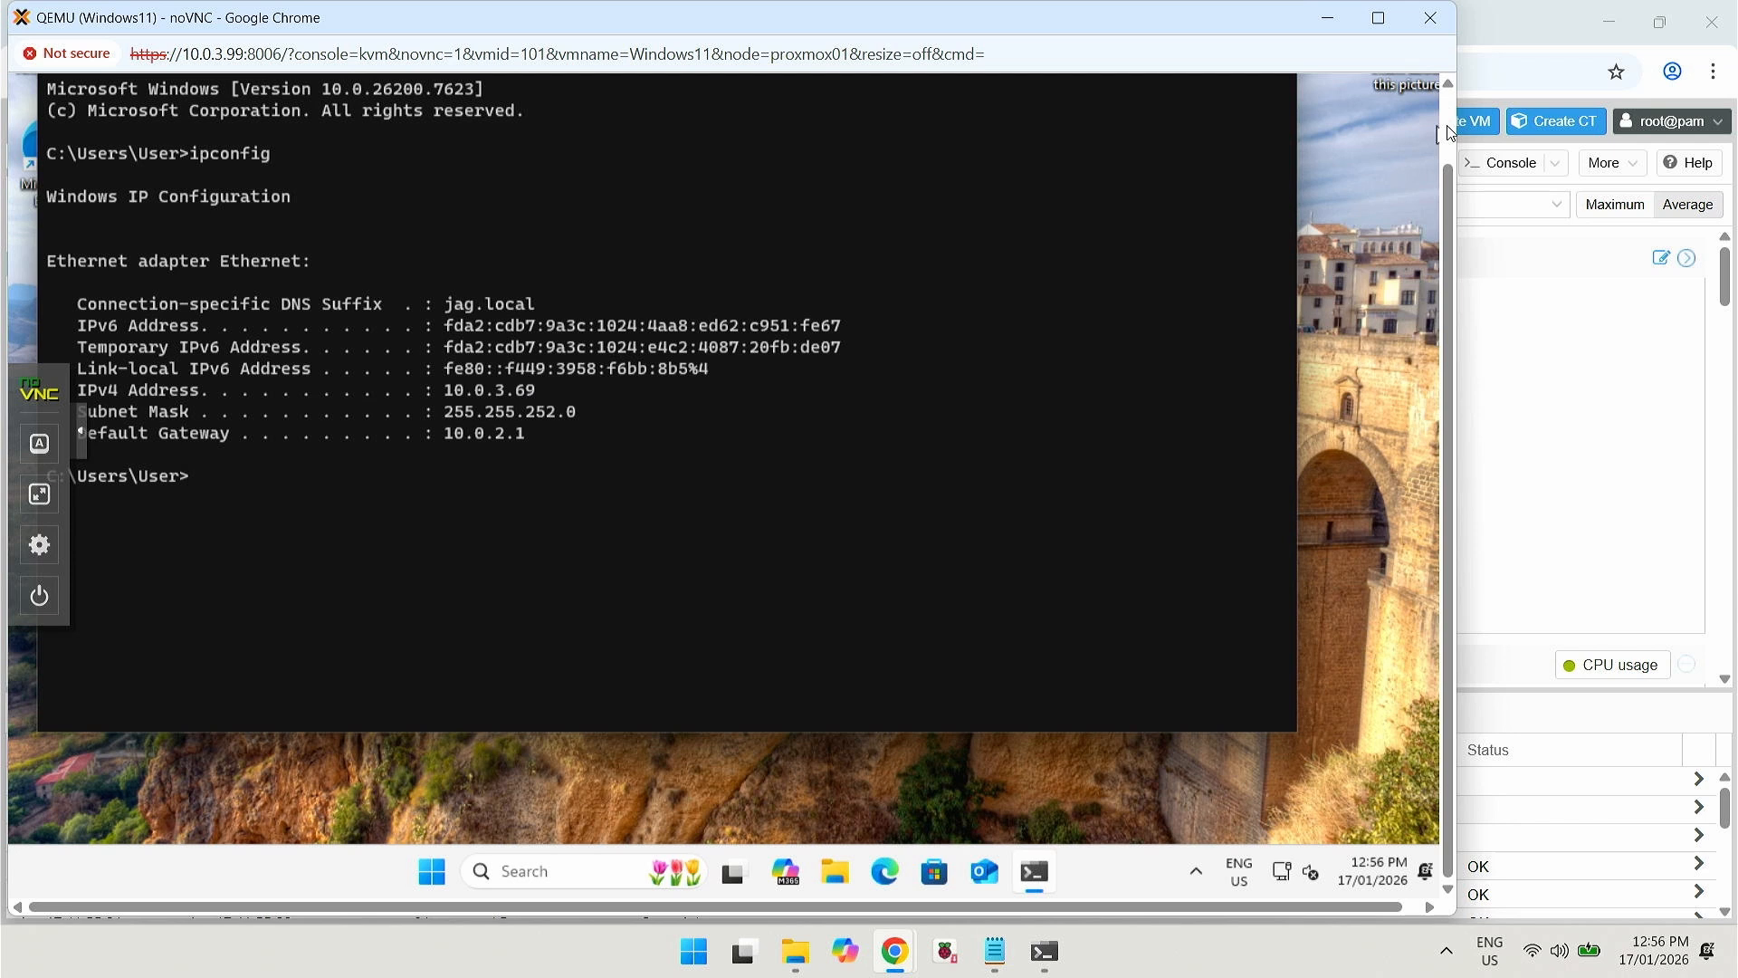
scroll(1447, 131, up, 1)
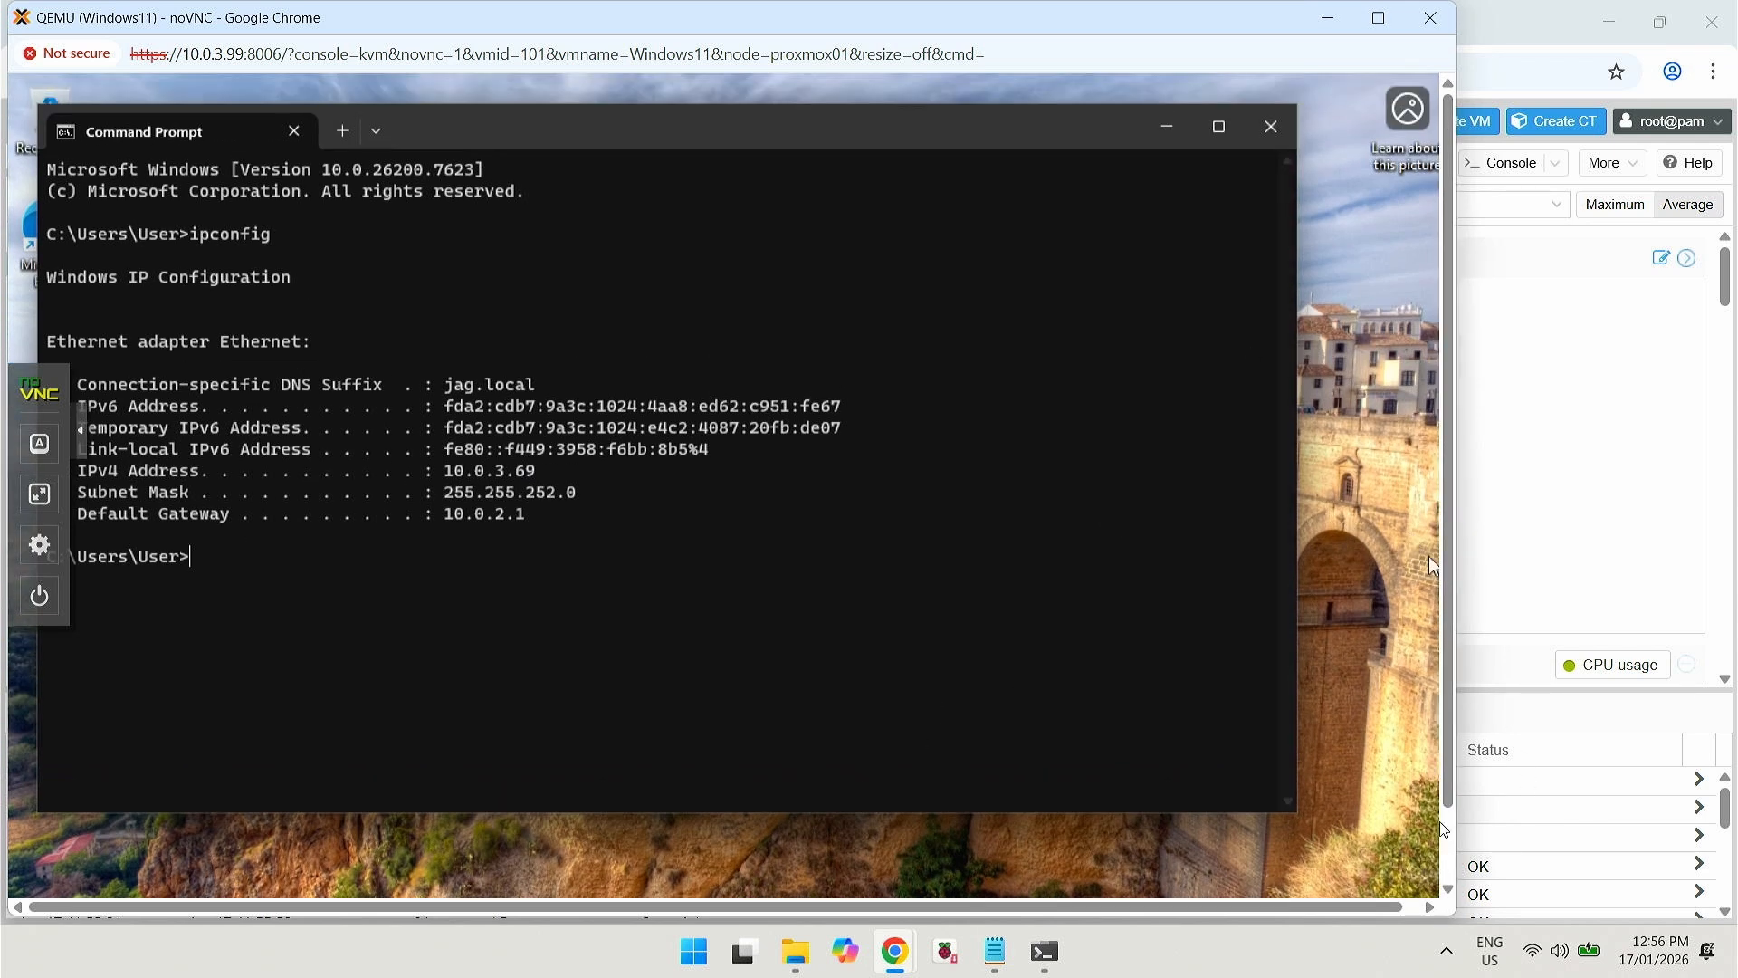
scroll(1443, 830, down, 1)
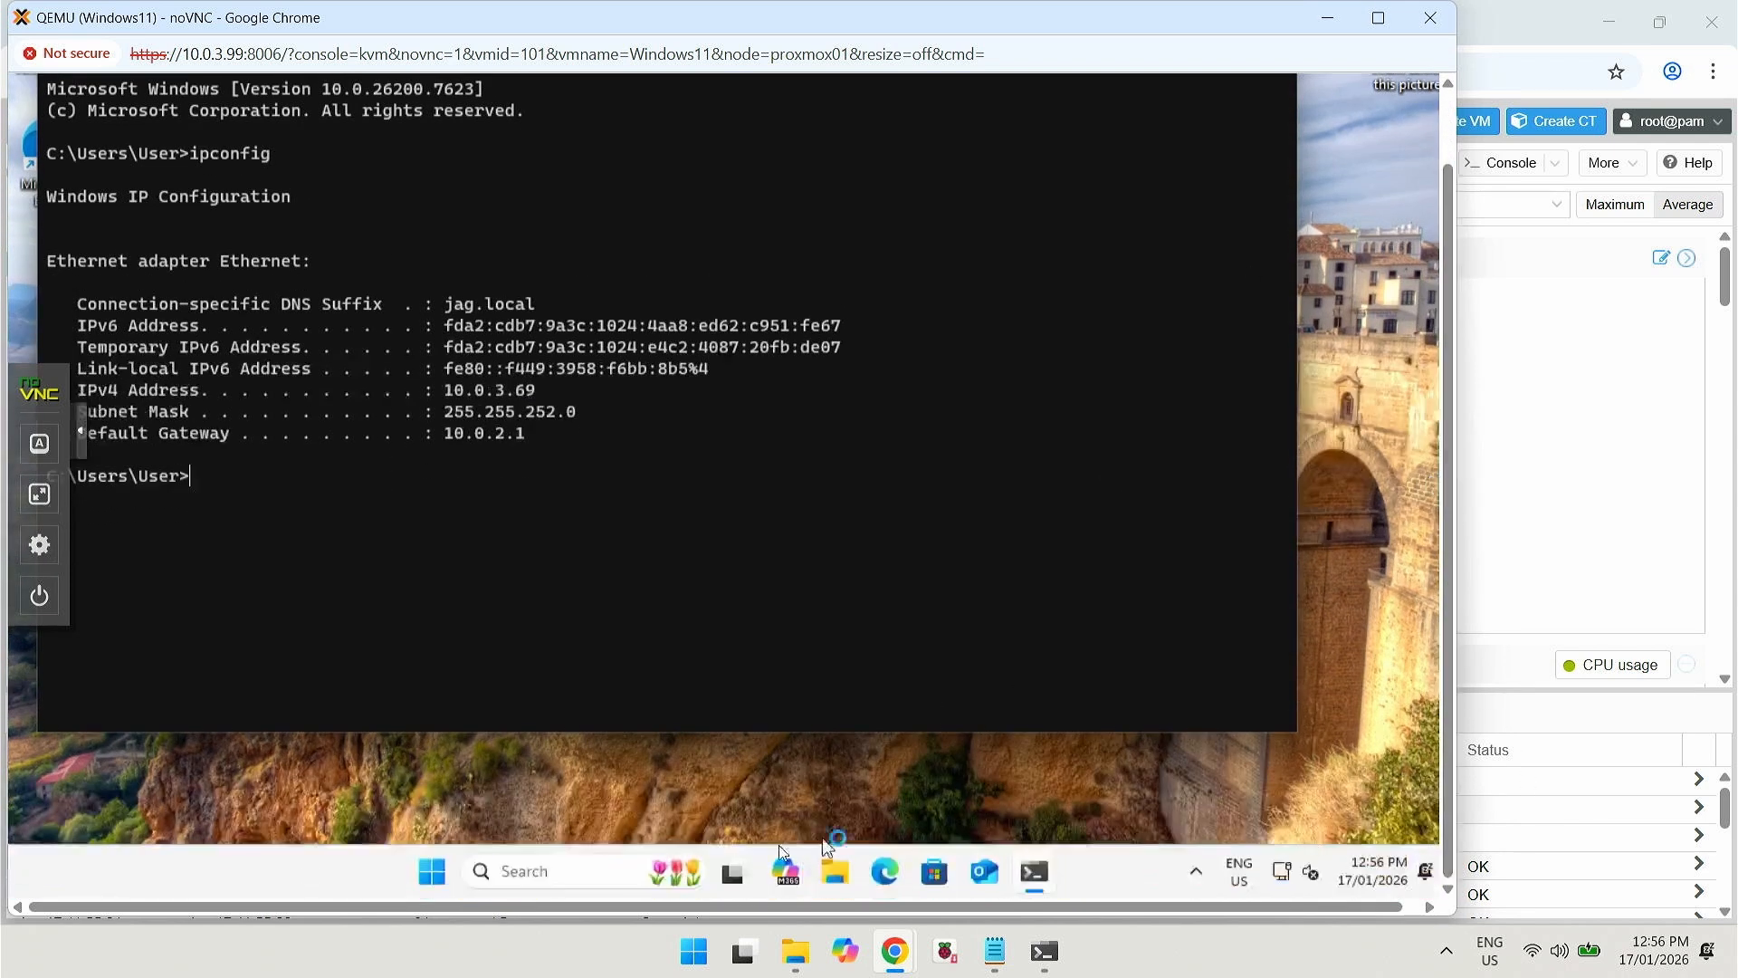
- Open Windows Settings in the virtual machine, search for remote desktop and open the Remote Desktop settings
click(433, 872)
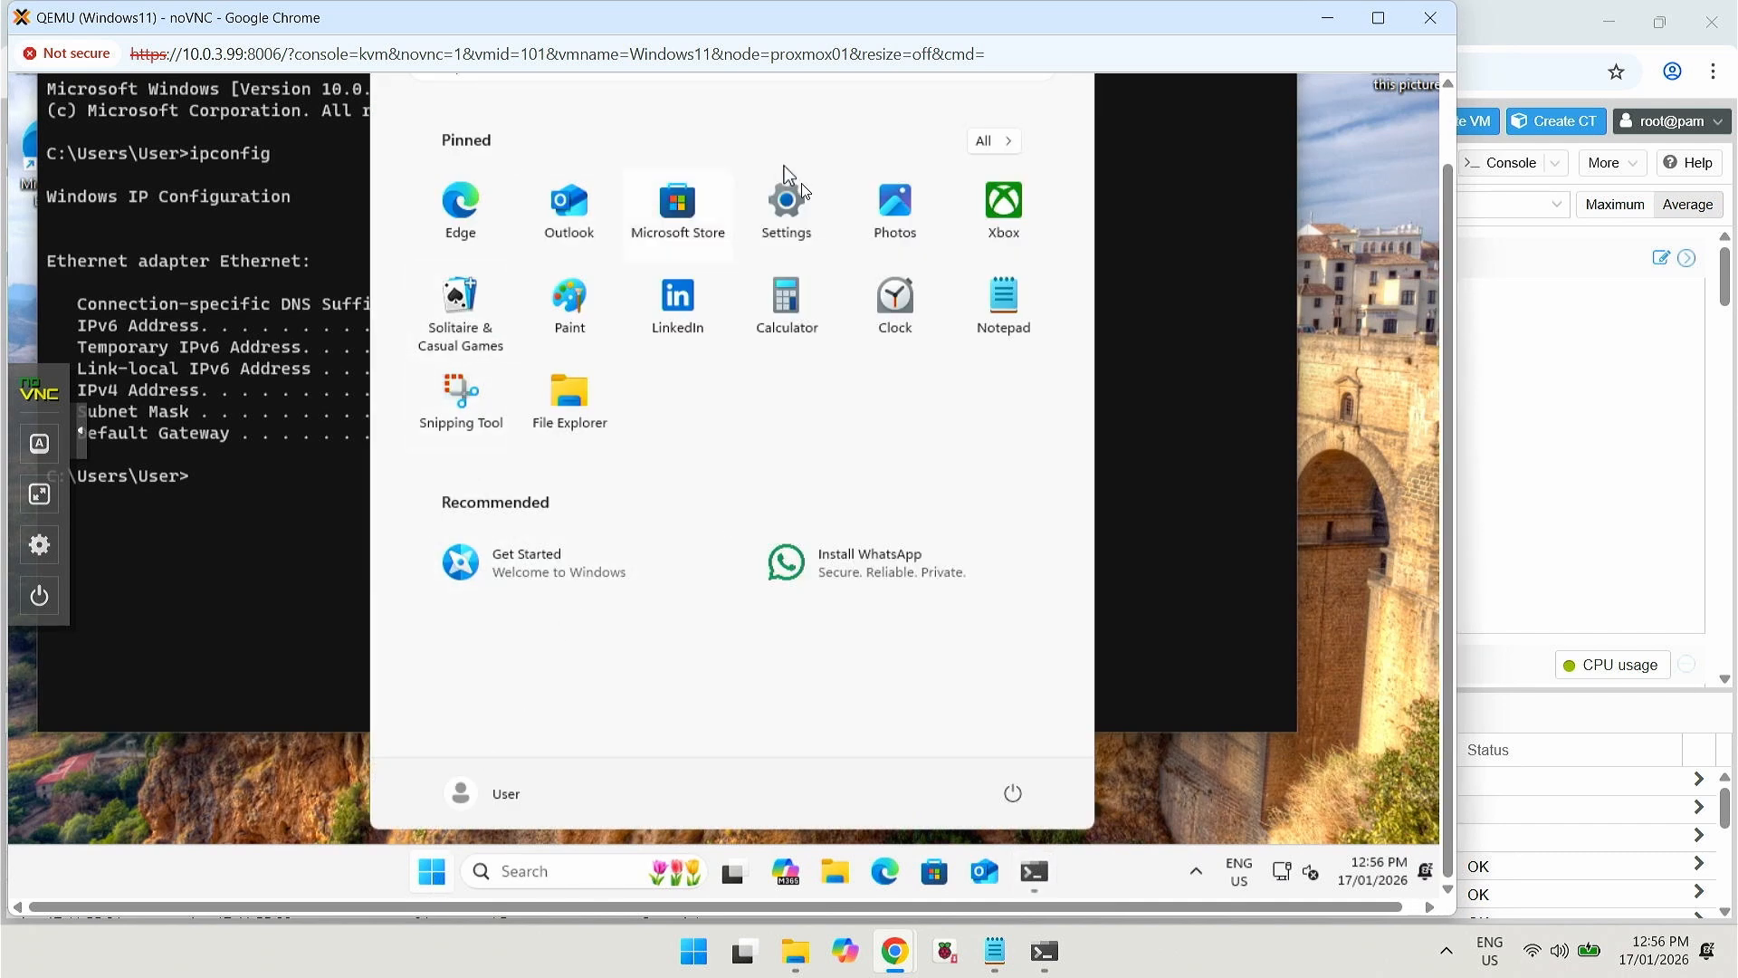
click(788, 213)
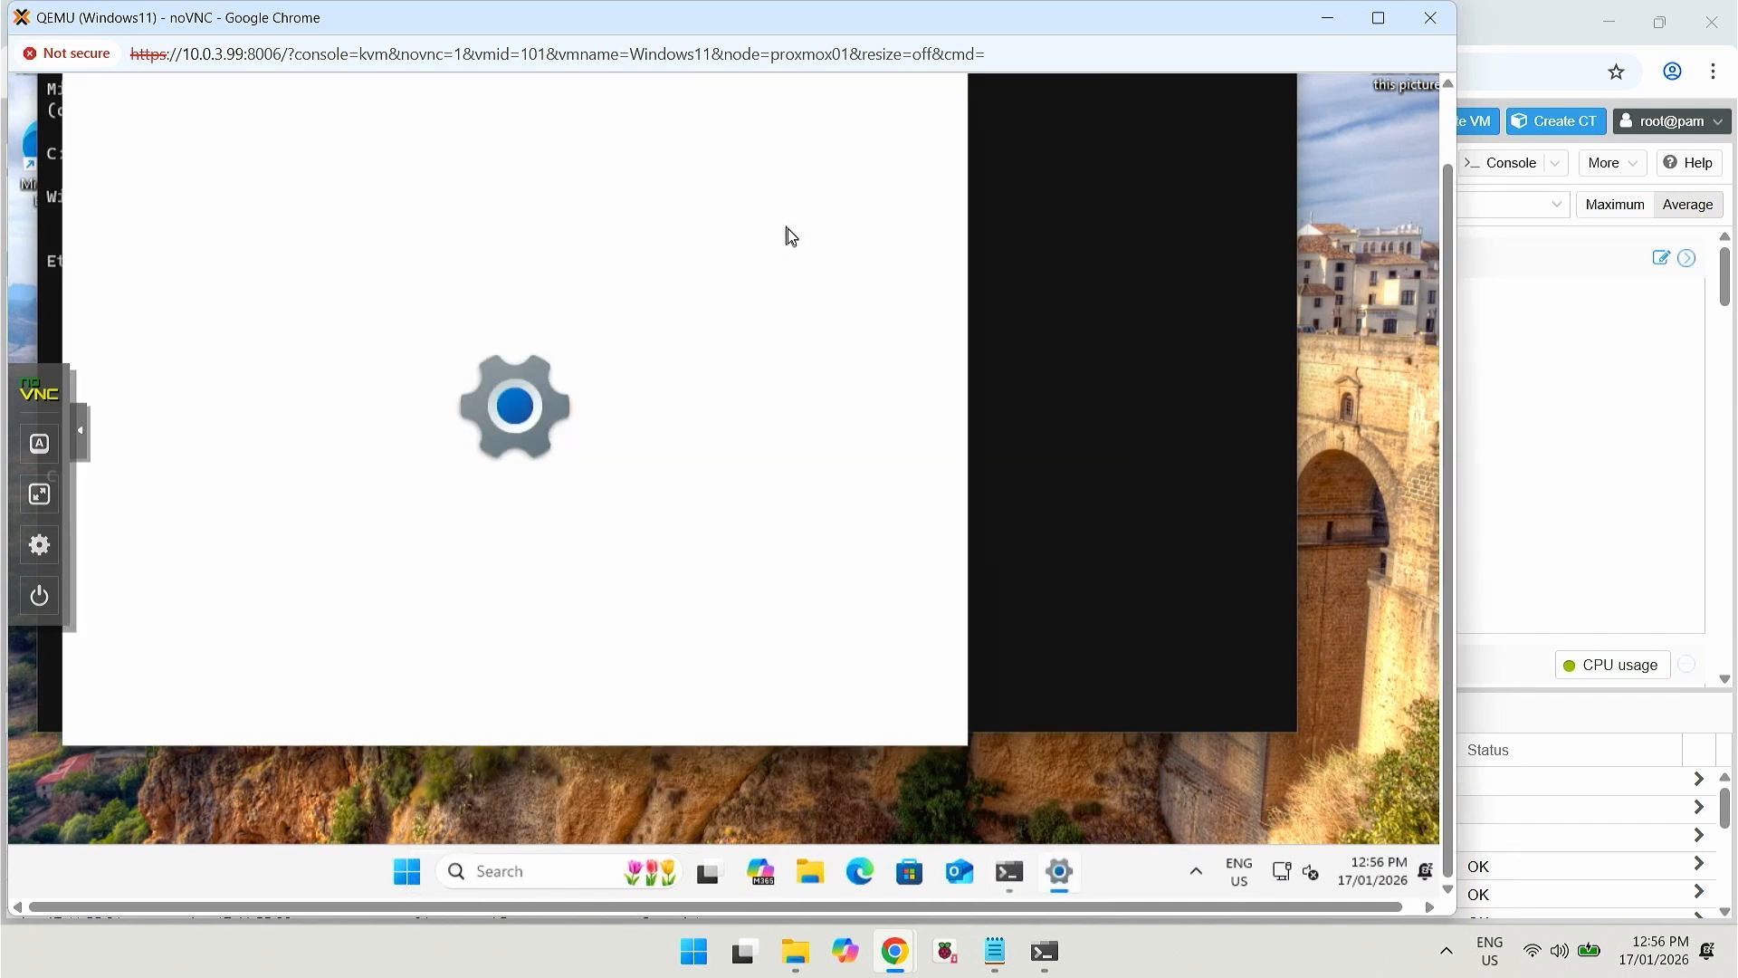
click(1445, 156)
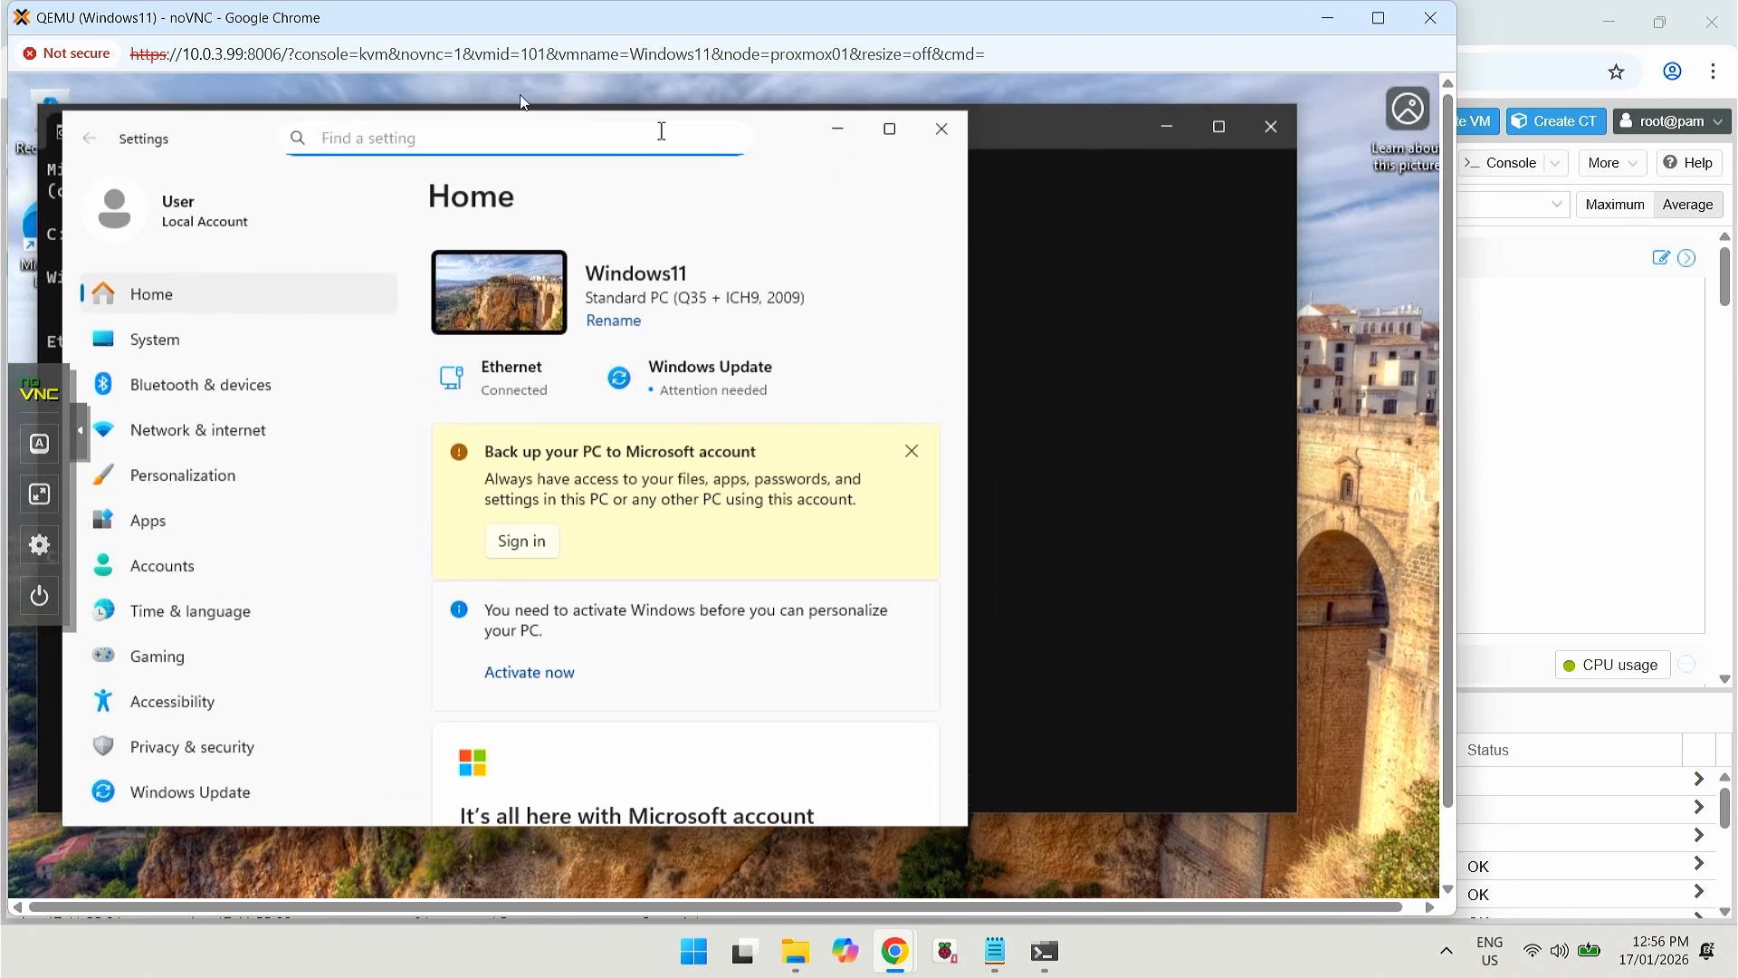
text(remote desktop)
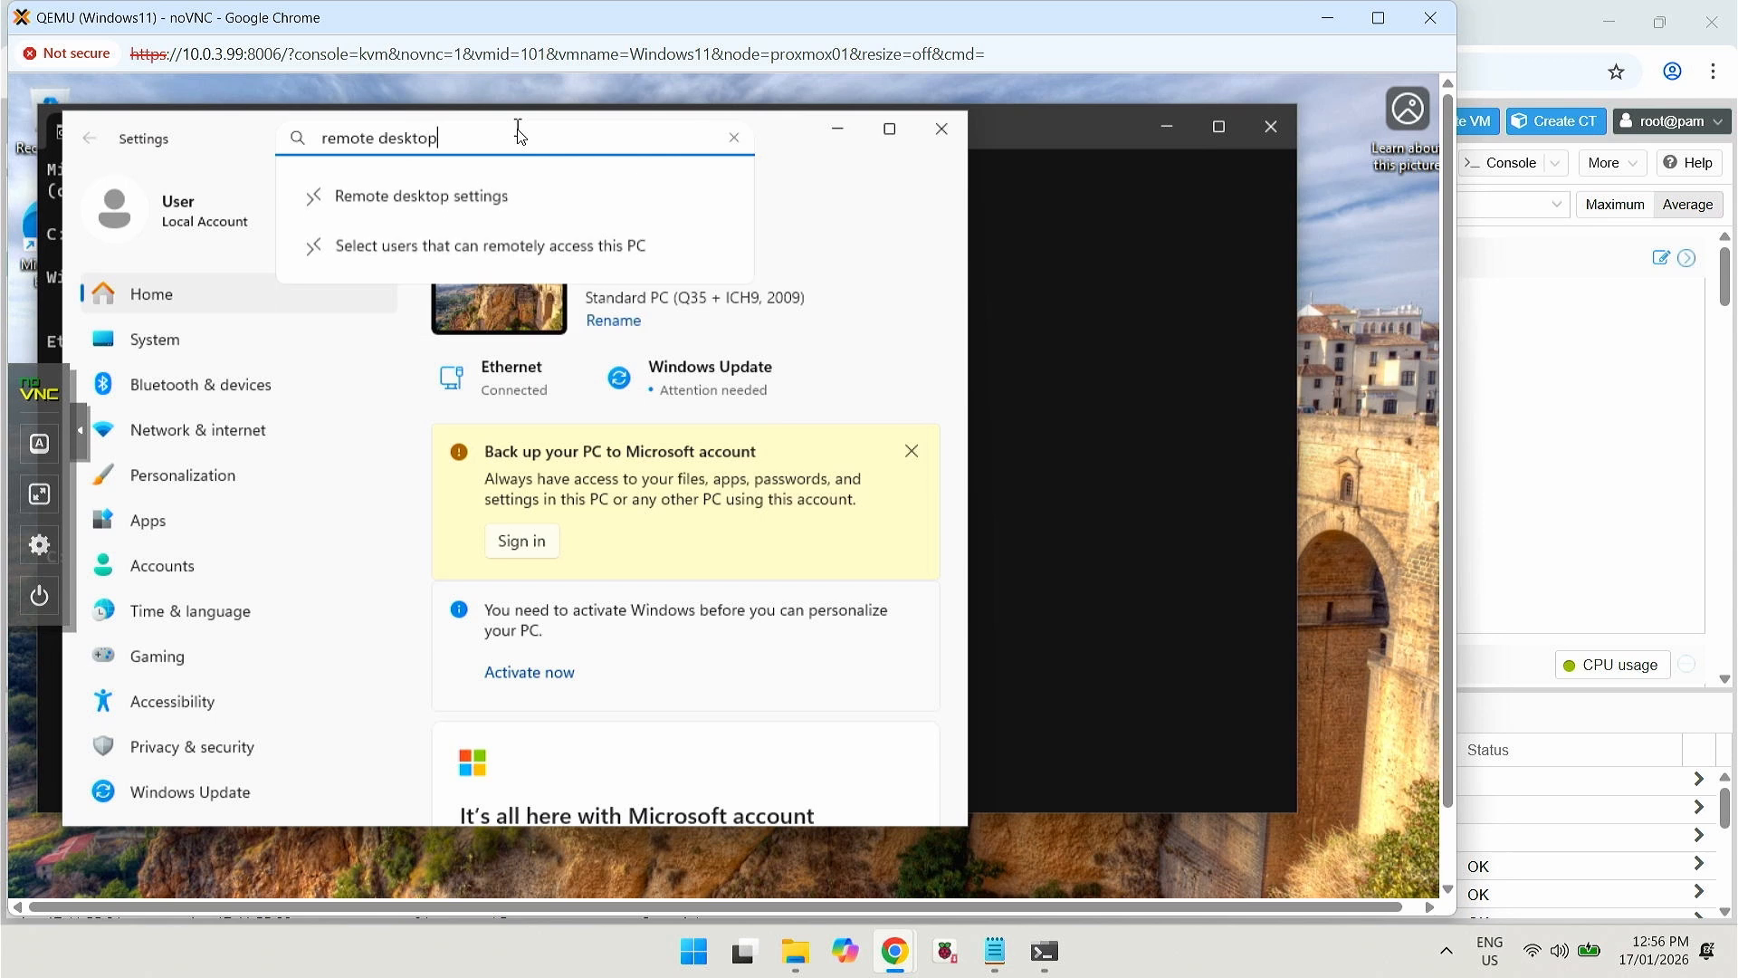
click(460, 178)
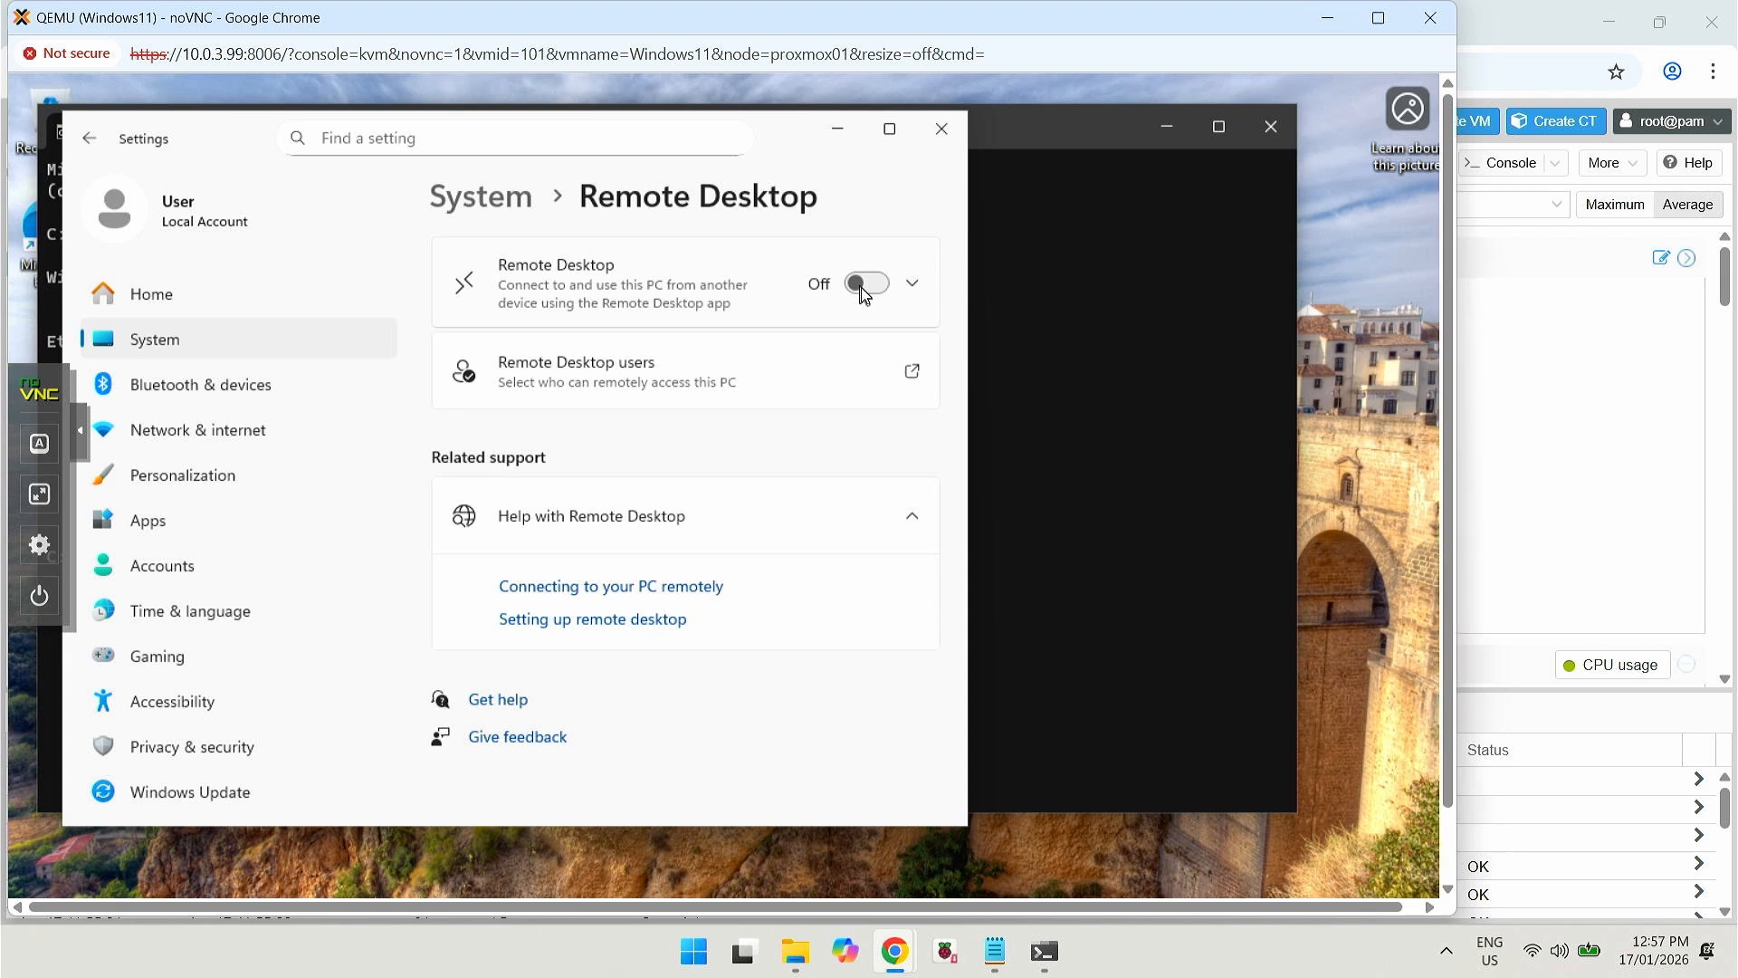
right_click(869, 28)
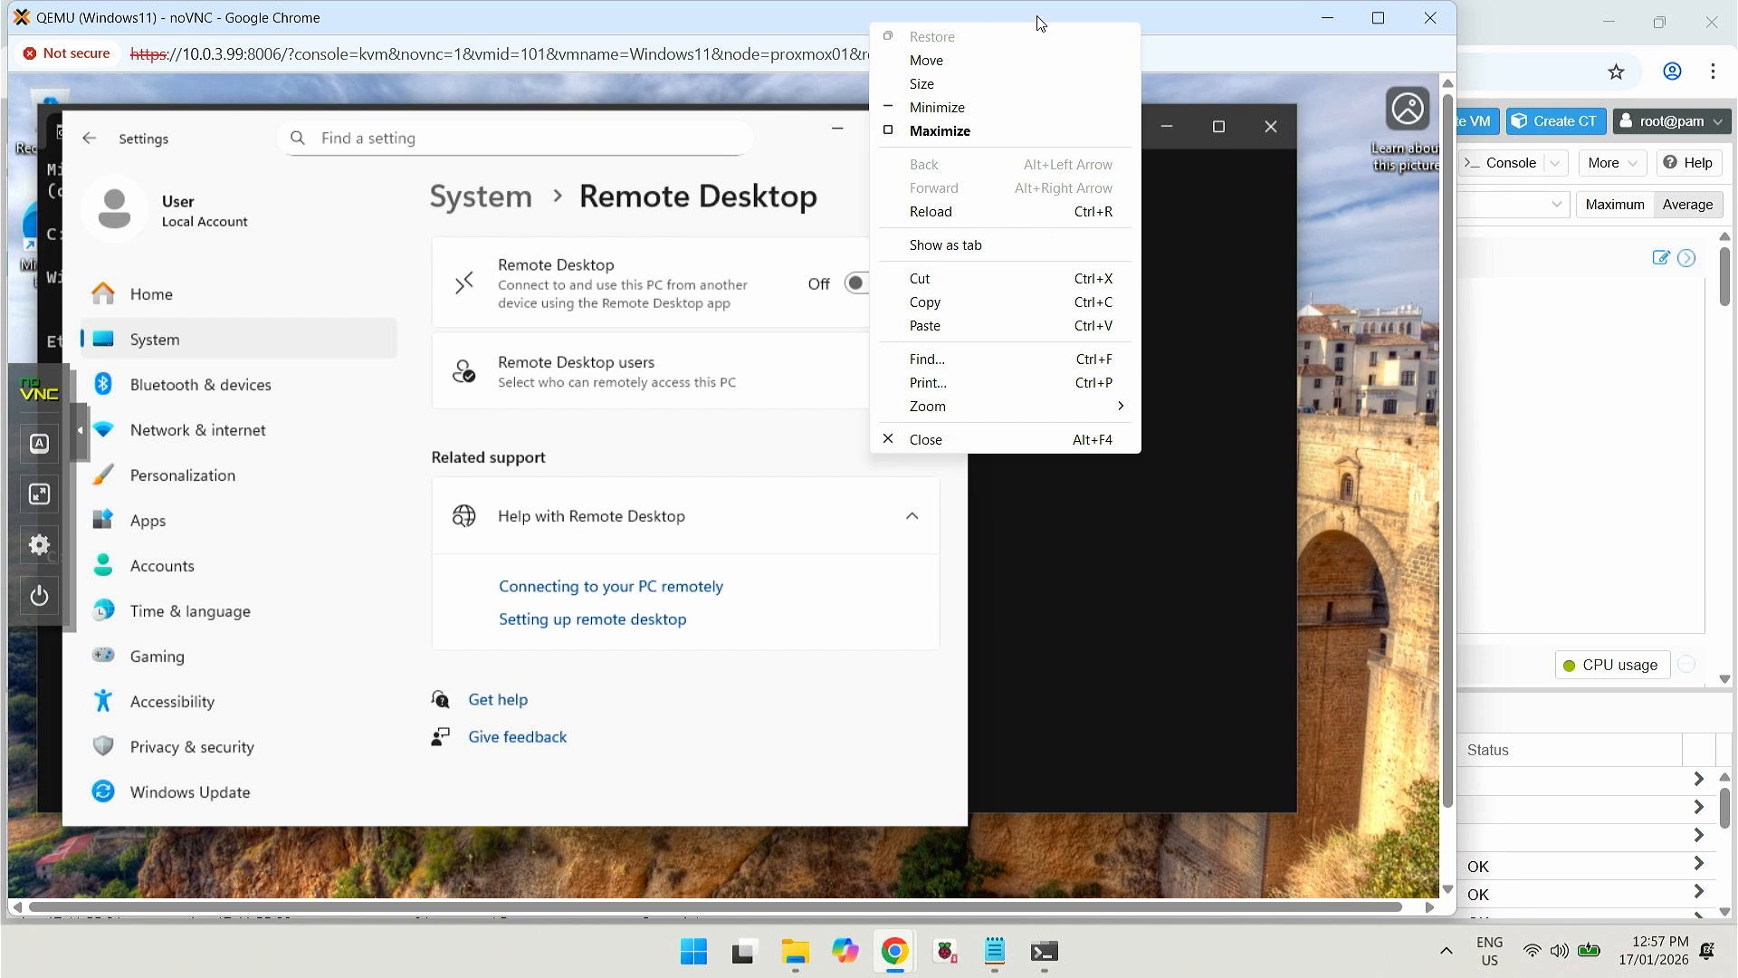
click(1446, 221)
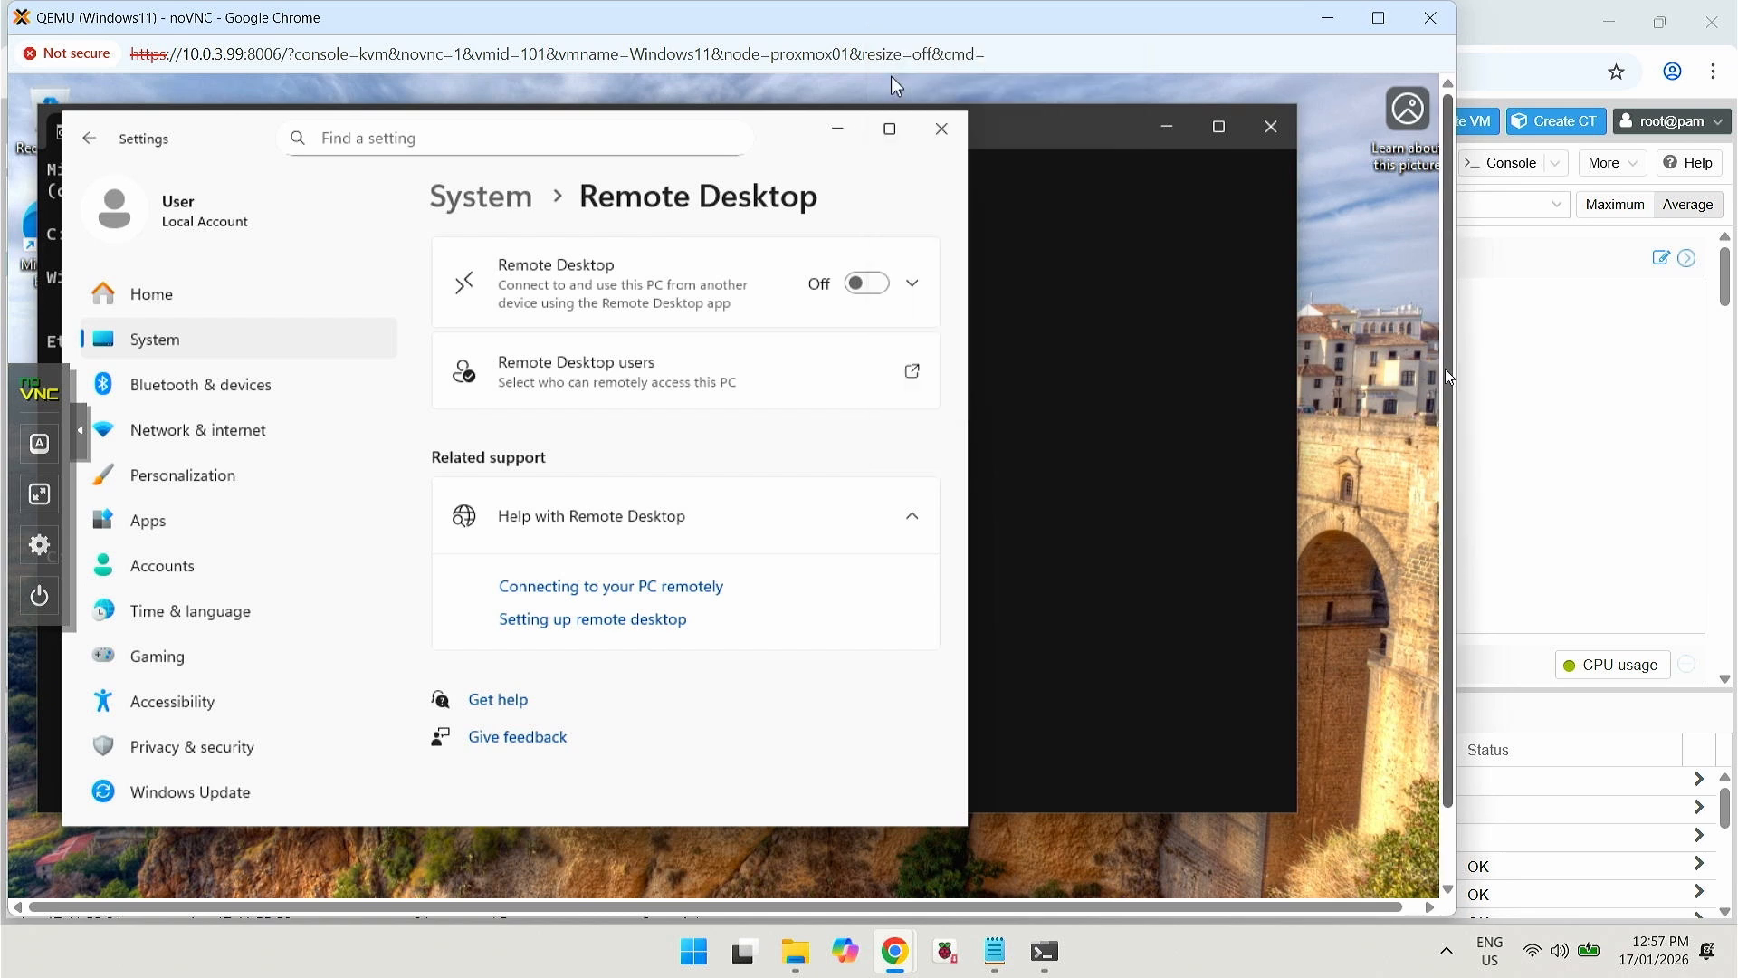
click(1449, 866)
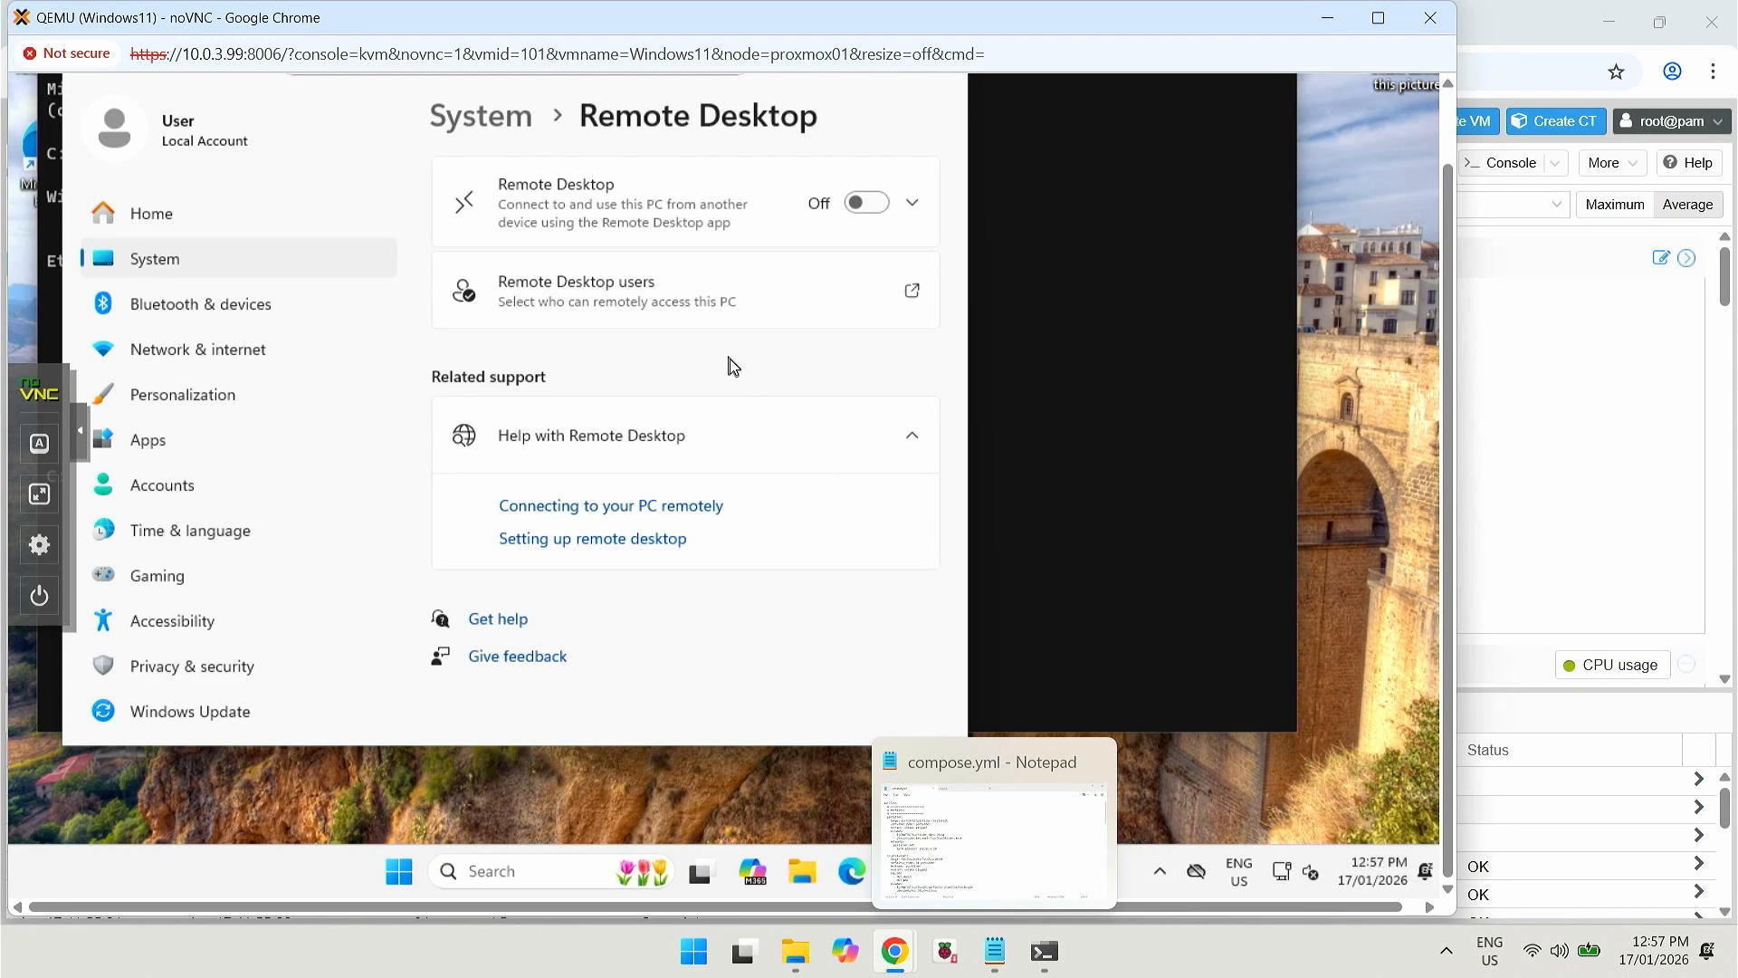
- Change the User account's password from the Windows security screen, leaving the old password blank and entering and confirming the new password
click(38, 443)
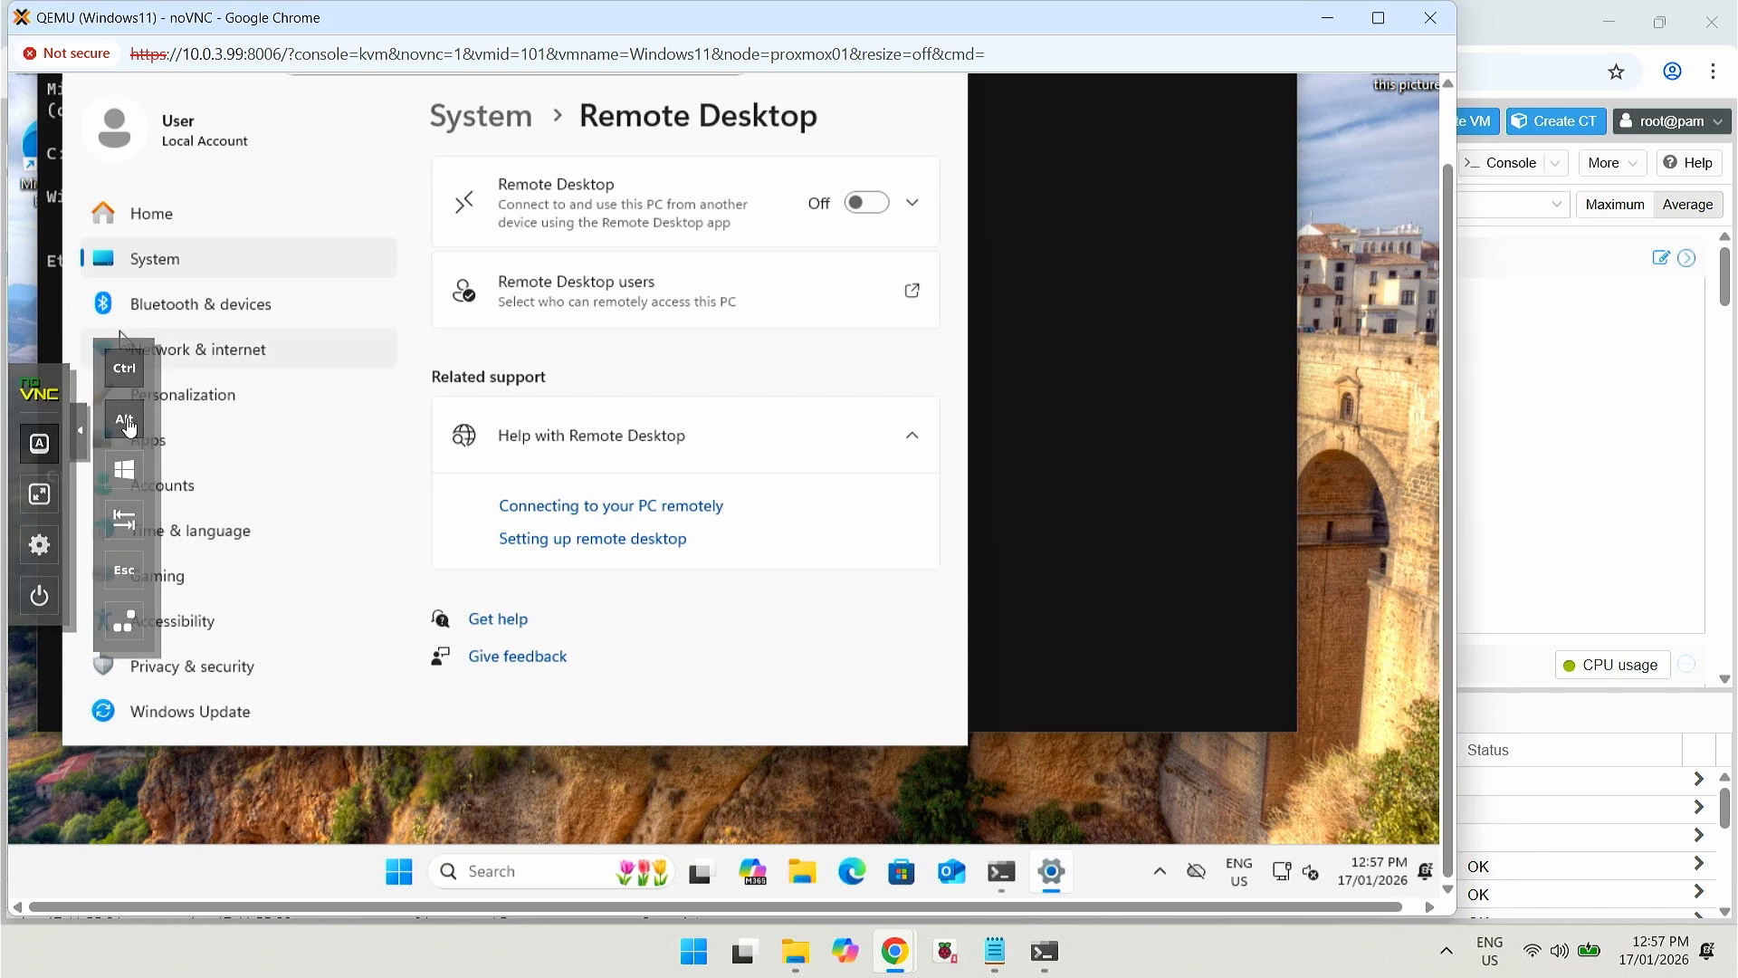
key(Delete)
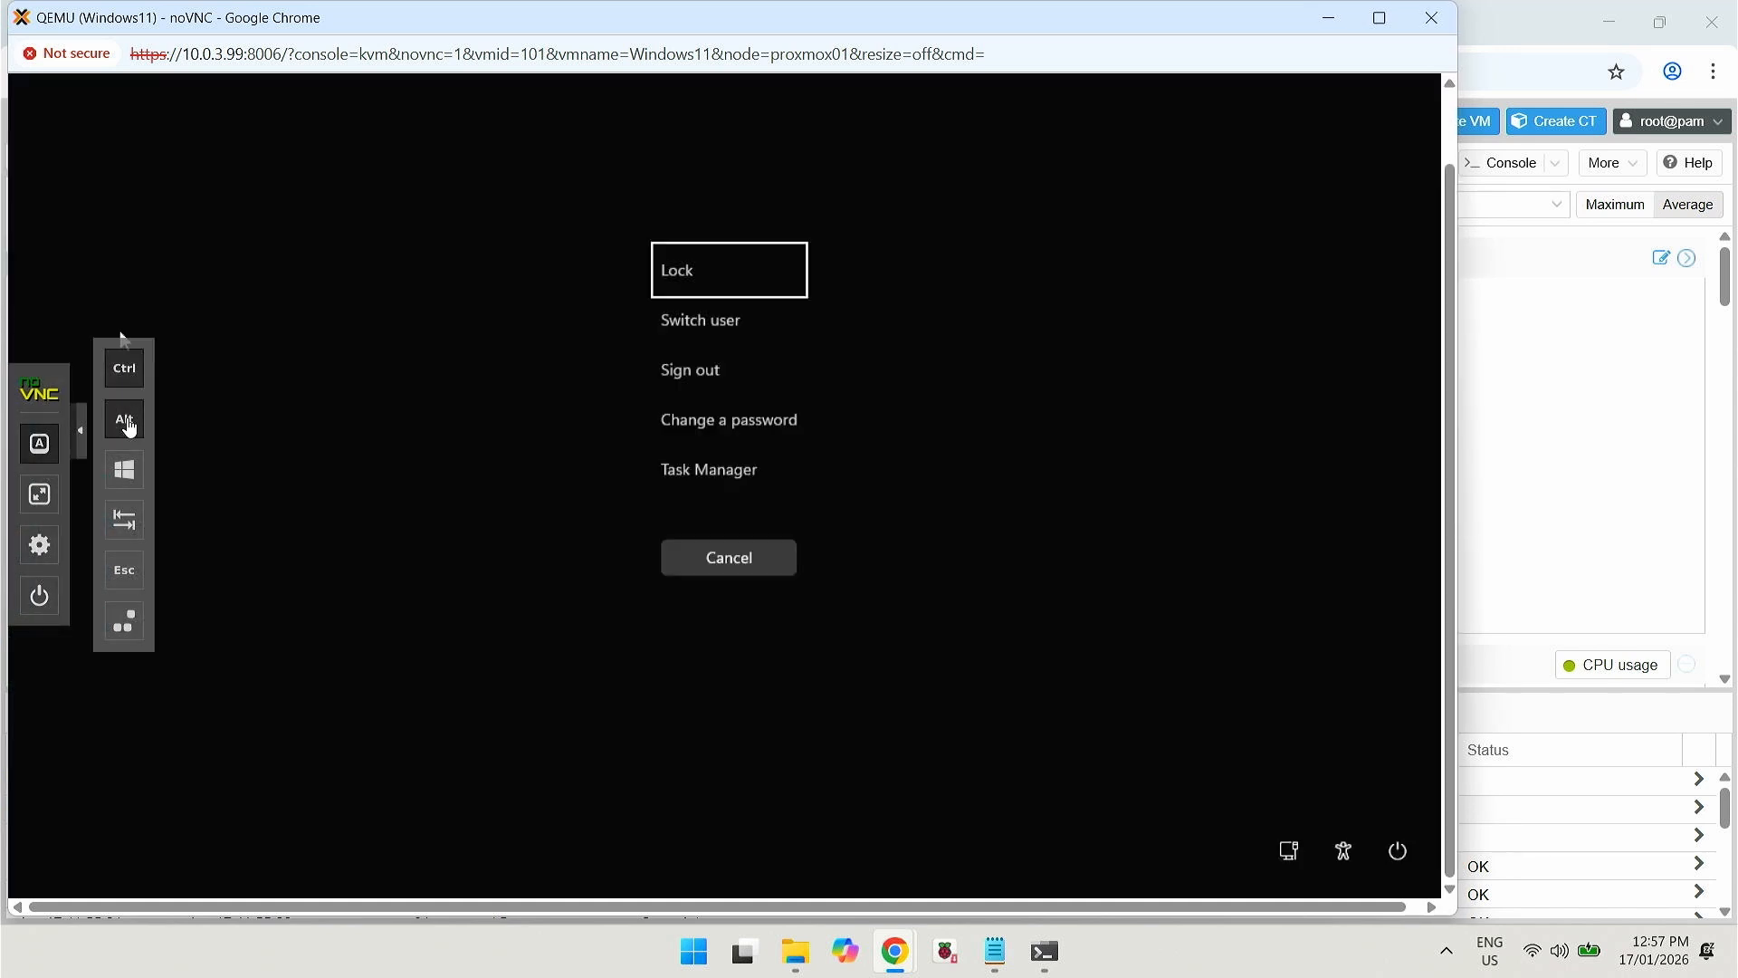
click(690, 422)
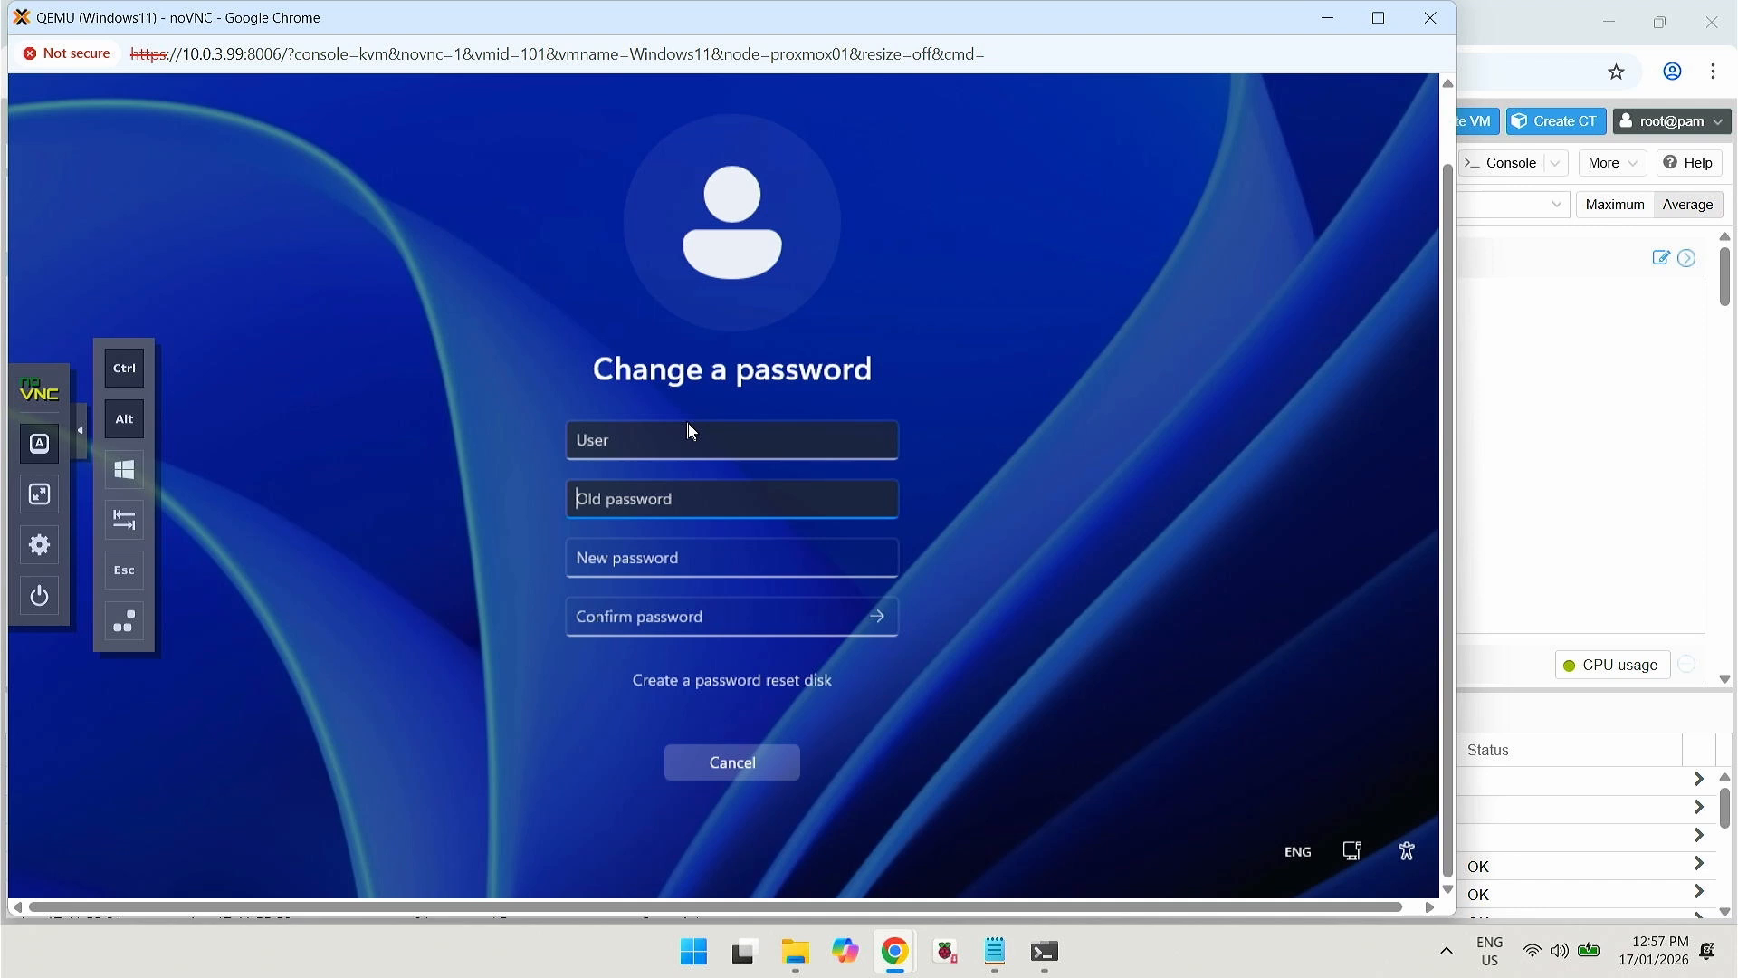
key(Tab)
text(••••)
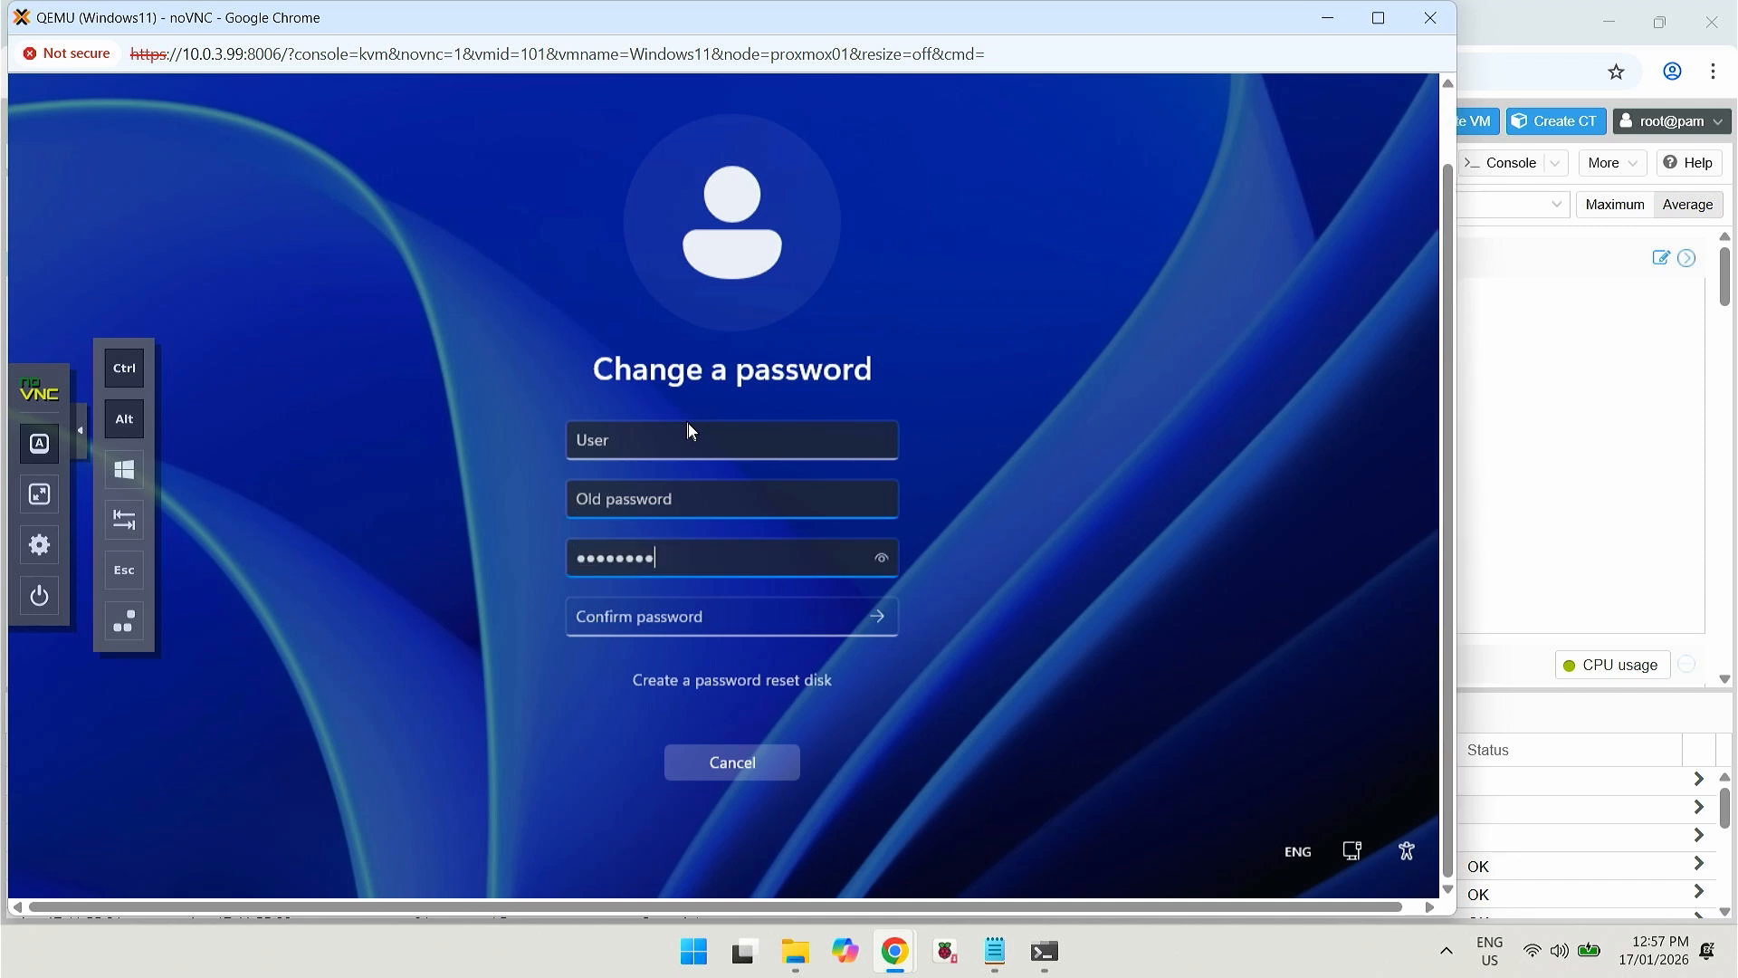
text(••••)
key(Tab)
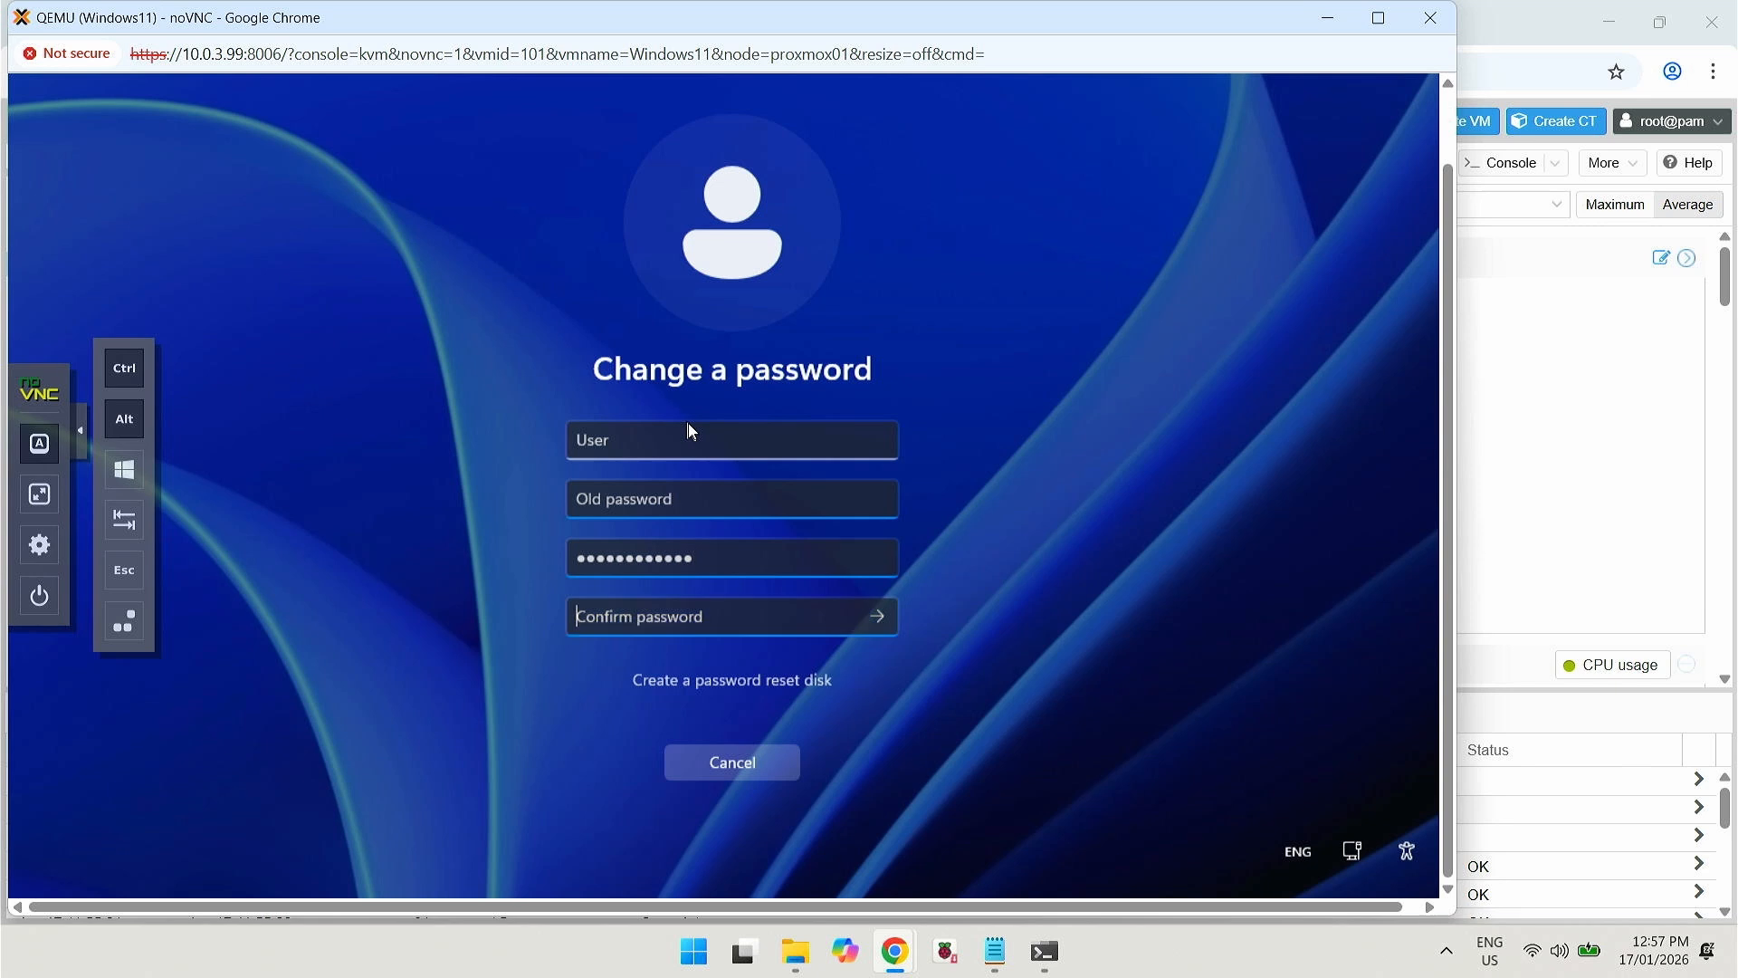
text(••••••••••)
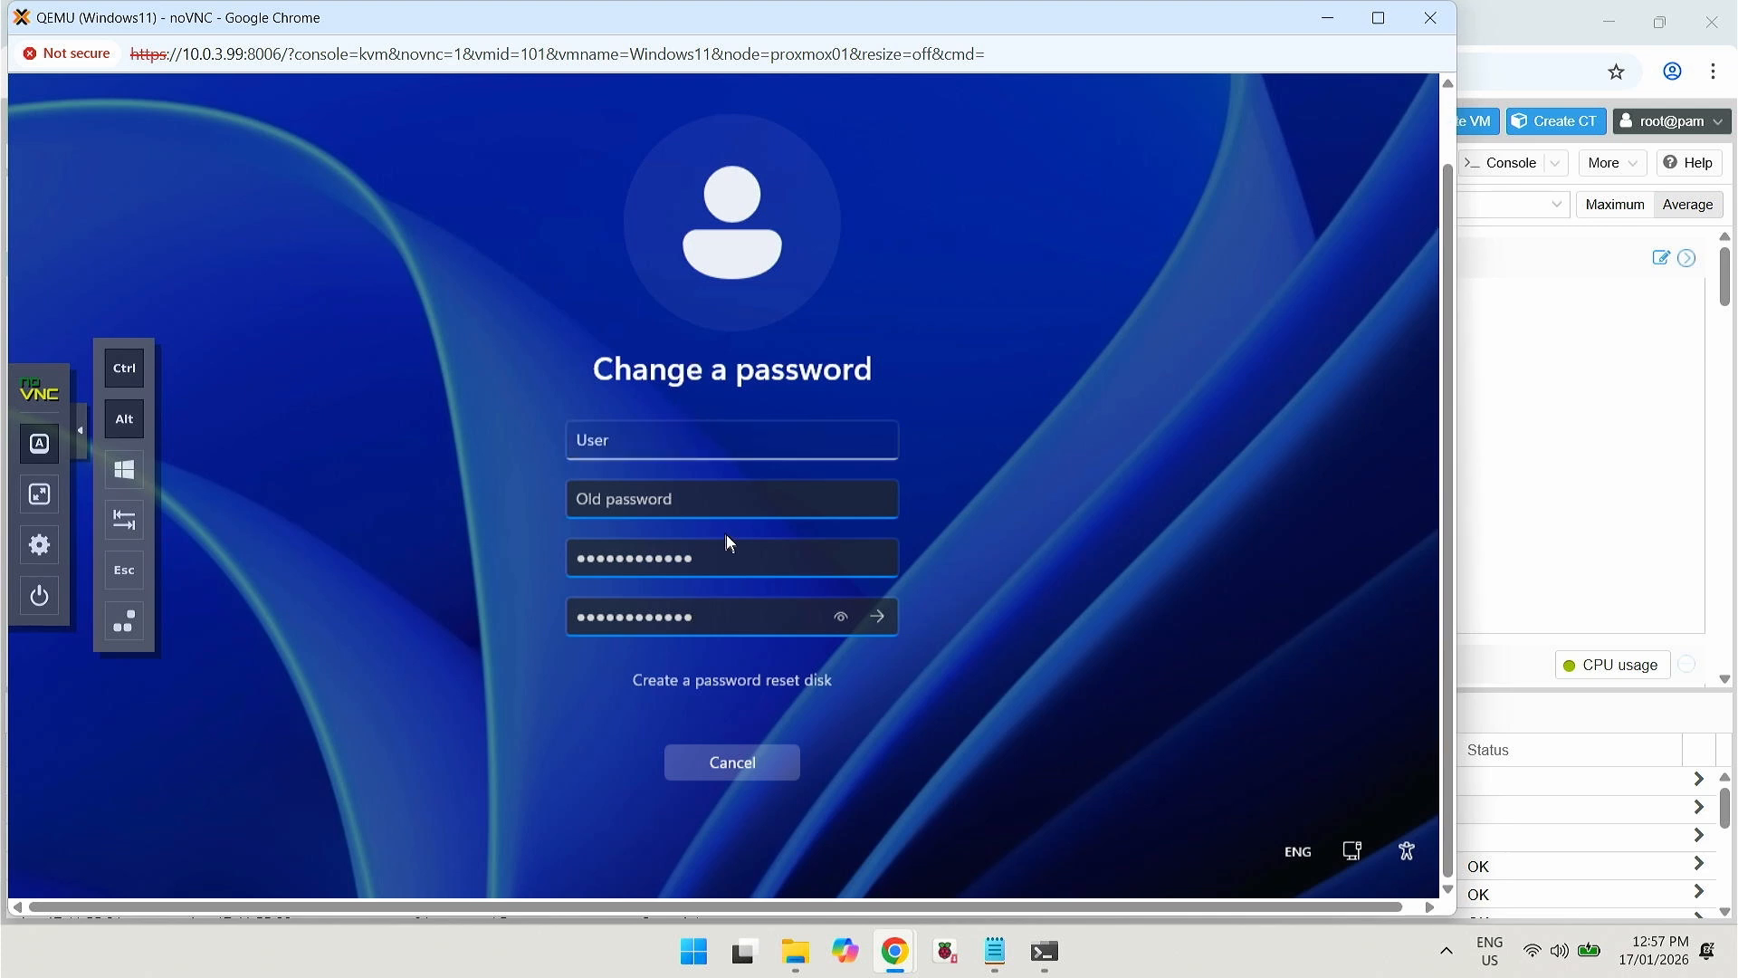
click(877, 616)
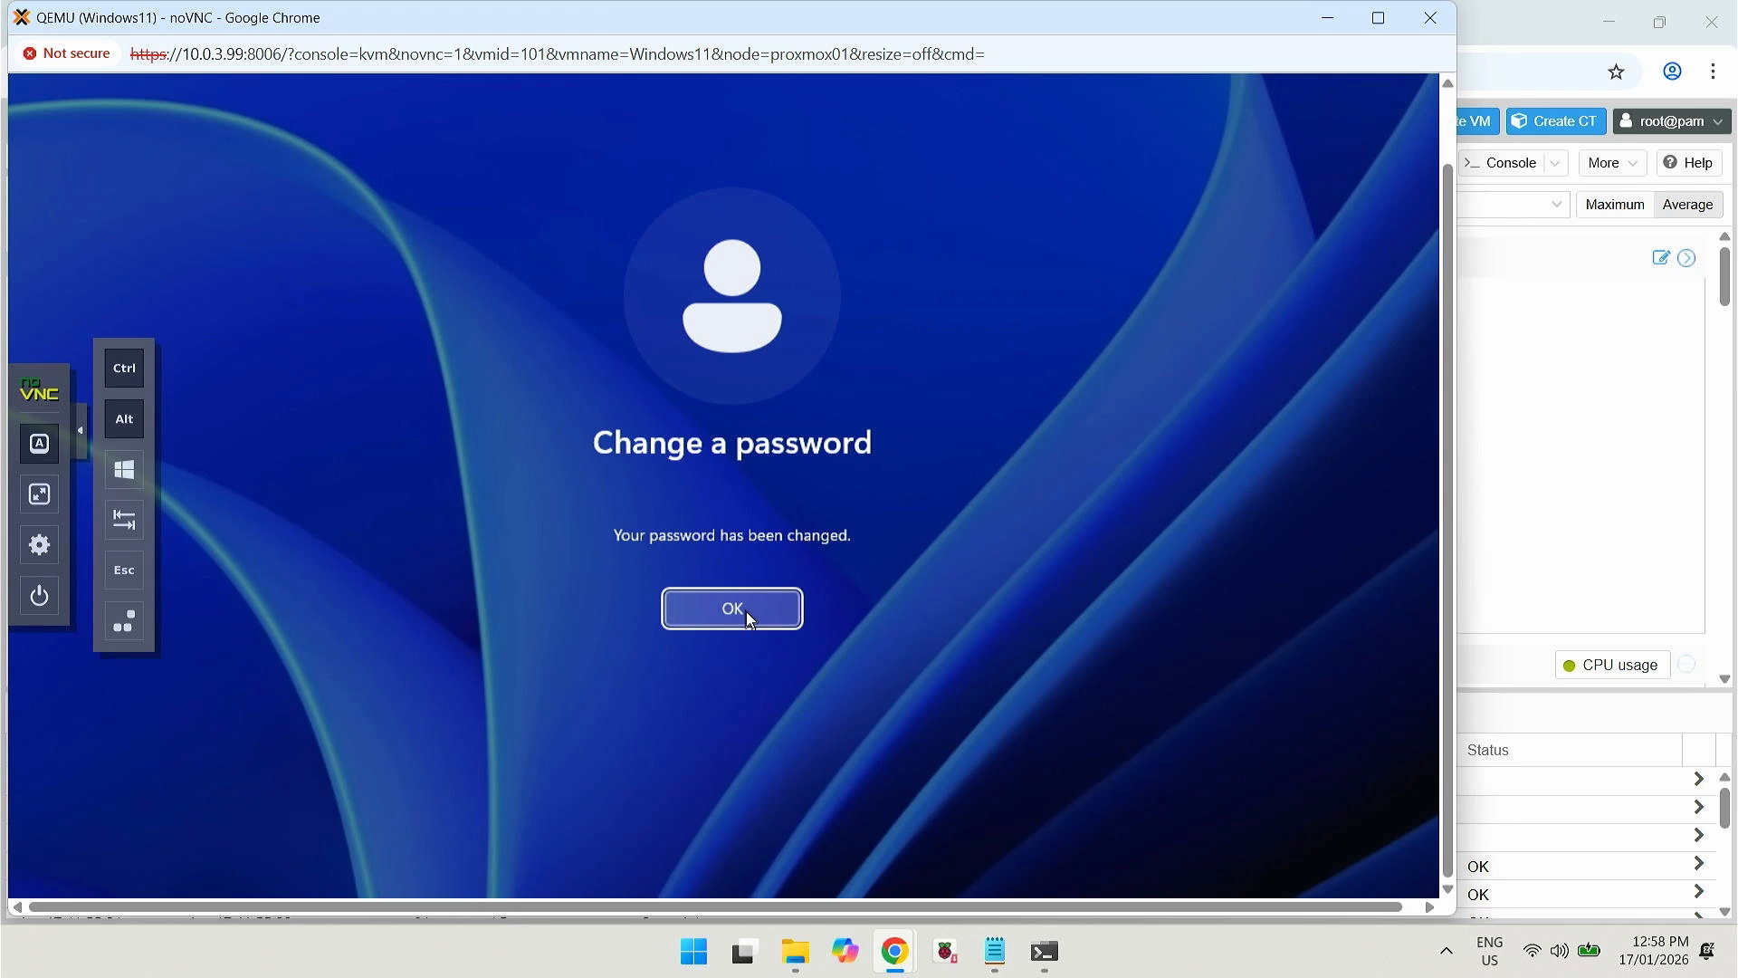
click(746, 611)
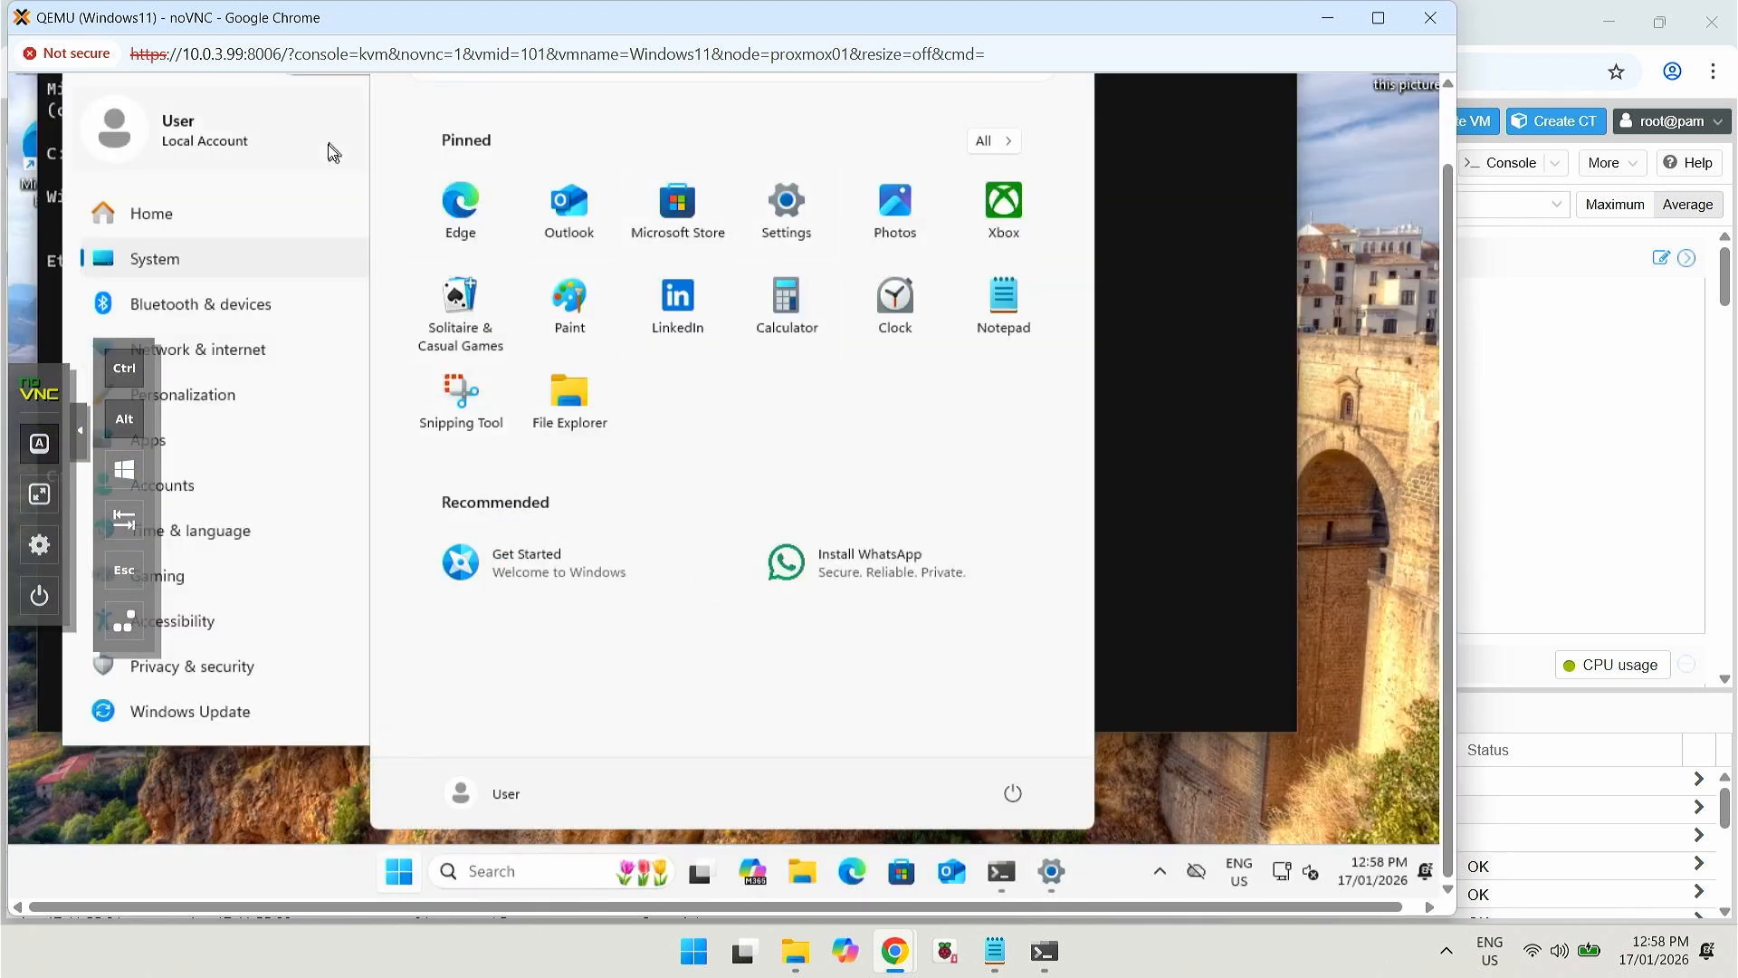
- Return to the Remote Desktop settings in the Windows11 machine, enable Remote Desktop and confirm the change
click(295, 105)
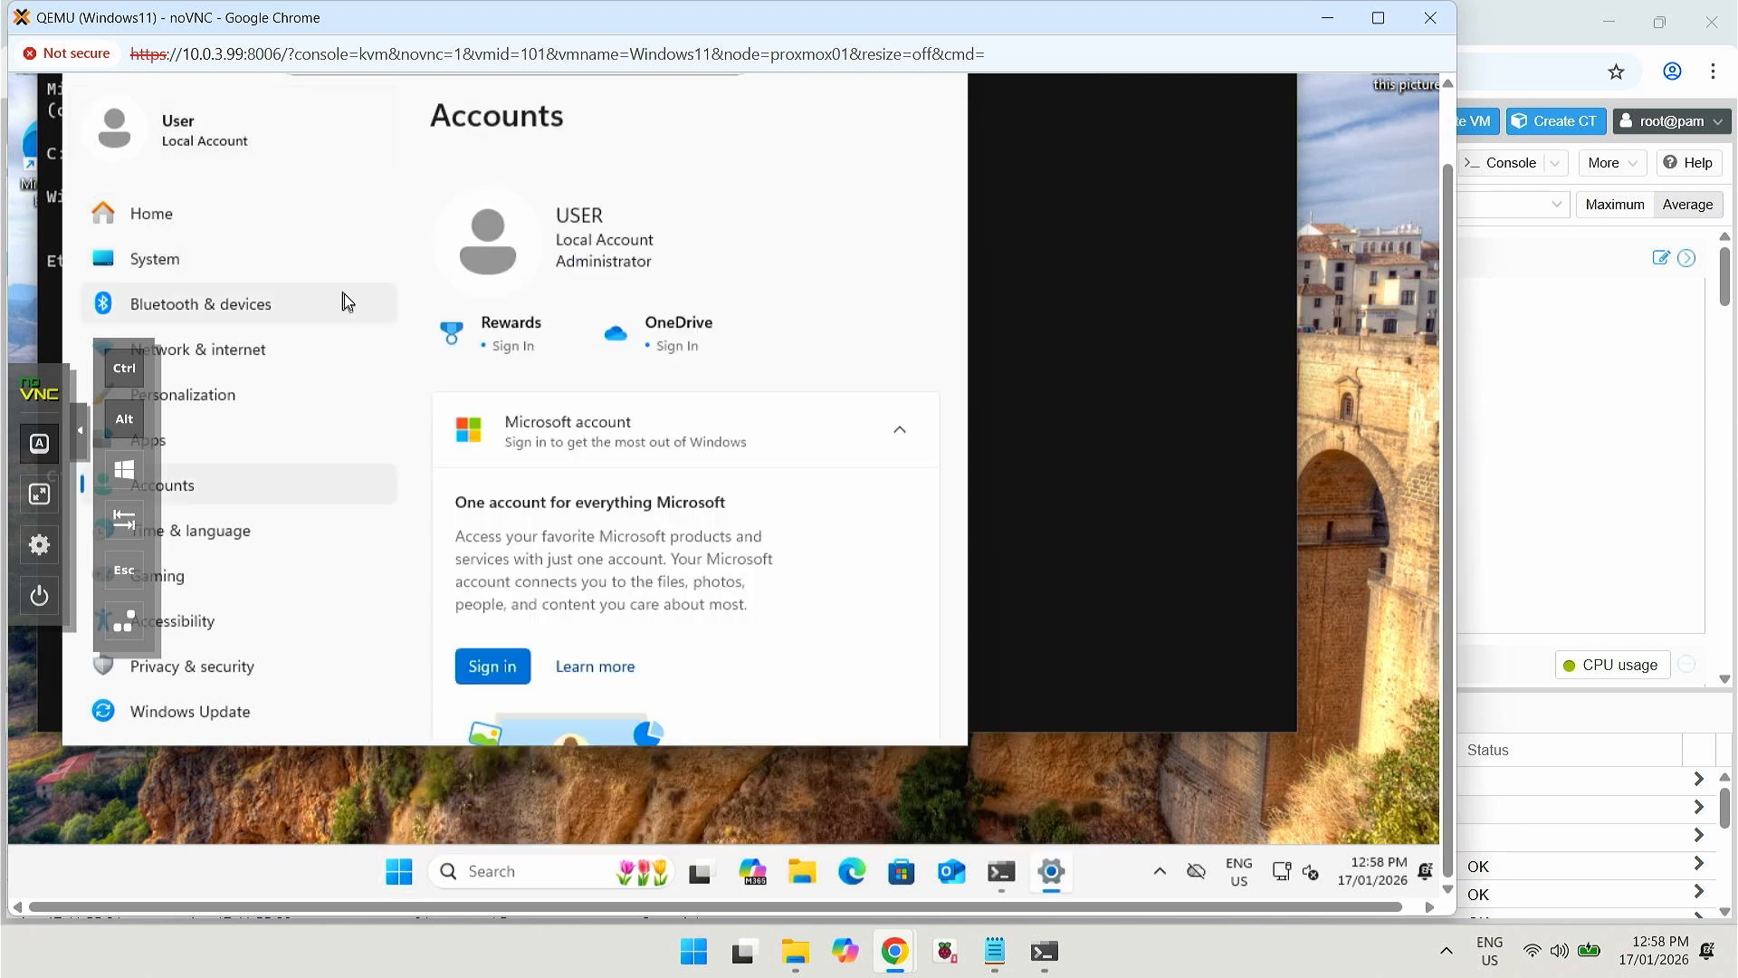
scroll(1446, 131, up, 1)
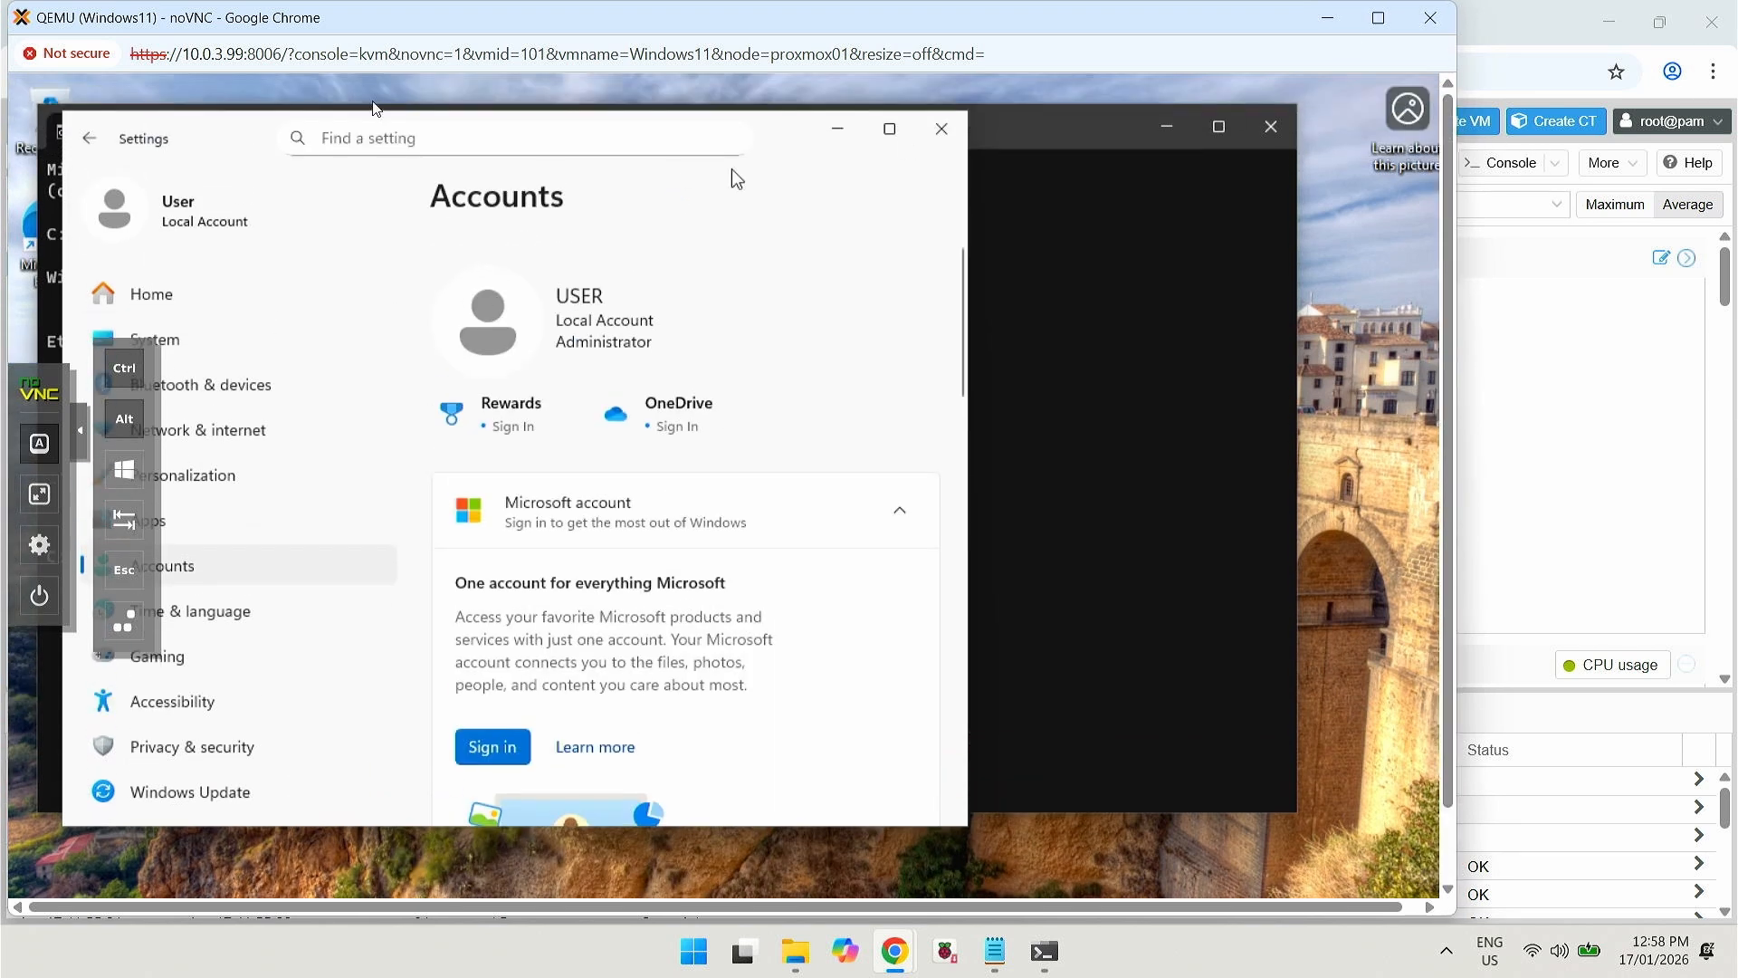
click(89, 138)
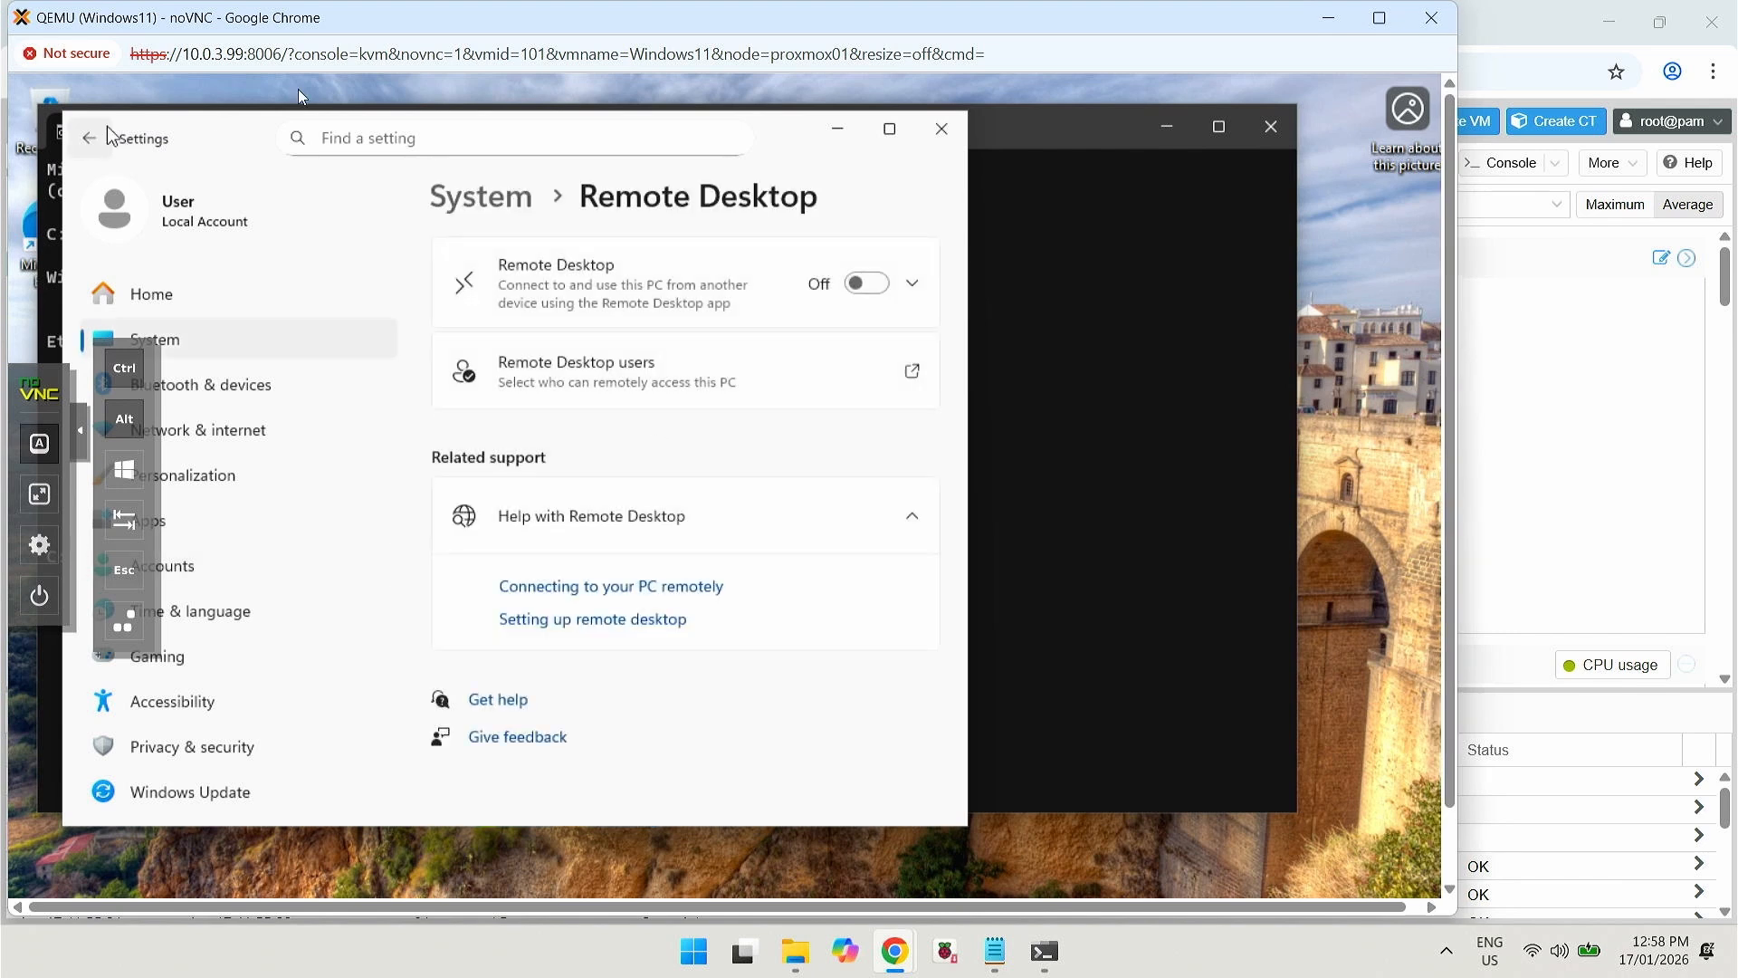
click(873, 288)
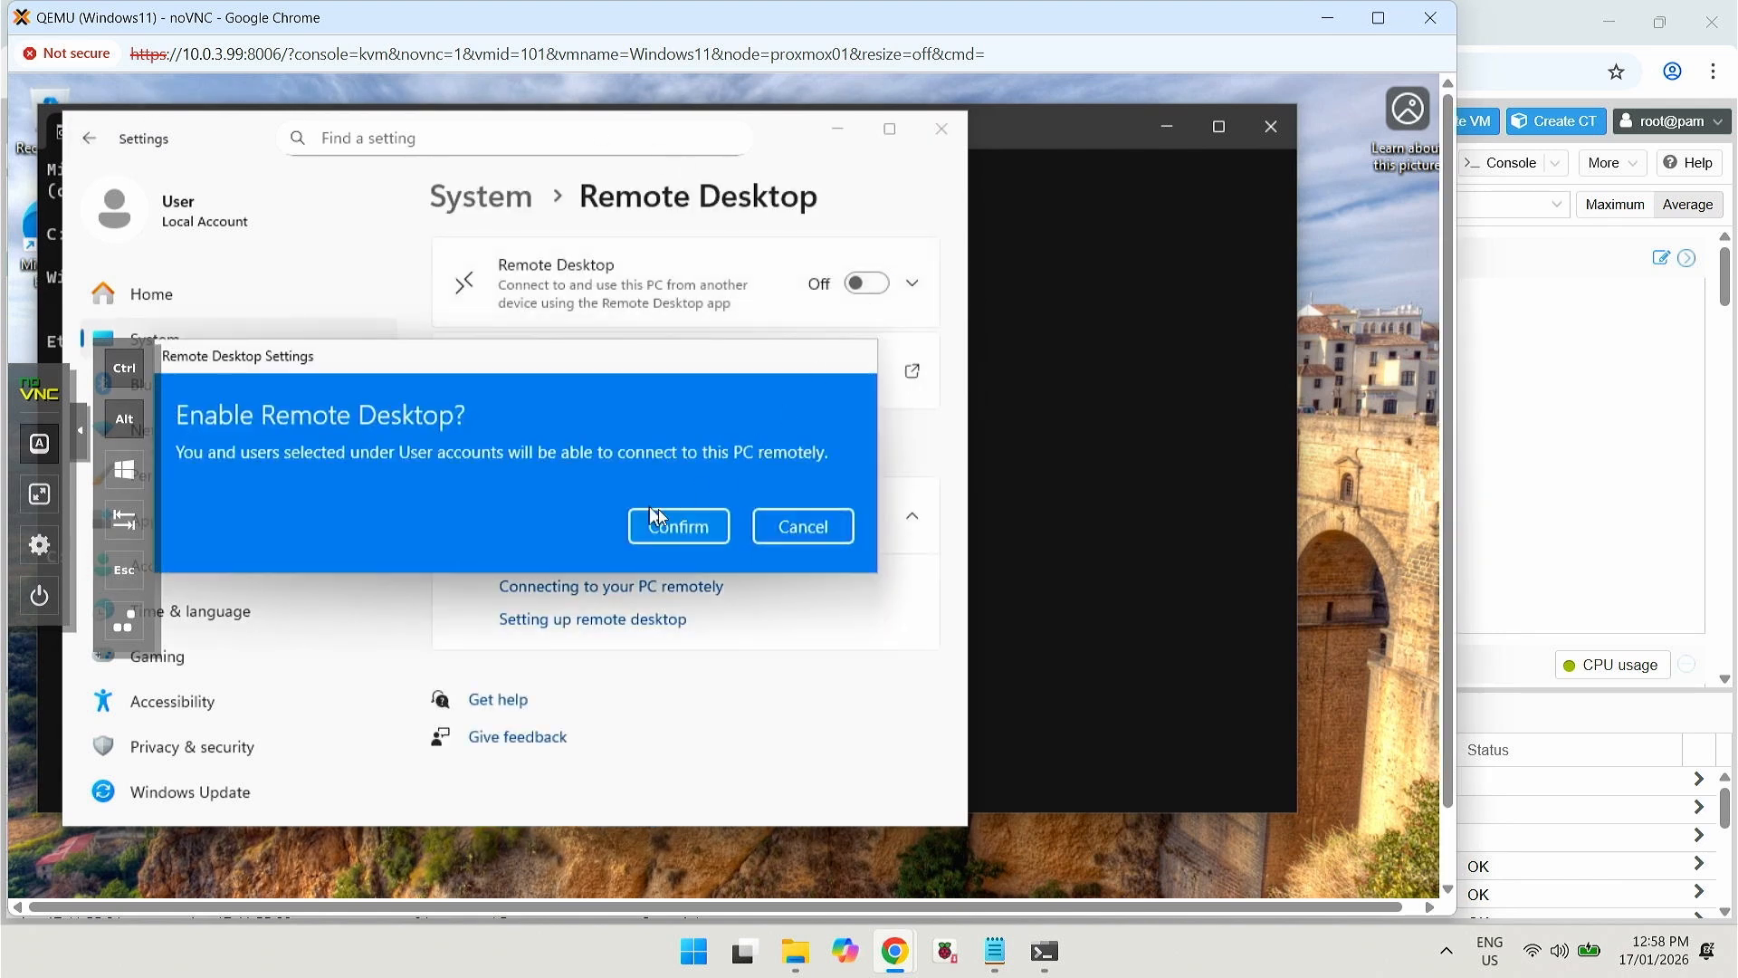
click(687, 532)
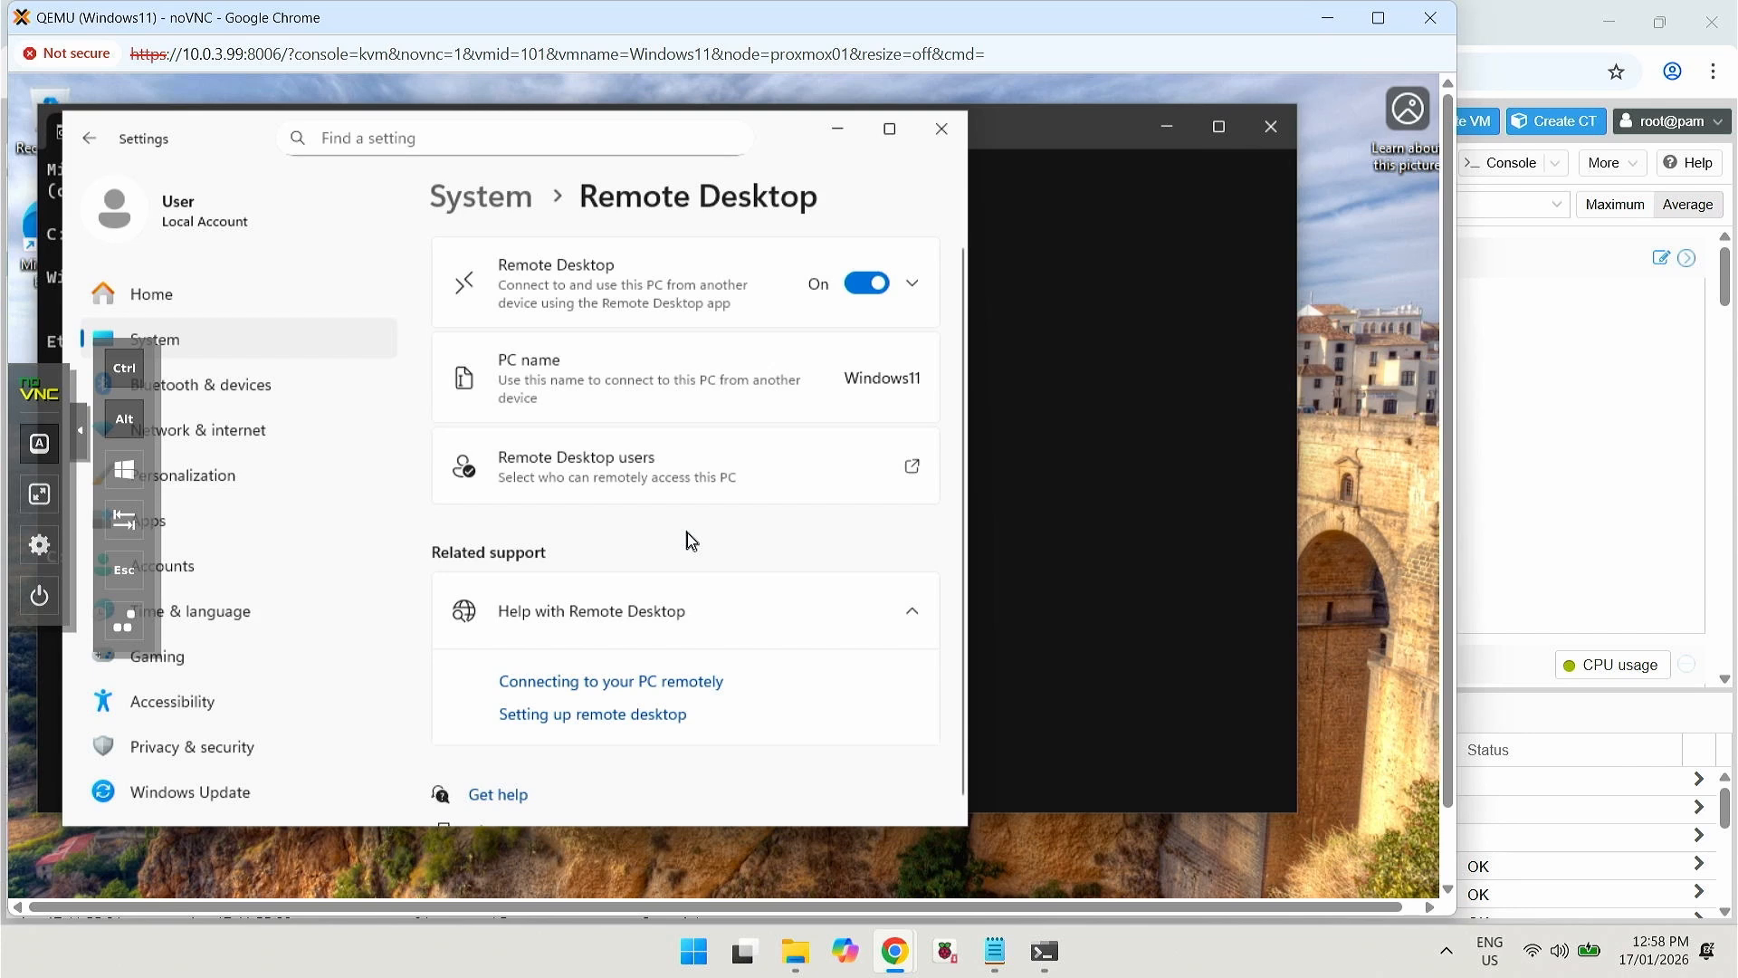
- Expand the Remote Desktop options and allow connections without Network Level Authentication
click(915, 286)
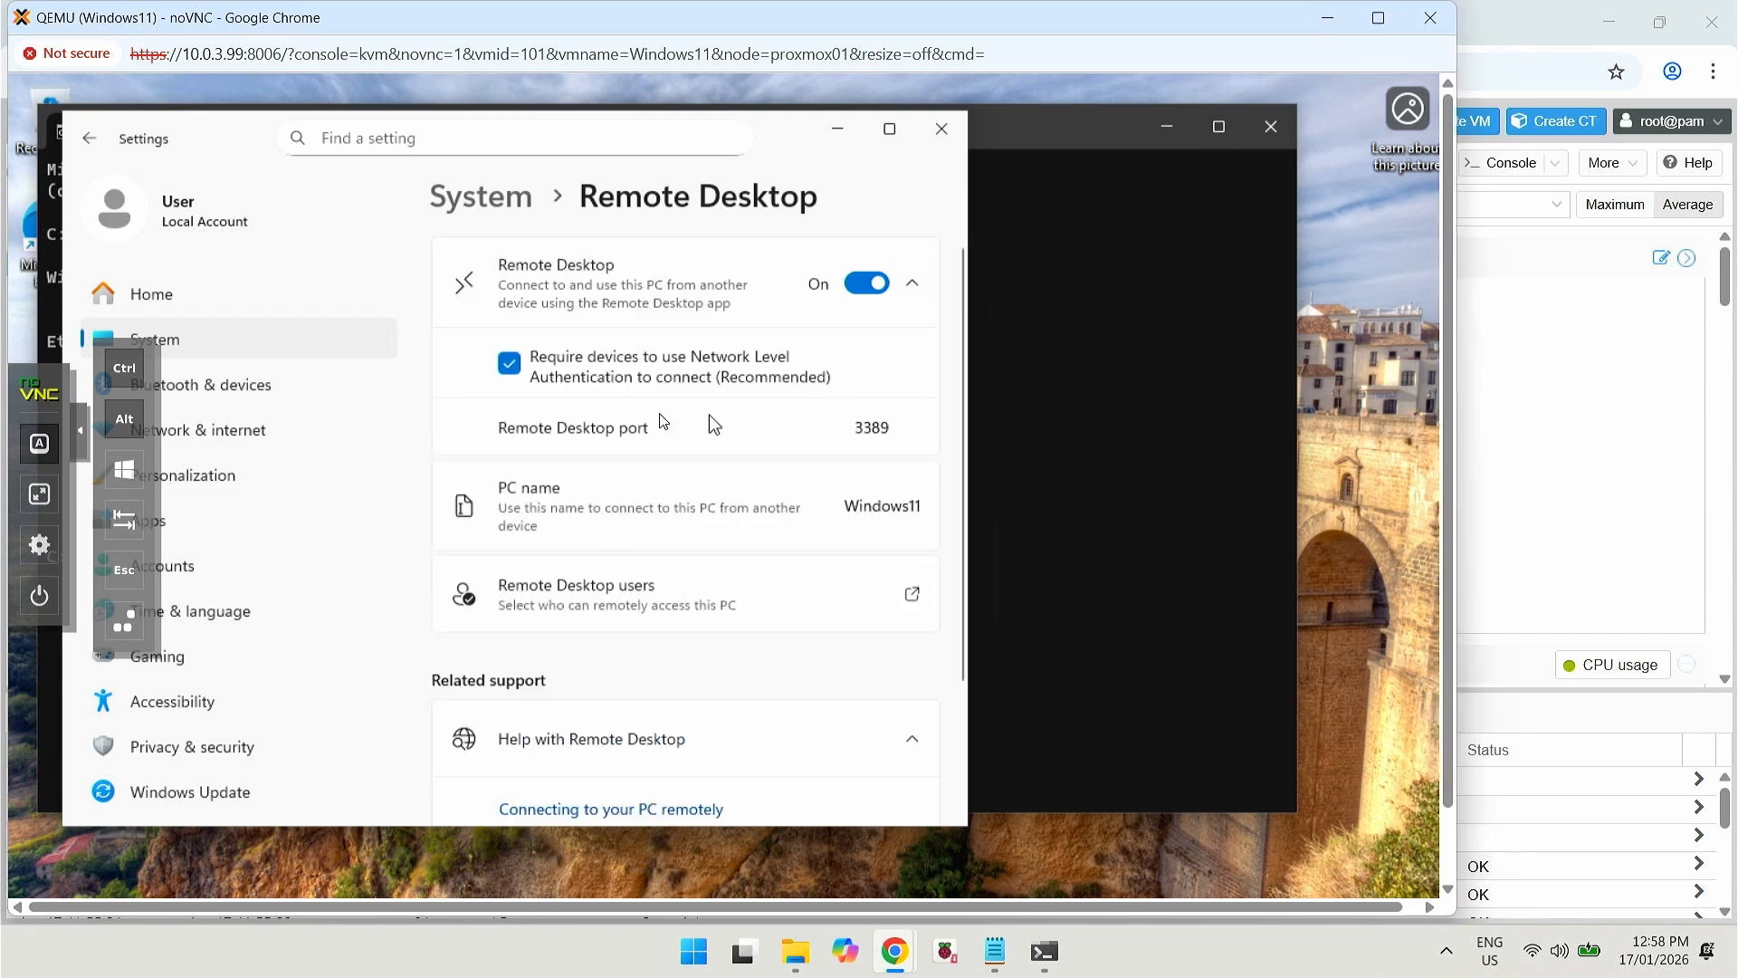
click(510, 364)
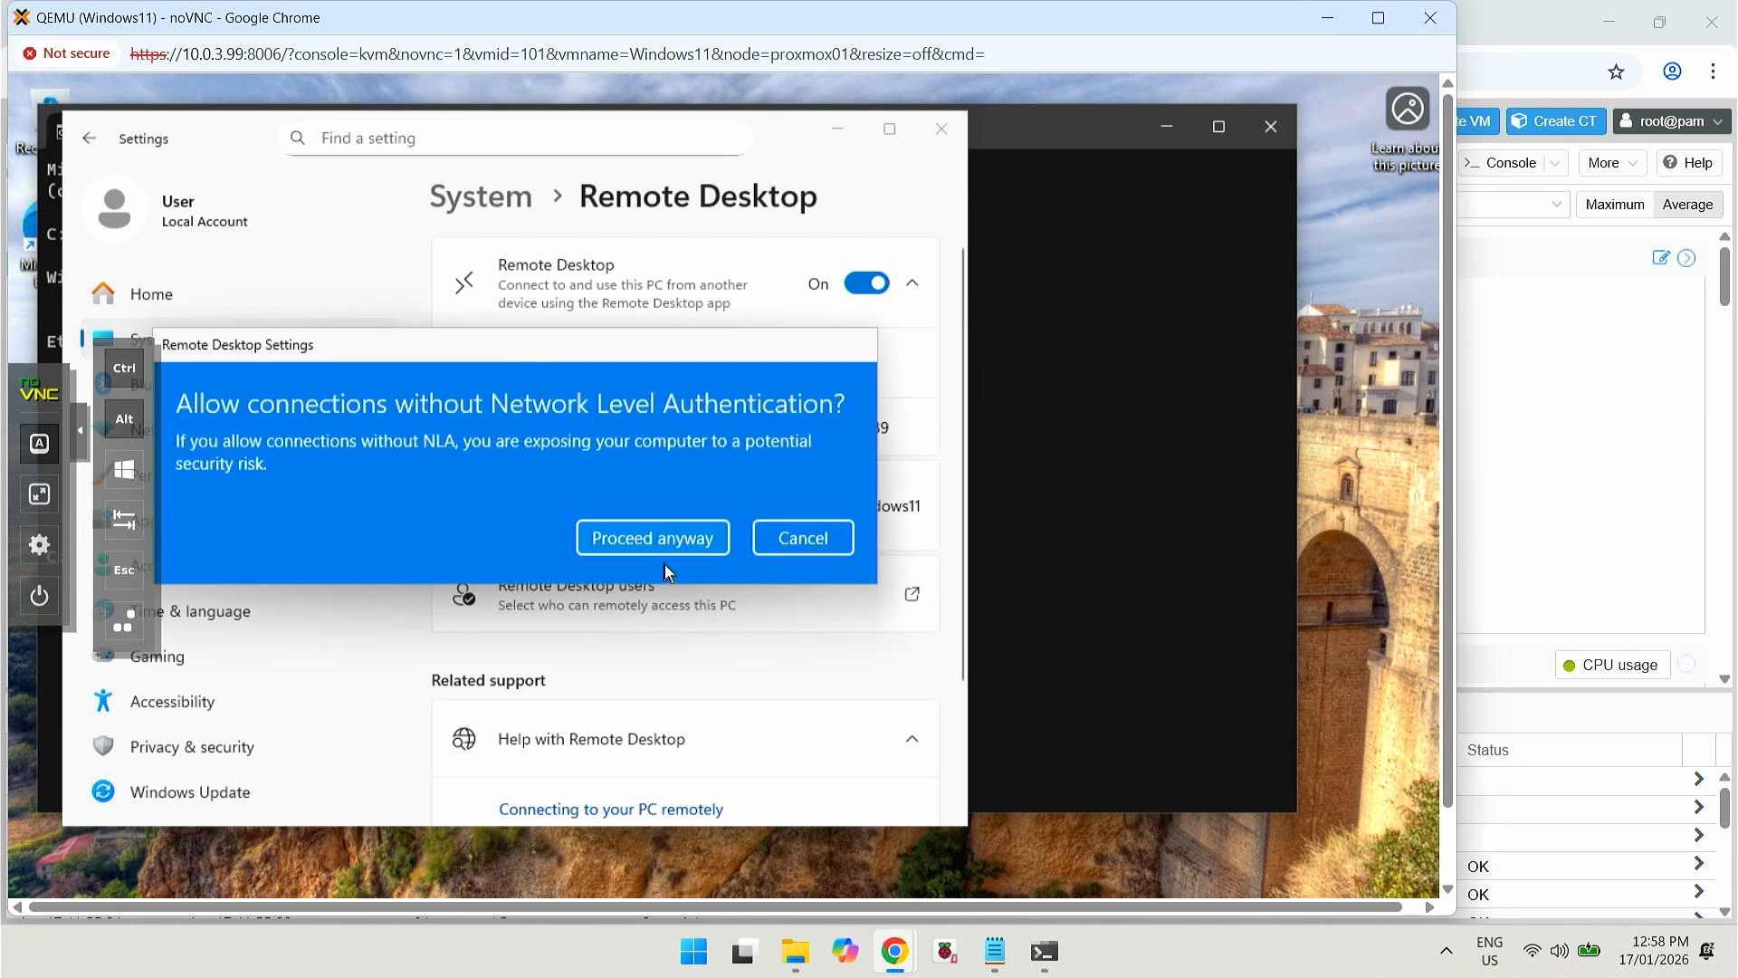
click(645, 540)
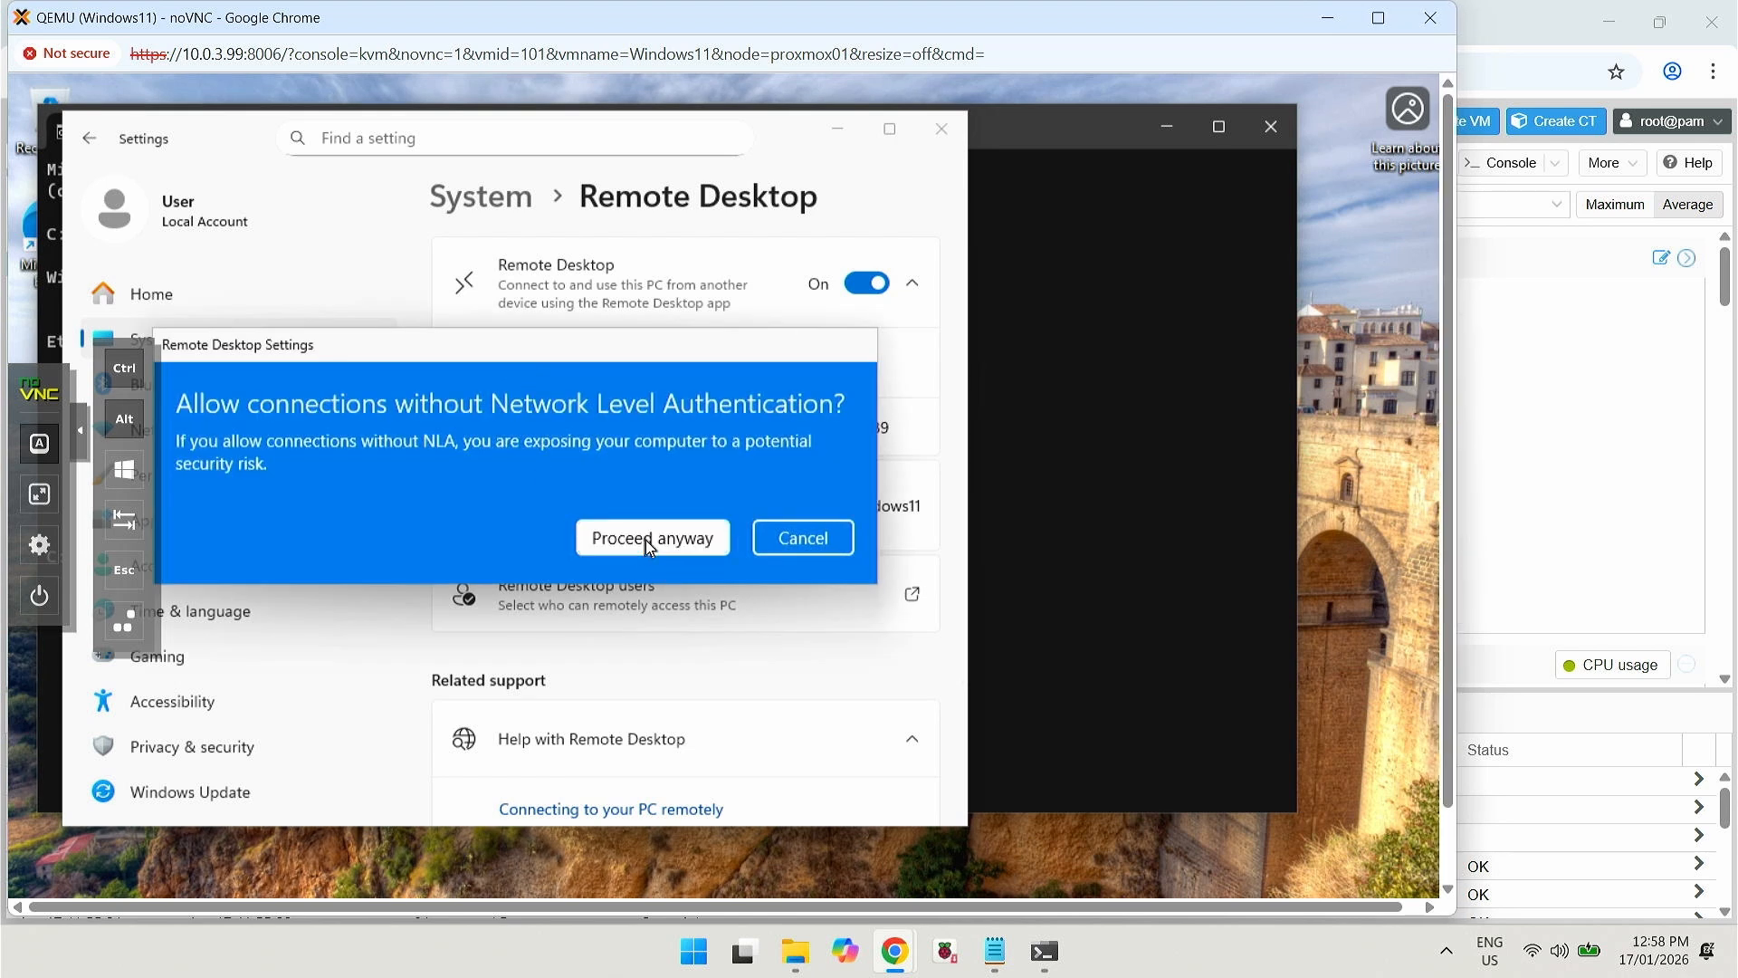
- Launch Remote Desktop Connection (mstsc) on the host computer and connect to 10.0.3.69
click(697, 958)
text(mstsc)
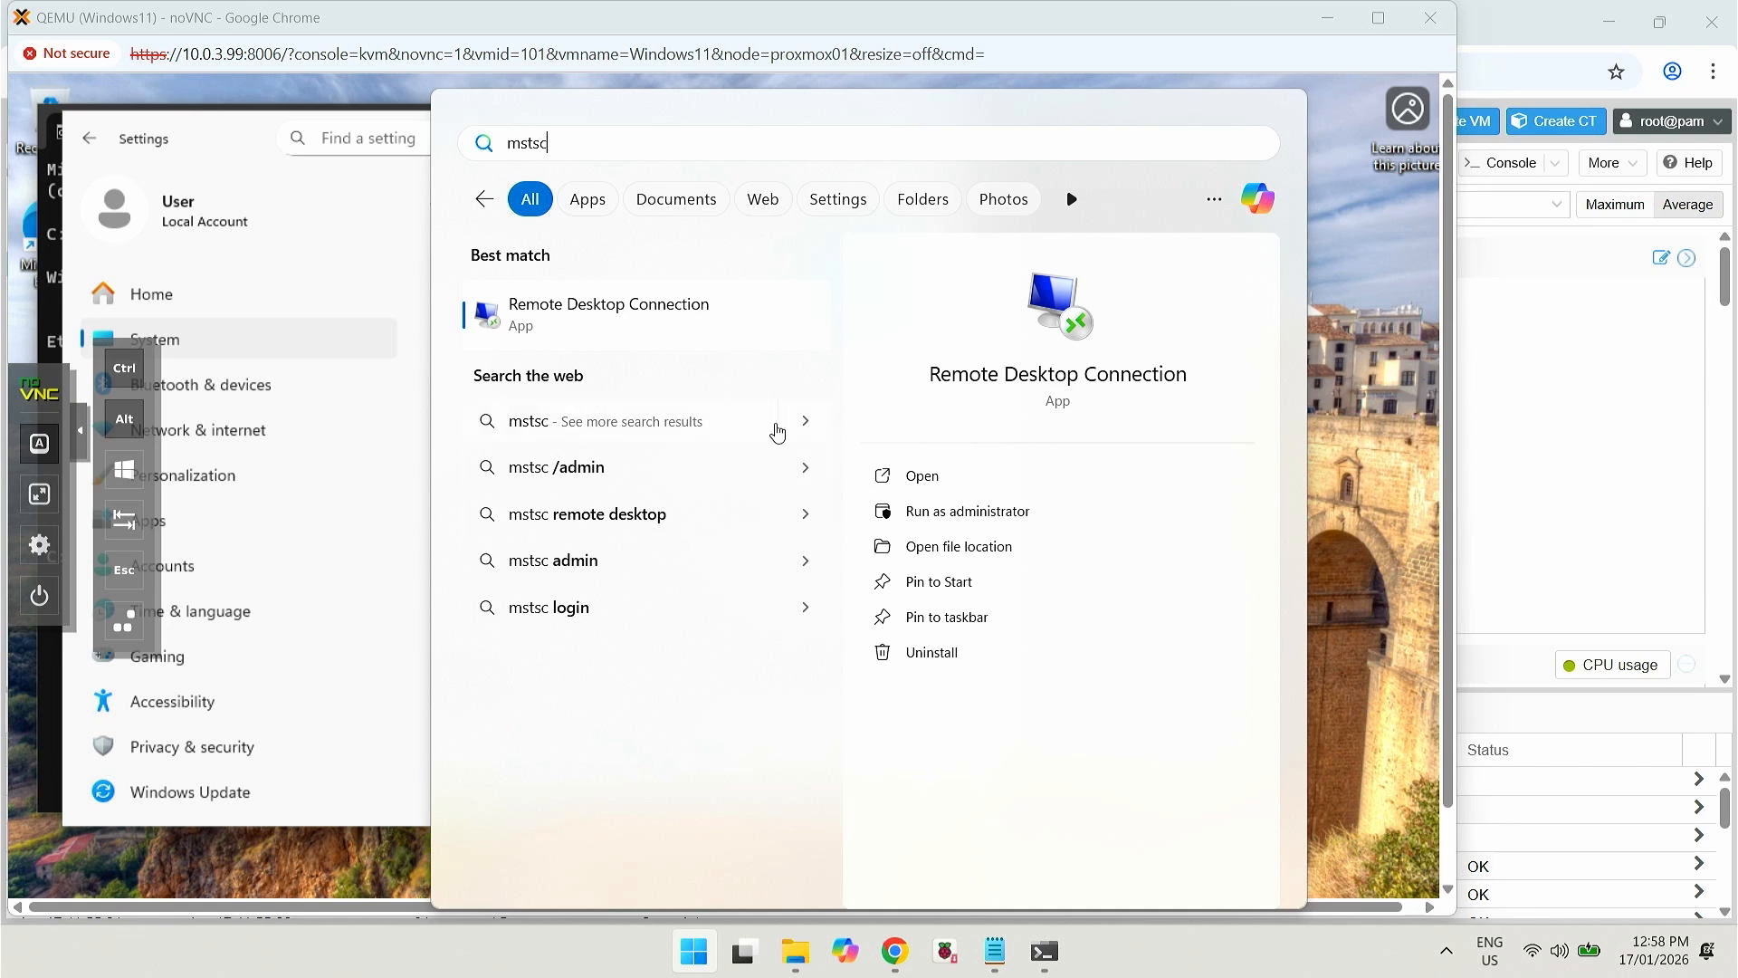
click(663, 315)
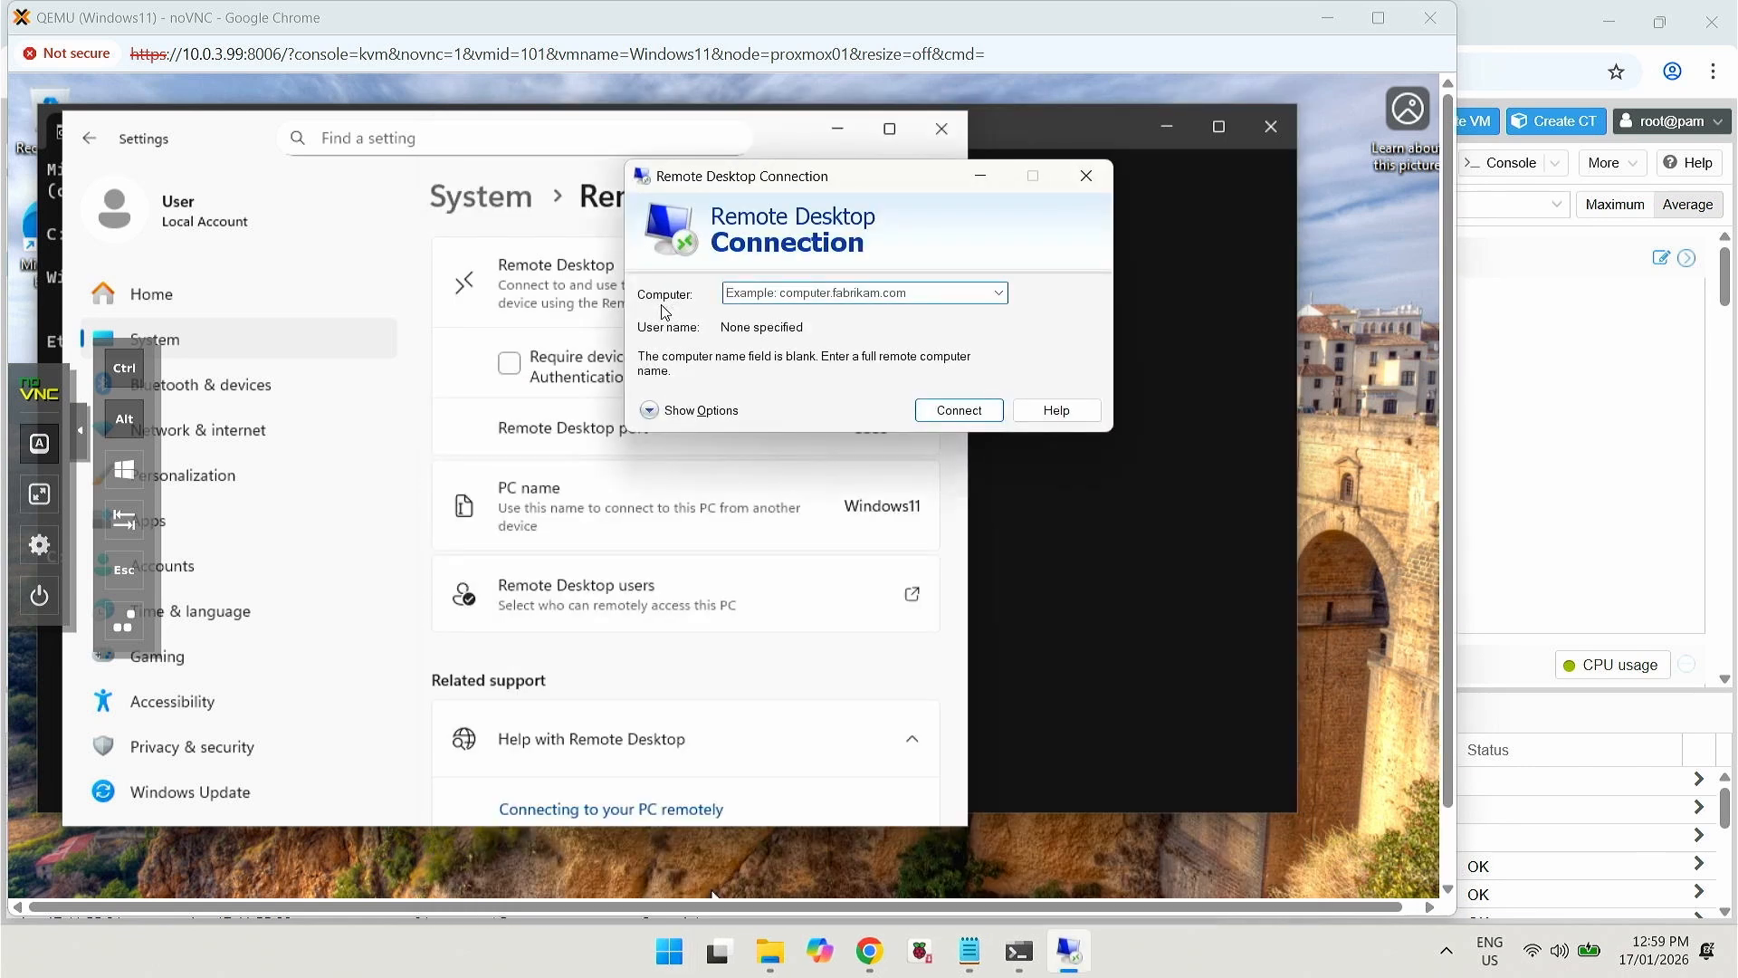
click(787, 292)
text(1)
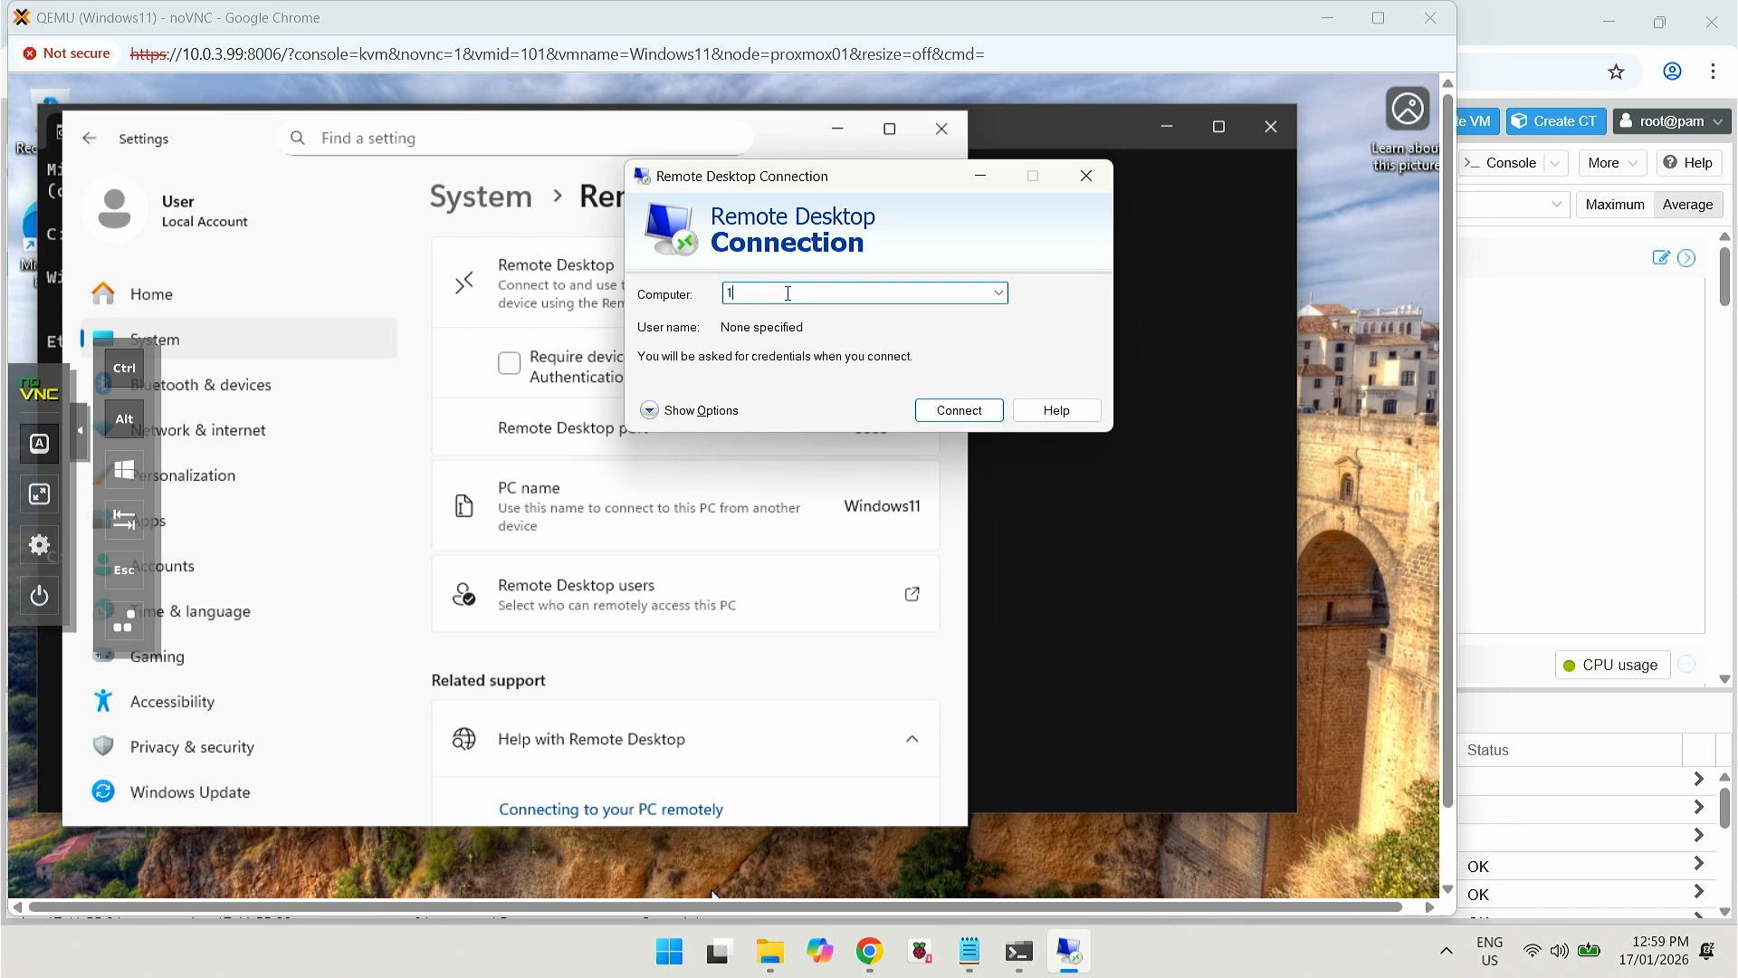
text(0.0.3.69)
click(965, 410)
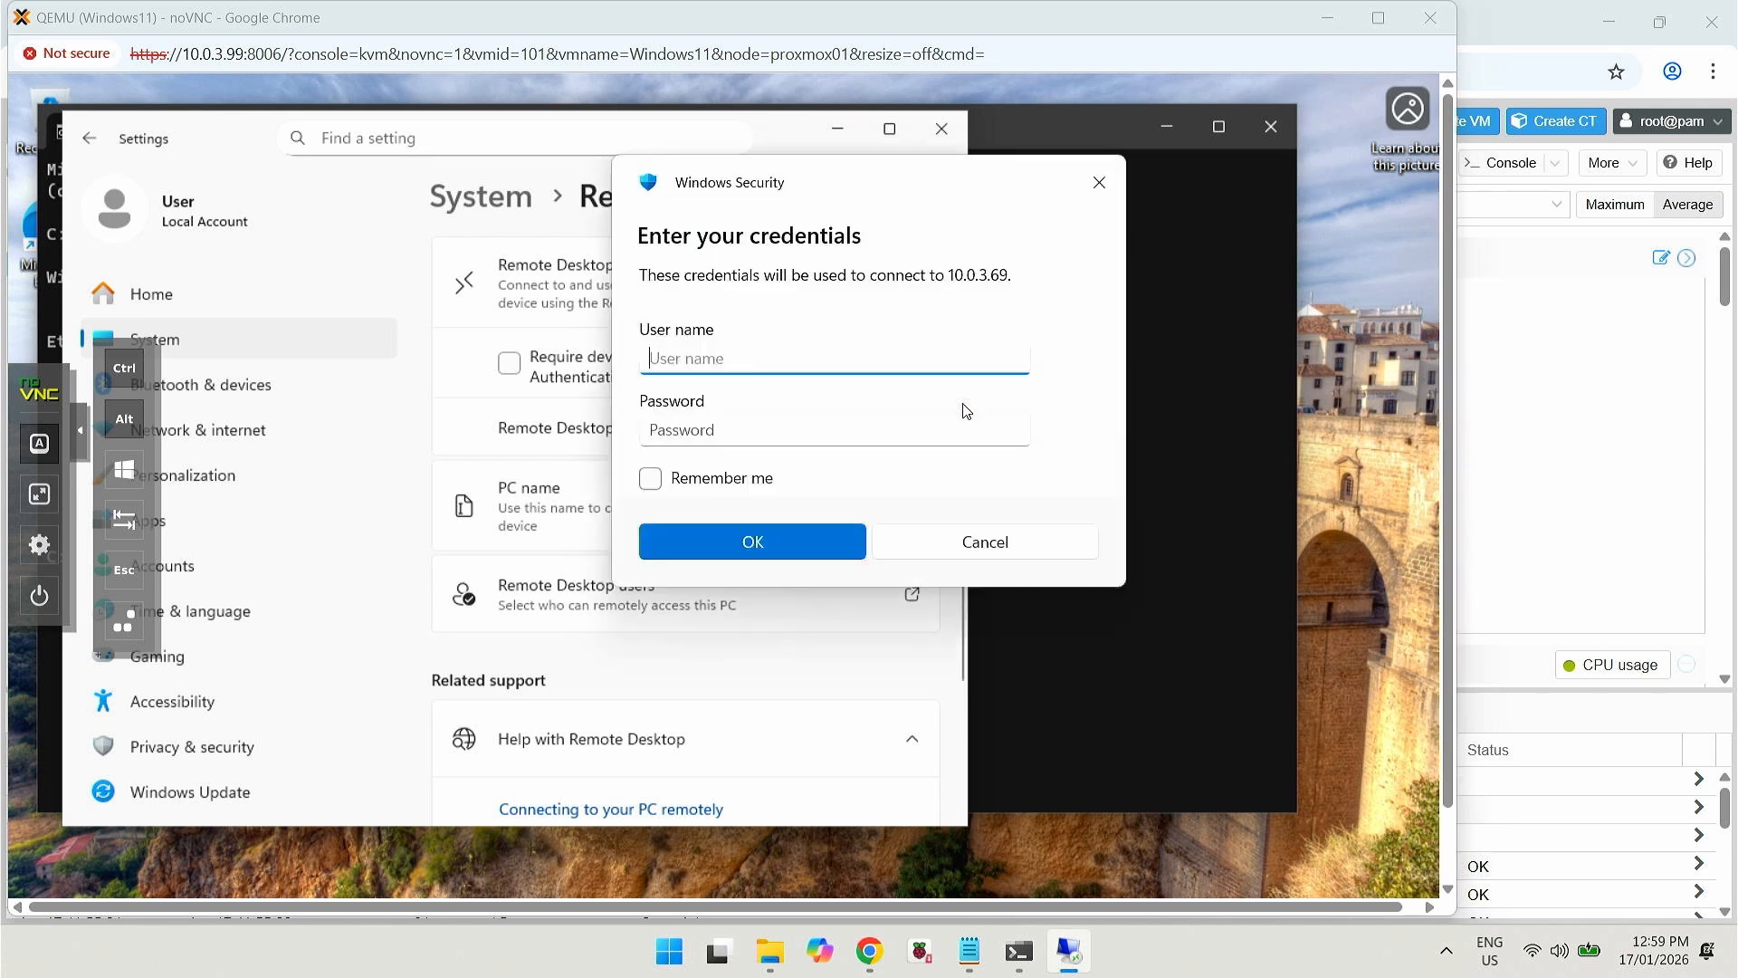
- Sign in as user with the account password, remember the credentials, and accept the certificate without being asked again for this computer
text(user)
key(Tab)
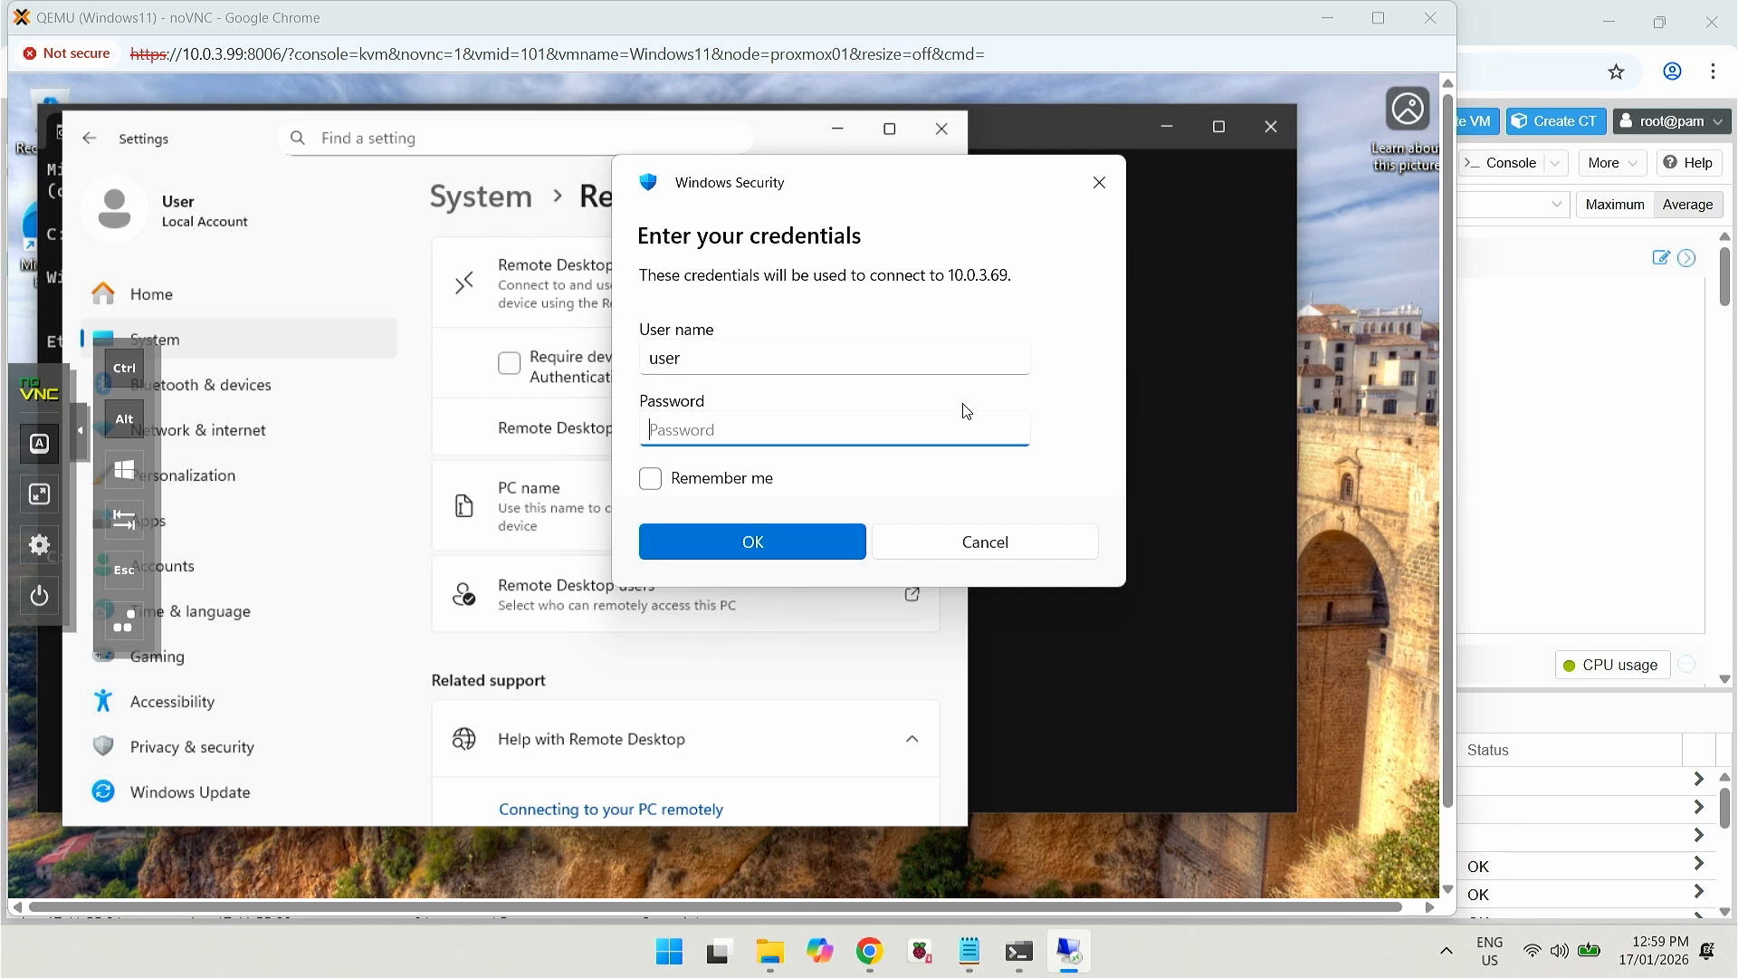
text(p•••••••••)
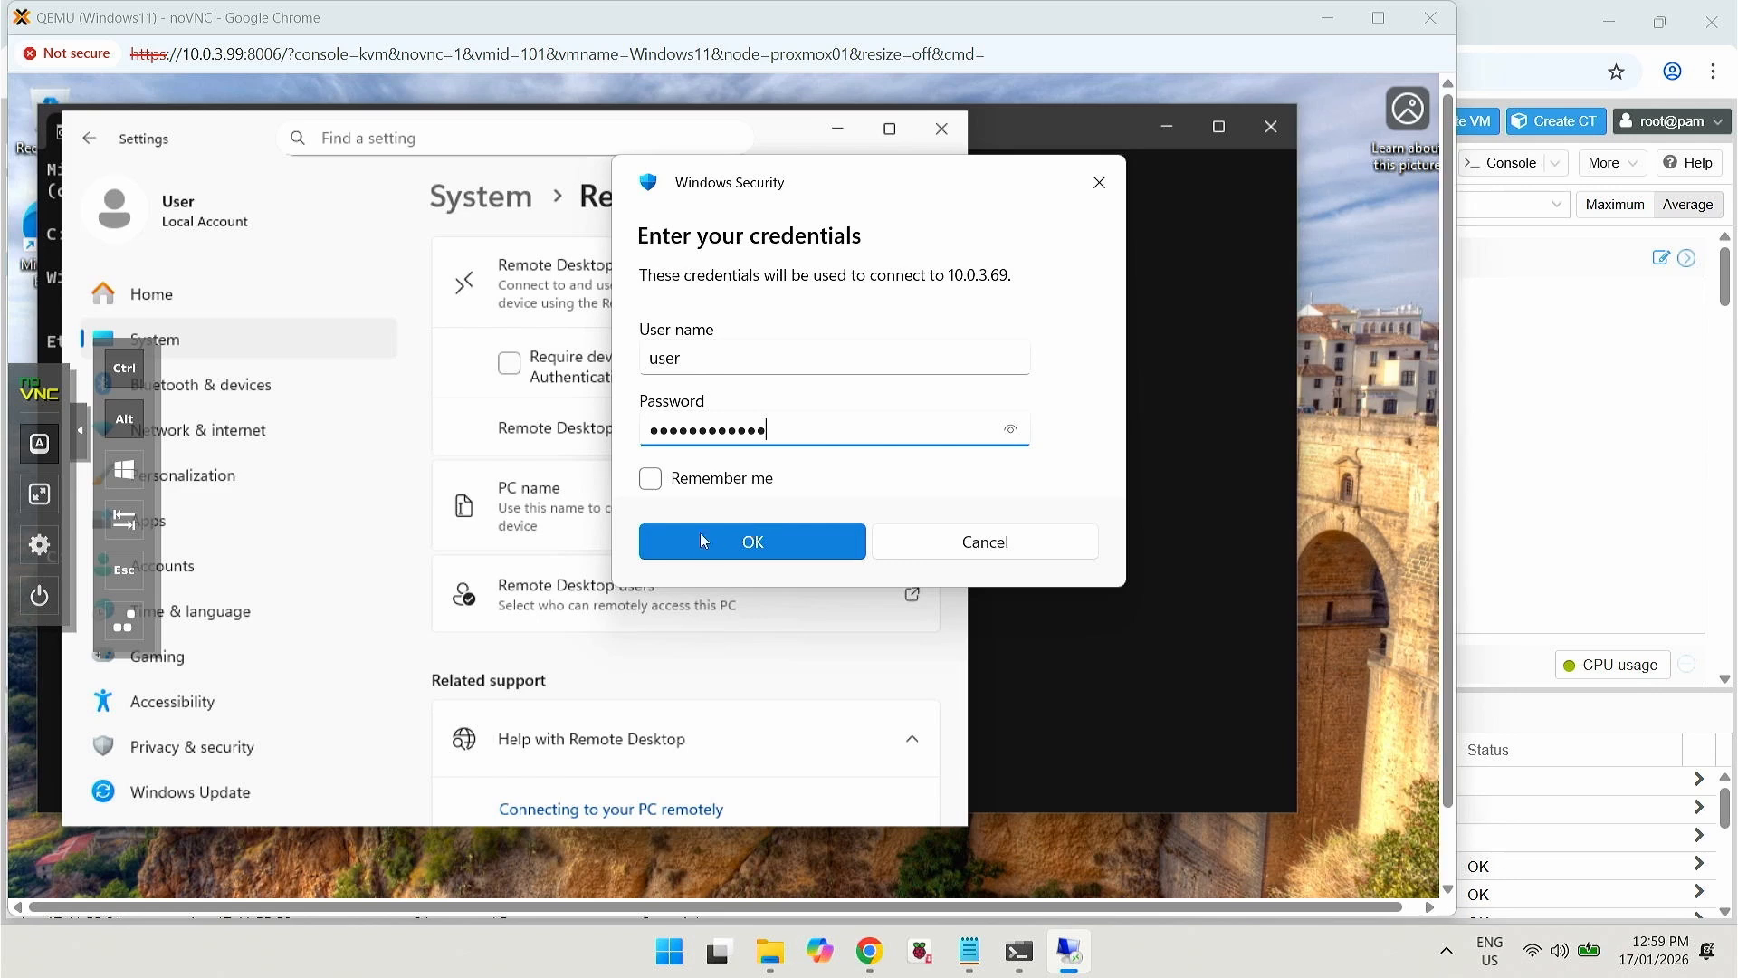
click(650, 478)
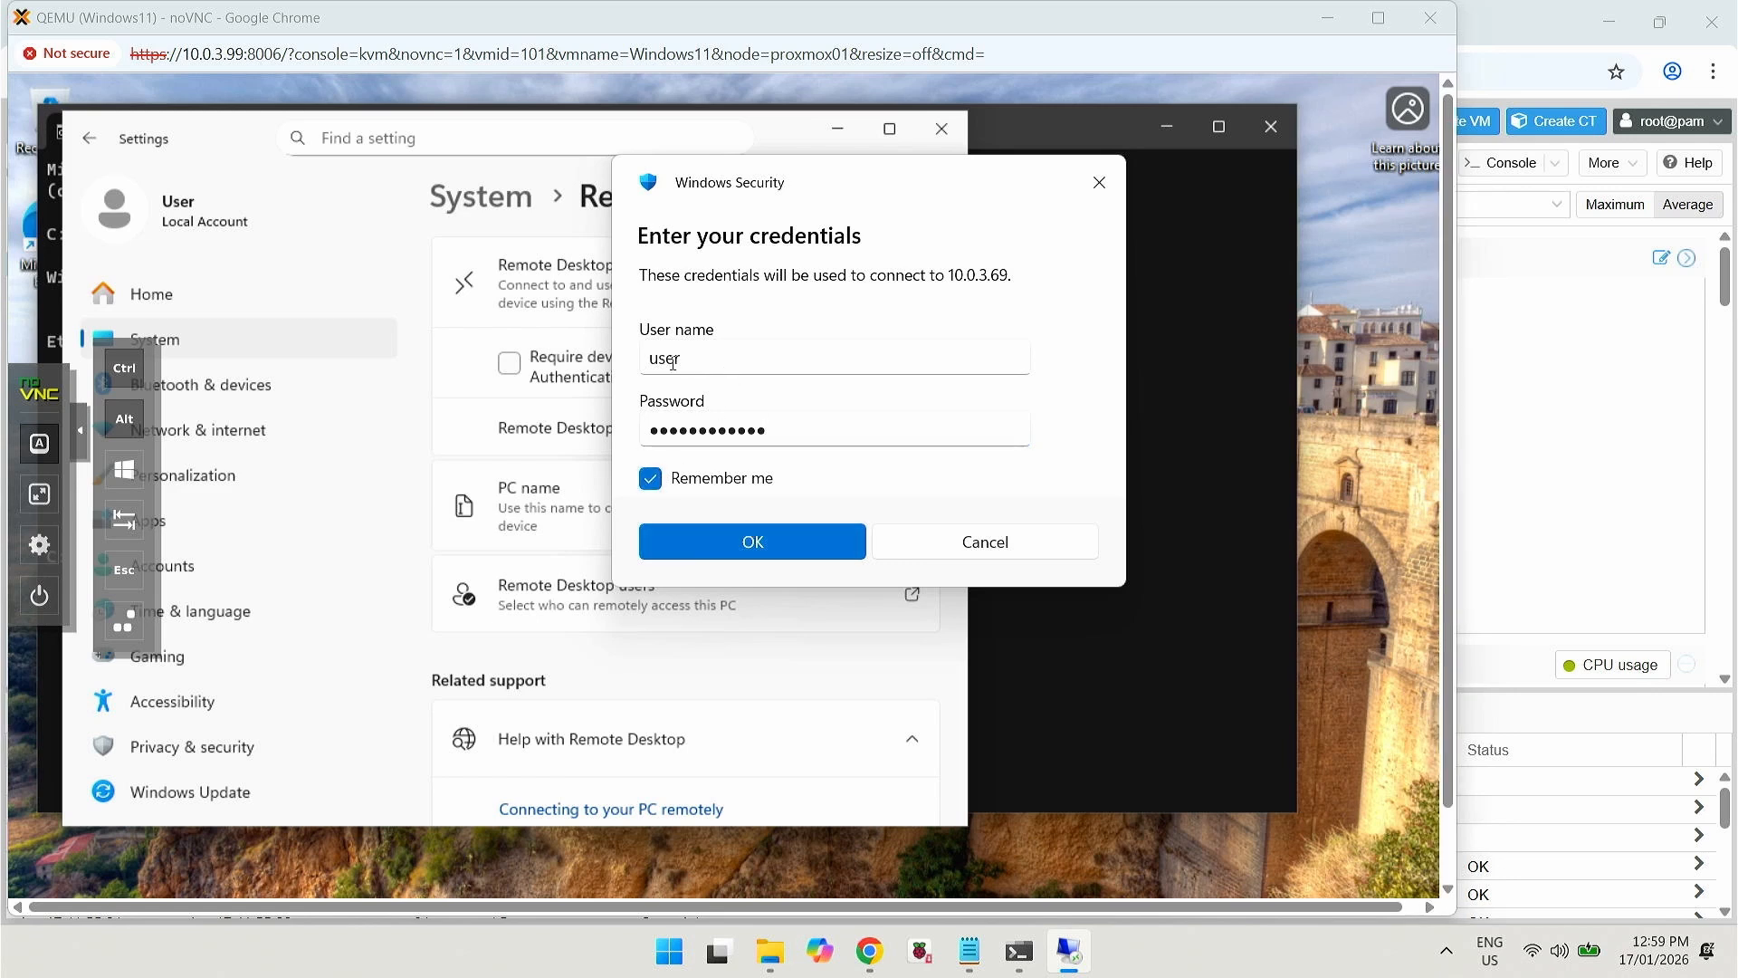
click(797, 548)
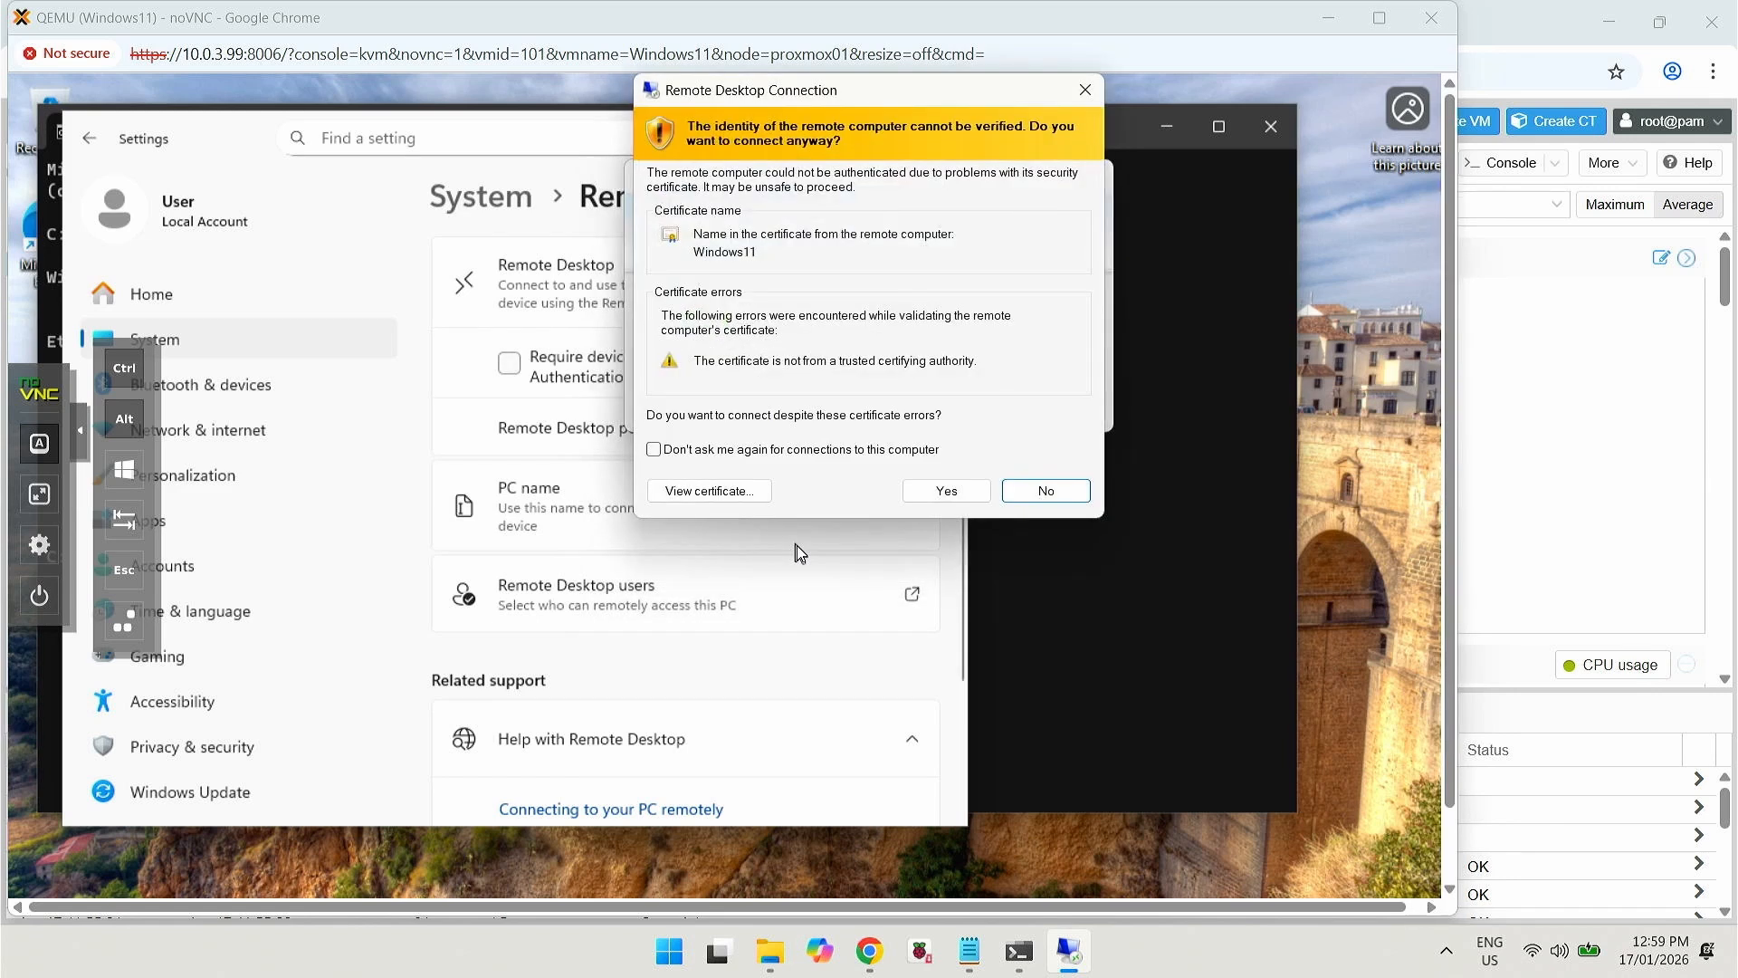
click(654, 450)
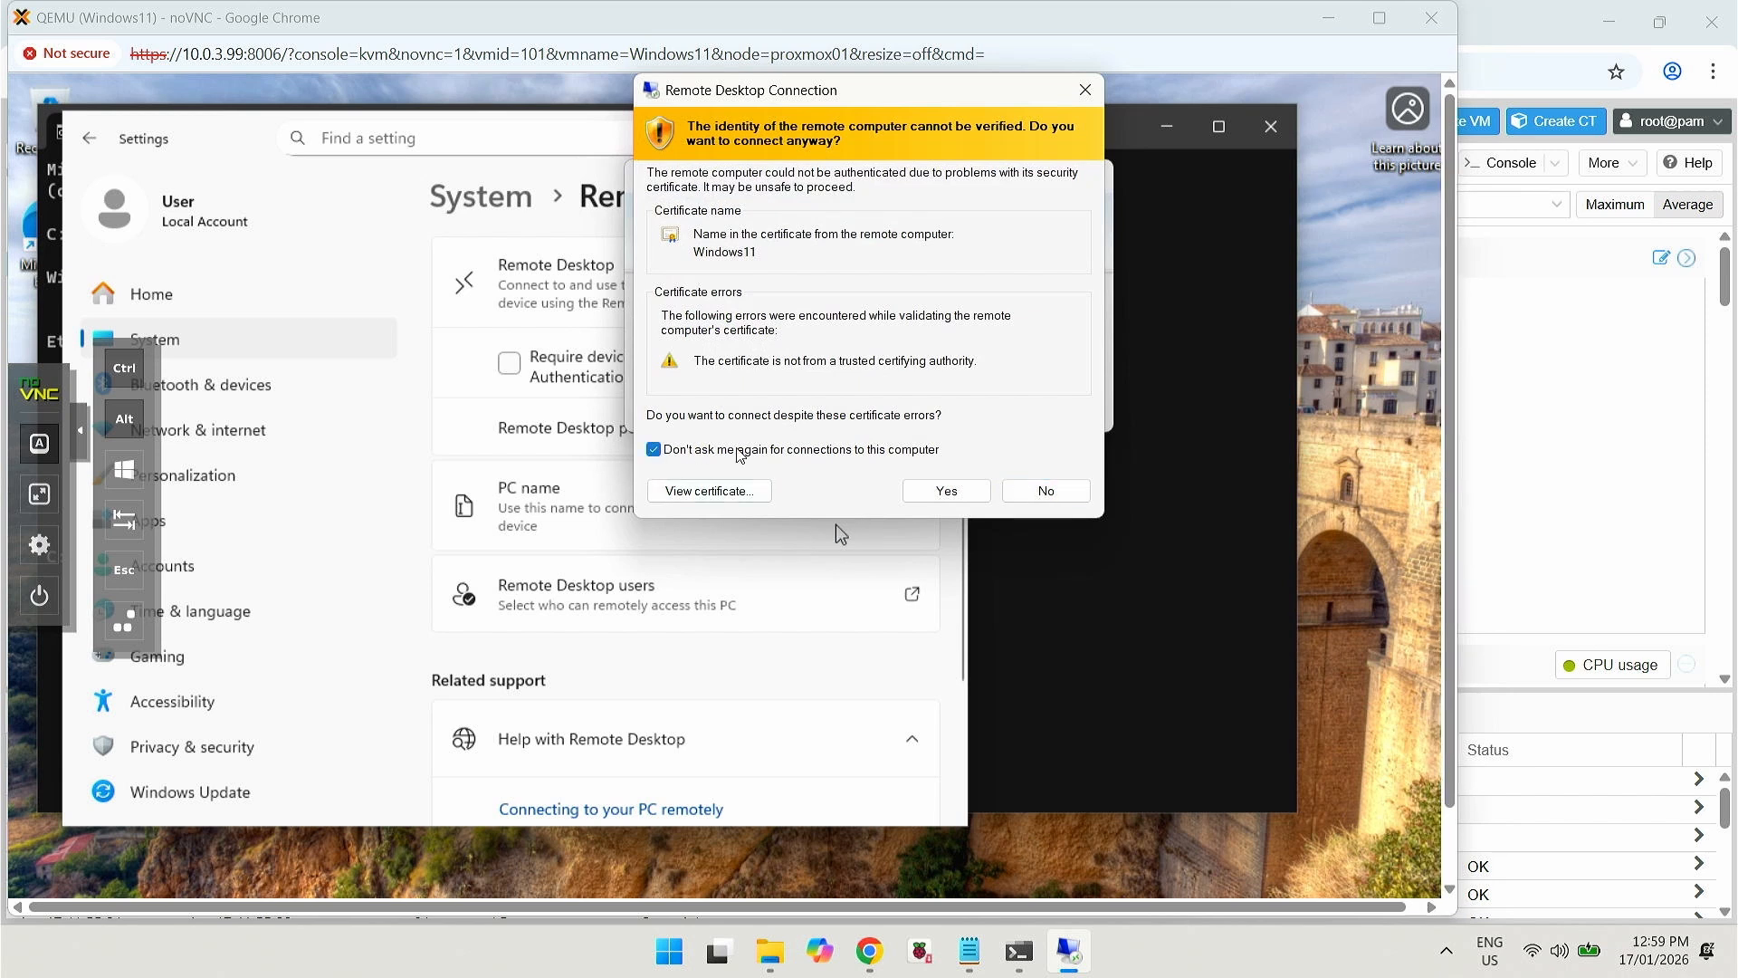
click(946, 490)
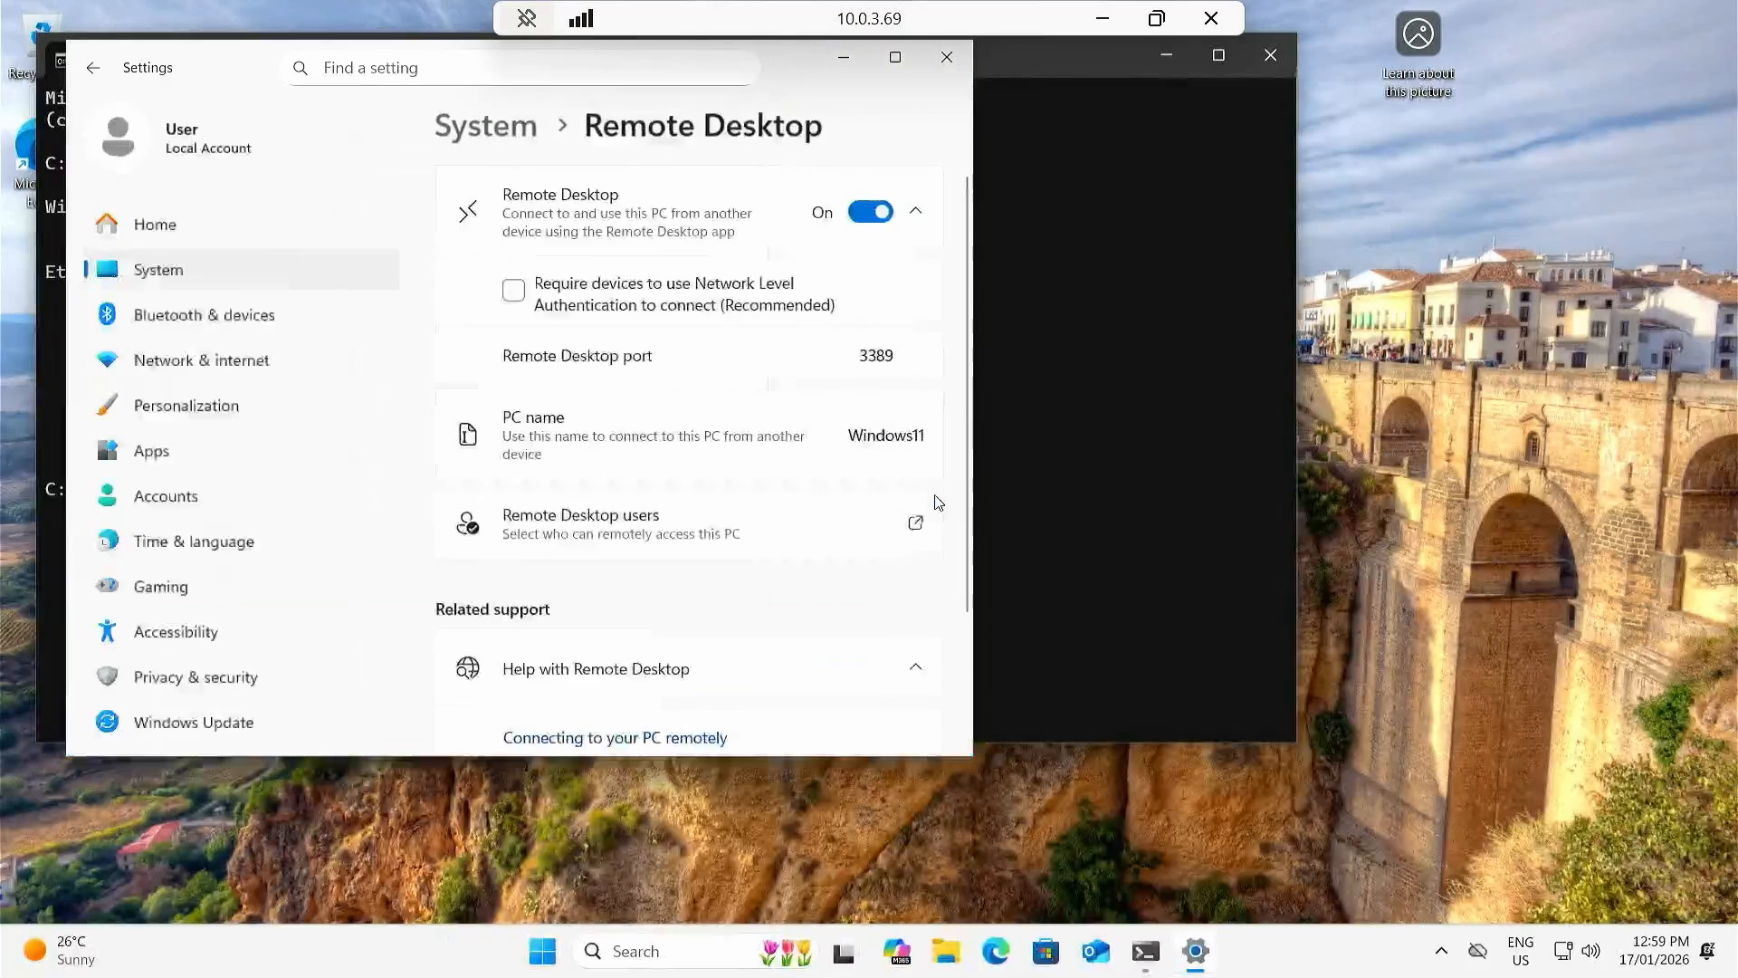
- Leave the full-screen remote session to check the Windows11 noVNC console, and return to the remote session
click(1153, 25)
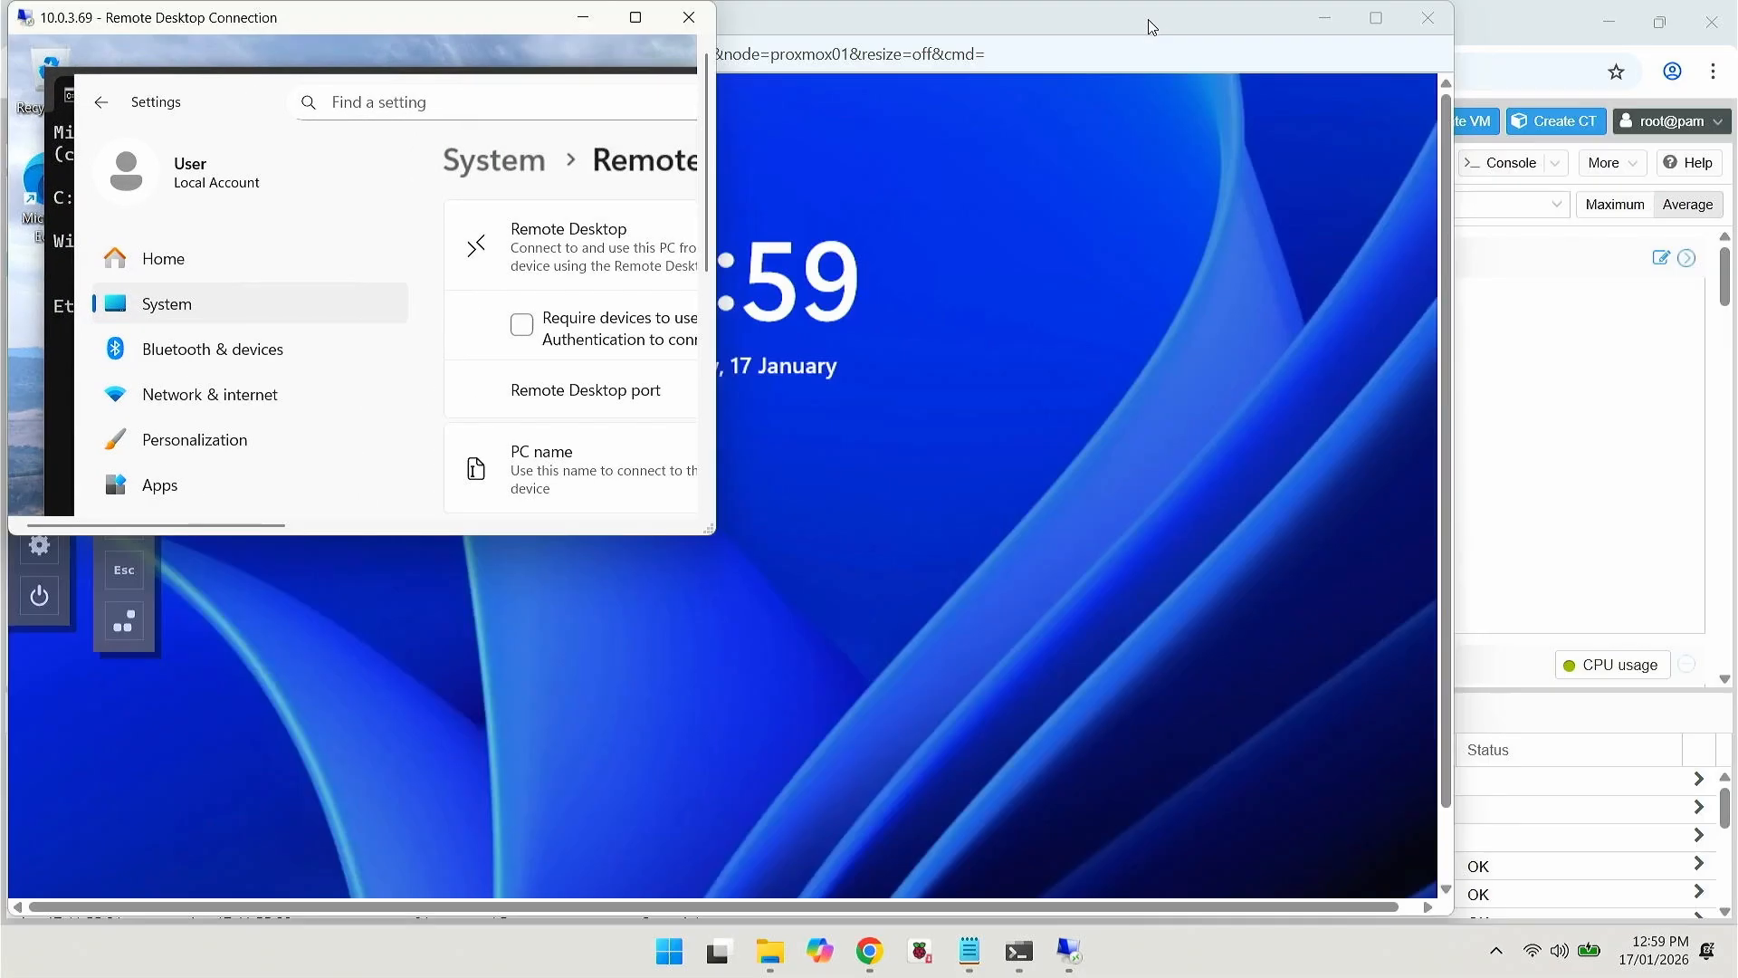
double_click(420, 18)
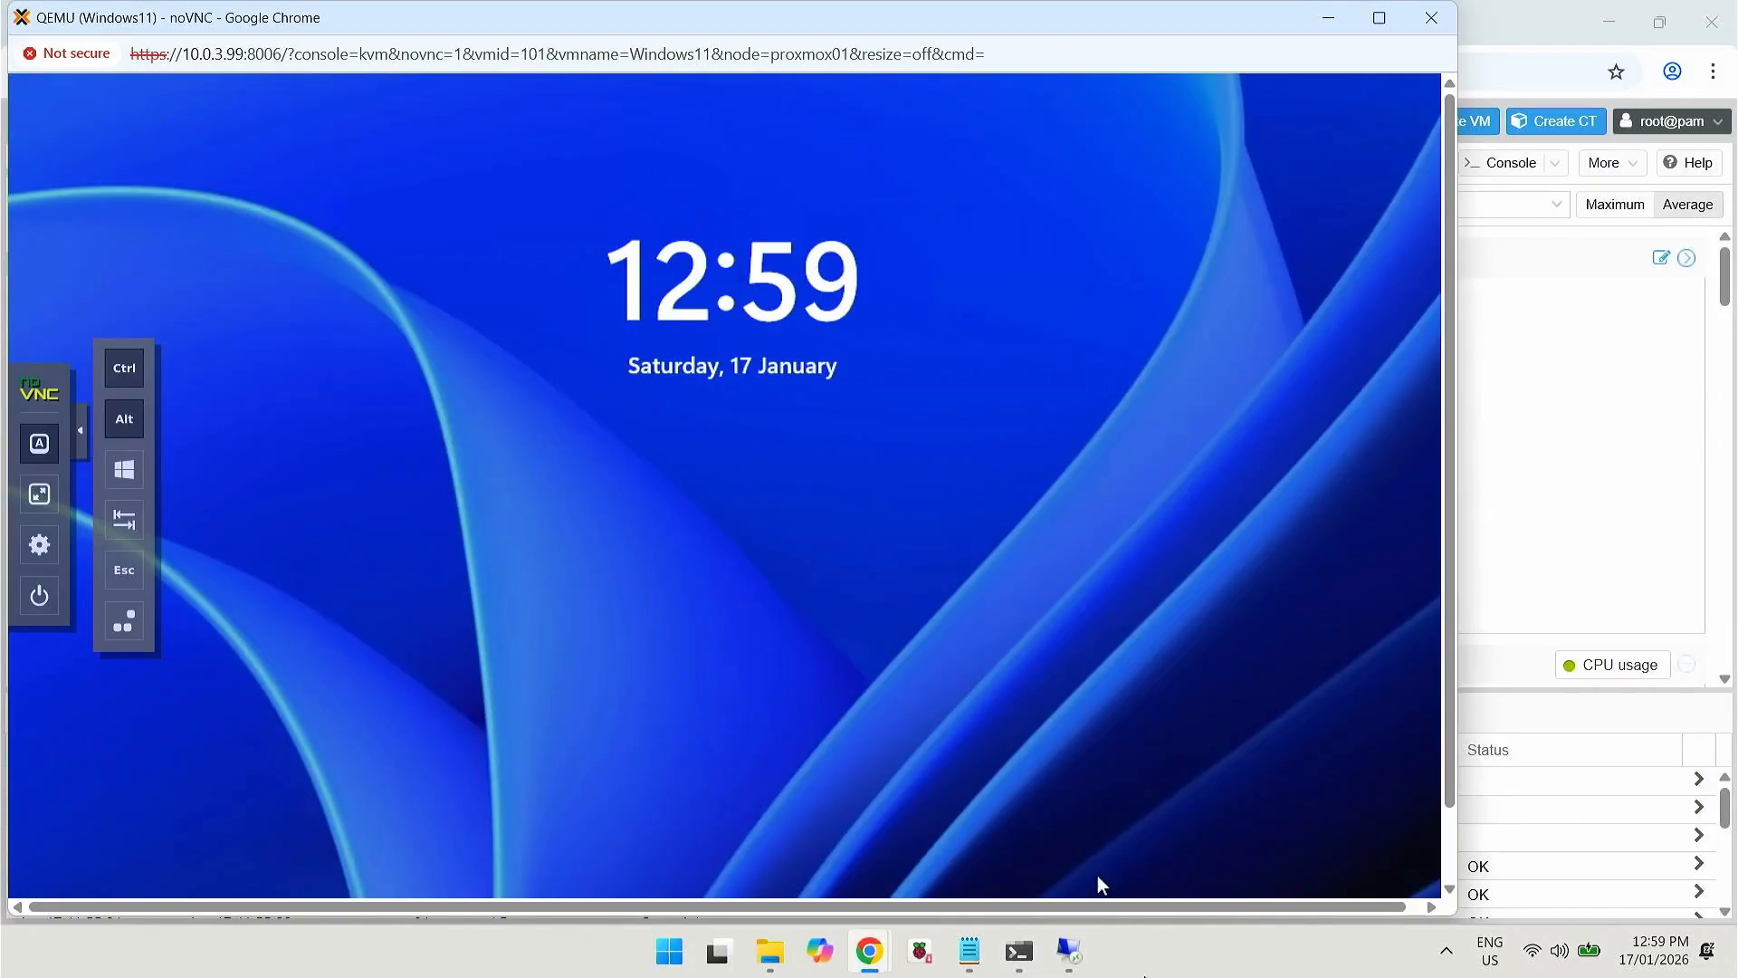
click(1081, 958)
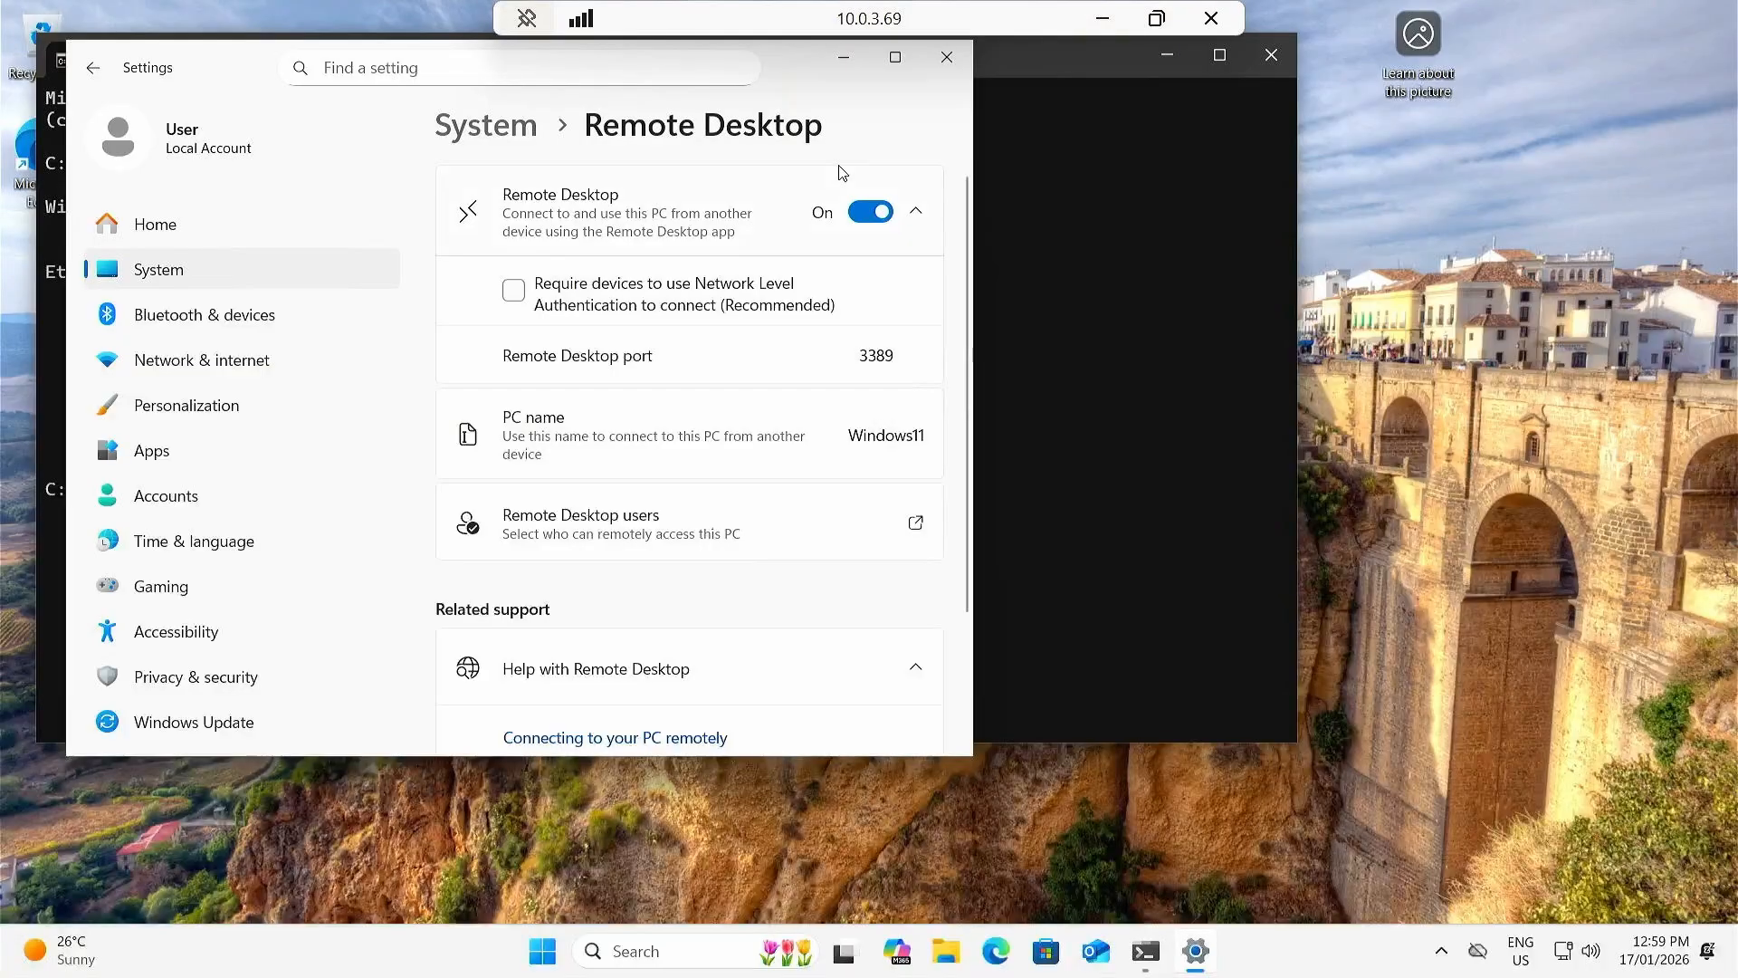
- Try out the remote session by opening and closing Windows search and moving the Settings window, and minimize the session
click(693, 947)
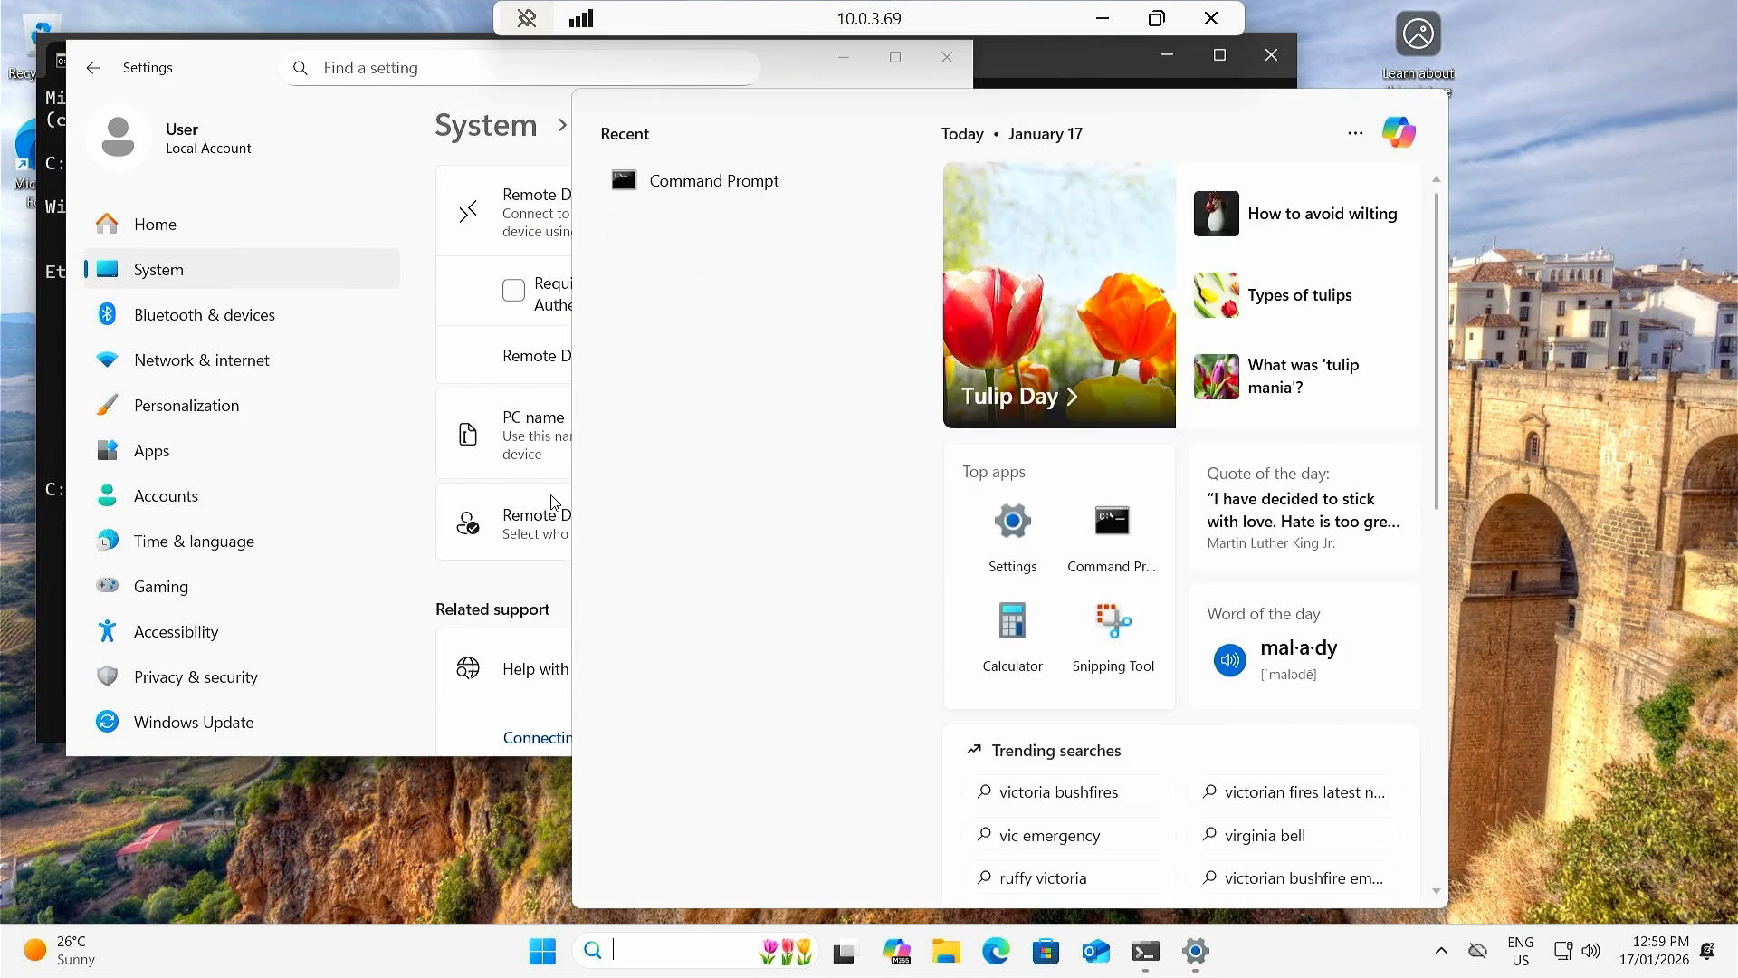
click(470, 833)
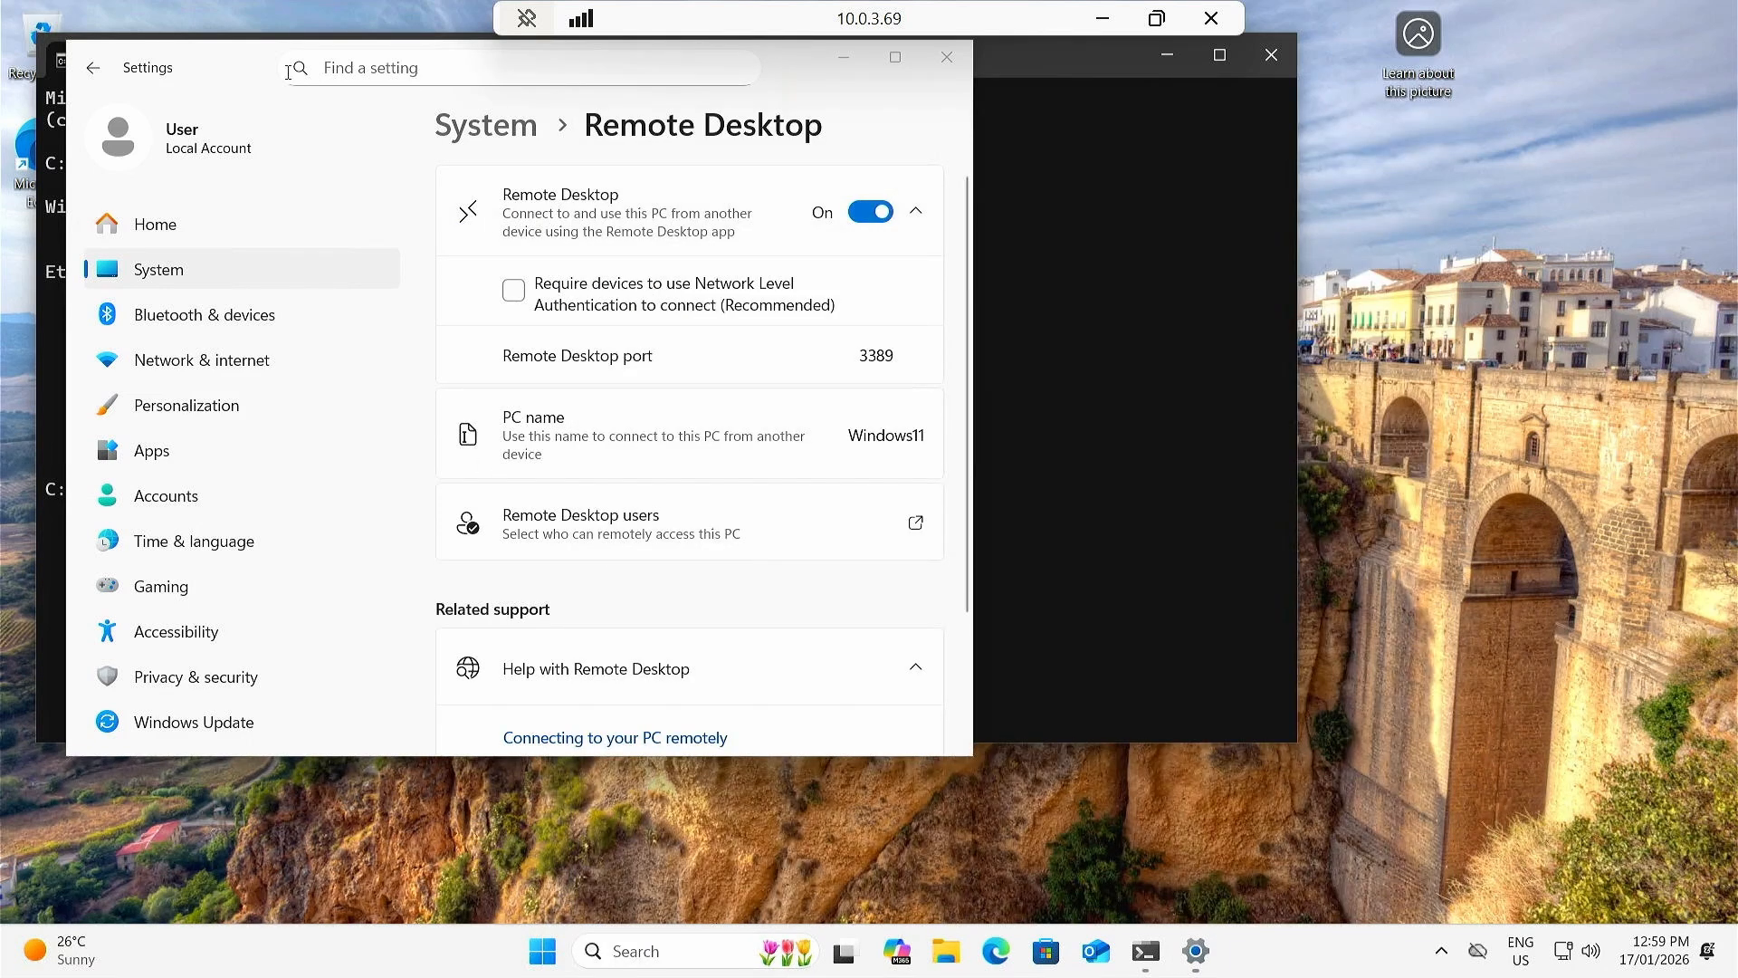
drag(245, 76, 308, 140)
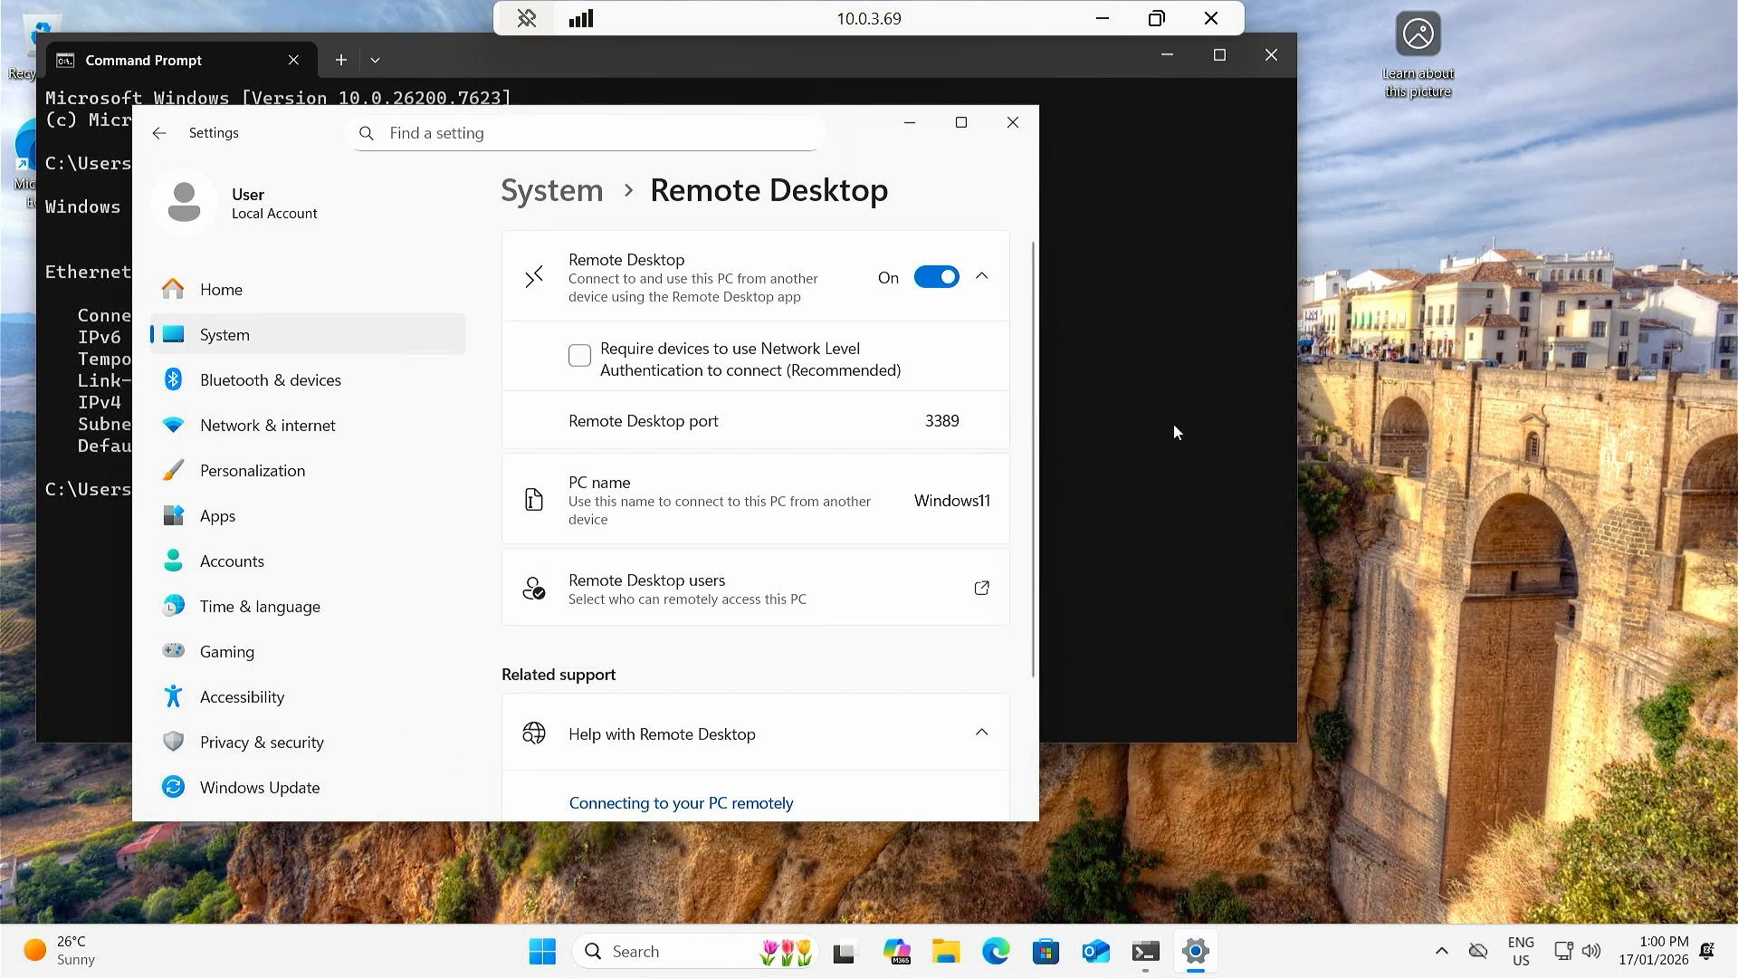
click(1101, 19)
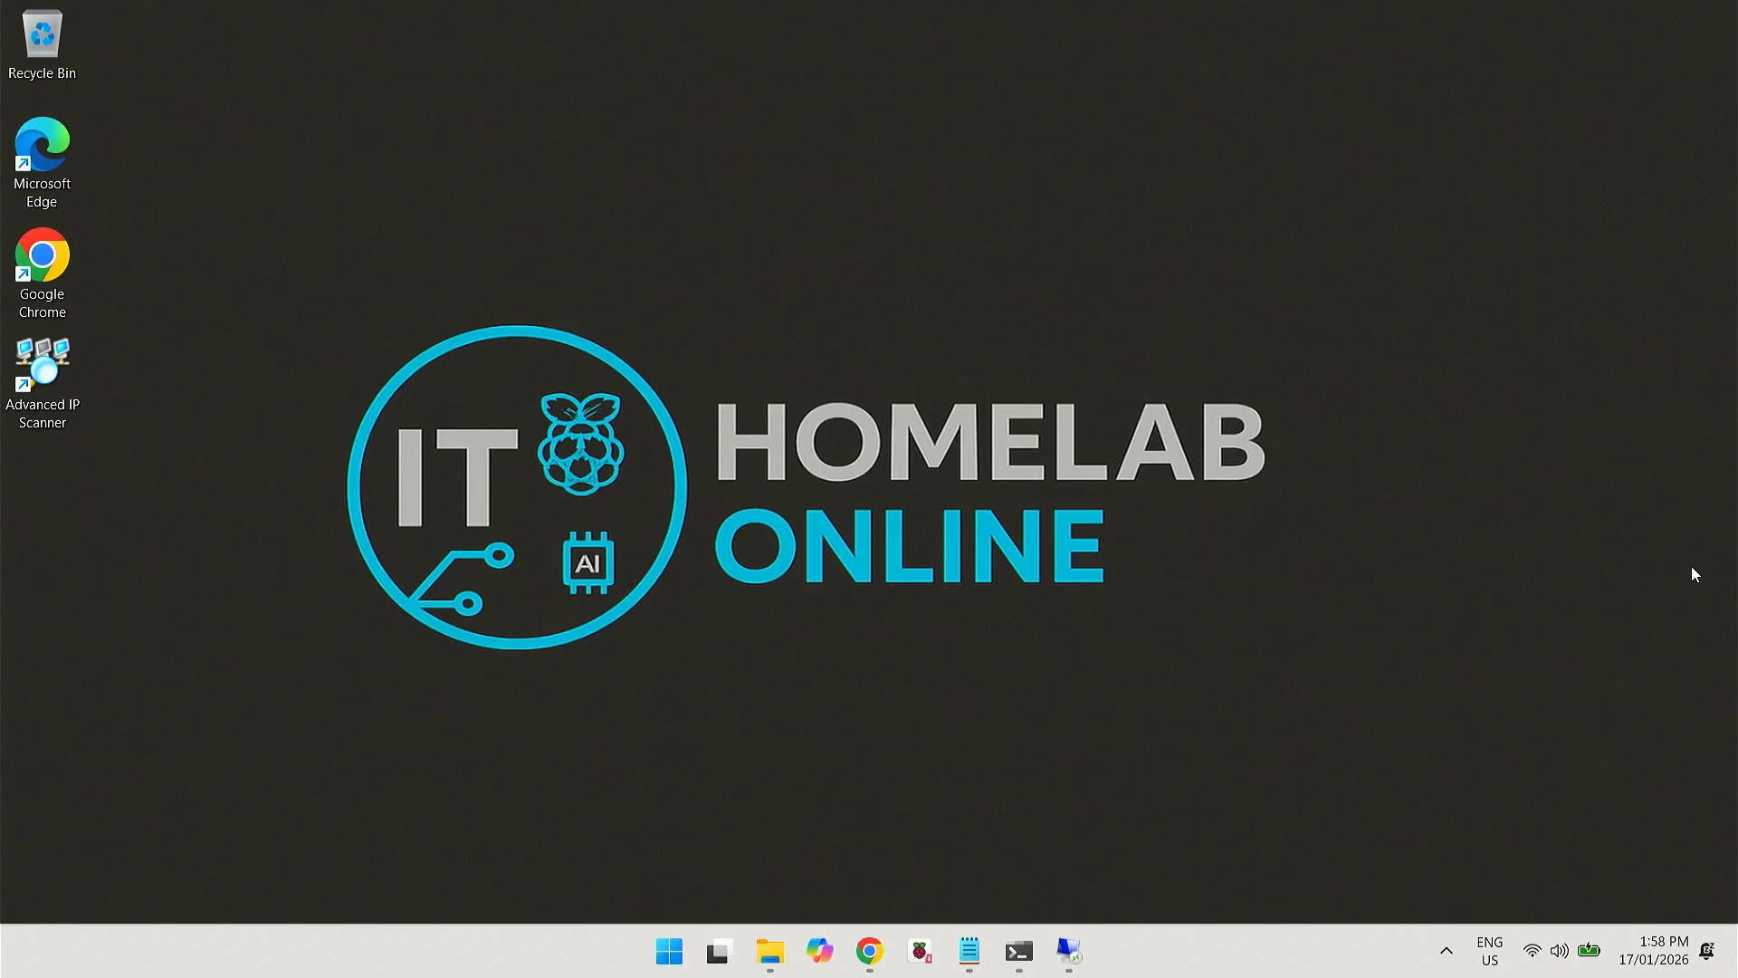